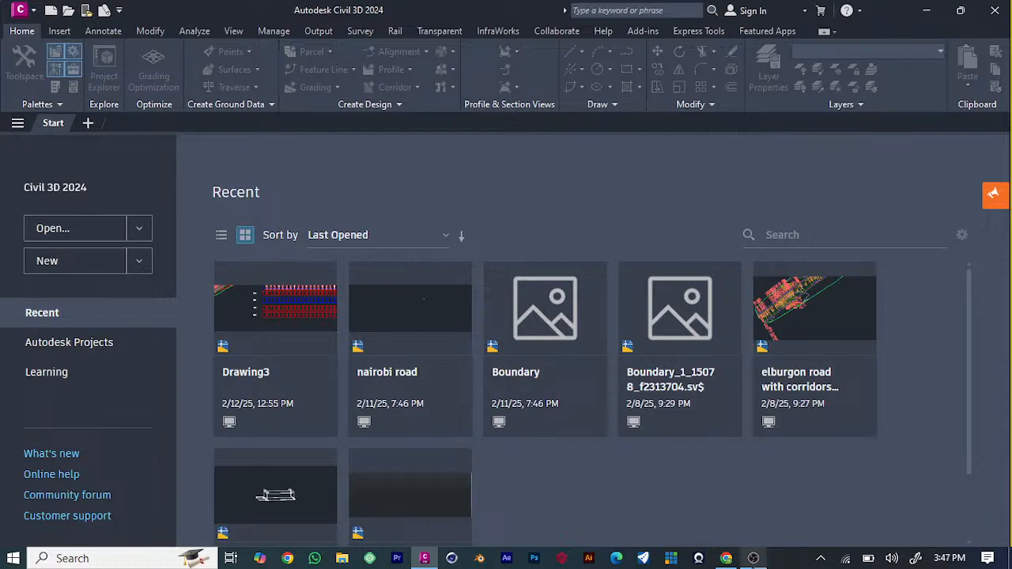
# Switch to OBS Studio and set Desktop Audio and Desktop Audio 2 to Speakers/Headphones (Realtek High Definition Audio).
pyautogui.click(754, 558)
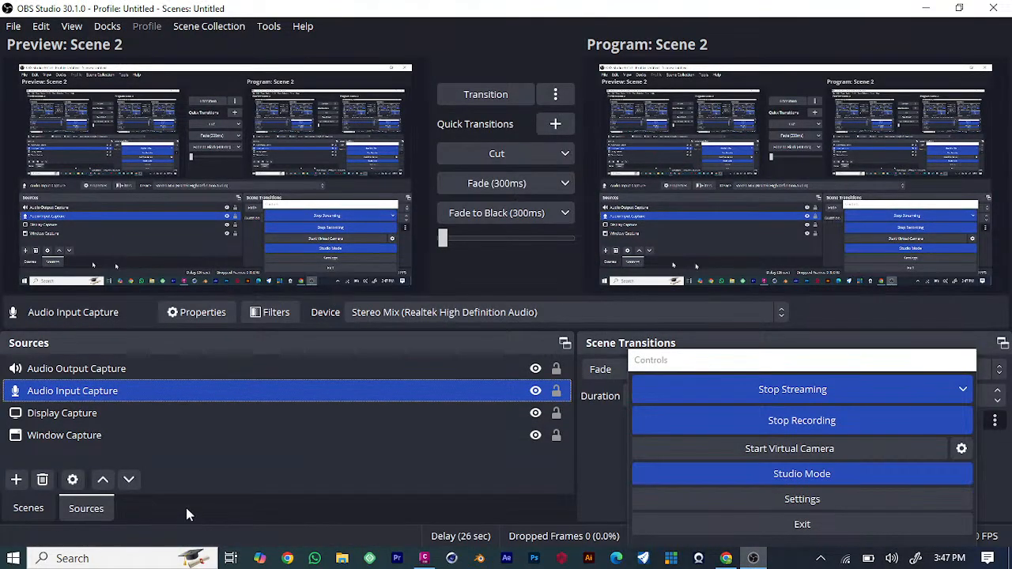
pyautogui.click(15, 479)
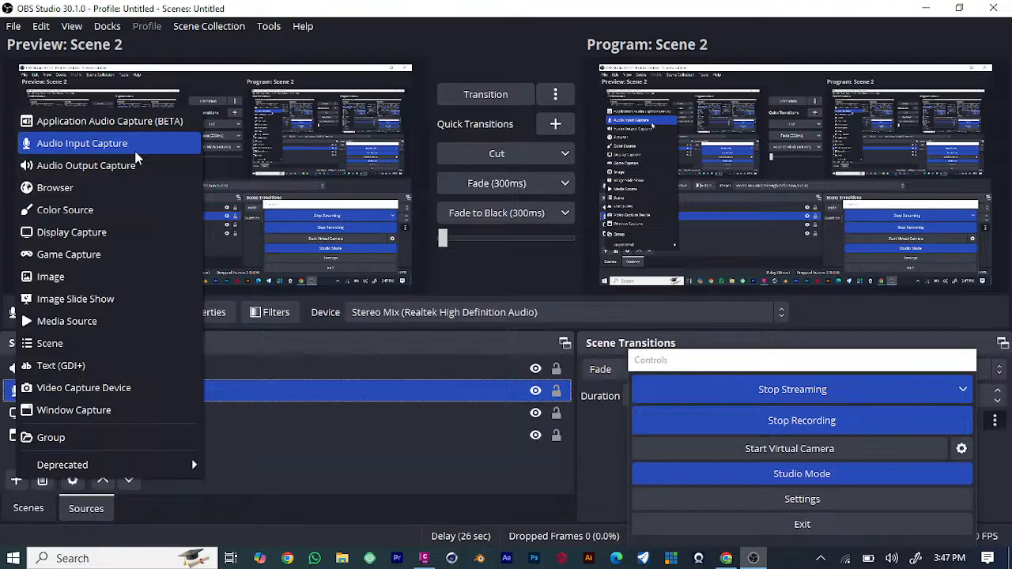
pyautogui.click(809, 506)
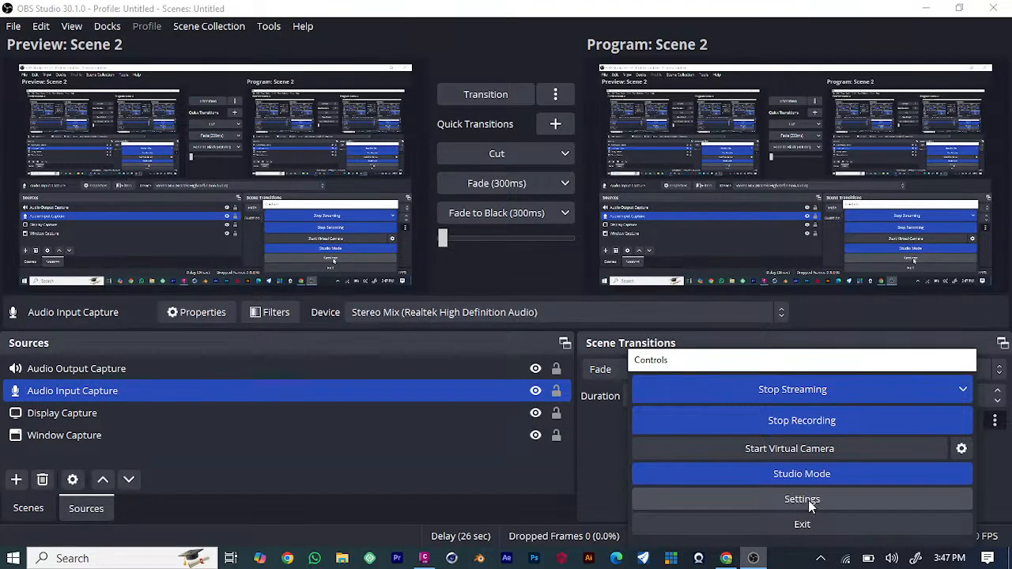
pyautogui.click(808, 500)
pyautogui.click(173, 128)
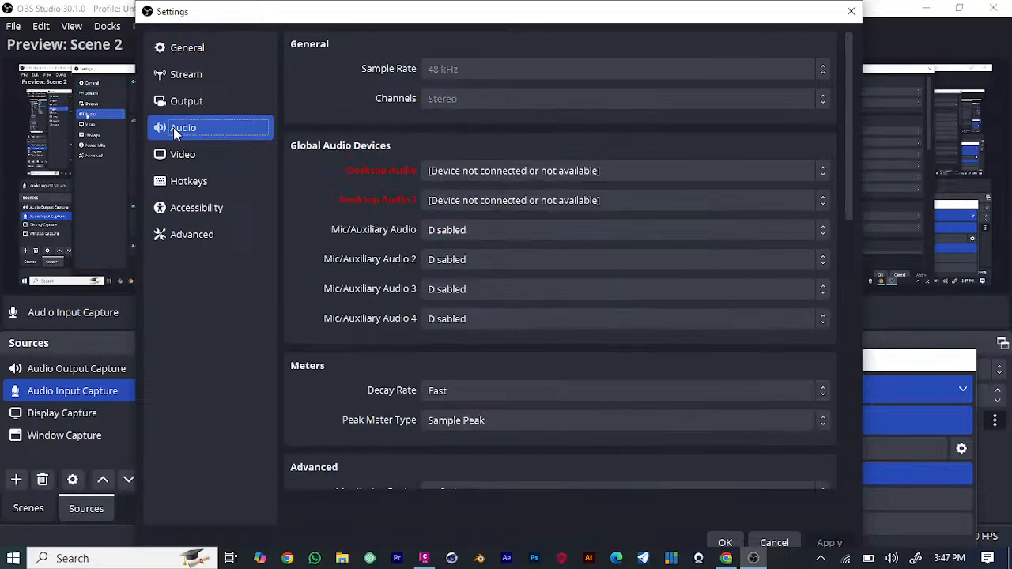
pyautogui.click(606, 171)
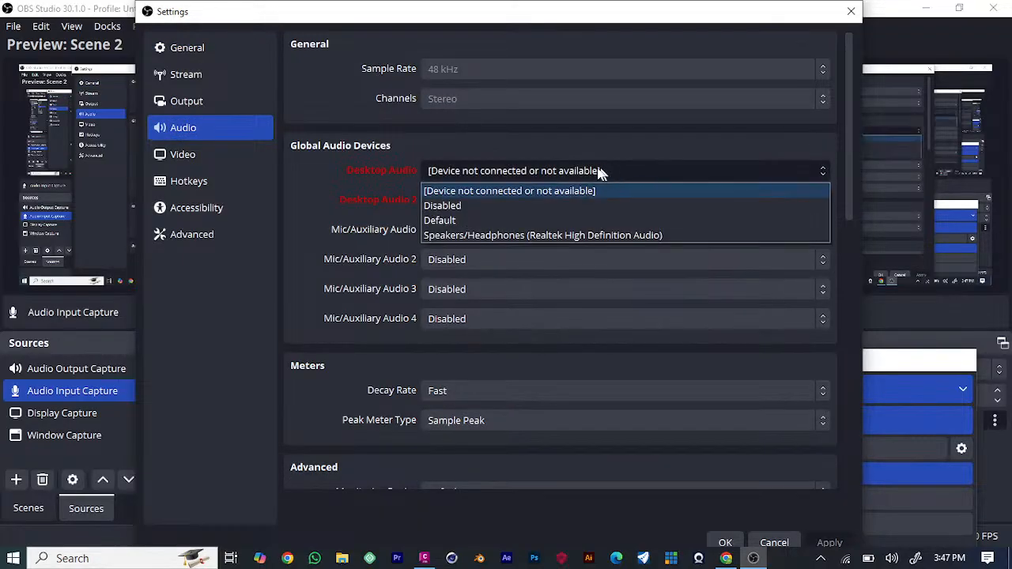
pyautogui.click(468, 235)
pyautogui.click(565, 200)
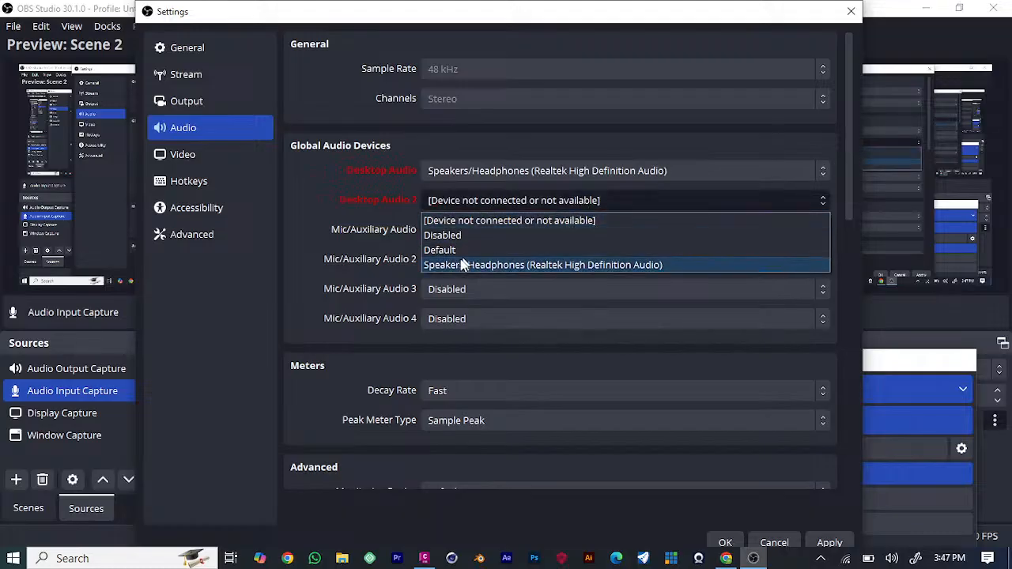
pyautogui.click(463, 267)
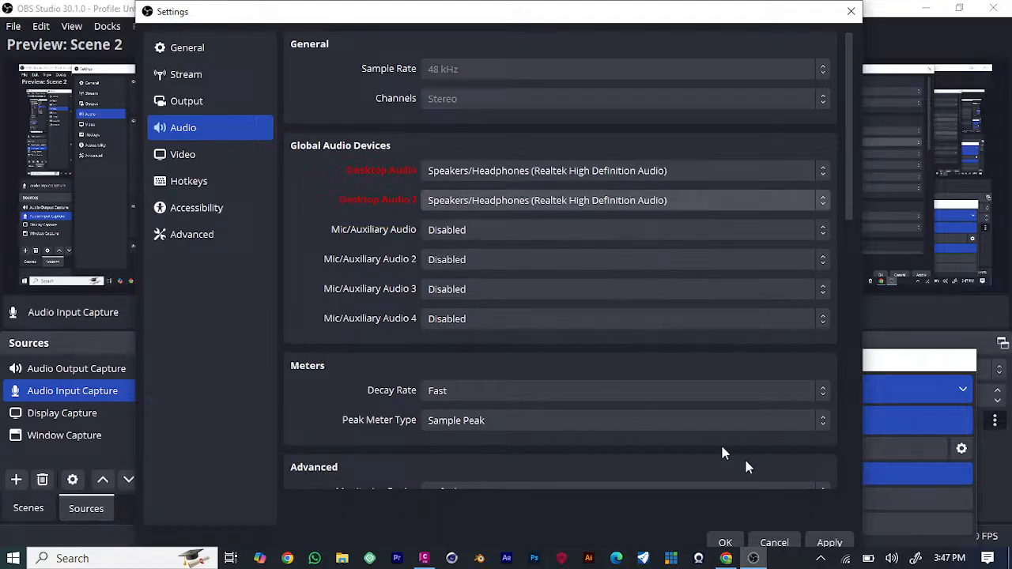
pyautogui.click(726, 543)
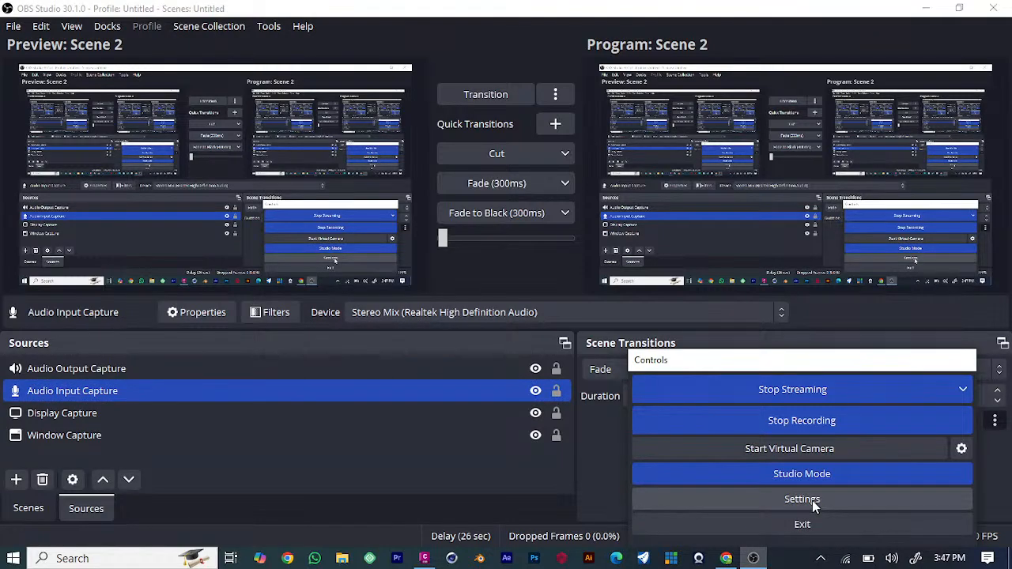
# Review the audio, video and output settings of OBS Studio without changing anything.
pyautogui.click(812, 503)
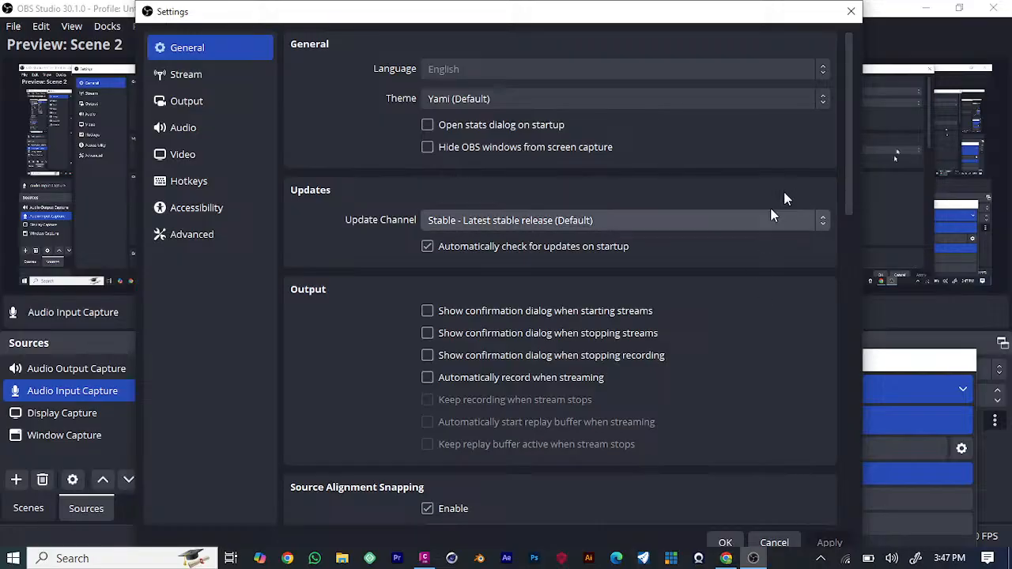
pyautogui.click(184, 127)
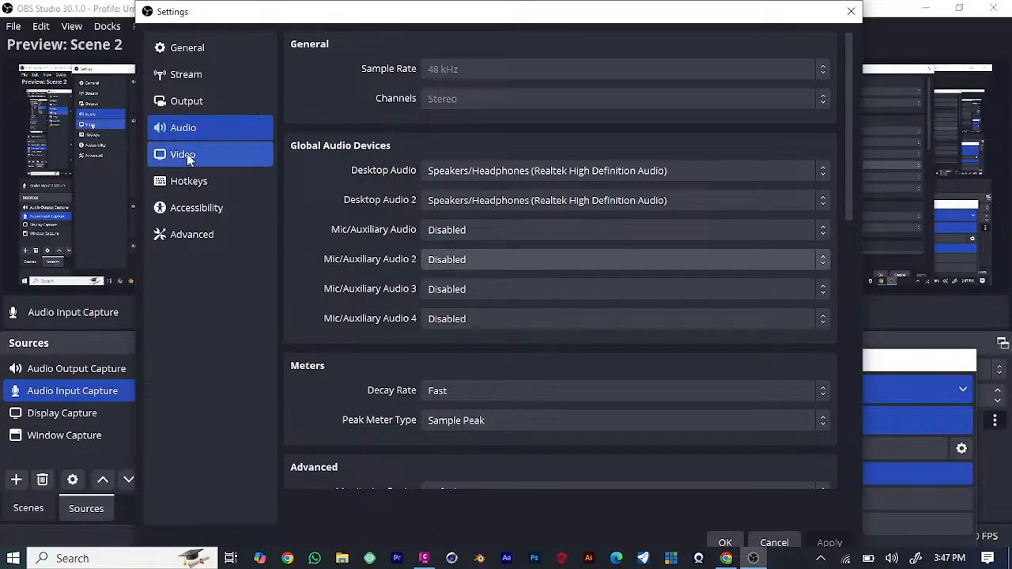
pyautogui.click(187, 156)
pyautogui.click(202, 106)
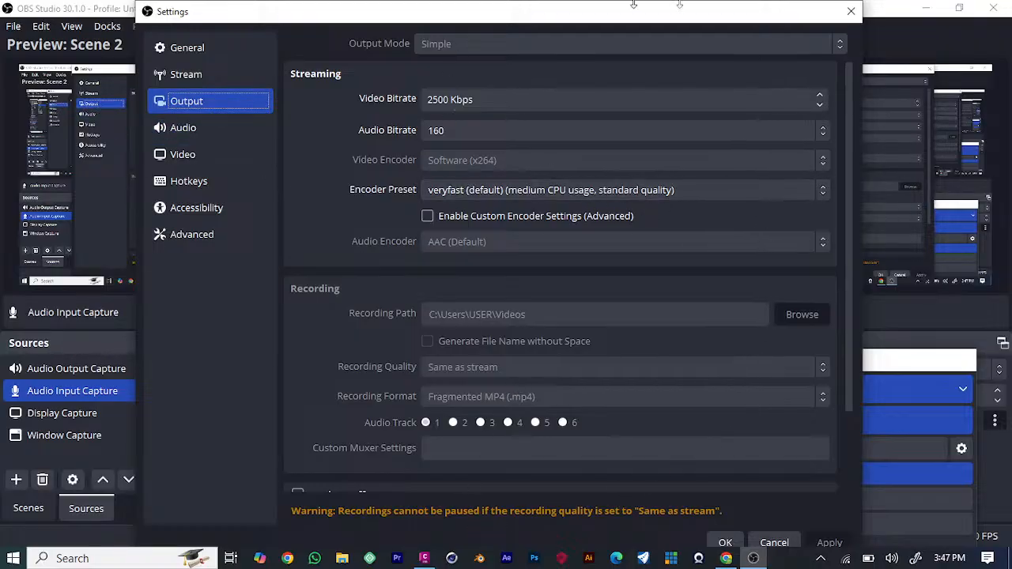
pyautogui.click(850, 13)
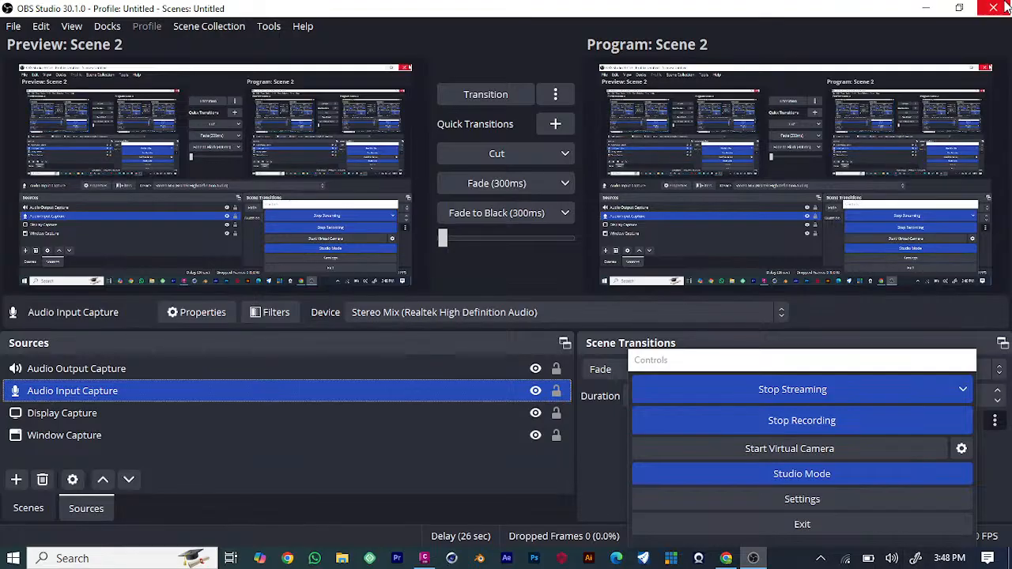
# Minimize OBS Studio and check the live stream dashboard in YouTube Studio in the browser.
pyautogui.click(923, 7)
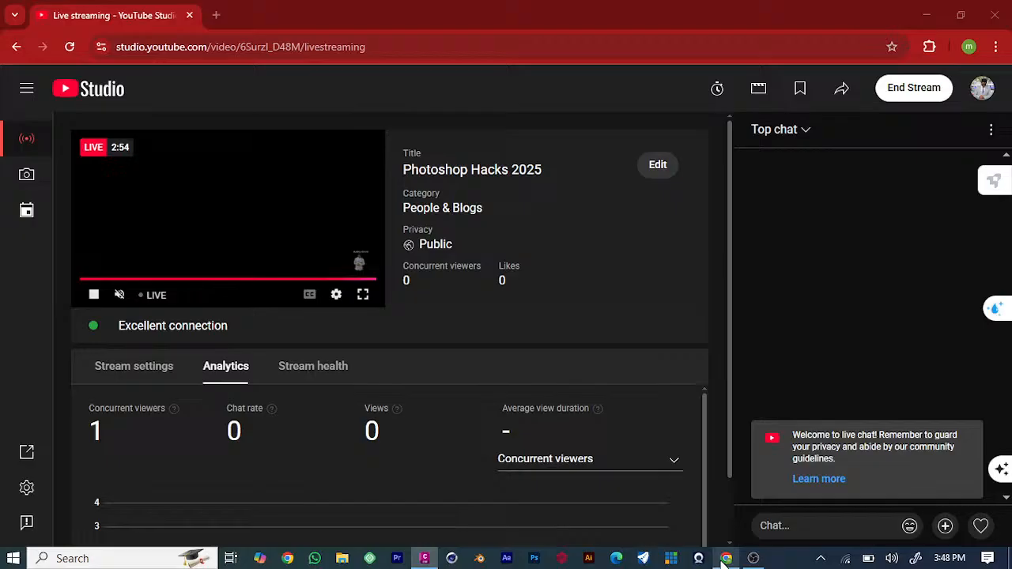
pyautogui.click(725, 558)
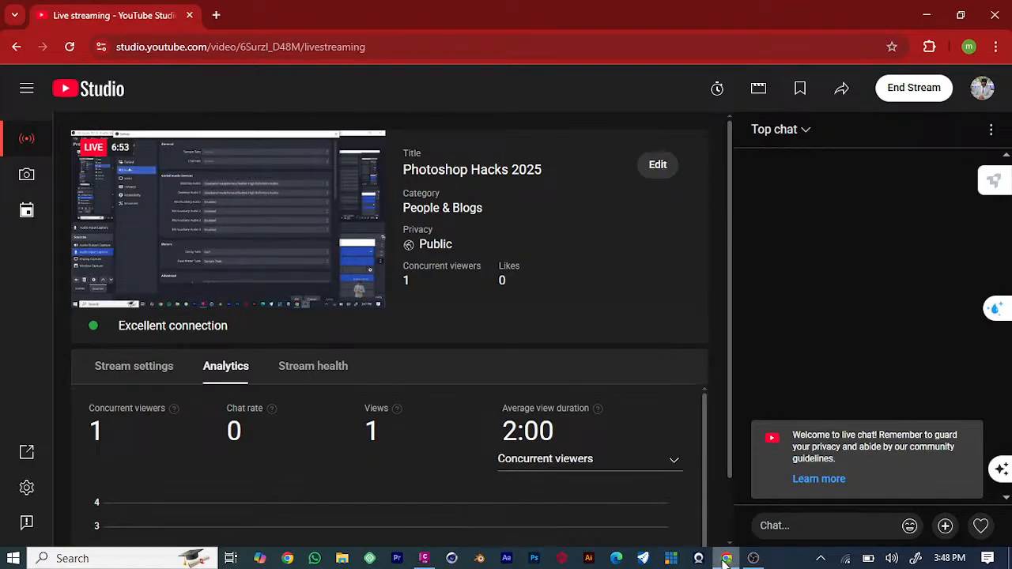
pyautogui.click(725, 558)
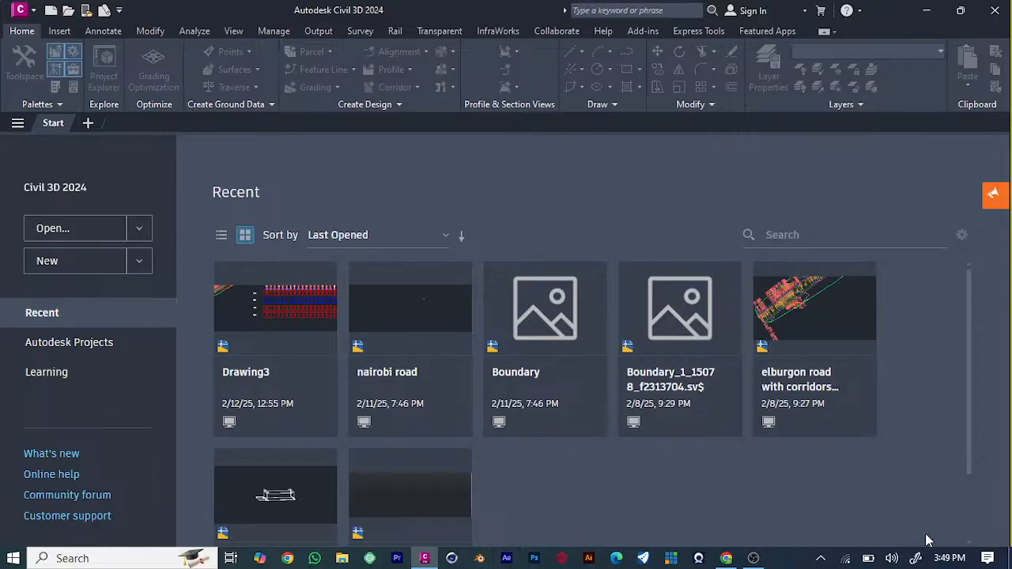
# Raise the system volume to 100 and open the settings of OBS Studio.
pyautogui.press('XF86AudioRaiseVolume')
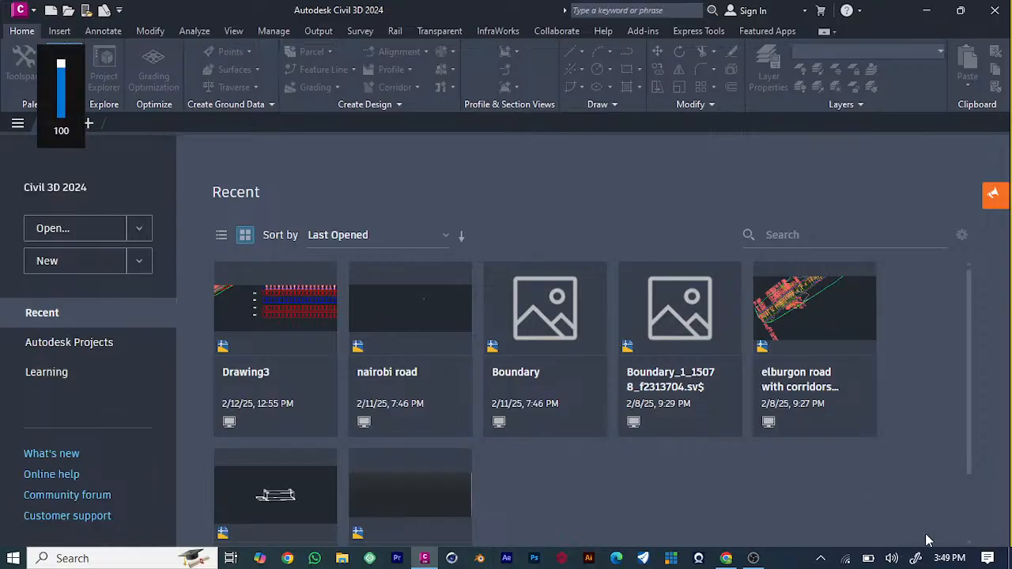
pyautogui.click(753, 558)
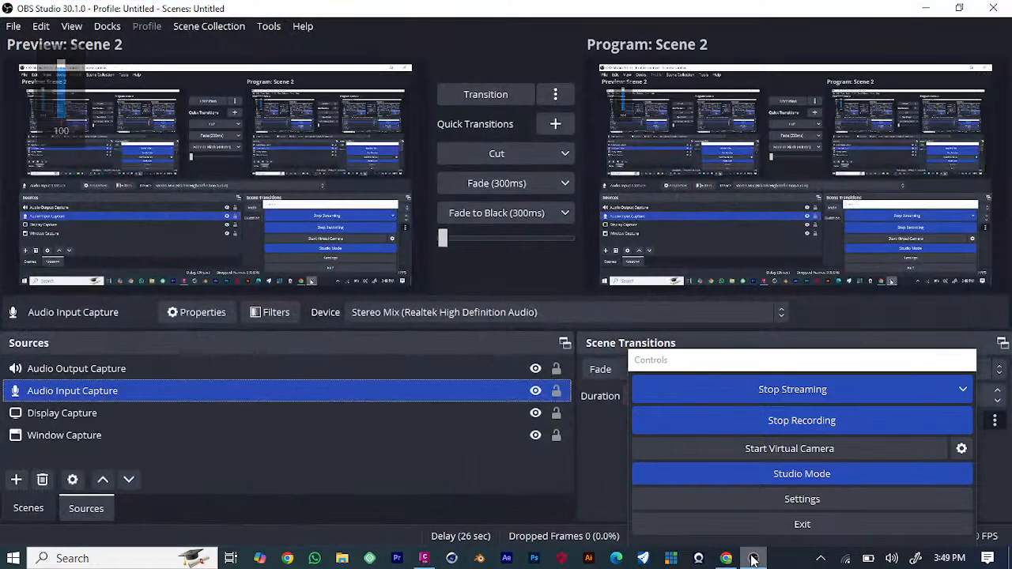
pyautogui.click(800, 504)
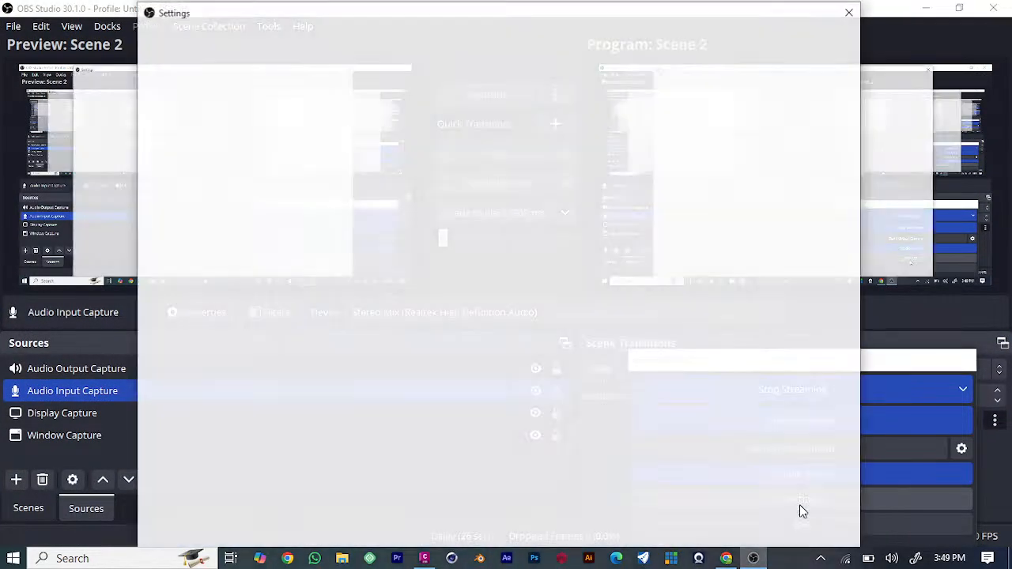
# Switch to YouTube Studio, change the live stream's title to "EVERYTHING YOU NEED TO KNOW TO GET STARTED WITH CIVIL 3D" and save it.
pyautogui.click(725, 558)
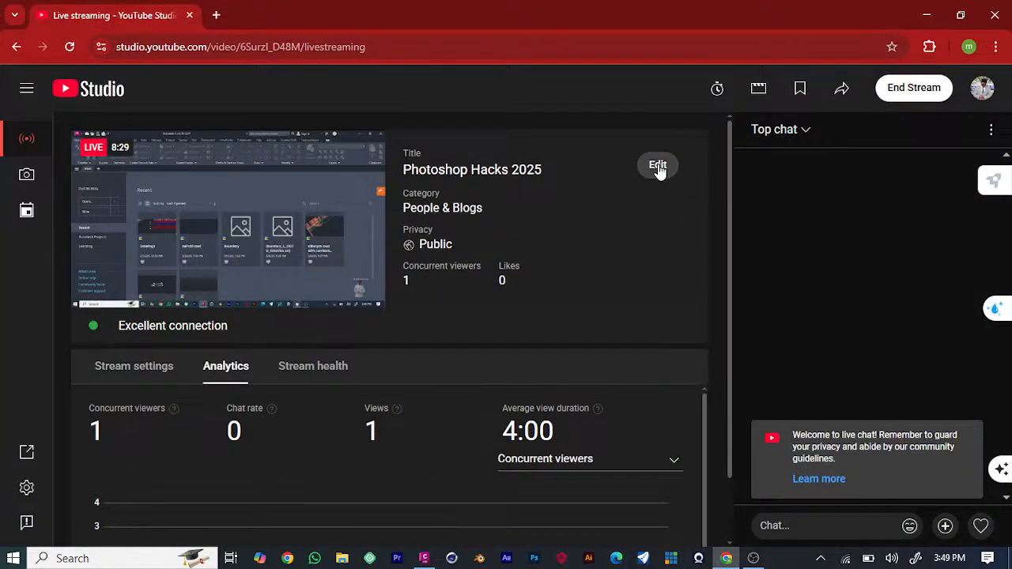
pyautogui.click(658, 166)
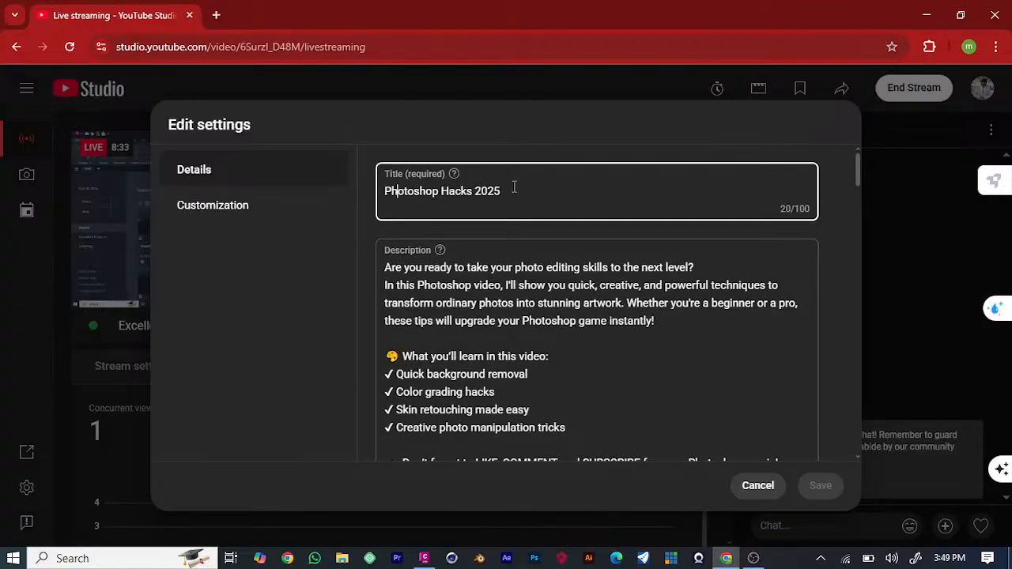
pyautogui.moveTo(515, 187); pyautogui.dragTo(316, 190)
pyautogui.write('ever')
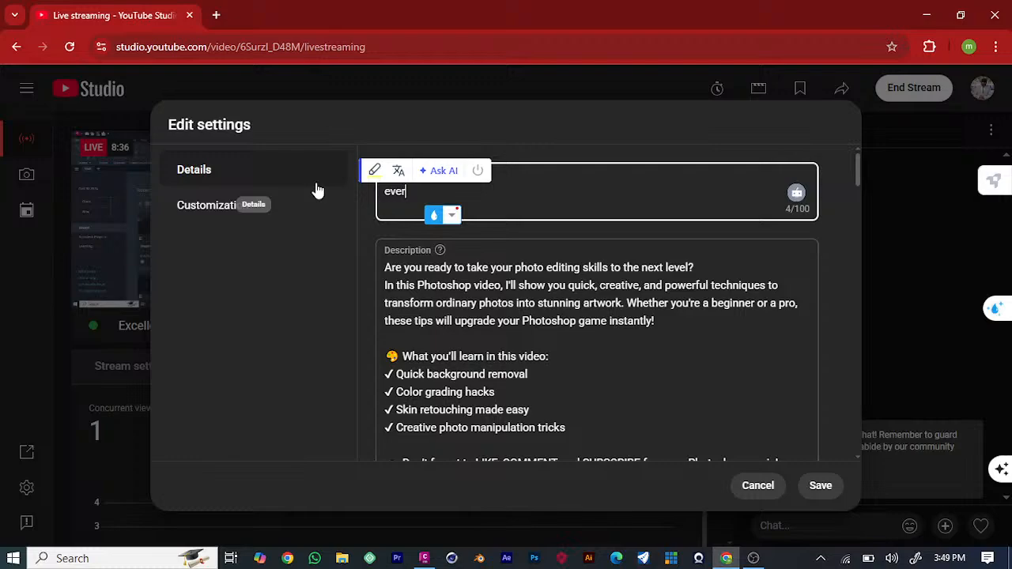
pyautogui.press('BackSpace')
pyautogui.press('BackSpace')
pyautogui.press('BackSpace')
pyautogui.press('BackSpace')
pyautogui.write('EVERU')
pyautogui.press('BackSpace')
pyautogui.write('Y')
pyautogui.press('BackSpace')
pyautogui.write('THI')
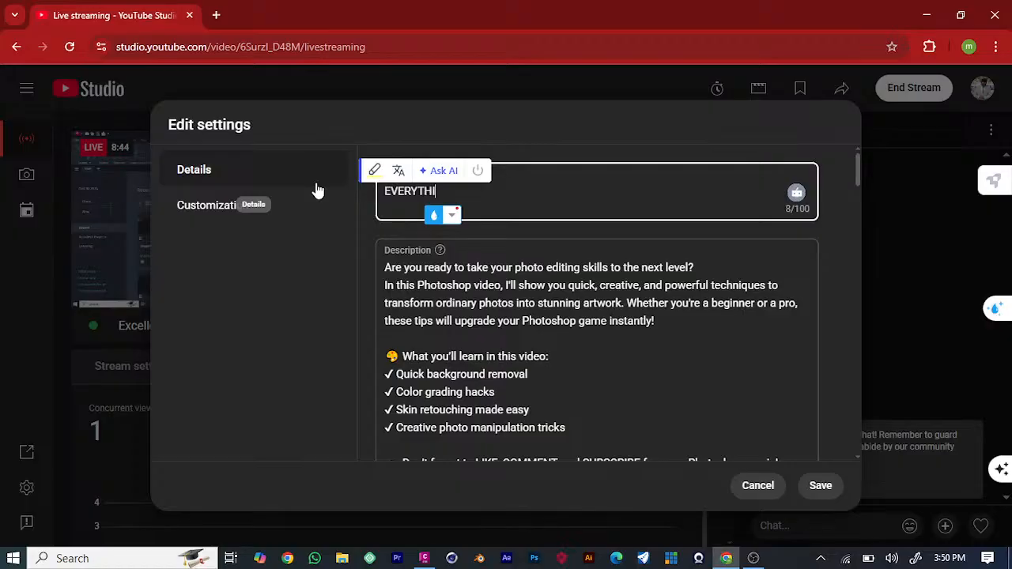
pyautogui.write('NG Y')
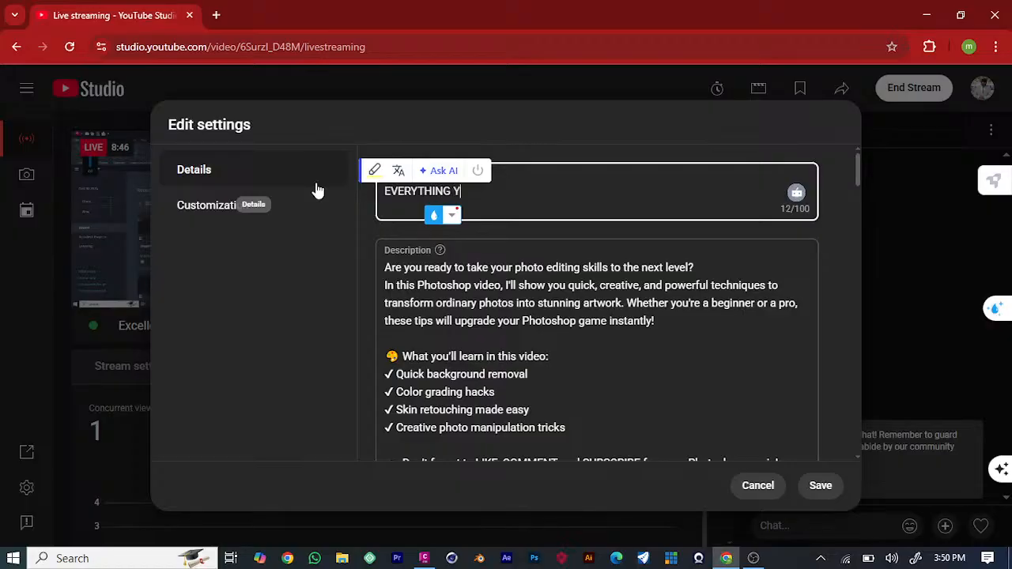
pyautogui.write('OU NEED TO KNOW ')
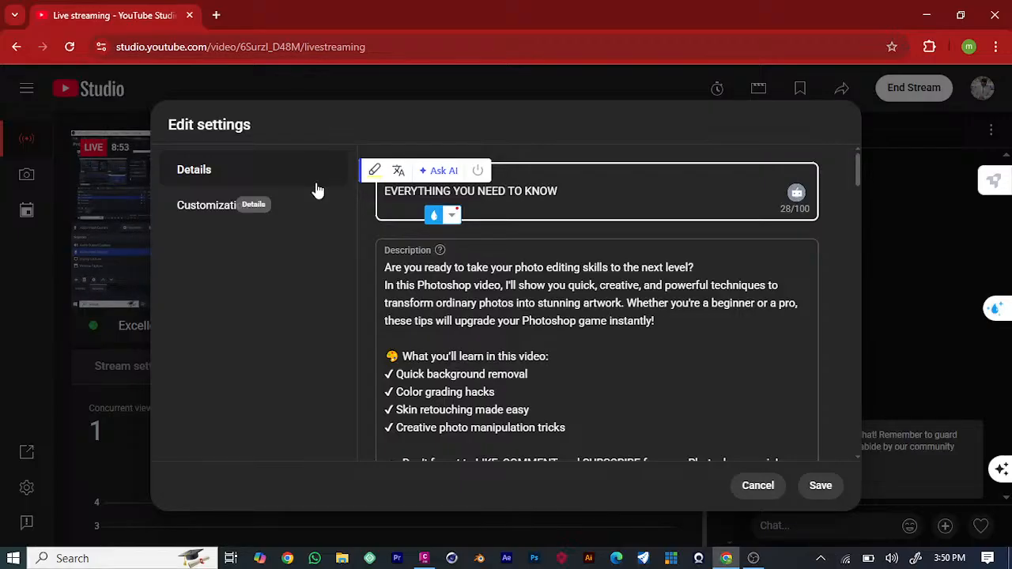
pyautogui.write('TO GET STAR')
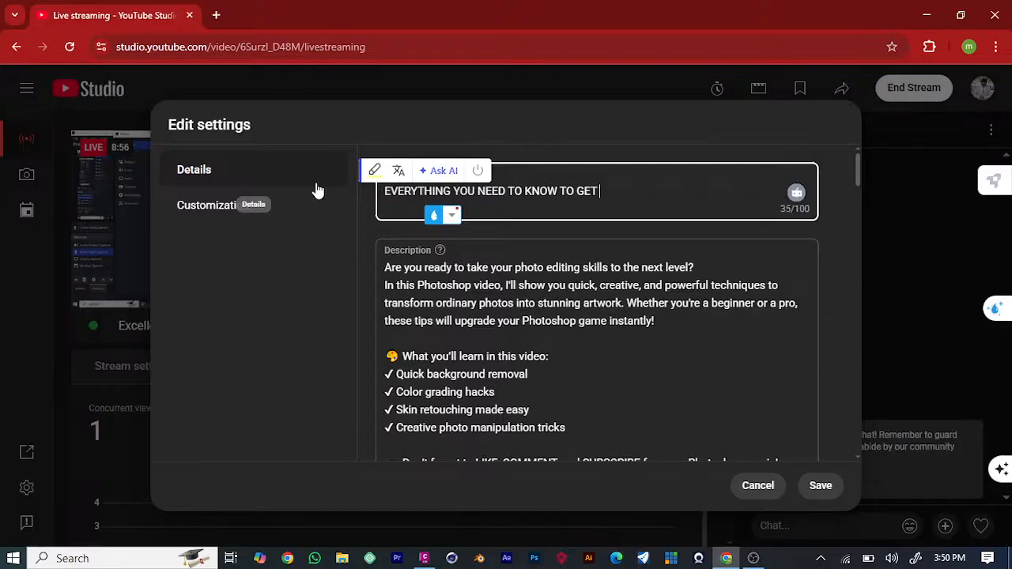
pyautogui.write('TED W')
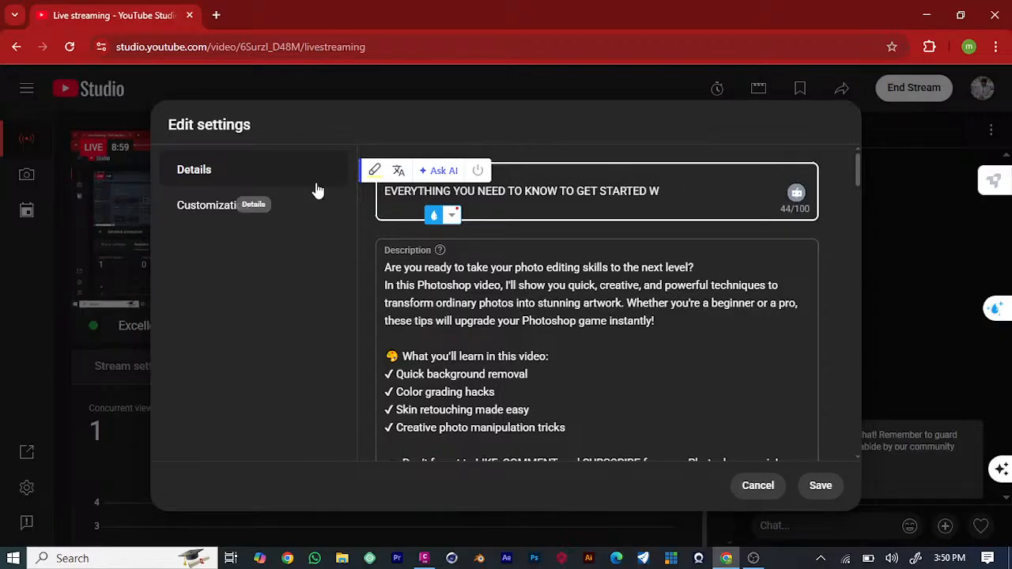
pyautogui.write('ITH CIVIL 3D')
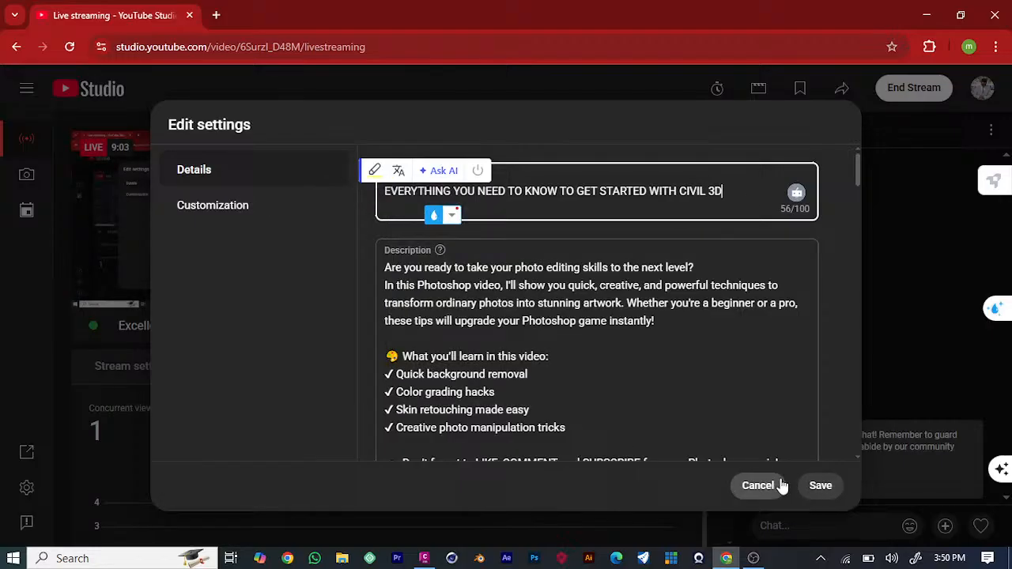
pyautogui.click(820, 485)
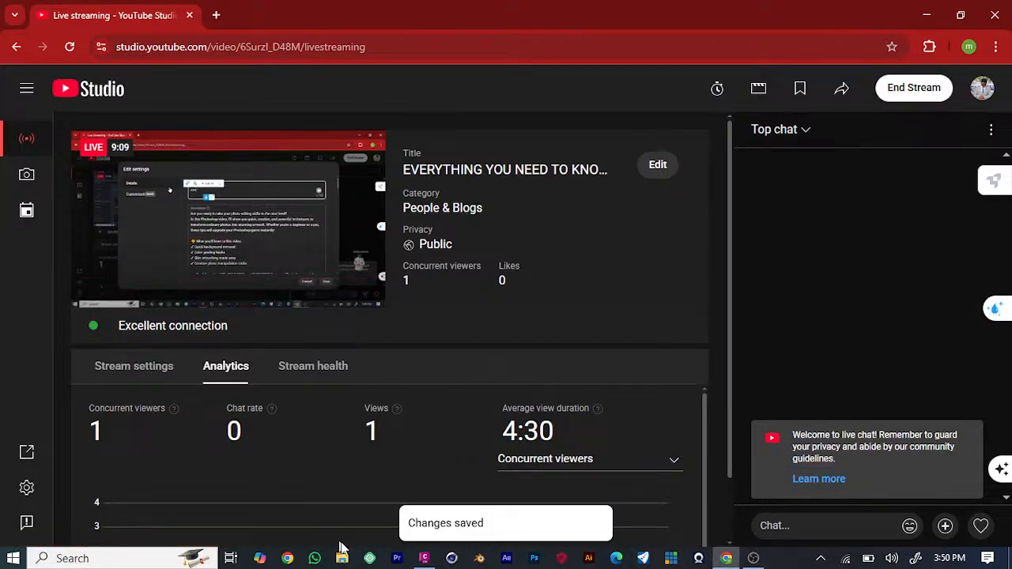
# Switch to OBS Studio and examine the audio devices, output settings, recording audio track and available encoder presets.
pyautogui.click(754, 558)
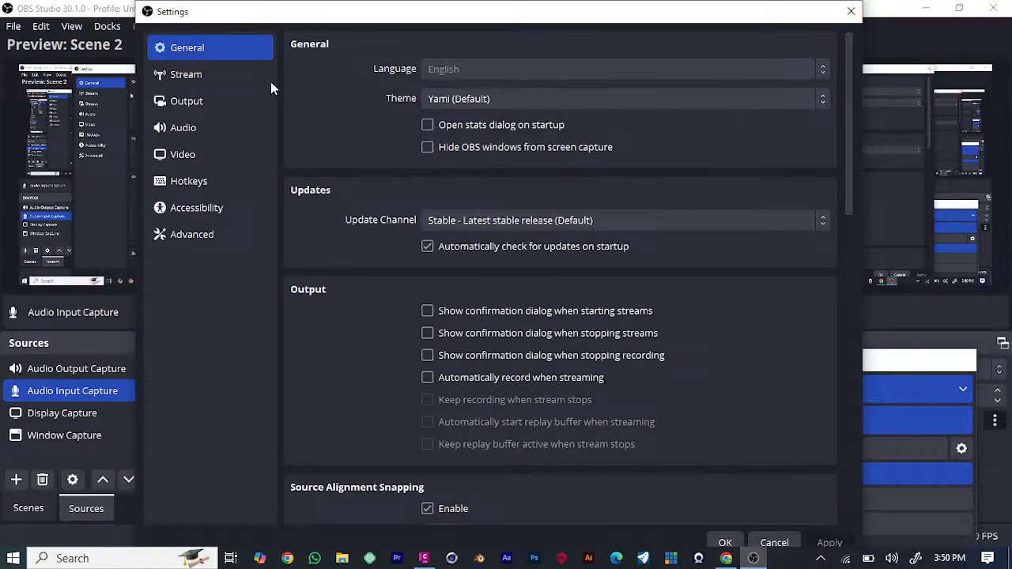
pyautogui.click(190, 132)
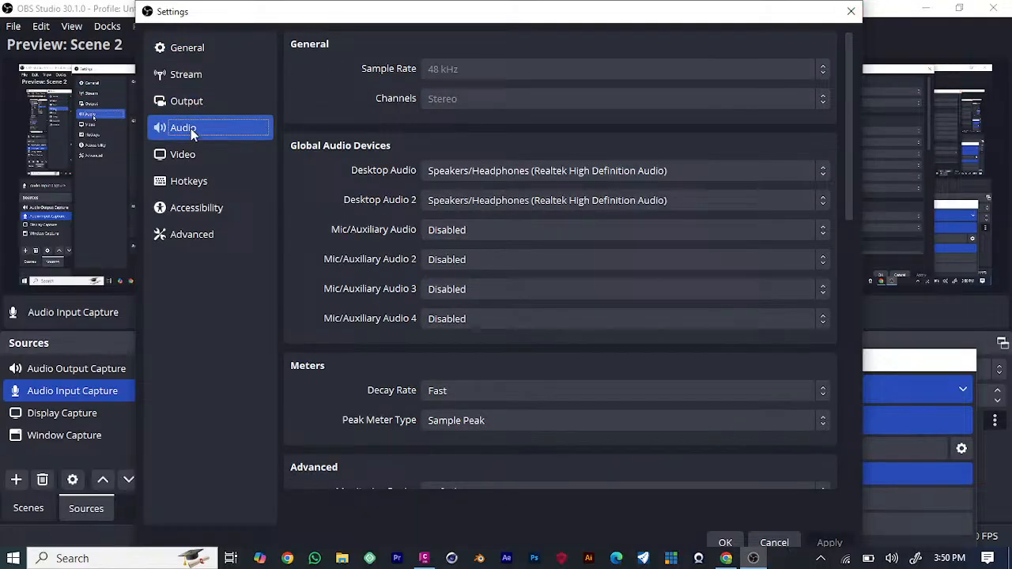
pyautogui.click(196, 99)
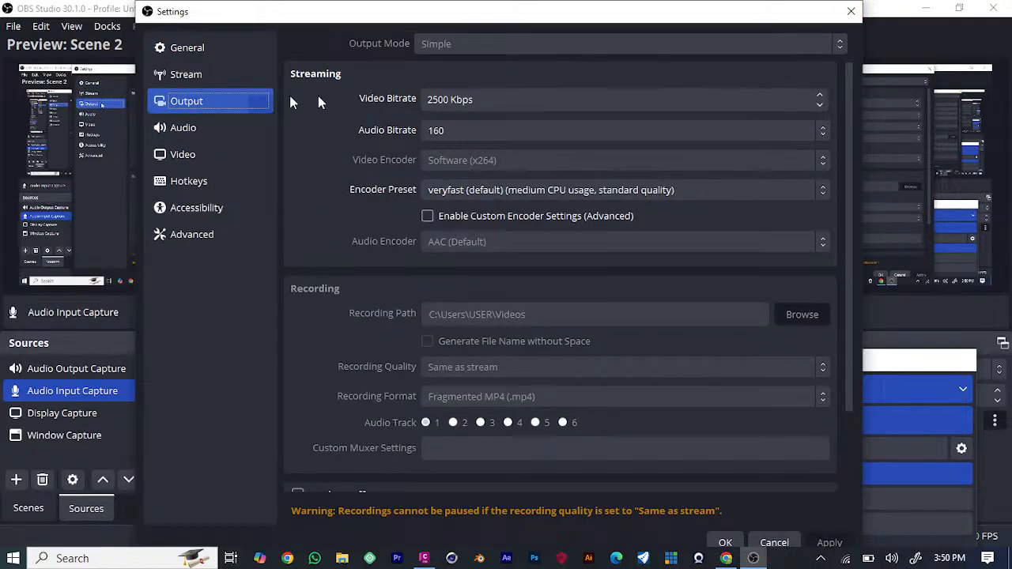
pyautogui.scroll(-2, 552, 340)
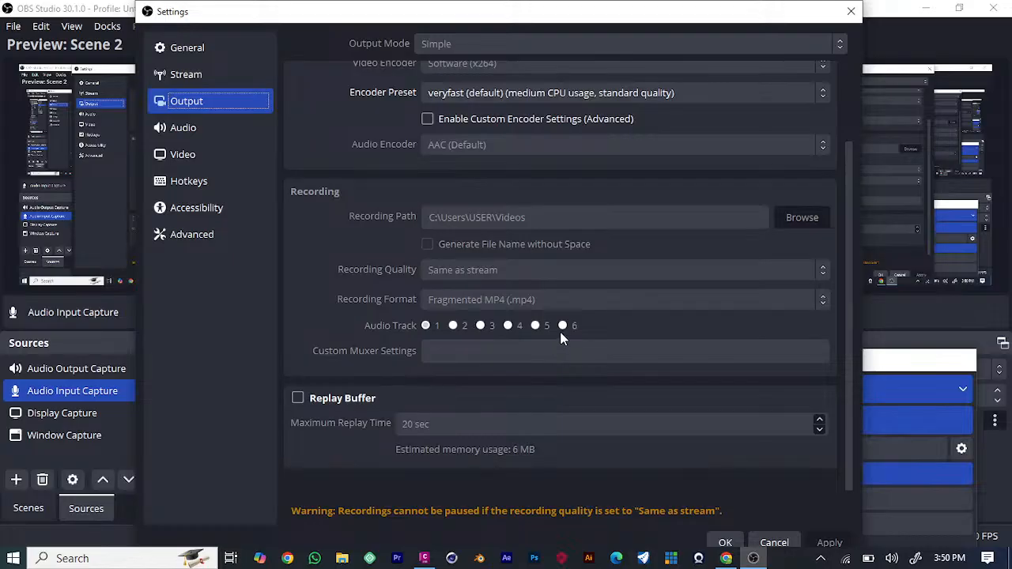
pyautogui.click(427, 326)
pyautogui.scroll(2, 486, 337)
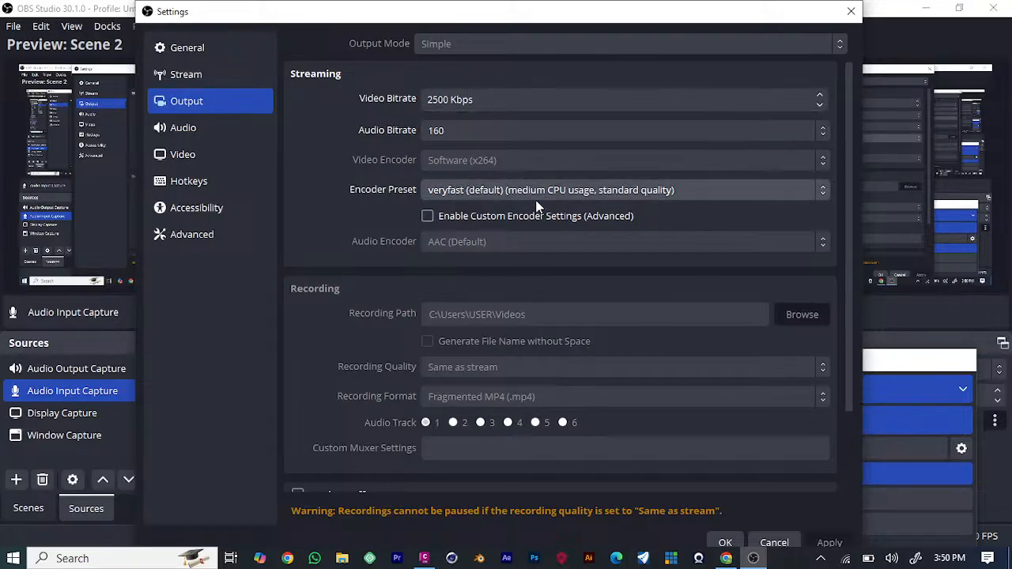
pyautogui.click(713, 190)
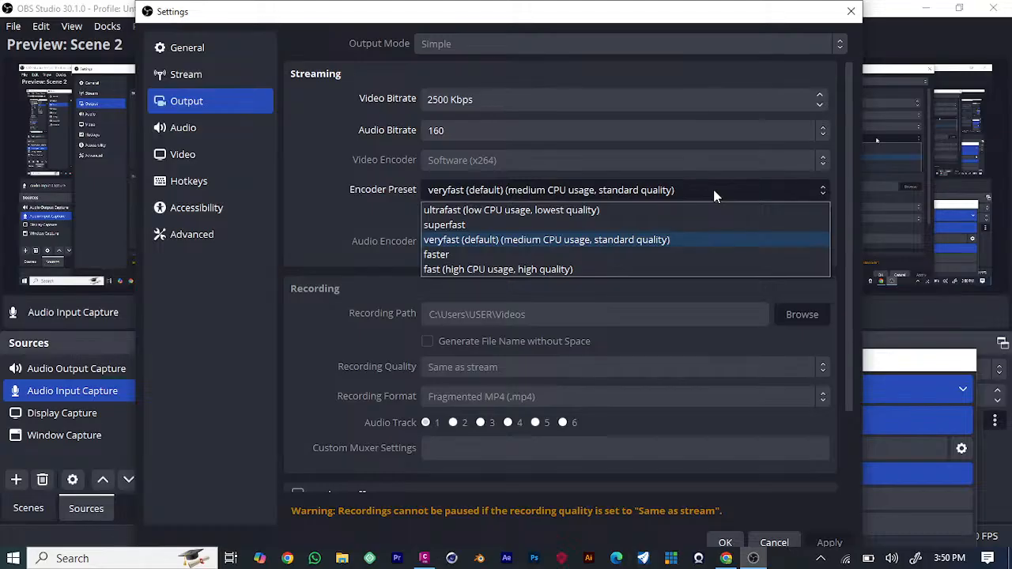
pyautogui.click(714, 196)
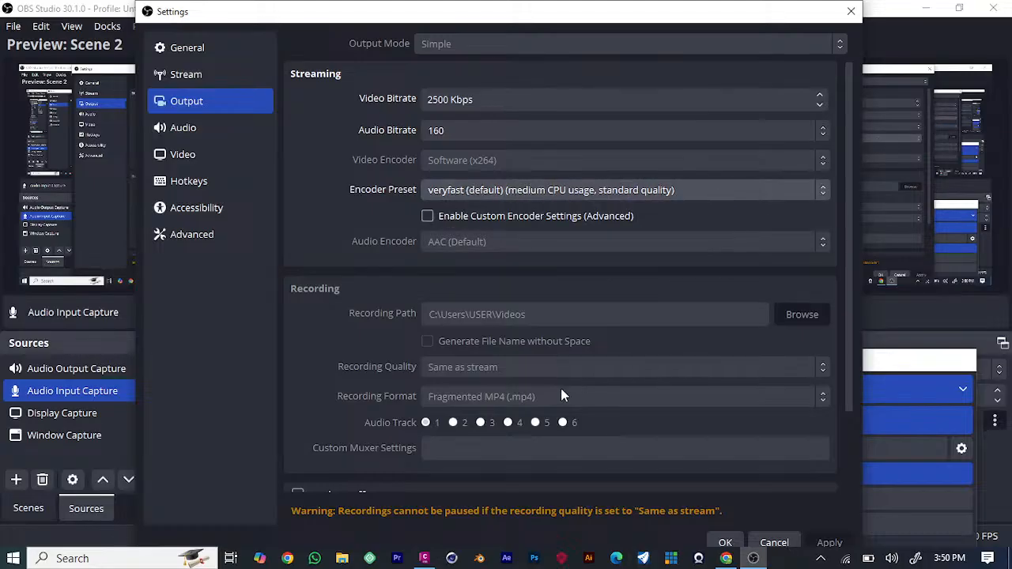
# Examine the rest of the output settings and the video, hotkey, stream and general settings.
pyautogui.scroll(-2, 562, 380)
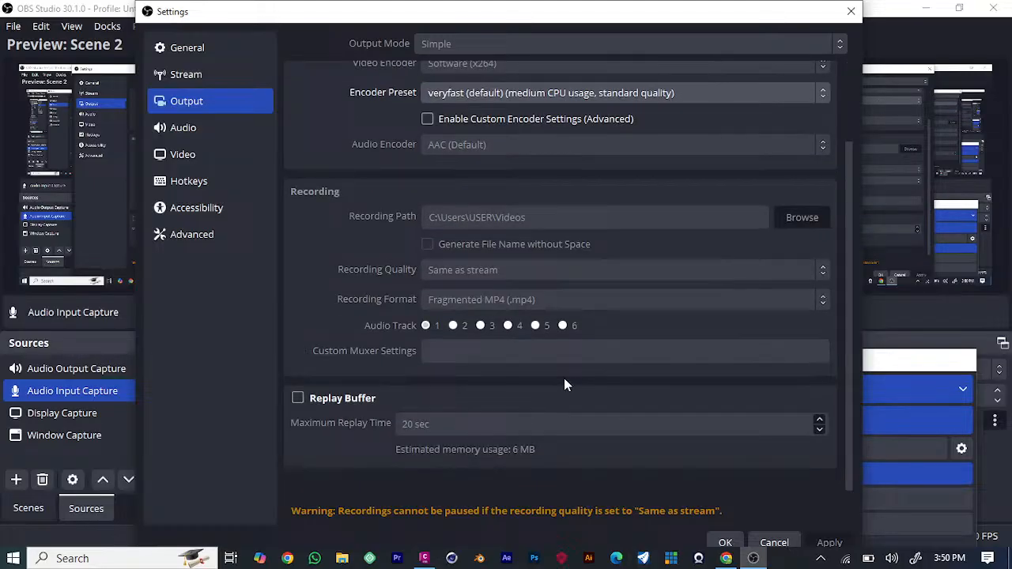
pyautogui.click(210, 162)
pyautogui.click(202, 183)
pyautogui.click(195, 81)
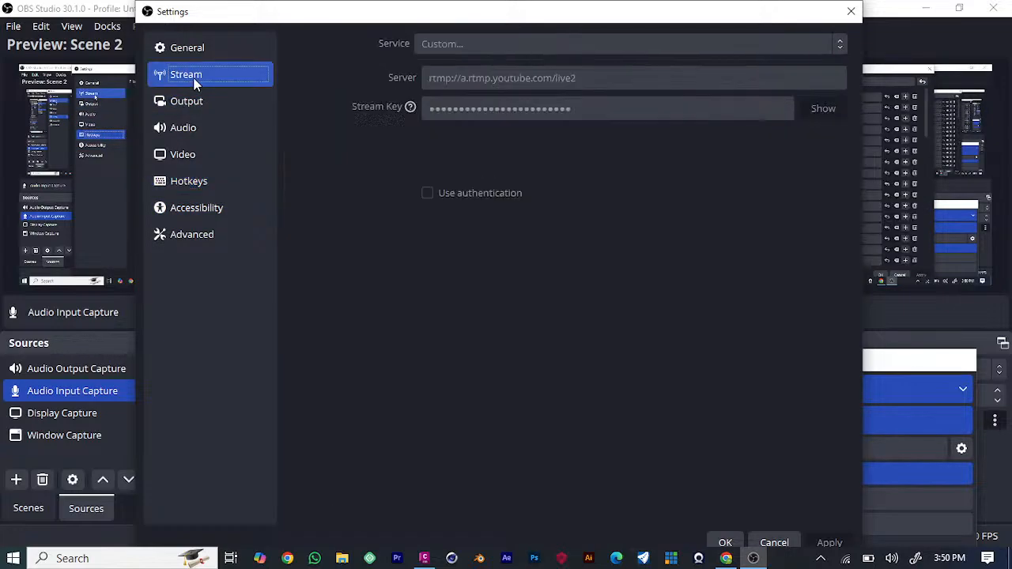
pyautogui.click(186, 45)
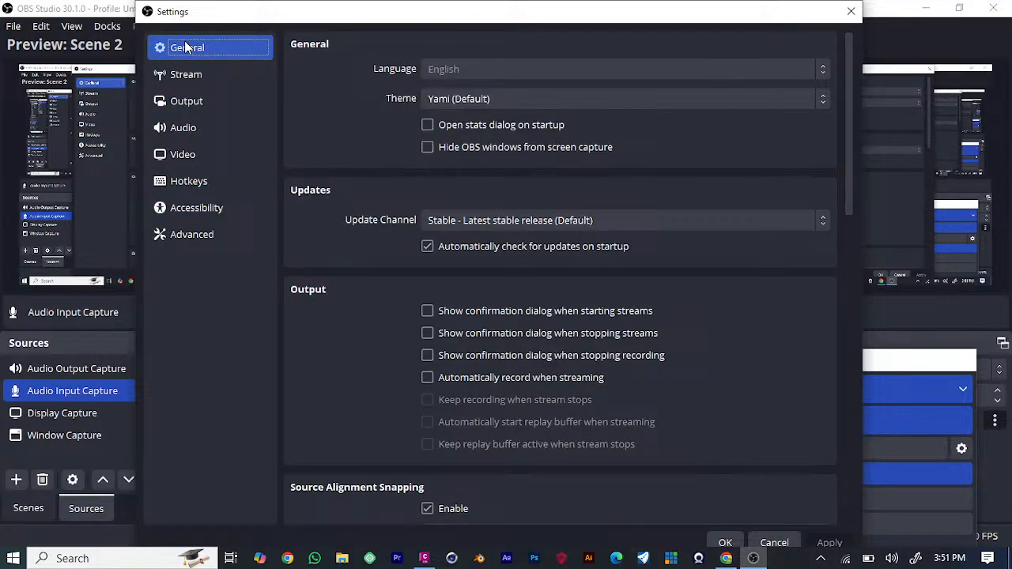
pyautogui.click(179, 188)
pyautogui.click(184, 147)
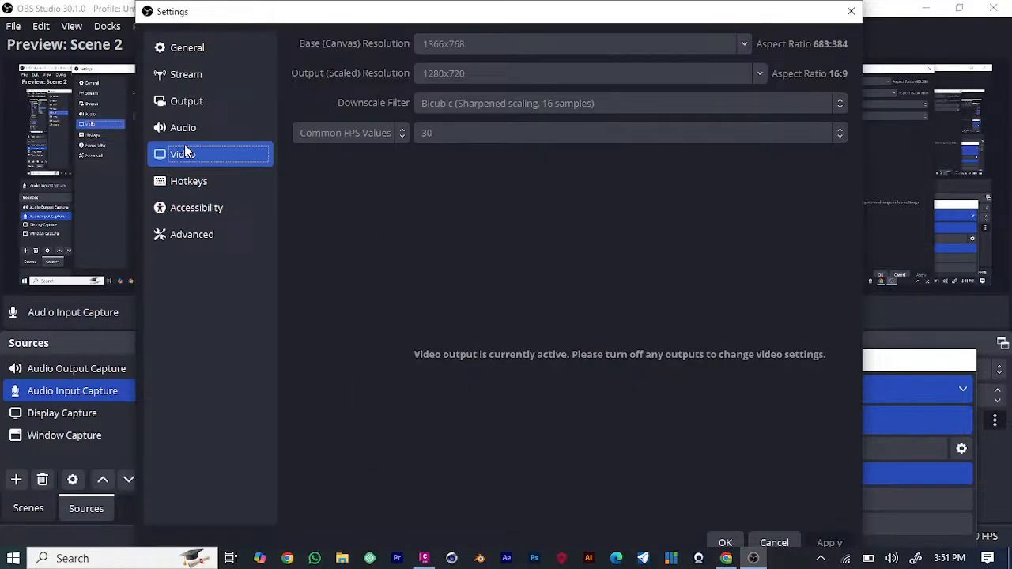
# Set Mic/Auxiliary Audio 1 and 4 to Microphone (Realtek High Definition Audio), 2 and 3 to Stereo Mix (Realtek High Definition Audio), and apply the settings.
pyautogui.click(187, 131)
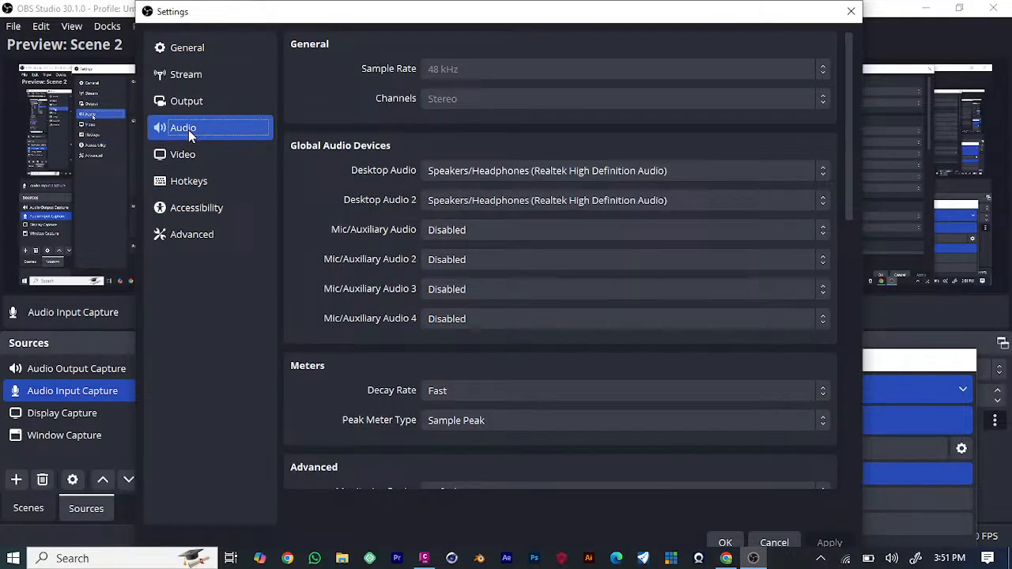
pyautogui.click(584, 230)
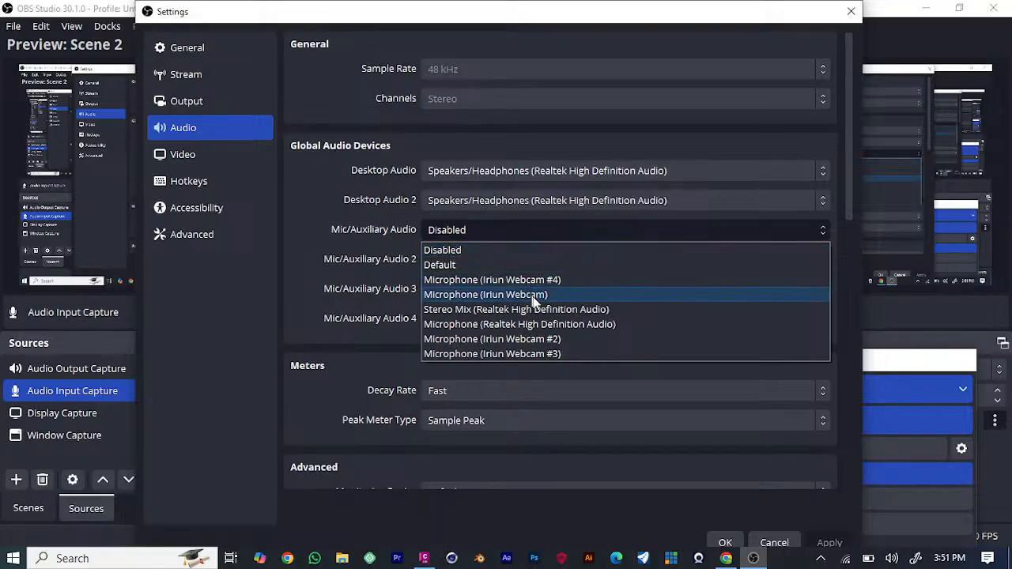
pyautogui.click(545, 325)
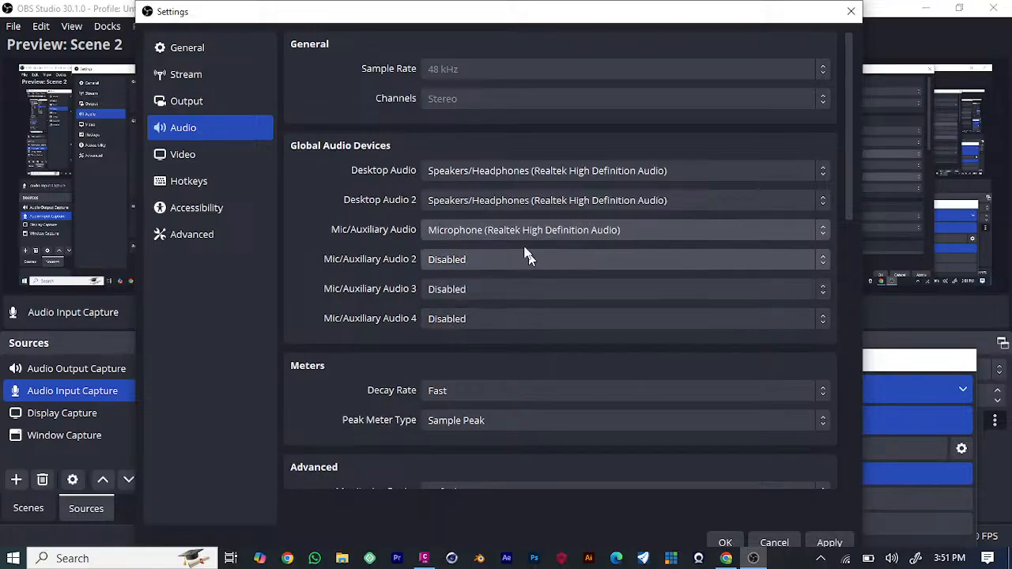
pyautogui.click(485, 258)
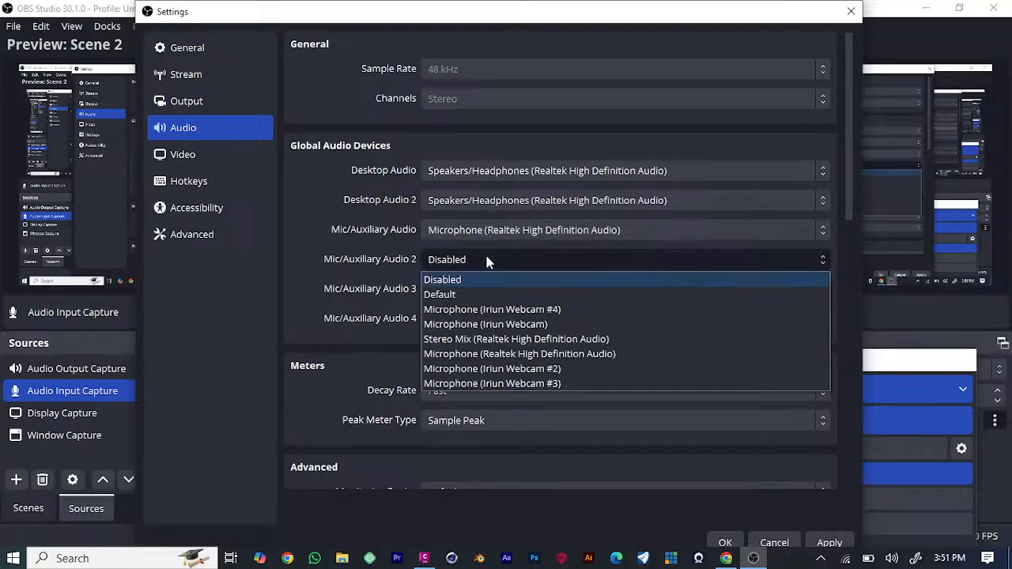
pyautogui.click(510, 340)
pyautogui.click(451, 290)
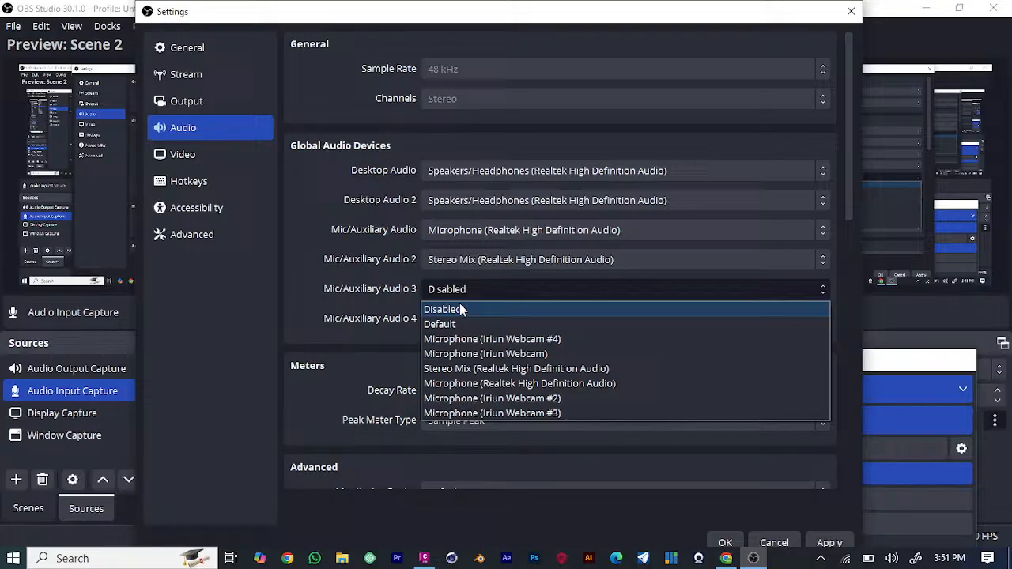
pyautogui.click(501, 370)
pyautogui.click(494, 325)
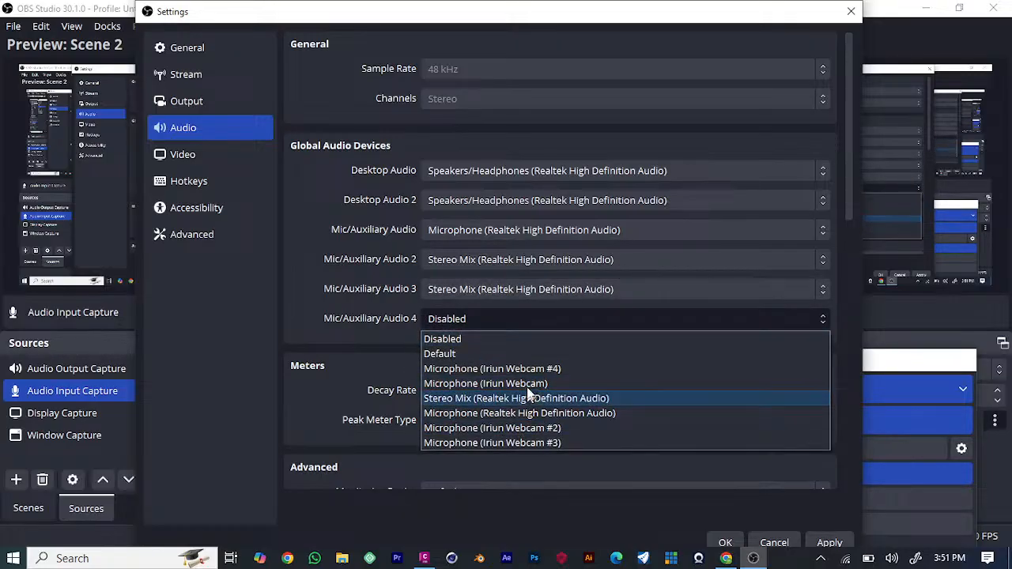
pyautogui.click(612, 413)
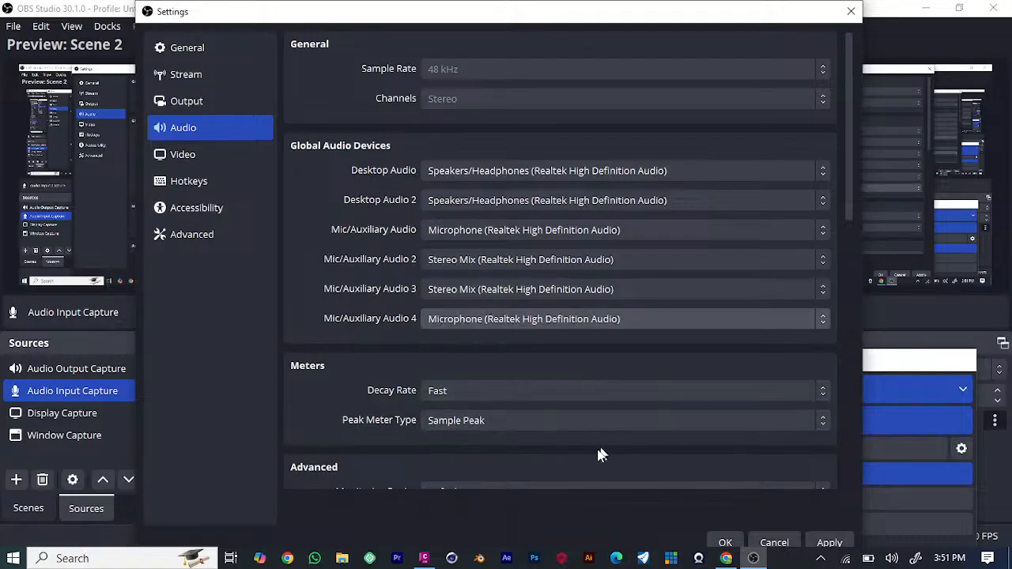
pyautogui.click(831, 544)
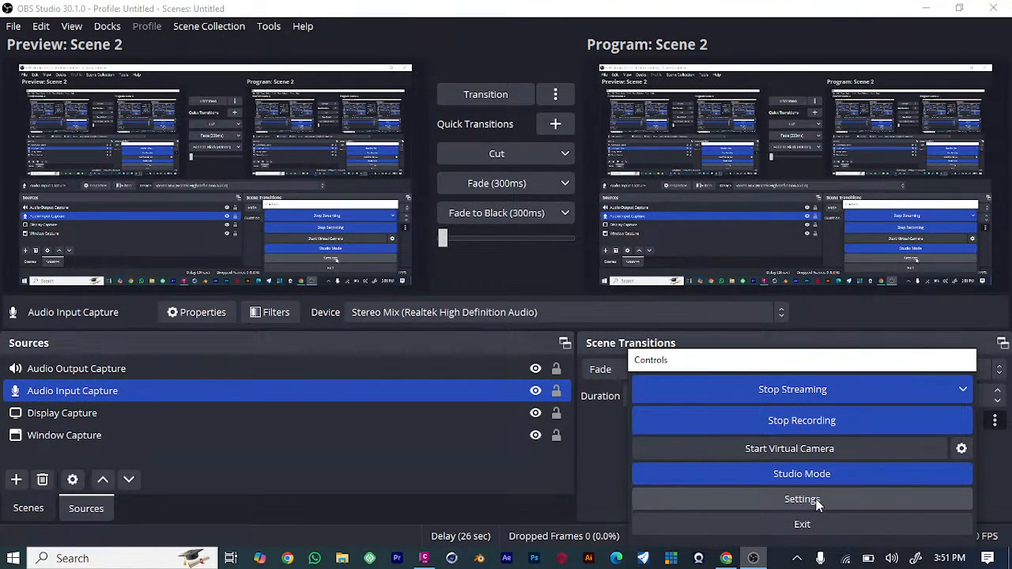
# Reopen the audio settings and review the device choices for Desktop Audio and Desktop Audio 2.
pyautogui.click(816, 499)
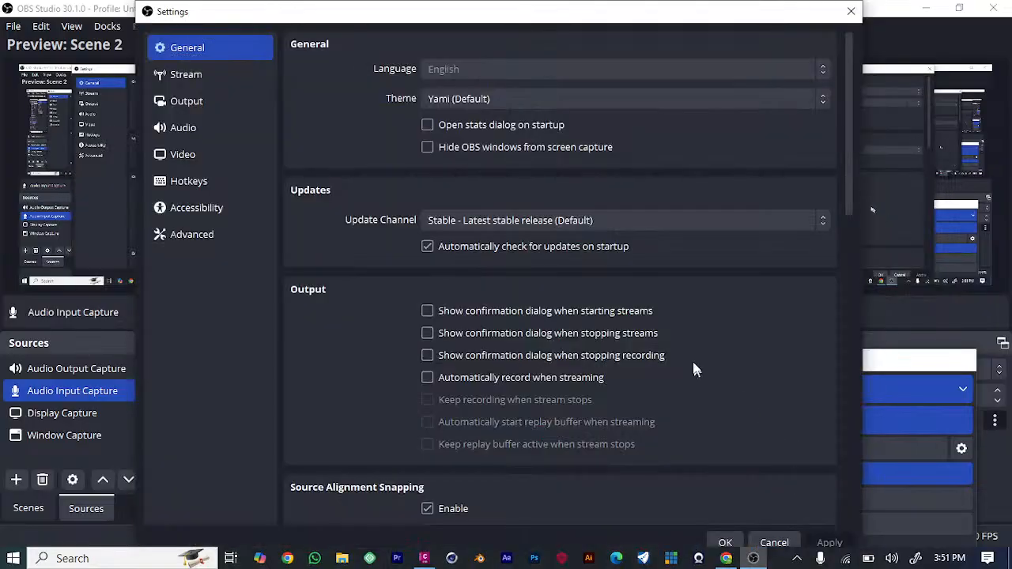
pyautogui.click(201, 127)
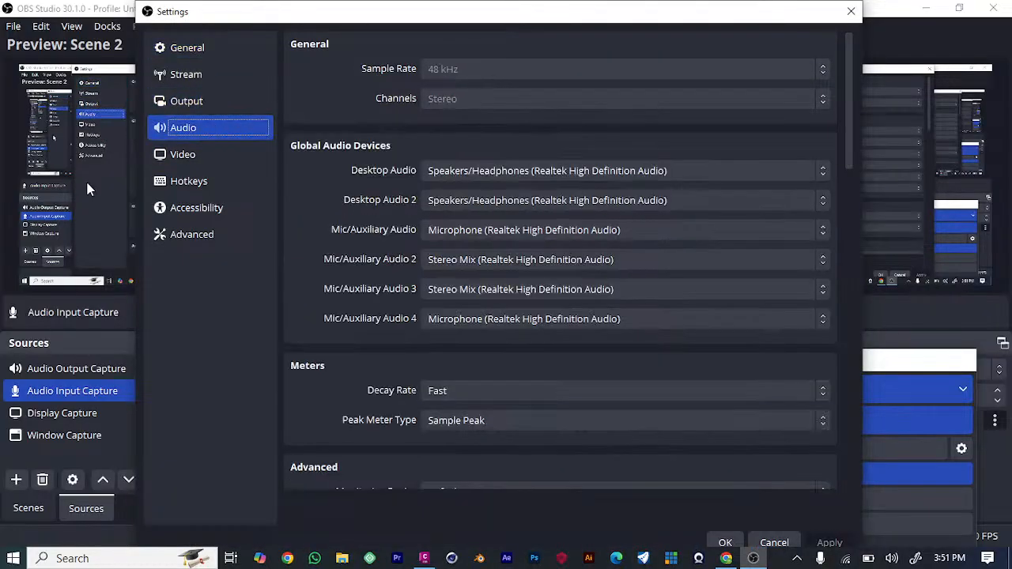
pyautogui.click(653, 170)
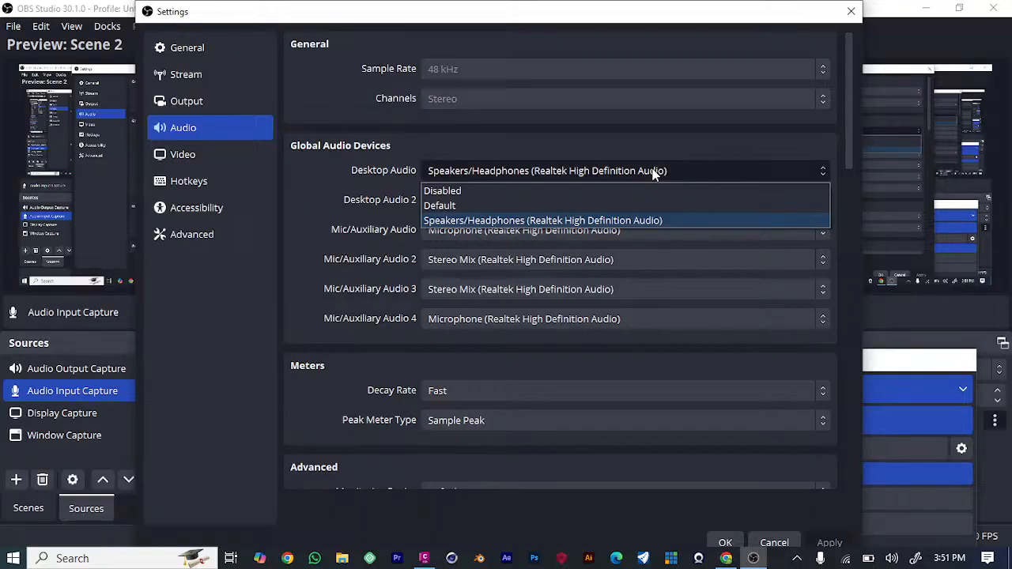
pyautogui.click(653, 171)
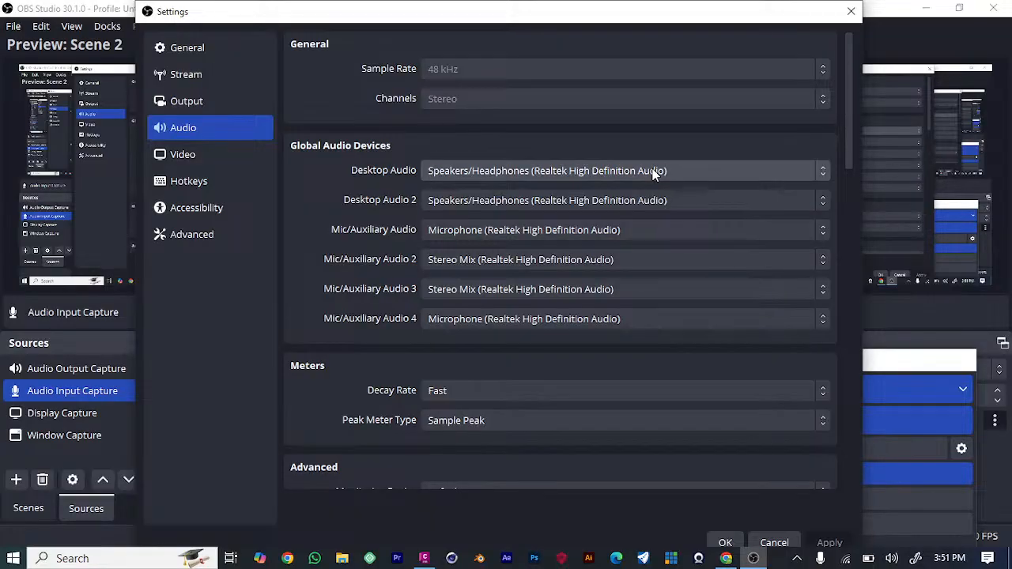
pyautogui.click(625, 205)
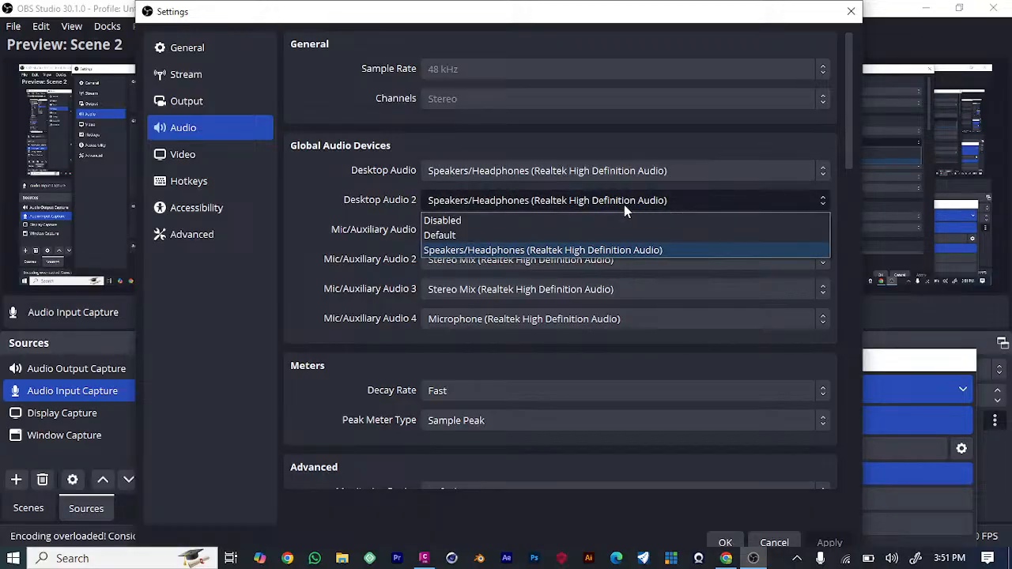
pyautogui.click(623, 253)
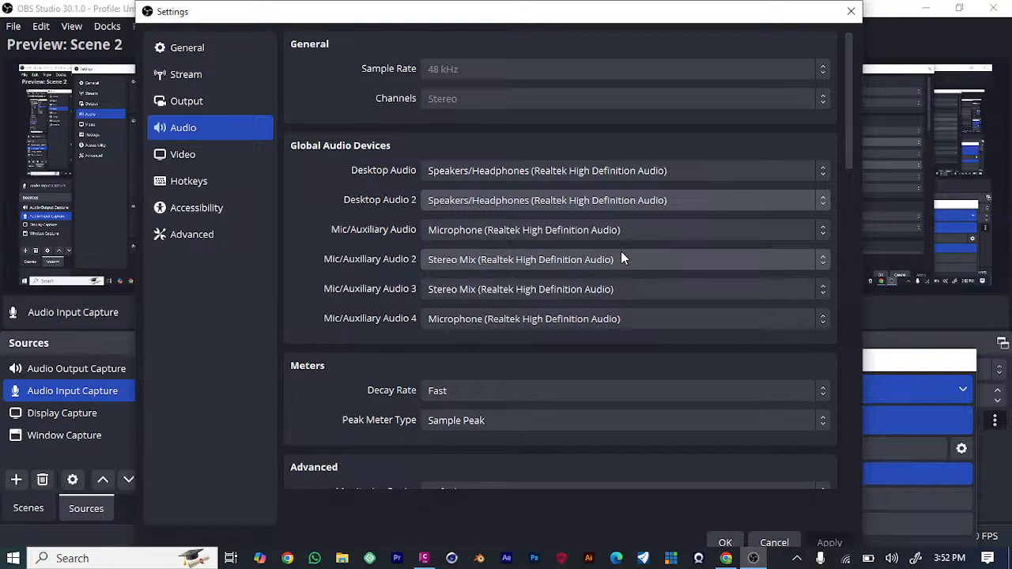
pyautogui.click(851, 14)
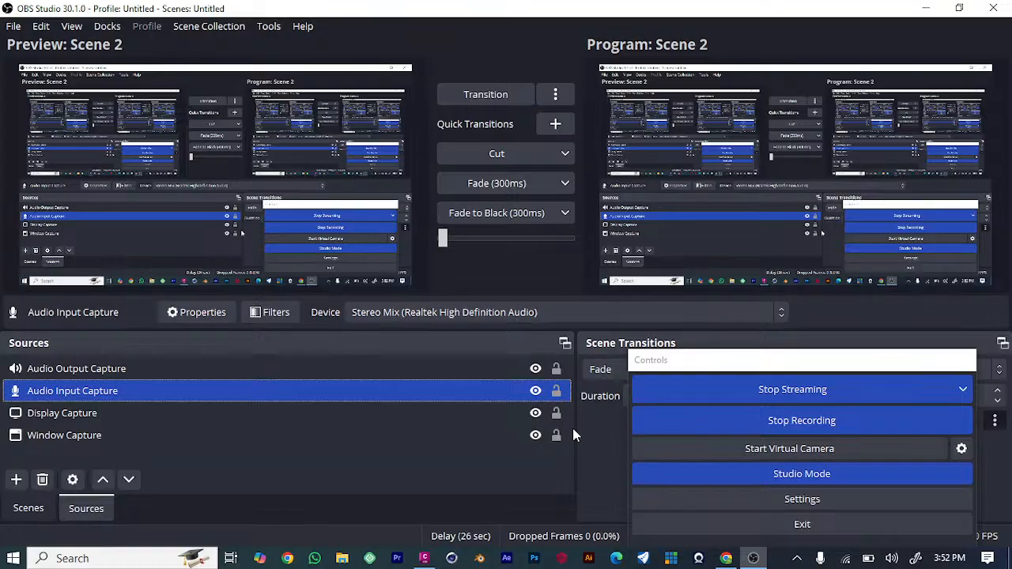
# Minimize OBS Studio and the browser, switch to Civil 3D and create a new drawing.
pyautogui.click(926, 9)
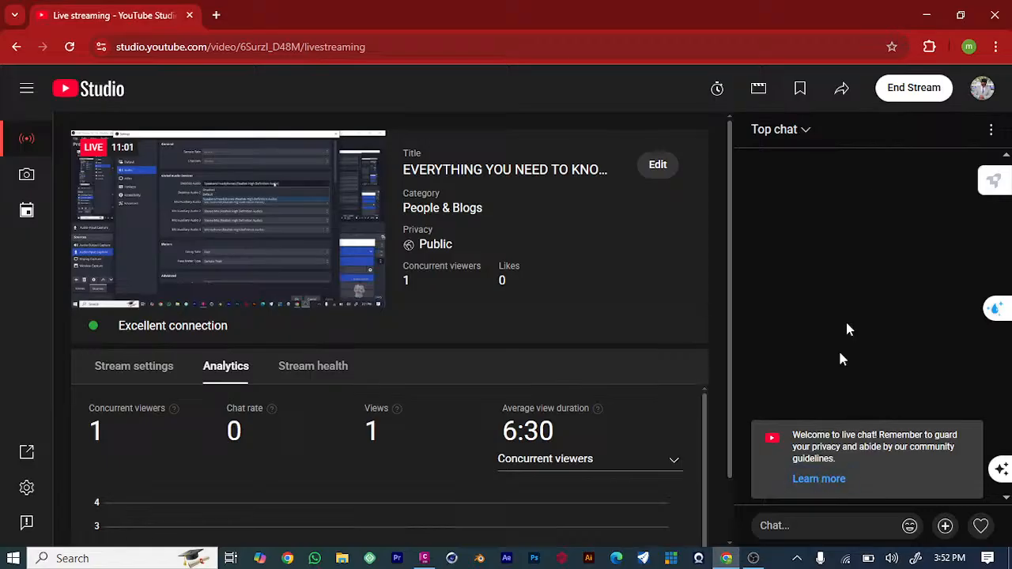
pyautogui.click(926, 15)
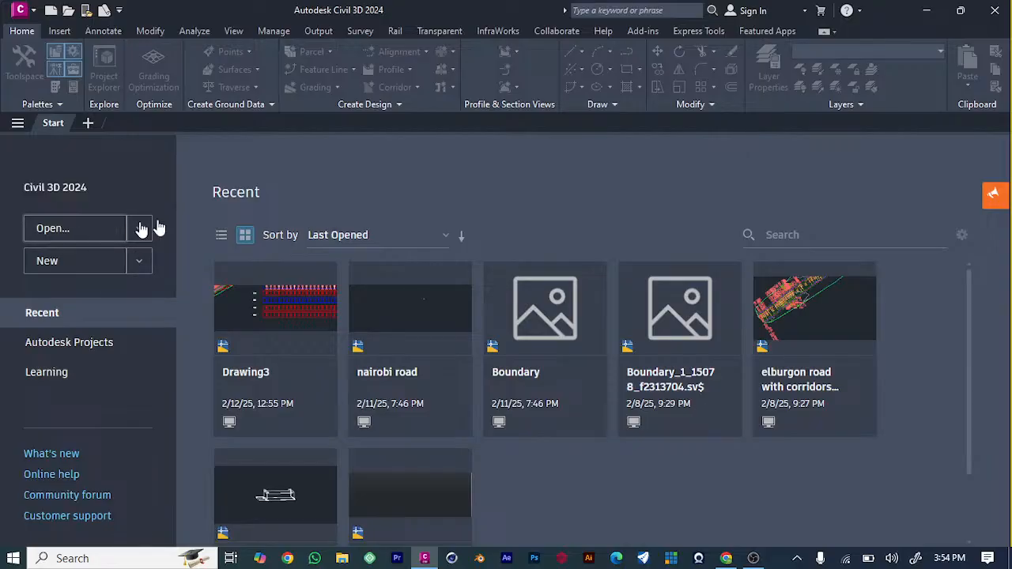
pyautogui.click(45, 229)
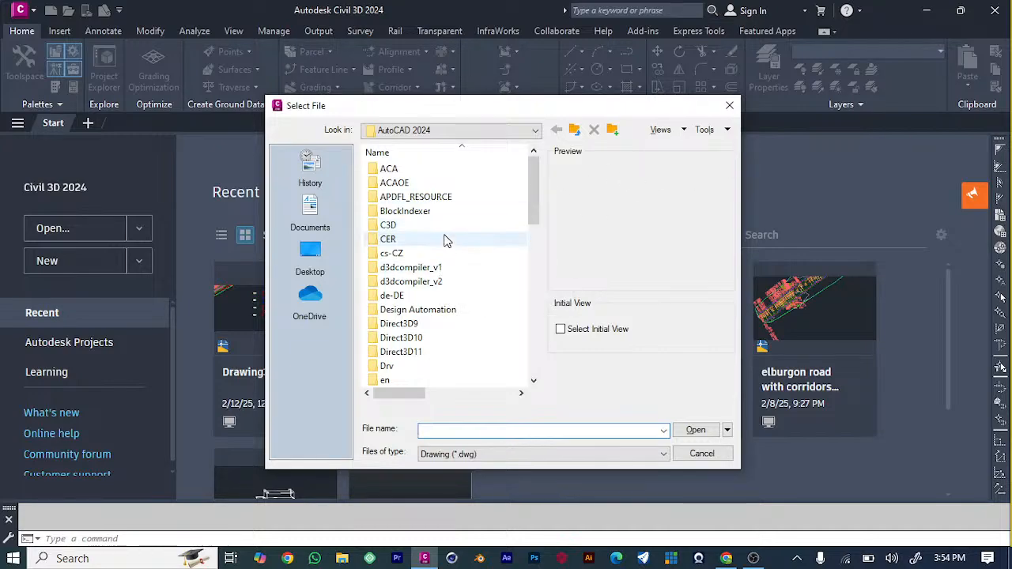
pyautogui.click(727, 108)
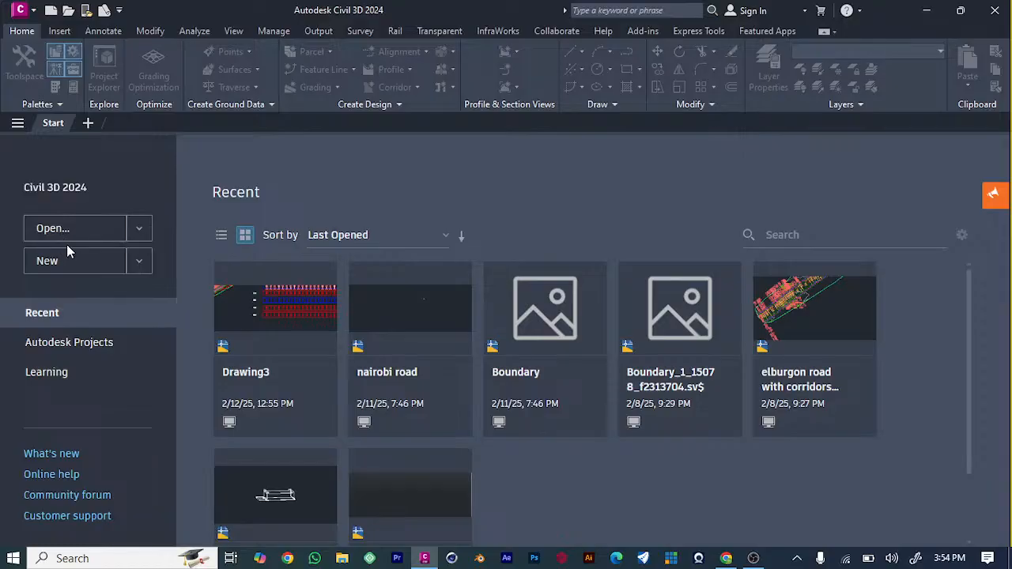
pyautogui.click(101, 268)
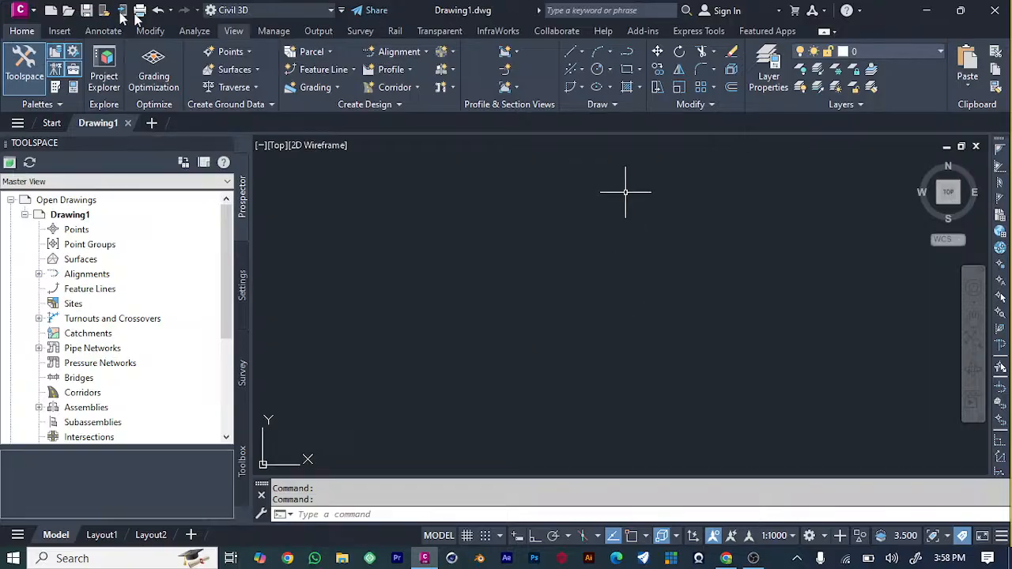
# Start a point import for the drawing's Points collection and add Point Data.csv from the Downloads folder as the source file.
pyautogui.click(90, 231)
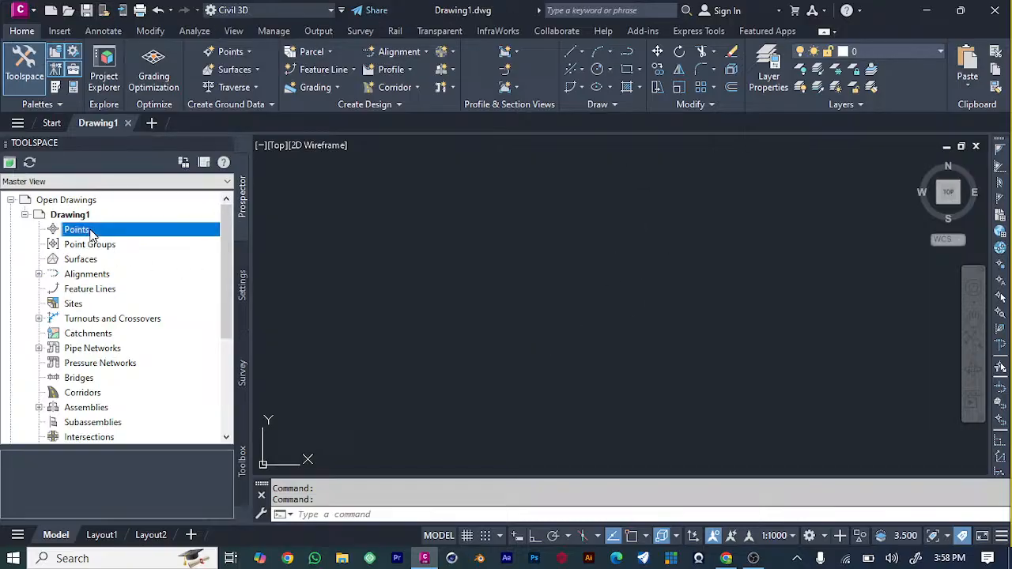
pyautogui.rightClick(90, 231)
pyautogui.click(136, 239)
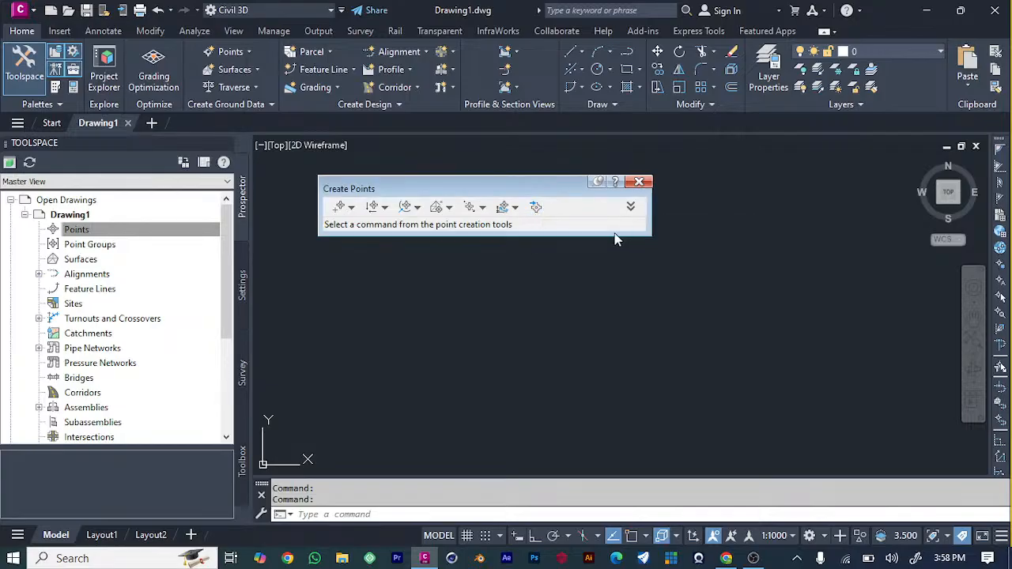
pyautogui.click(535, 209)
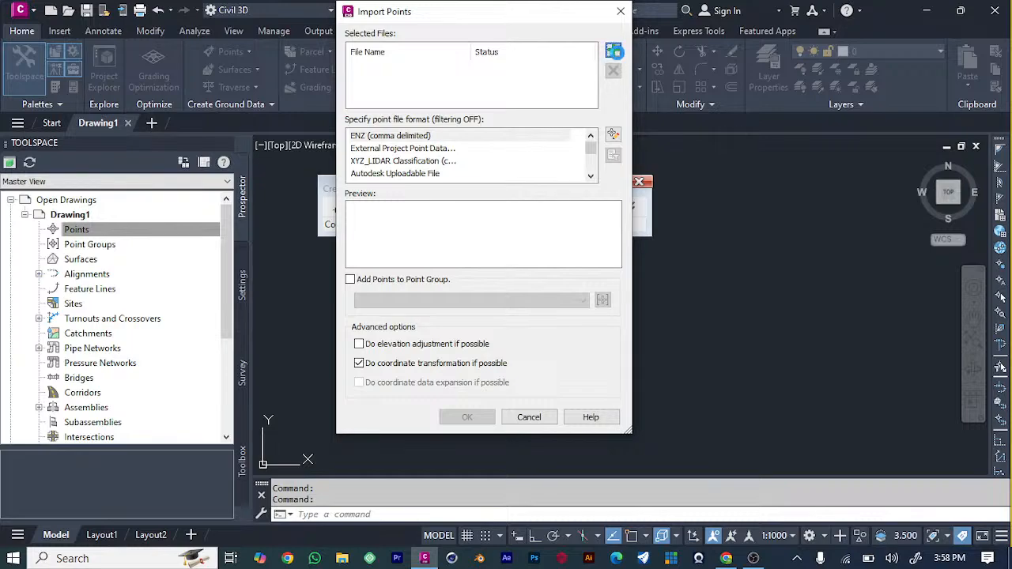
pyautogui.click(613, 50)
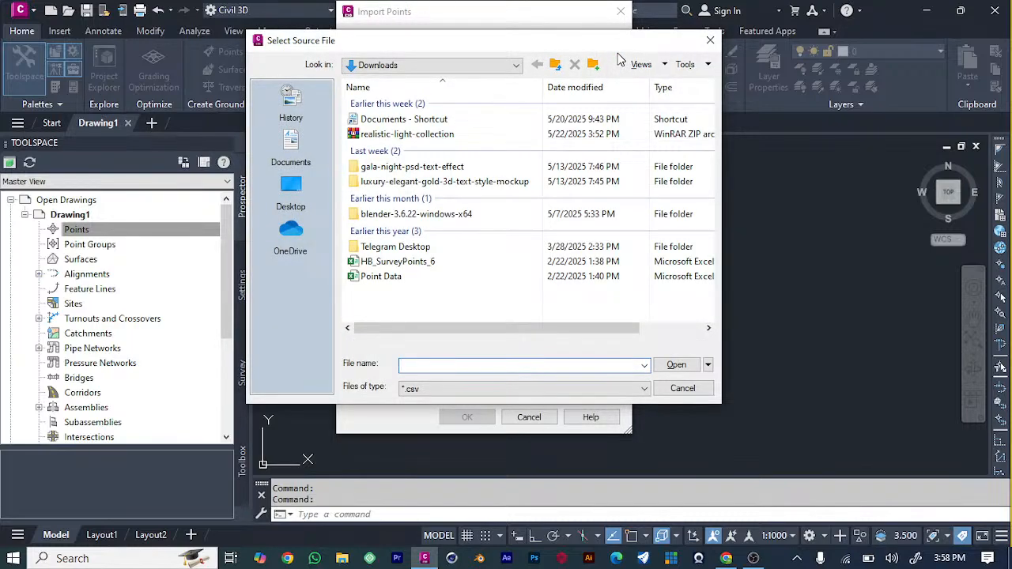
pyautogui.click(401, 264)
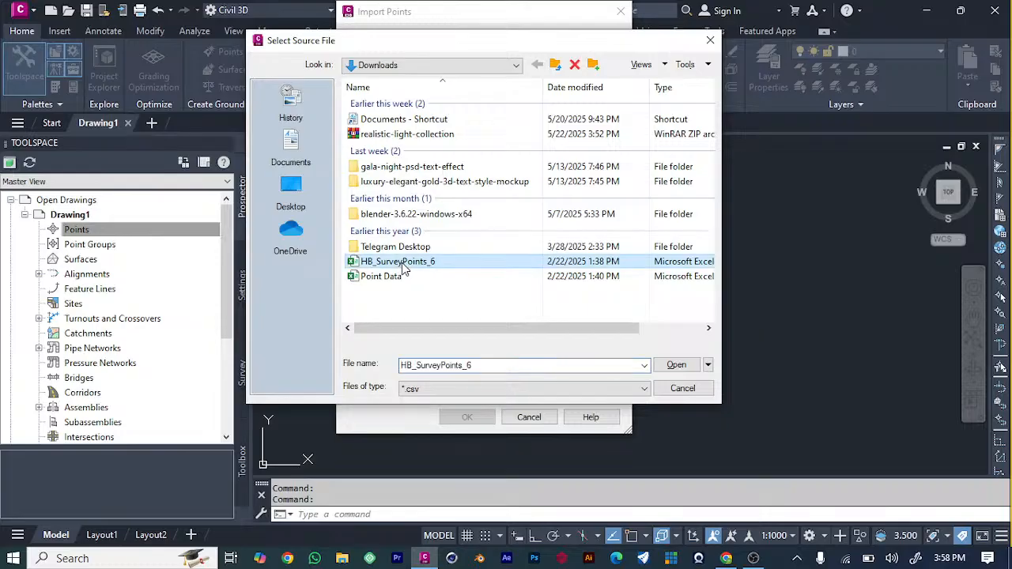
pyautogui.click(397, 278)
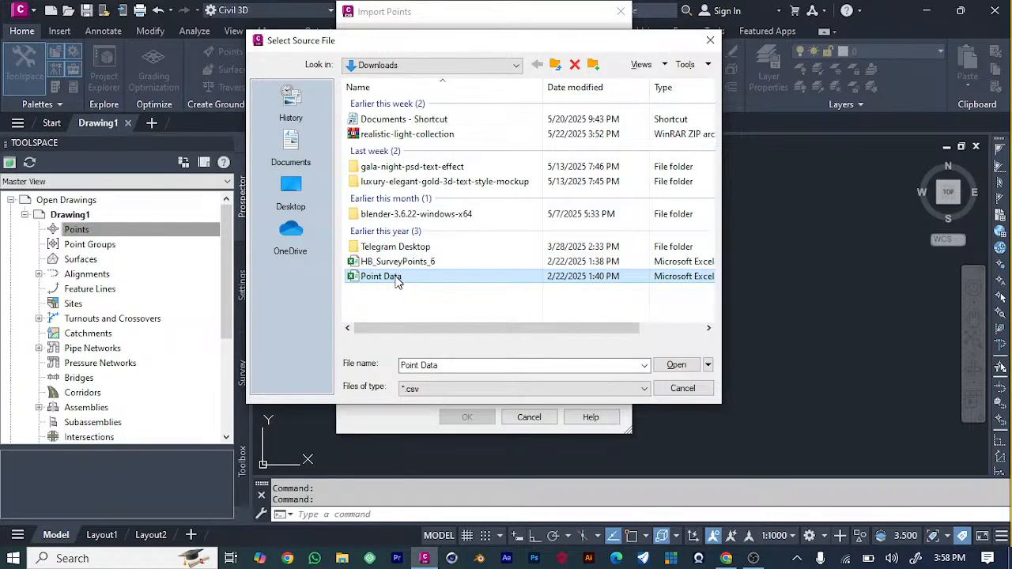
pyautogui.click(671, 364)
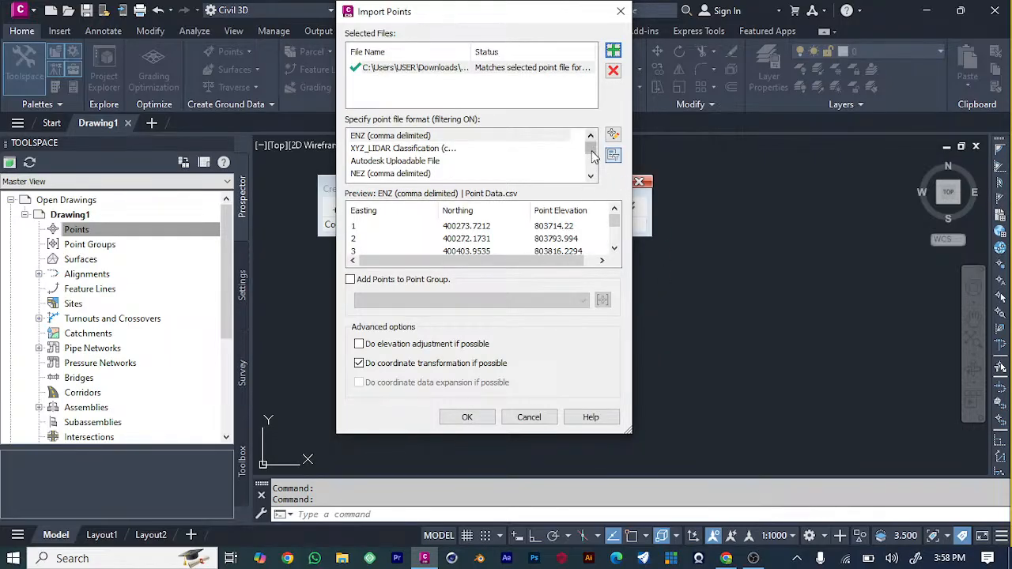
# Import the points with the PNEZD (comma delimited) format and close the Create Points tools.
pyautogui.moveTo(593, 155); pyautogui.dragTo(593, 169)
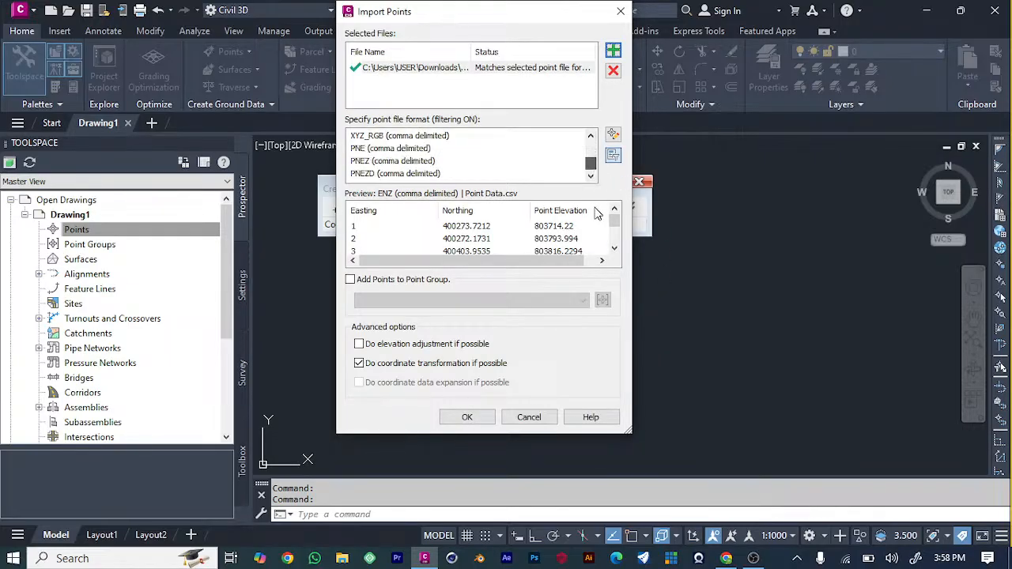
pyautogui.click(425, 173)
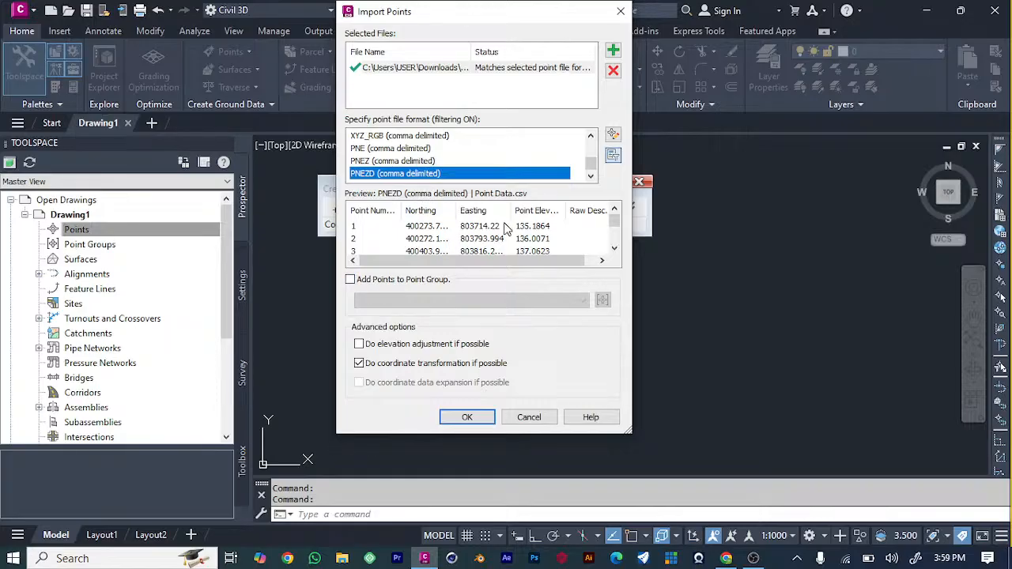
pyautogui.click(467, 418)
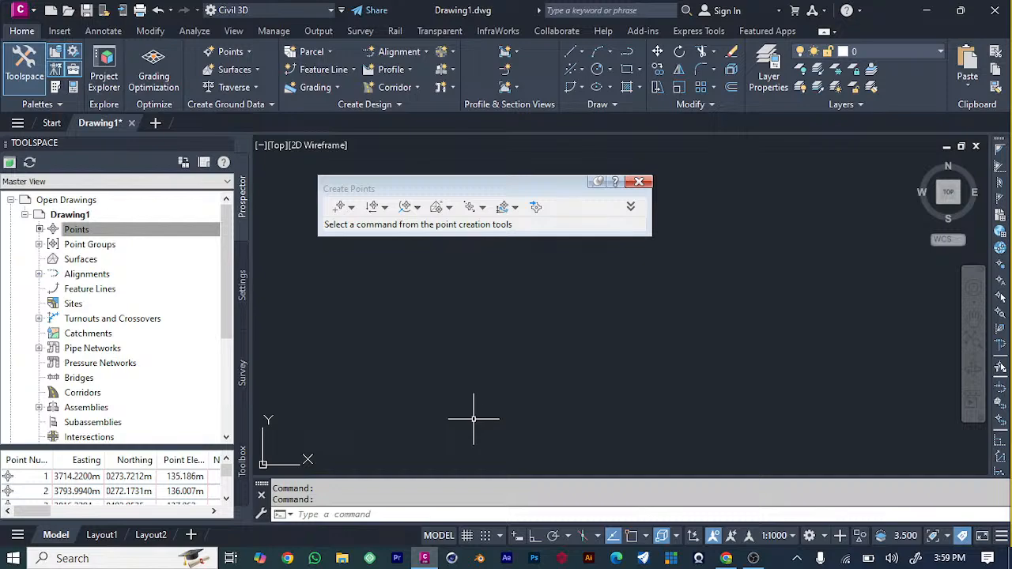
pyautogui.click(639, 181)
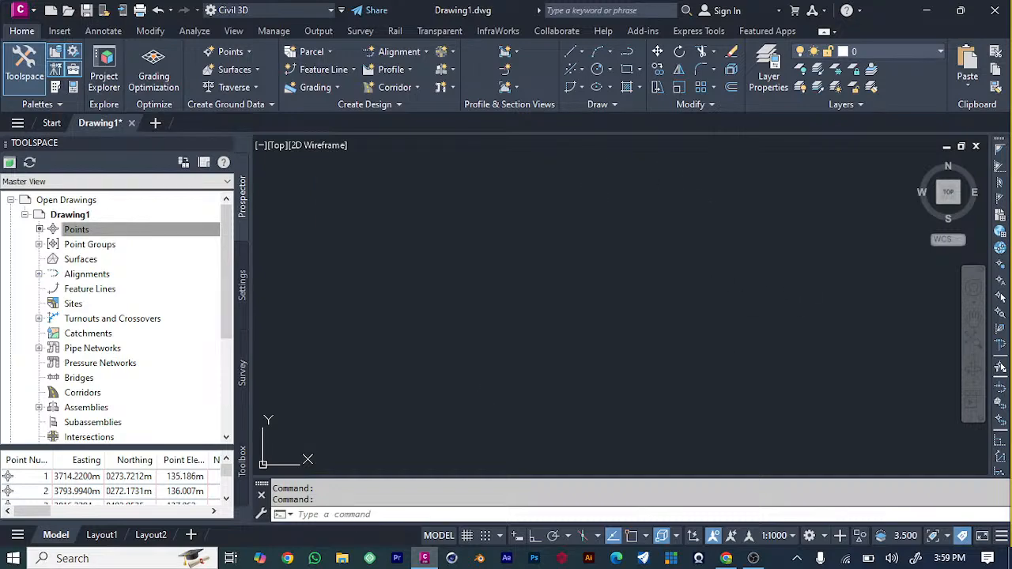
# Zoom to the extents of the imported points and examine the overall point cloud and an individual COGO point's data.
pyautogui.click(974, 348)
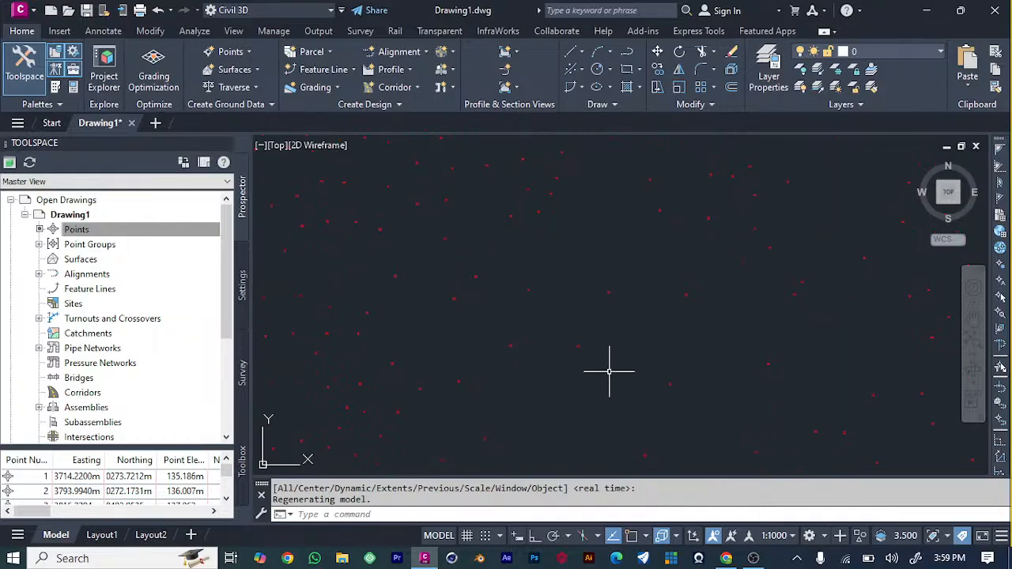
pyautogui.scroll(-9, 608, 372)
pyautogui.scroll(7, 610, 370)
pyautogui.scroll(-3, 610, 372)
pyautogui.scroll(-3, 609, 371)
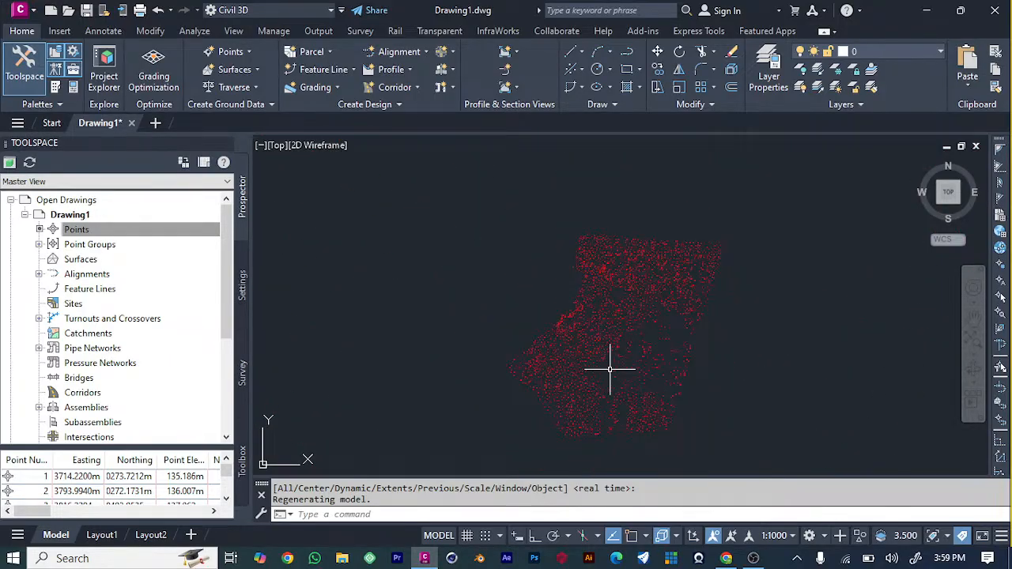
pyautogui.scroll(3, 630, 267)
pyautogui.scroll(2, 631, 268)
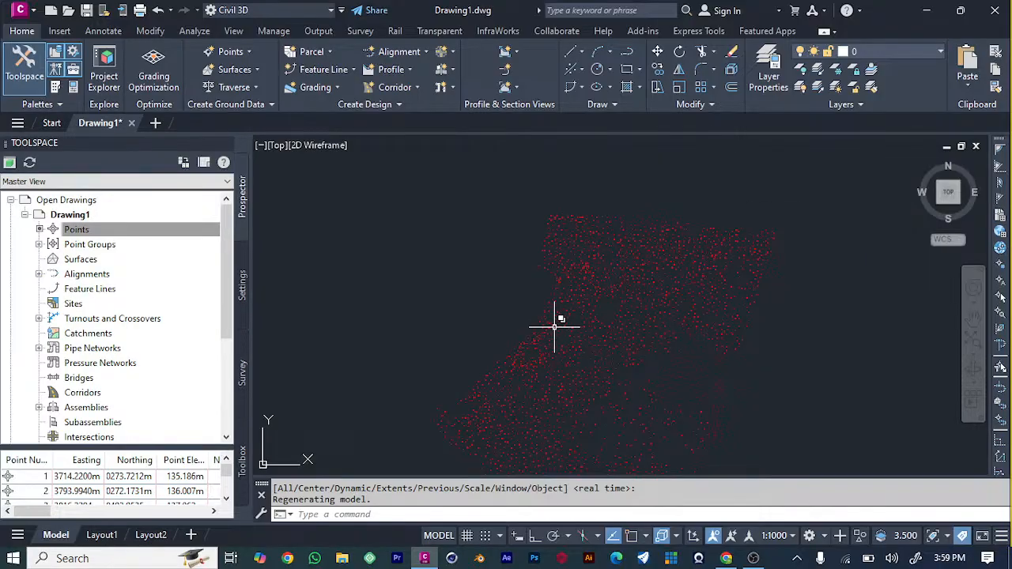
pyautogui.moveTo(554, 326)
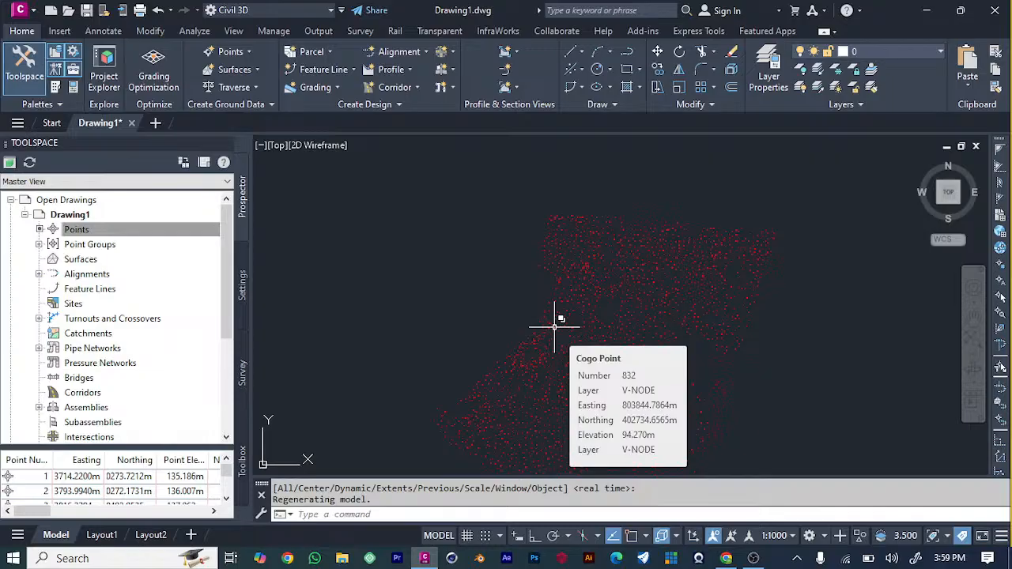
pyautogui.scroll(6, 554, 326)
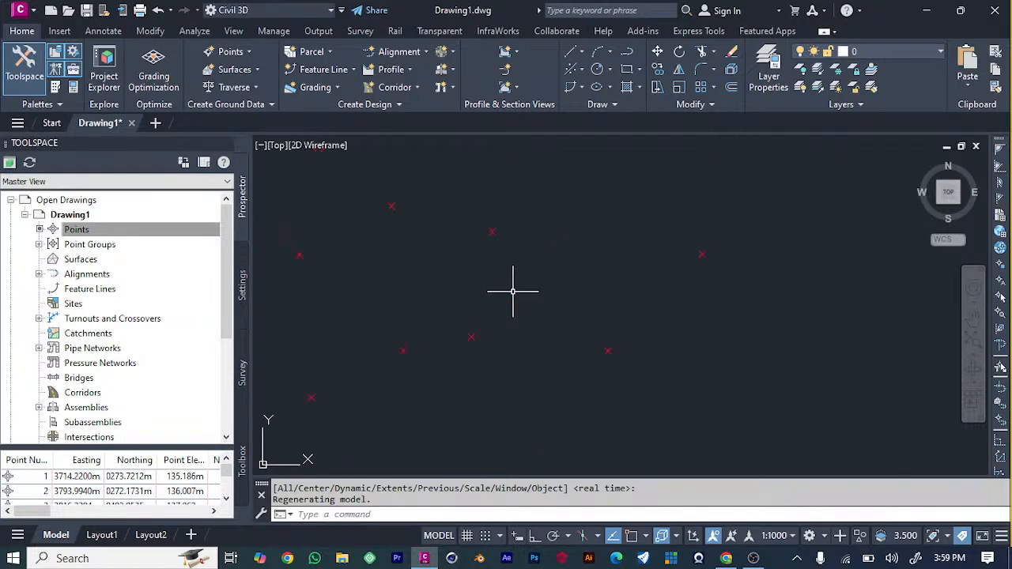
pyautogui.scroll(-5, 512, 290)
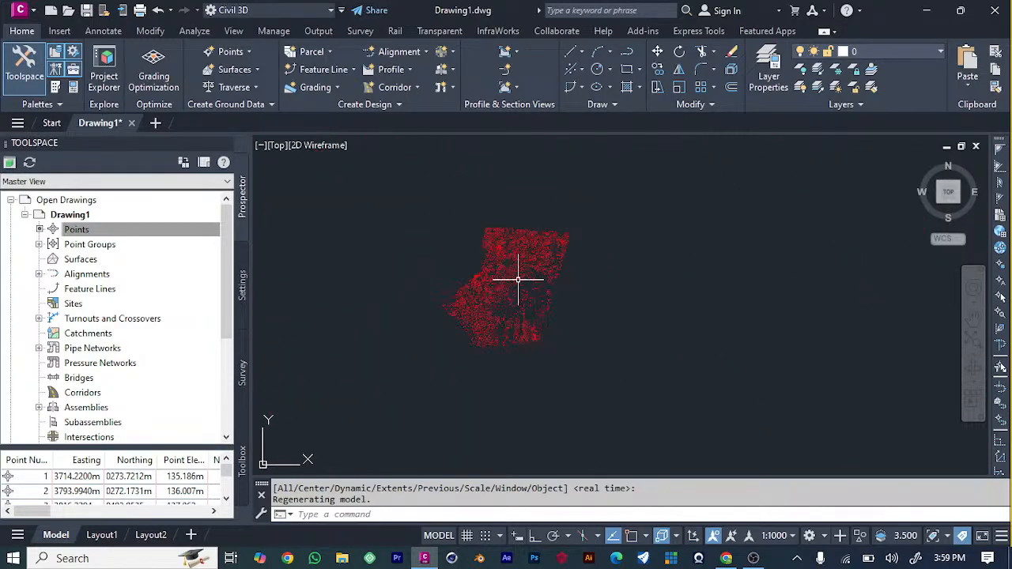
pyautogui.scroll(3, 518, 278)
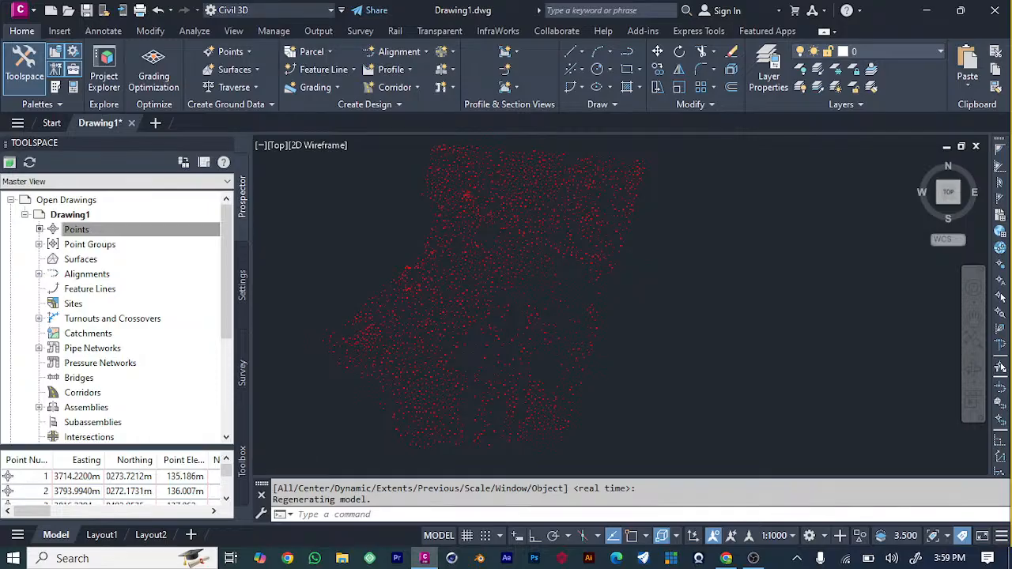
pyautogui.scroll(-2, 519, 278)
pyautogui.scroll(3, 491, 202)
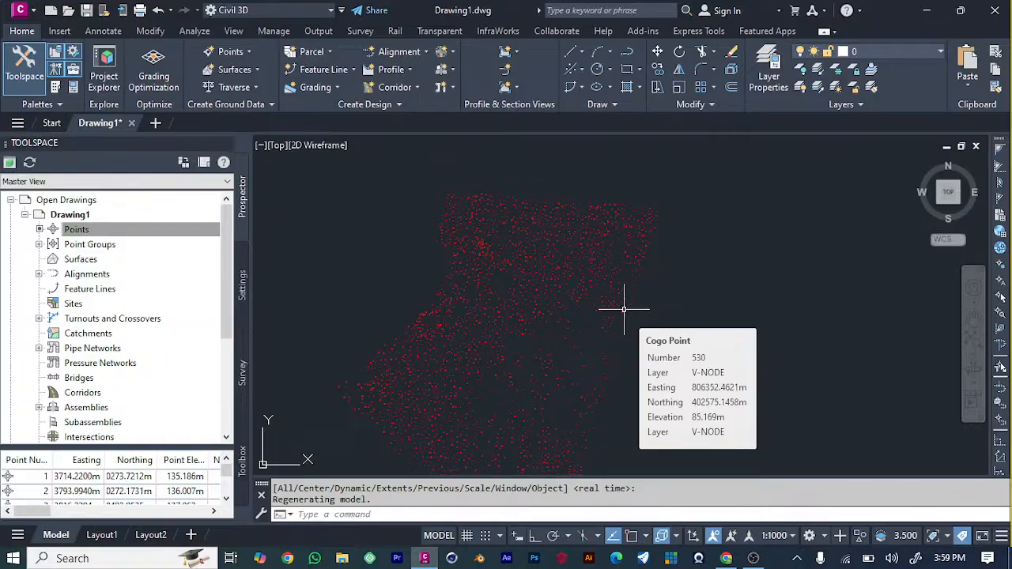
# Create a new drawing from the _Autodesk Civil 3D (Metric) NCS template and start a point import for its Points collection.
pyautogui.hotkey('ctrl', 'n')
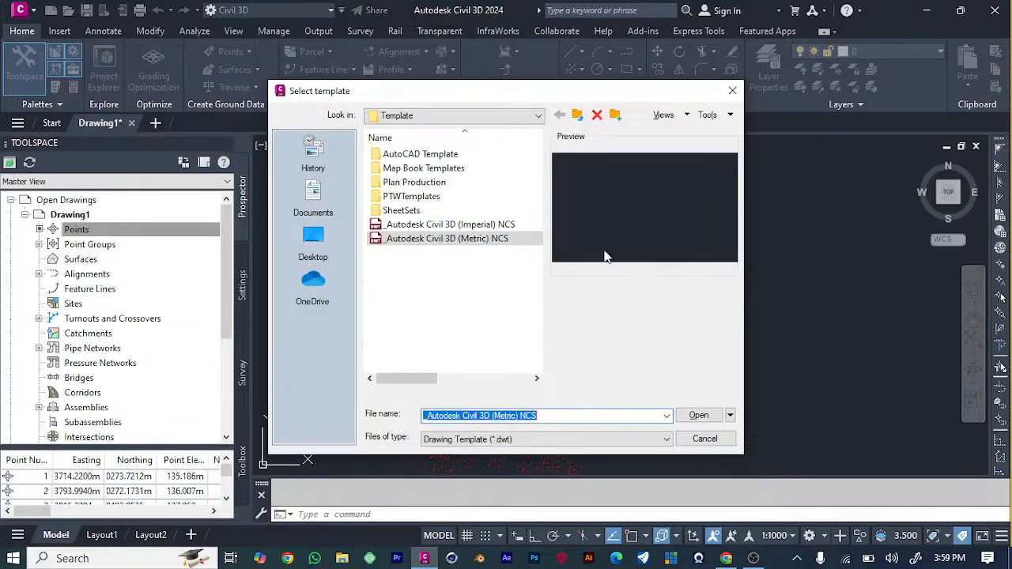
pyautogui.click(719, 415)
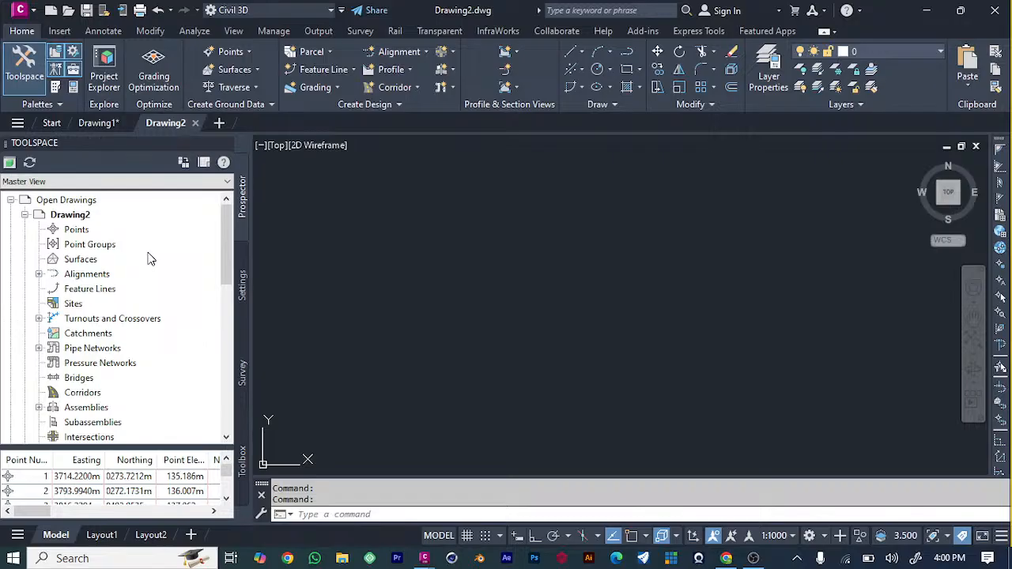
pyautogui.click(76, 229)
pyautogui.rightClick(75, 230)
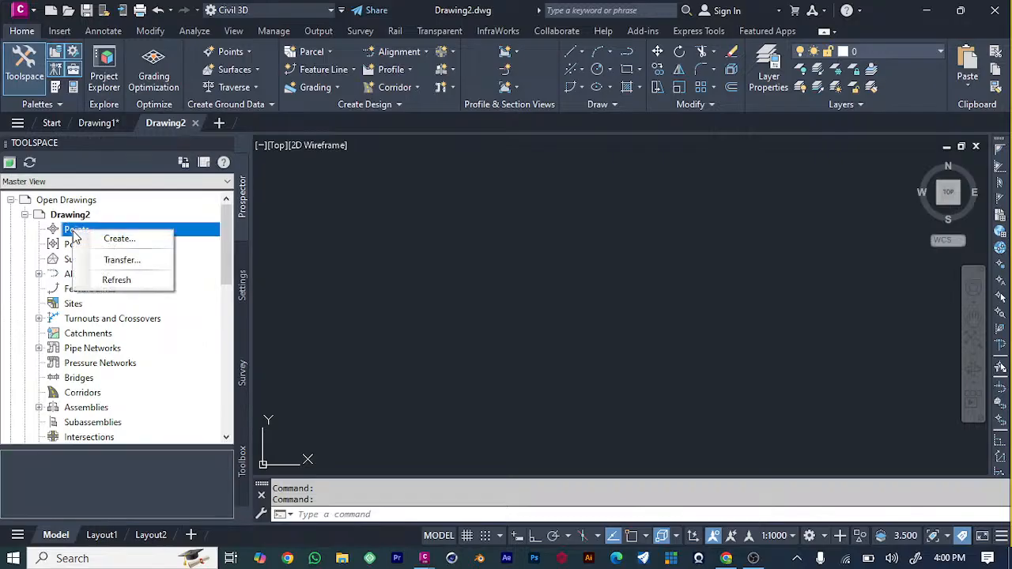
pyautogui.click(115, 235)
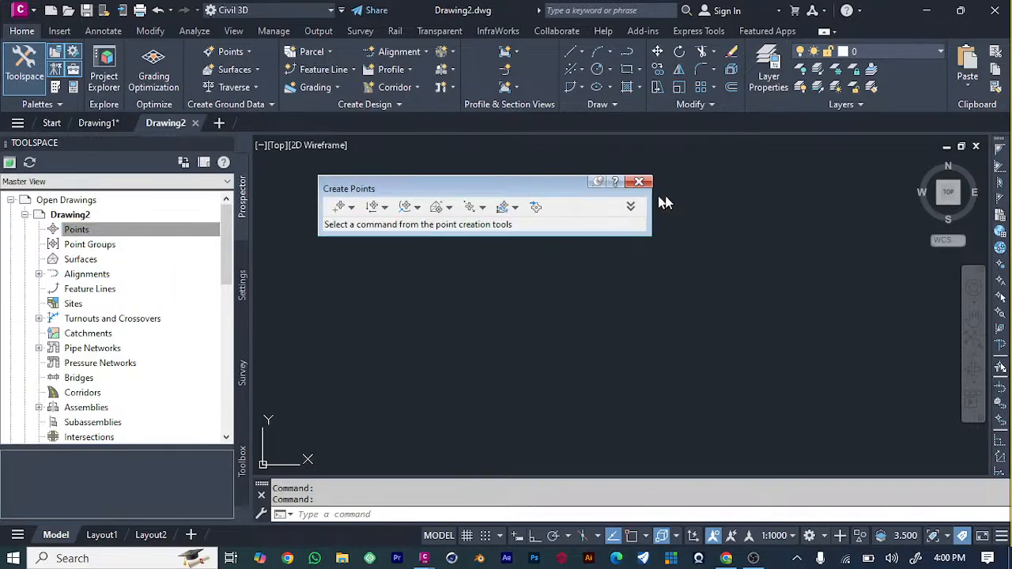
pyautogui.click(532, 209)
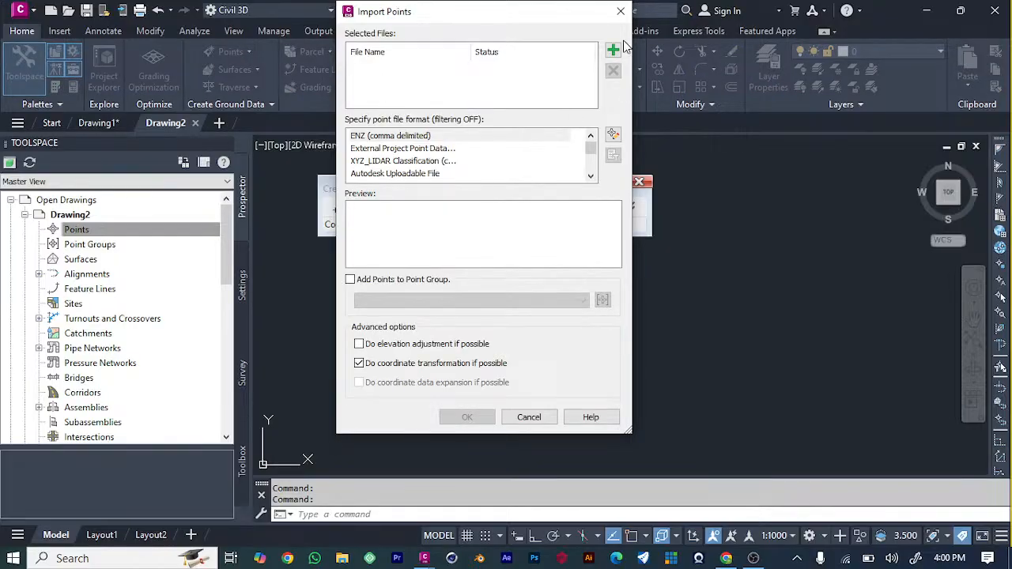
# Add Topo Survey Points.csv from the Data folder of the desktop's CE 760 Civil 3D data folder as the source file.
pyautogui.click(613, 50)
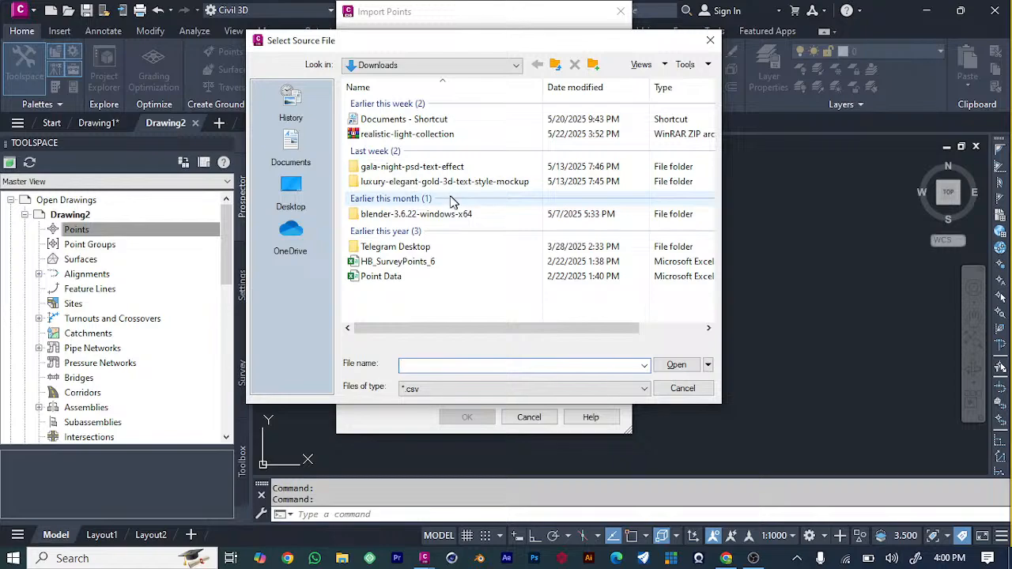
pyautogui.hscroll(2, 453, 203)
pyautogui.click(298, 196)
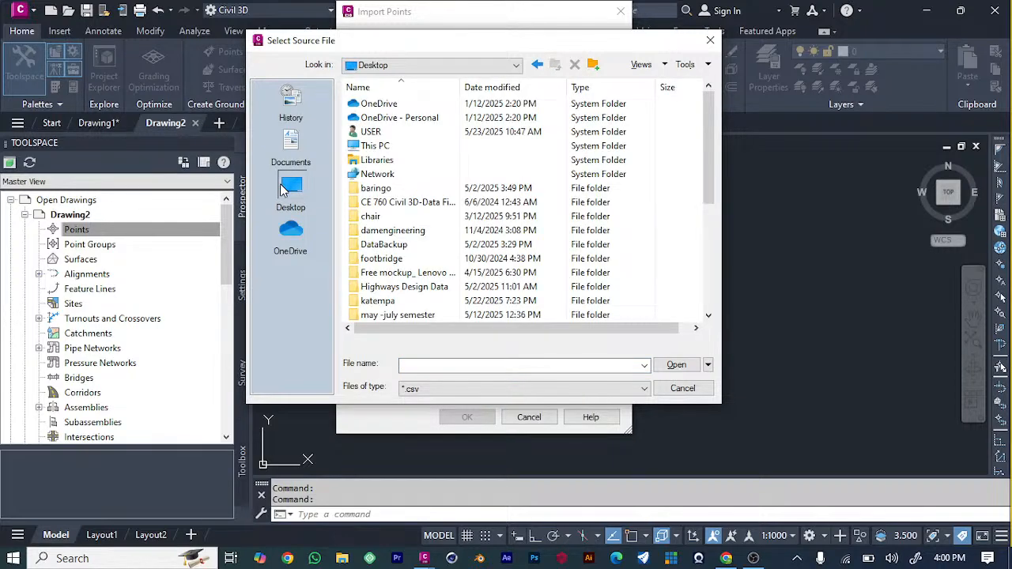
pyautogui.scroll(-6, 415, 186)
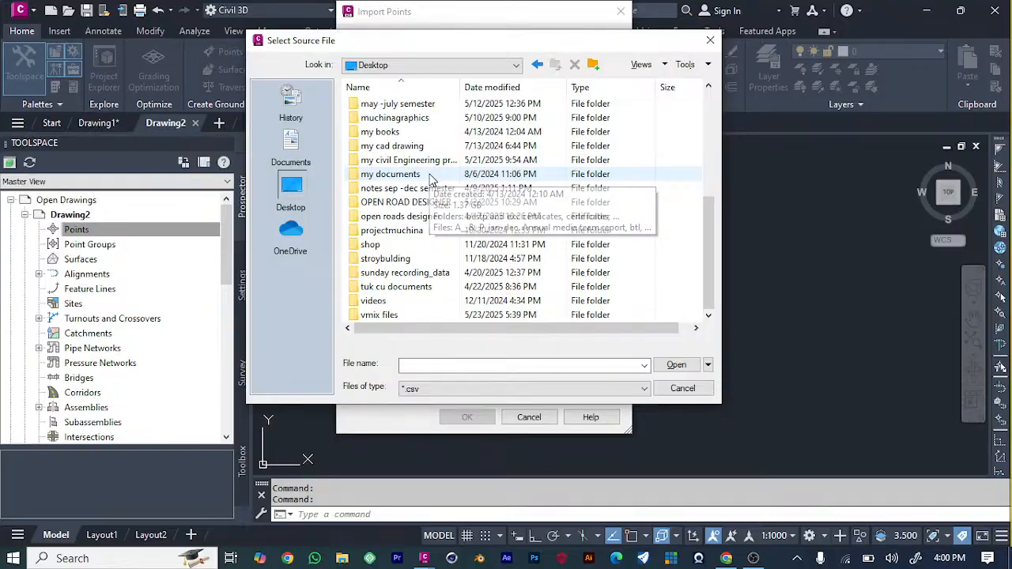
pyautogui.scroll(6, 425, 180)
pyautogui.scroll(-6, 428, 180)
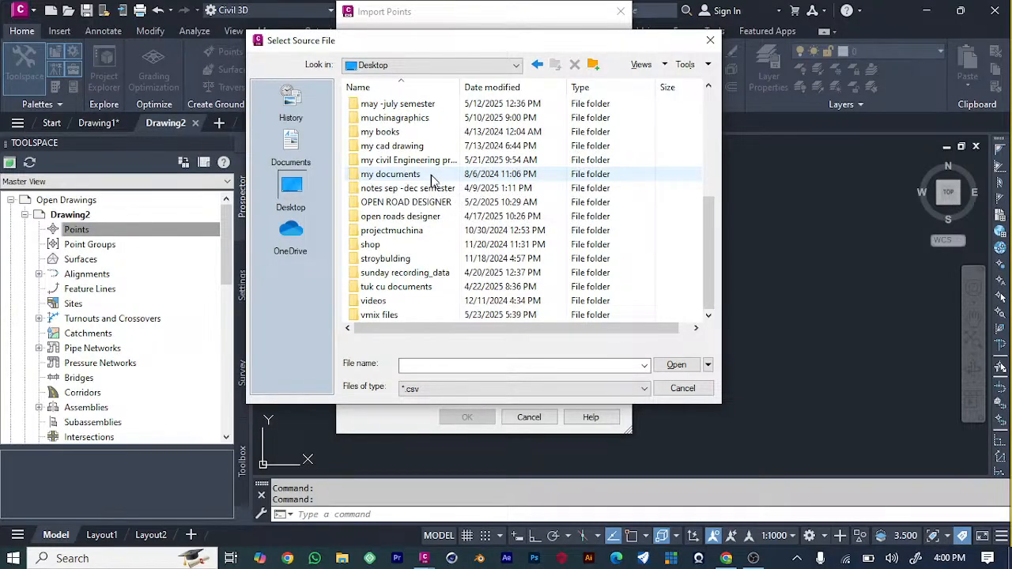
pyautogui.scroll(6, 431, 179)
pyautogui.click(408, 203)
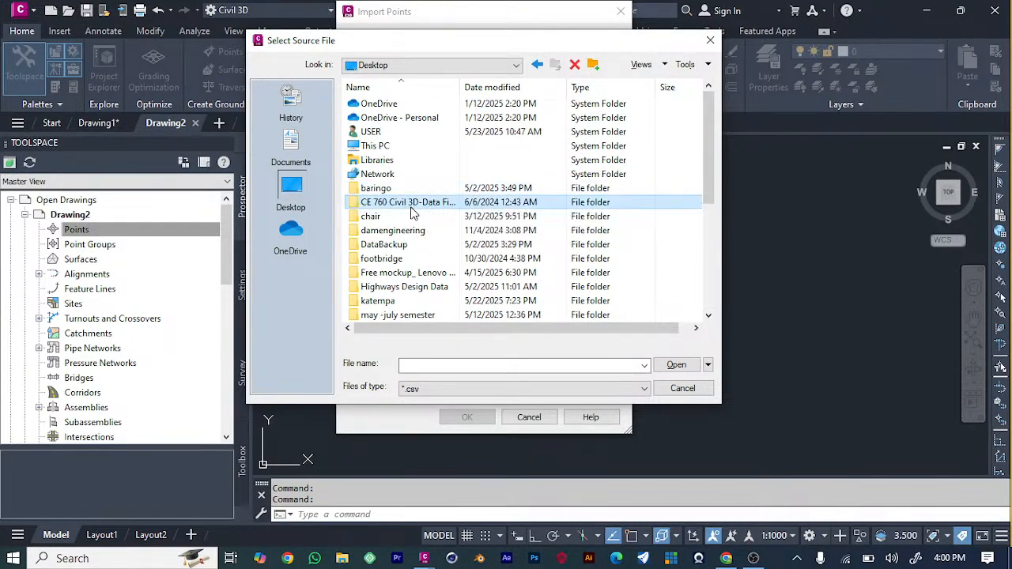
pyautogui.doubleClick(410, 203)
pyautogui.doubleClick(399, 107)
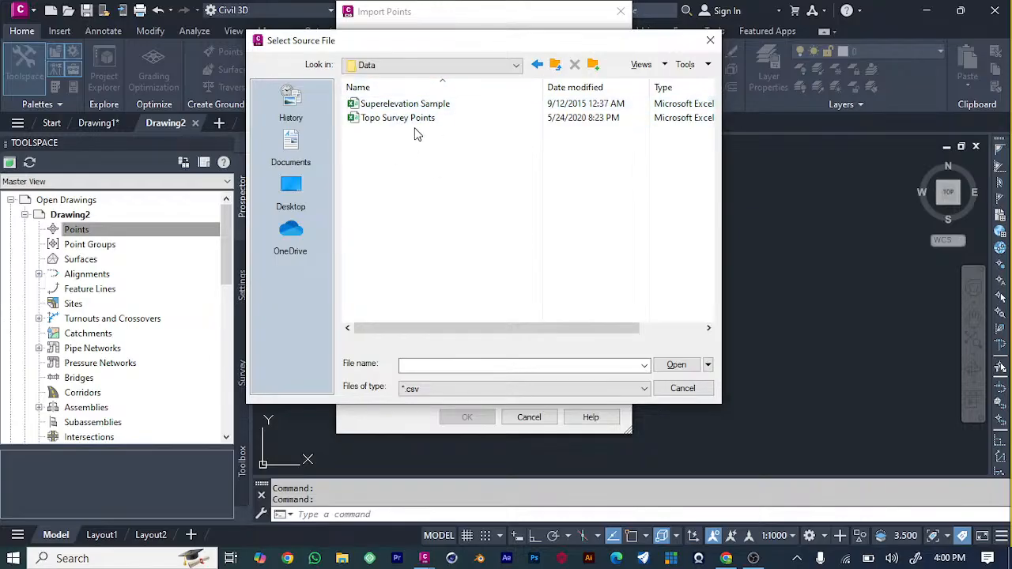
pyautogui.click(428, 119)
pyautogui.click(676, 365)
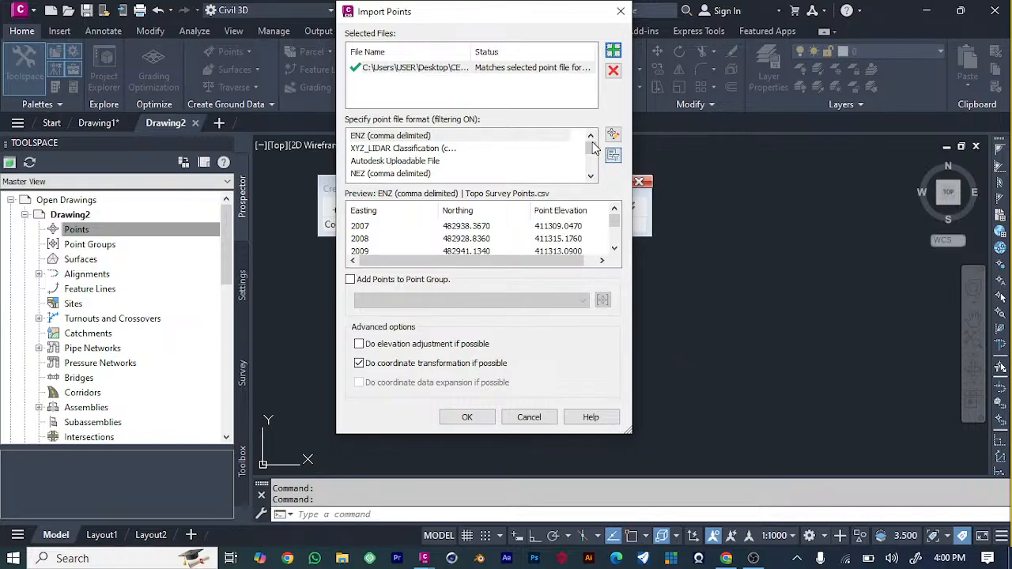
# Import the topo survey points in the PNEZD (comma delimited) format and close the Create Points tools.
pyautogui.moveTo(594, 149); pyautogui.dragTo(592, 163)
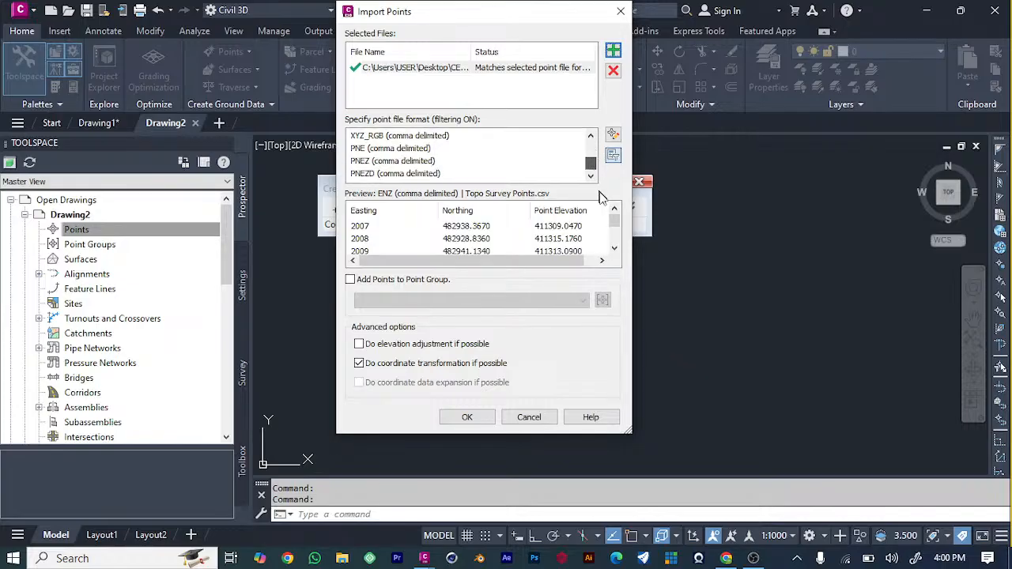
pyautogui.click(424, 174)
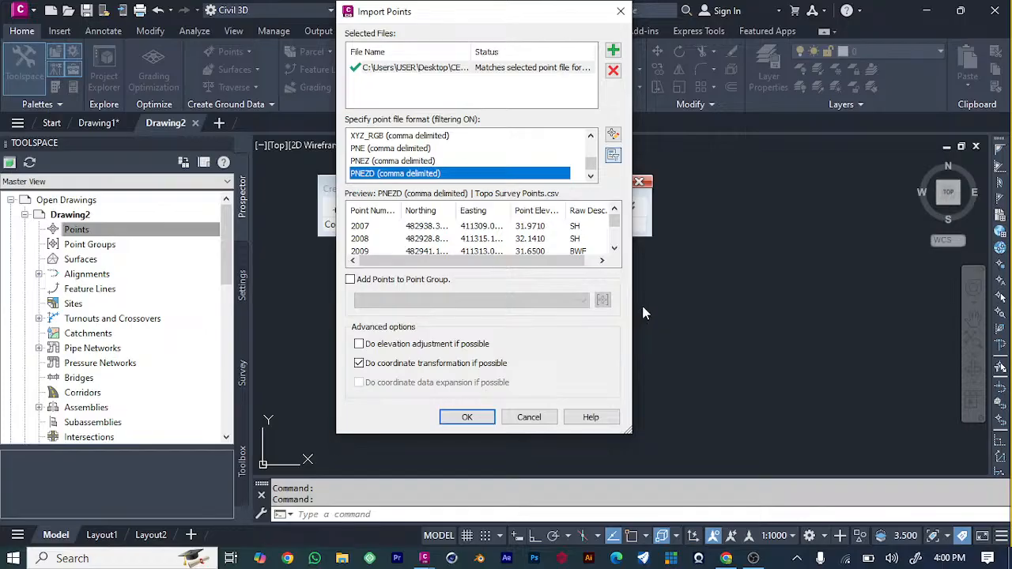
pyautogui.click(466, 416)
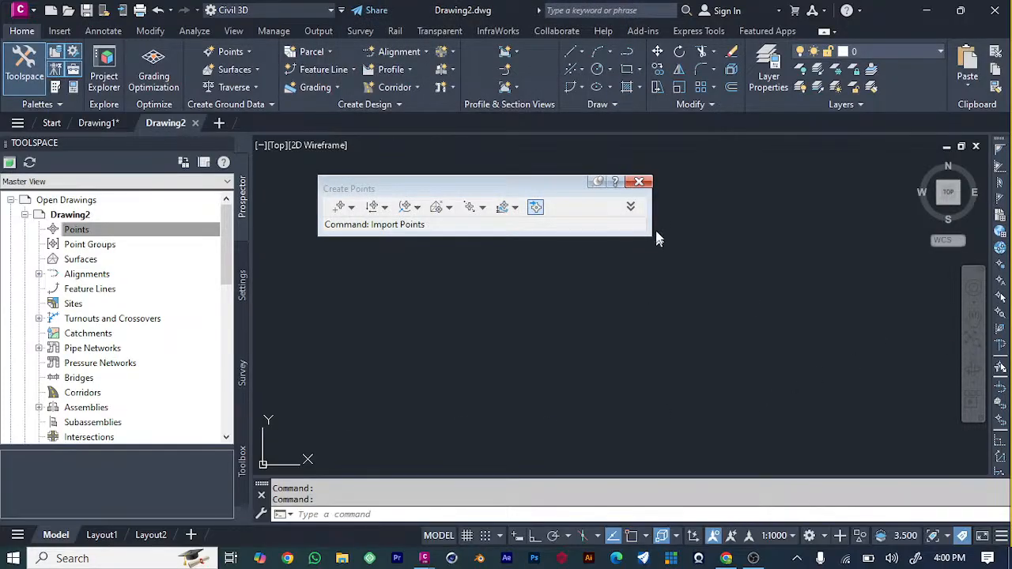
pyautogui.click(644, 184)
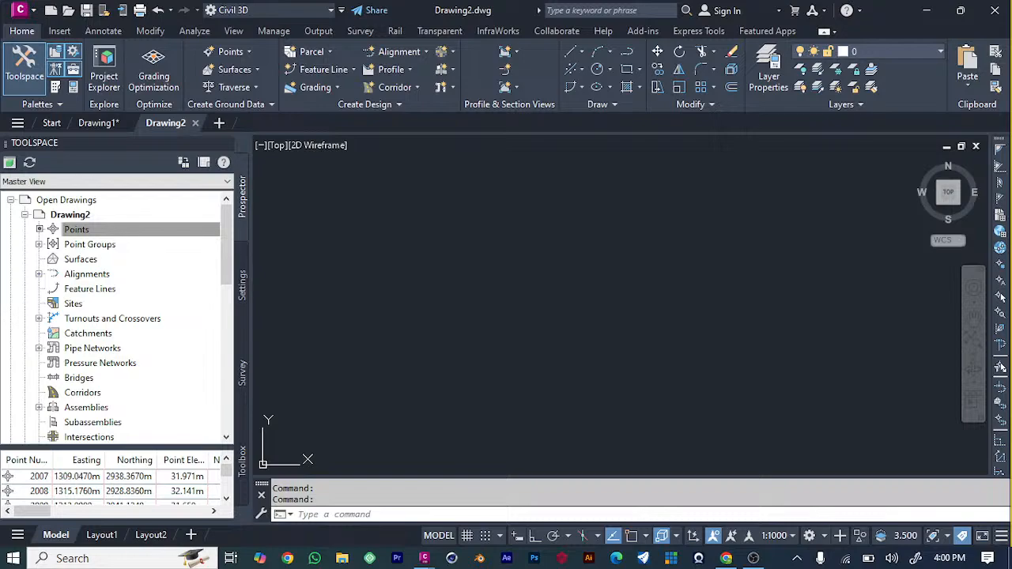
# Examine the imported topo survey points along the whole corridor, including the tree symbols and point labels up close.
pyautogui.scroll(5, 427, 386)
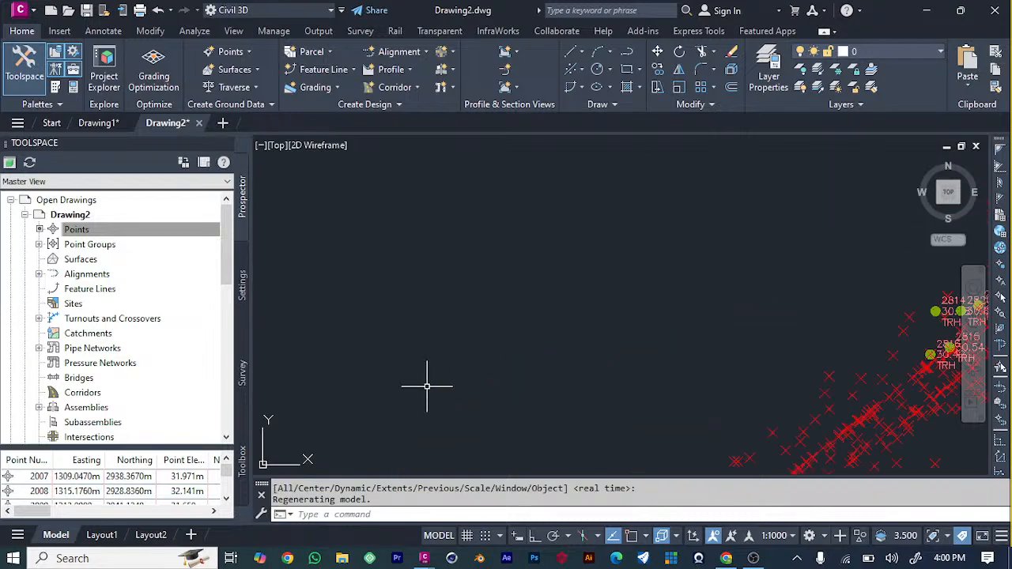
pyautogui.scroll(-5, 427, 386)
pyautogui.scroll(-2, 475, 376)
pyautogui.scroll(4, 592, 371)
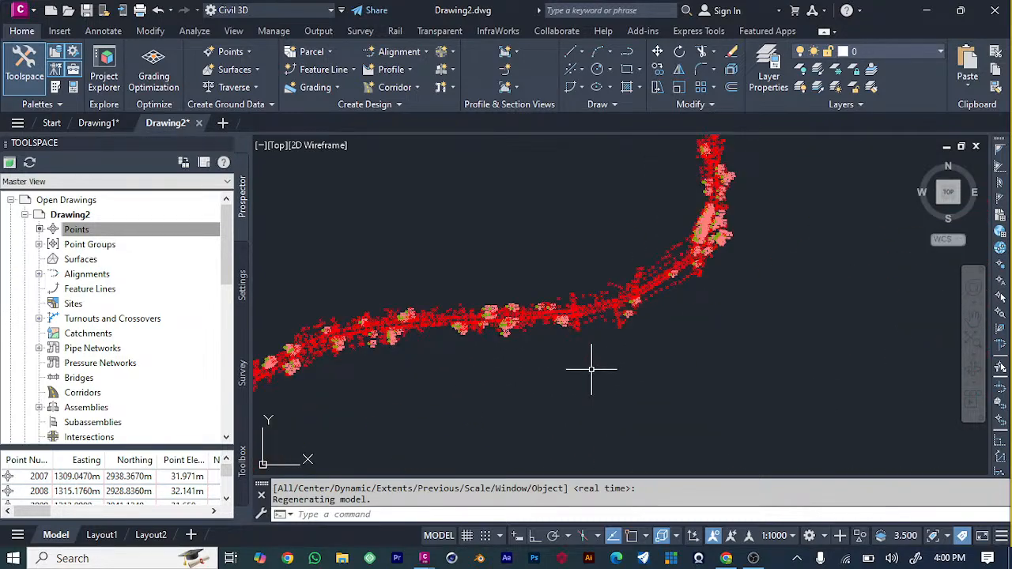
pyautogui.scroll(5, 513, 308)
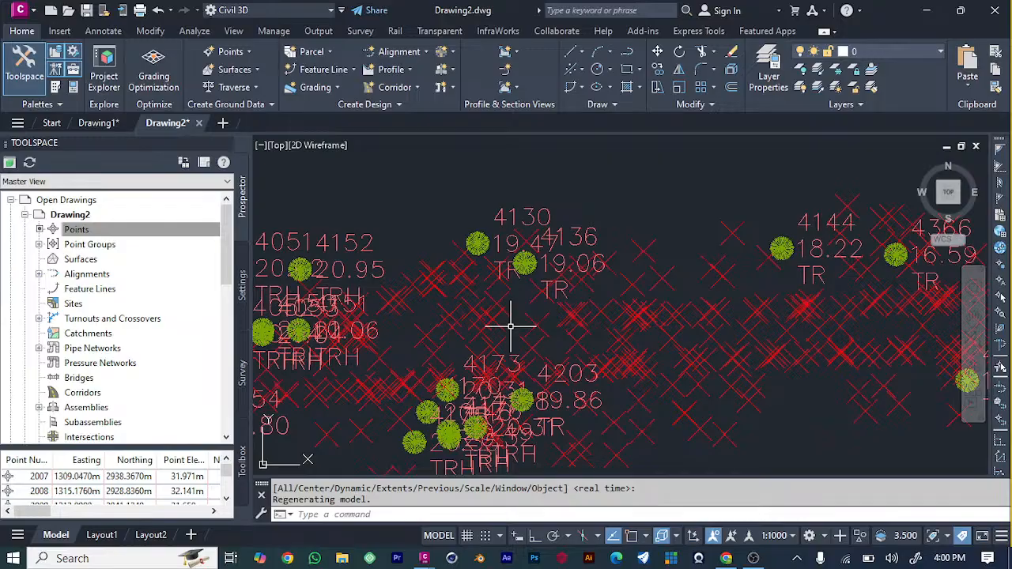
pyautogui.scroll(-6, 512, 327)
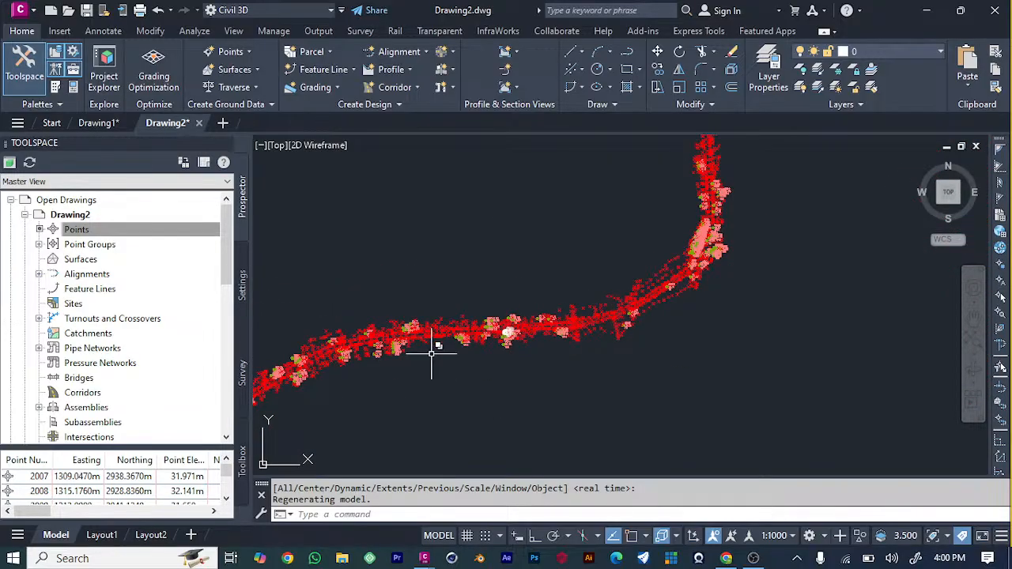
pyautogui.scroll(-2, 374, 345)
pyautogui.scroll(-2, 298, 377)
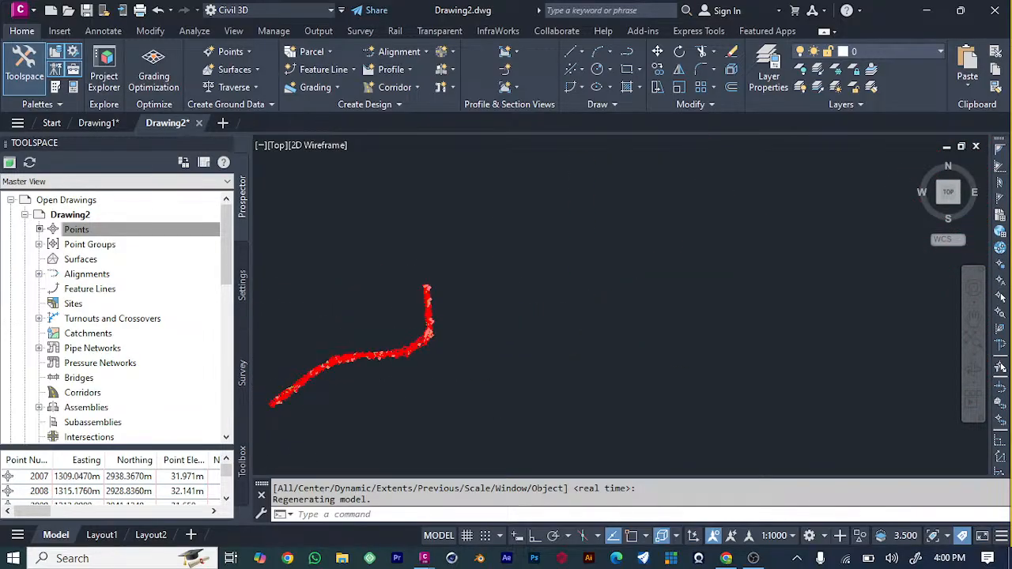
pyautogui.scroll(1, 346, 350)
pyautogui.scroll(4, 493, 323)
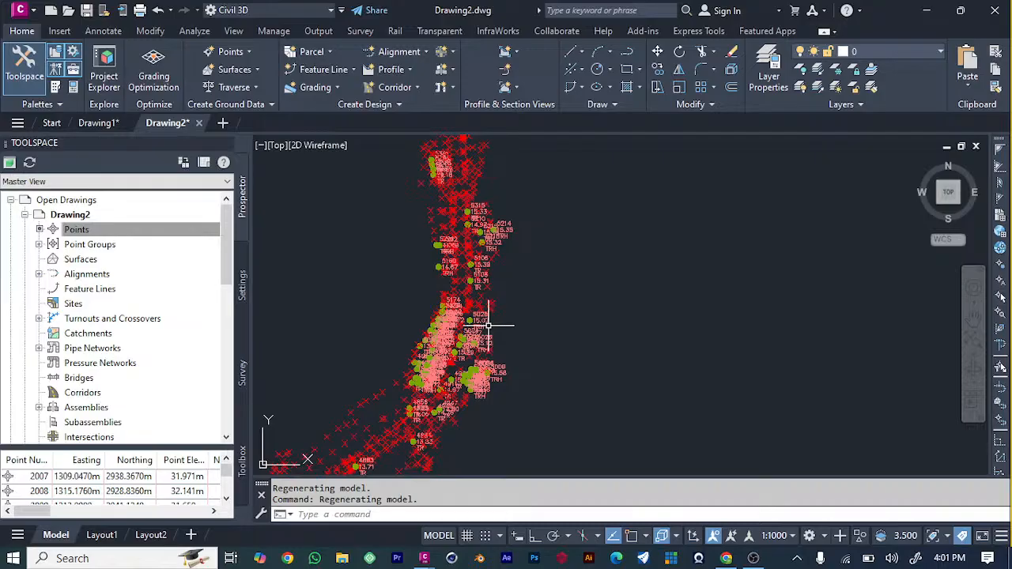
pyautogui.scroll(2, 435, 315)
pyautogui.scroll(-6, 442, 316)
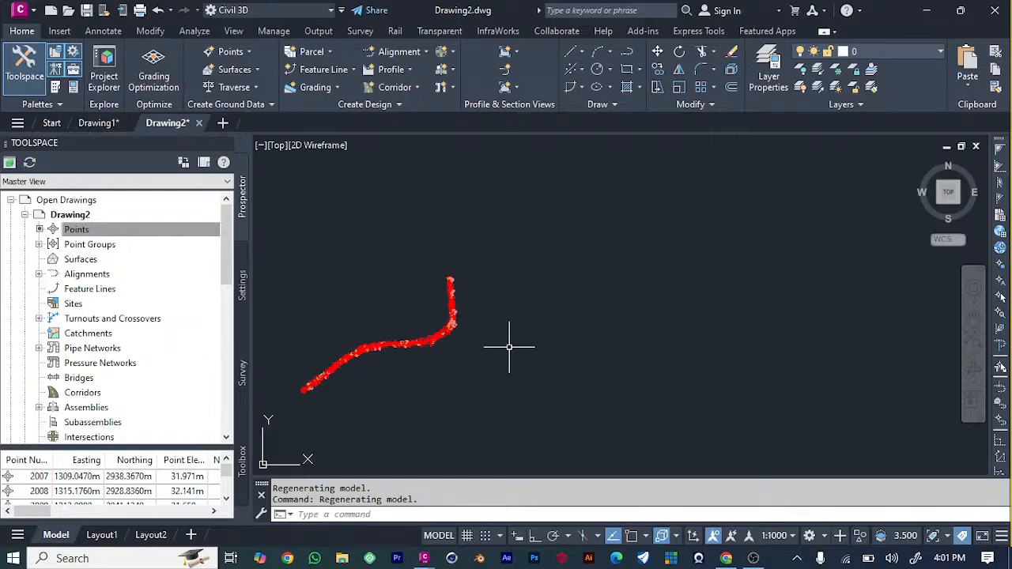
pyautogui.scroll(6, 284, 386)
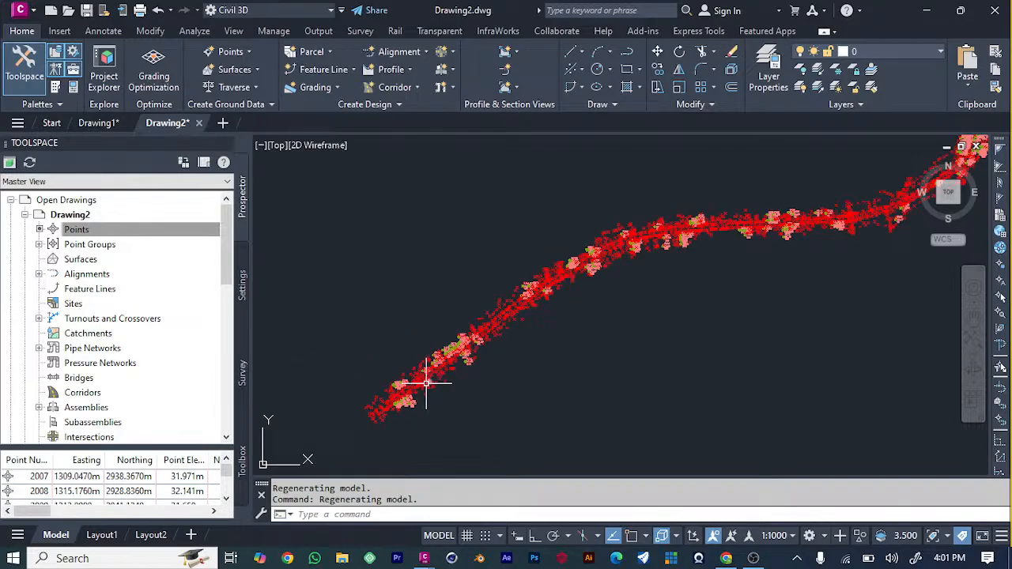
pyautogui.scroll(3, 425, 384)
pyautogui.scroll(-3, 427, 381)
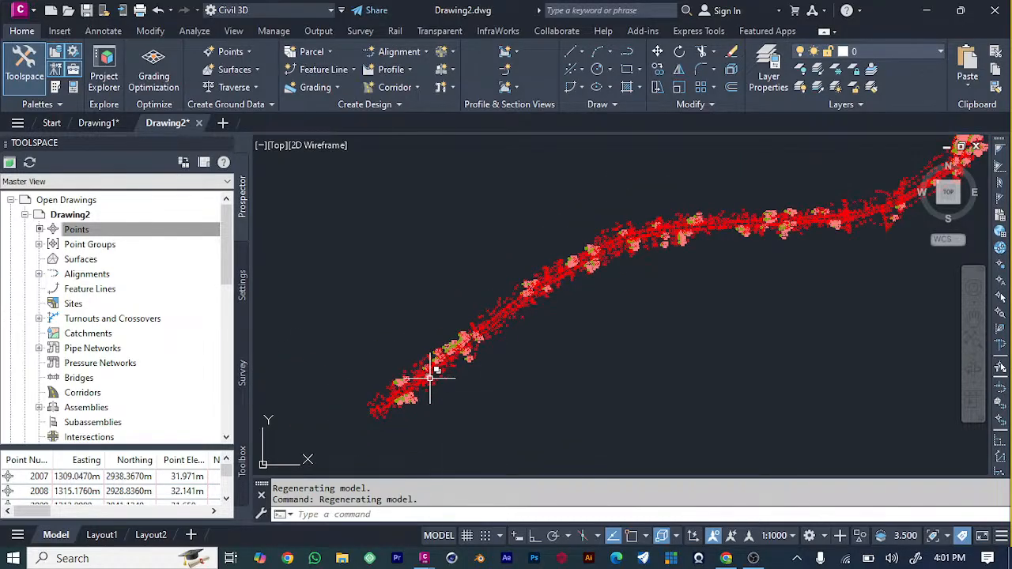
pyautogui.moveTo(430, 378)
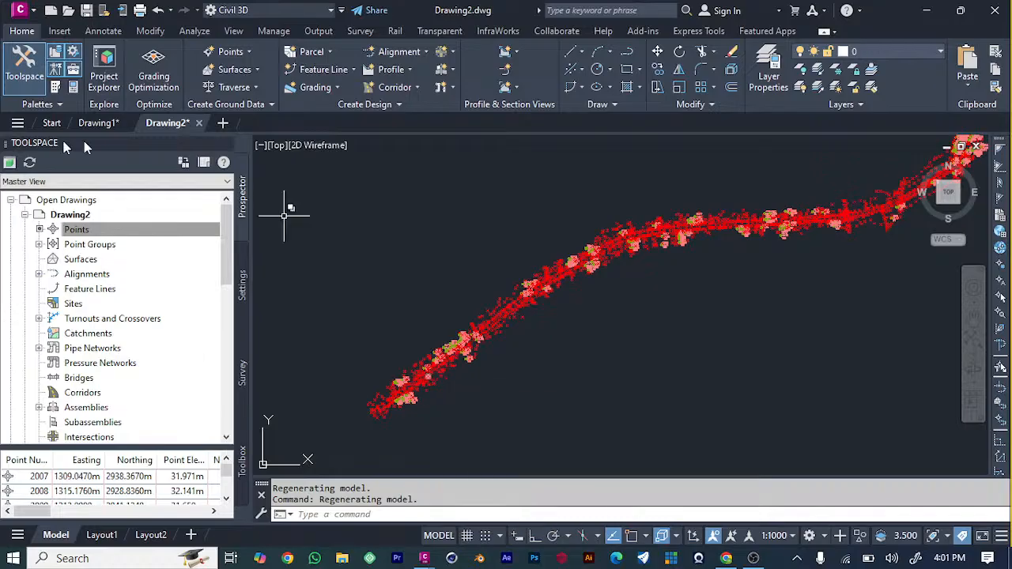
# View the point table of the _All Points group in the Point Editor and close it.
pyautogui.click(38, 246)
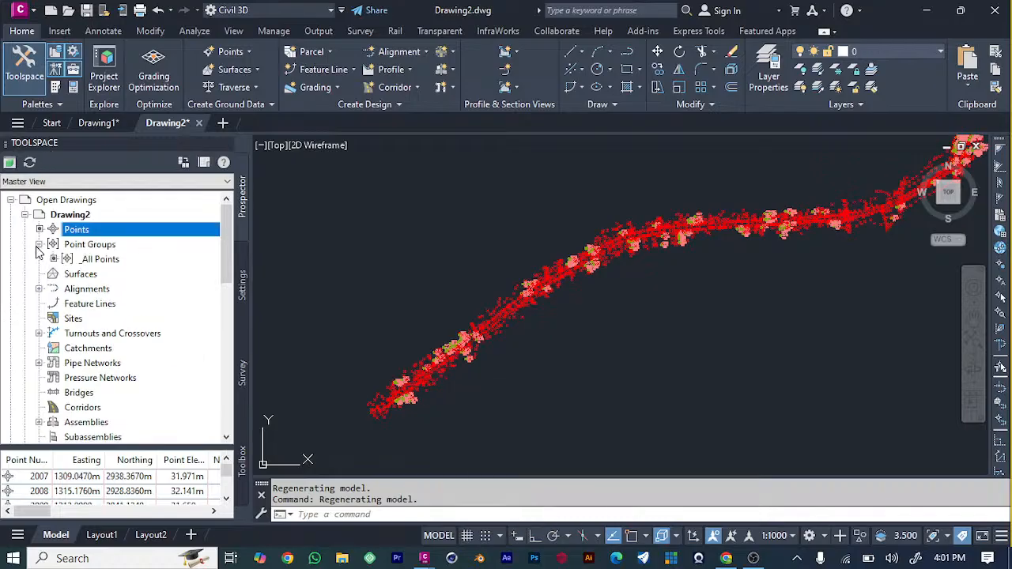
pyautogui.rightClick(91, 262)
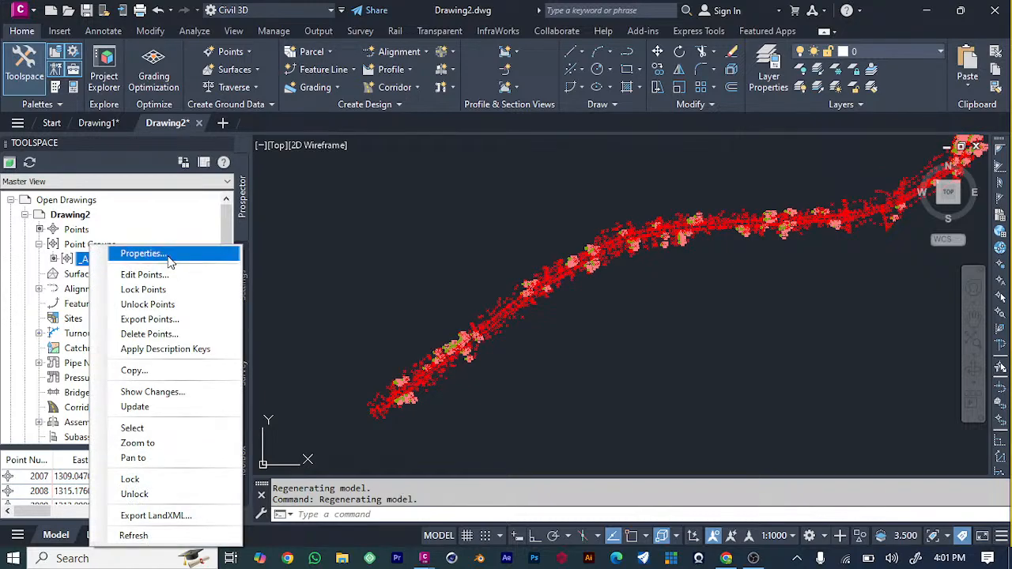
pyautogui.click(164, 275)
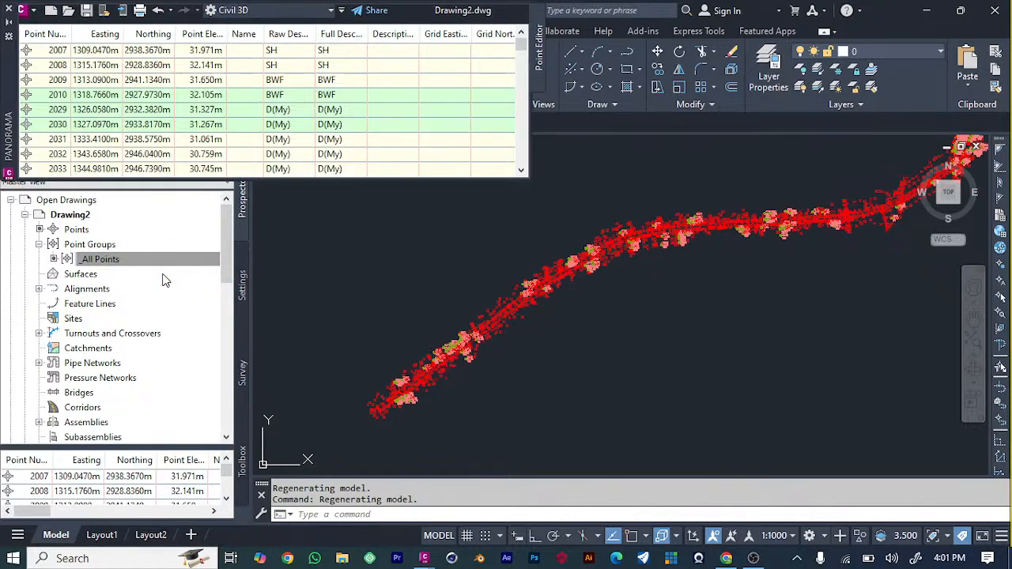
pyautogui.click(505, 15)
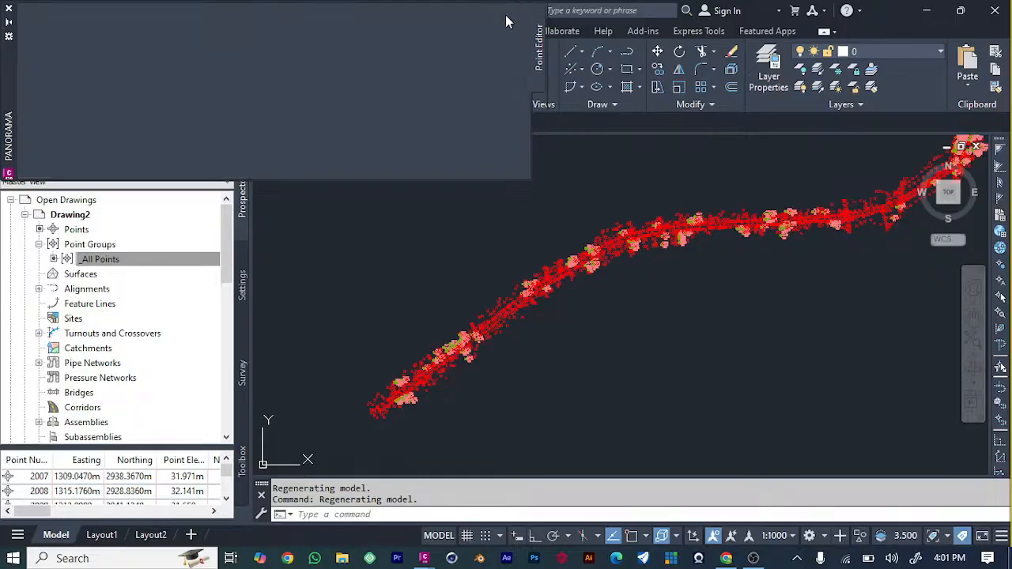
# View the general properties and default styles of the _All Points group without changing them.
pyautogui.rightClick(126, 251)
pyautogui.click(156, 255)
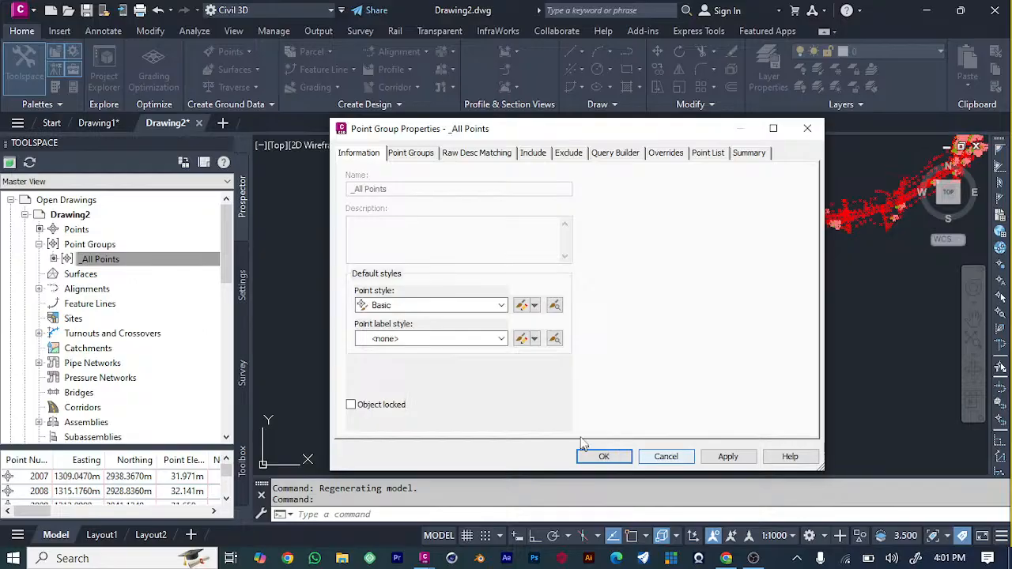
pyautogui.click(666, 456)
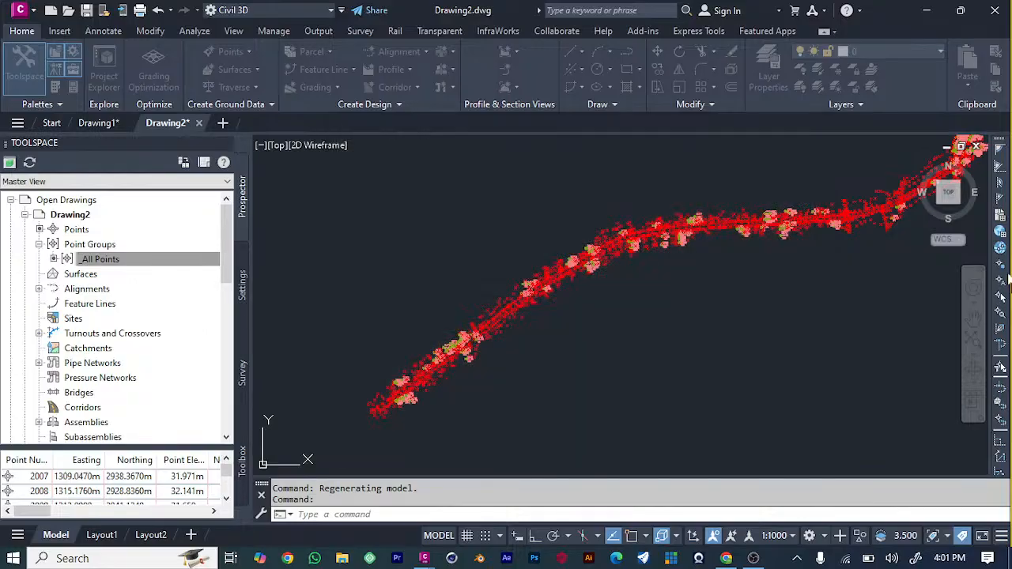
# Browse the available point styles in the _All Points group's properties and keep the Basic style.
pyautogui.click(66, 273)
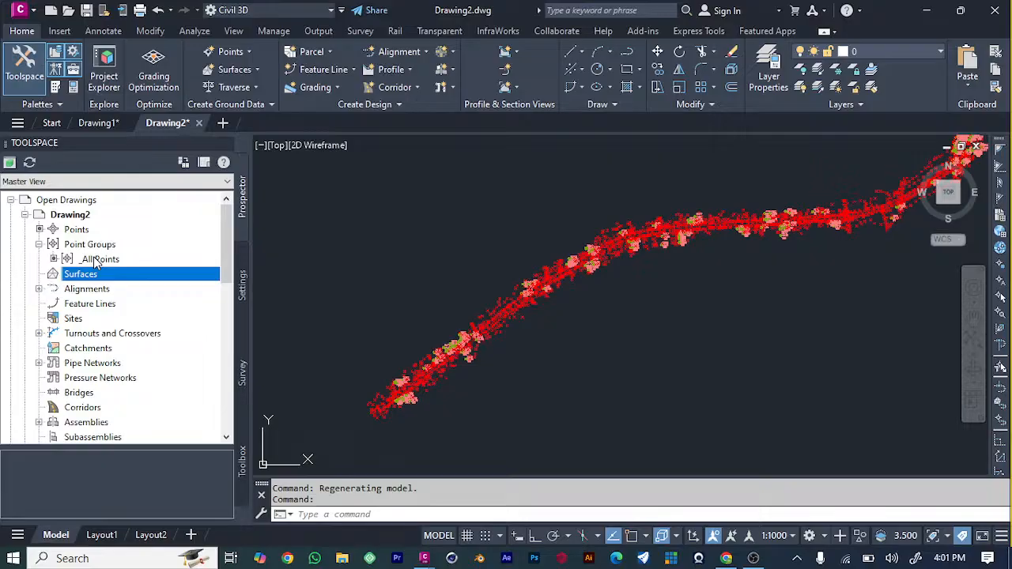
pyautogui.click(101, 248)
pyautogui.click(95, 259)
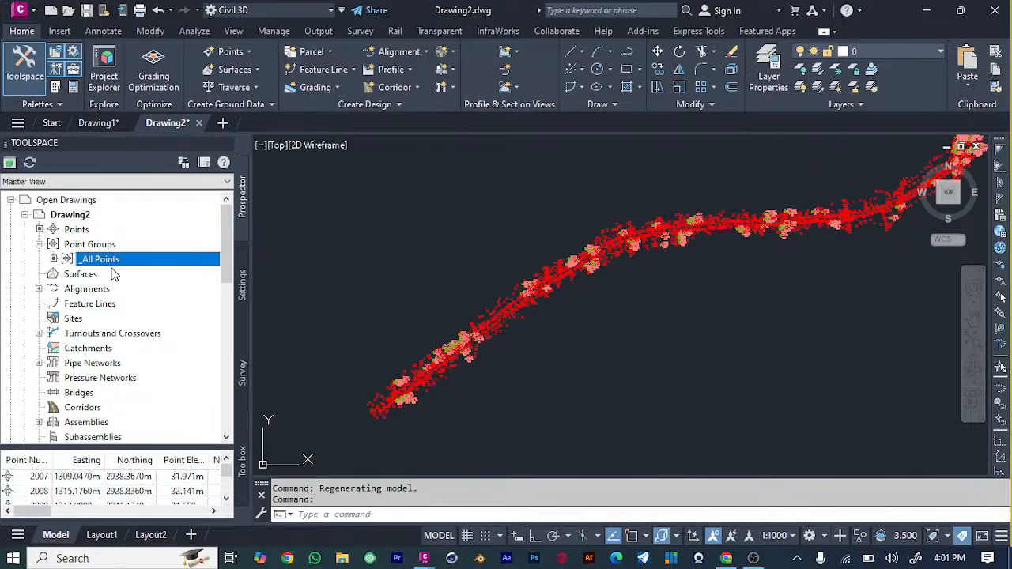
pyautogui.rightClick(111, 260)
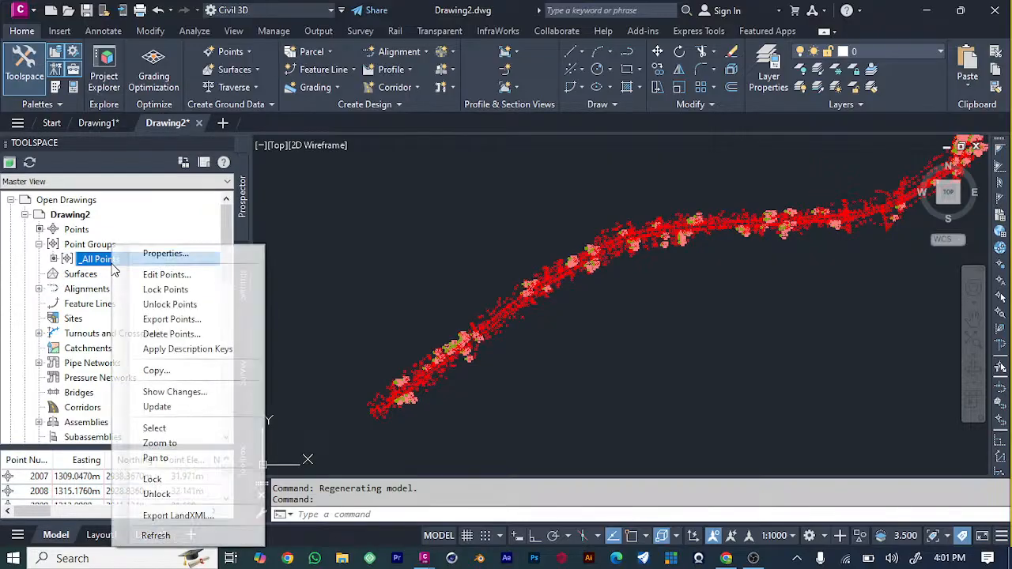
pyautogui.click(155, 256)
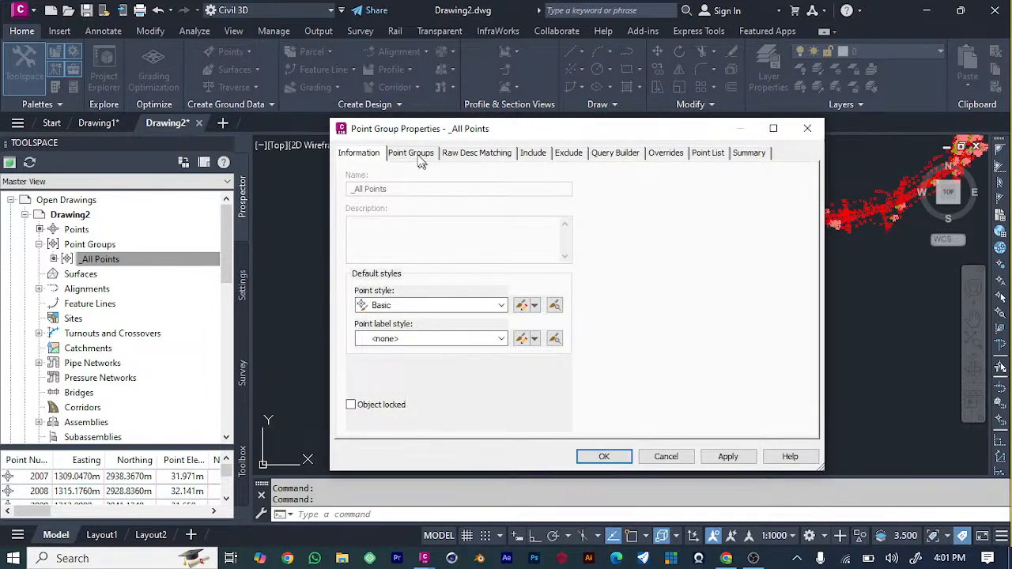
pyautogui.click(502, 305)
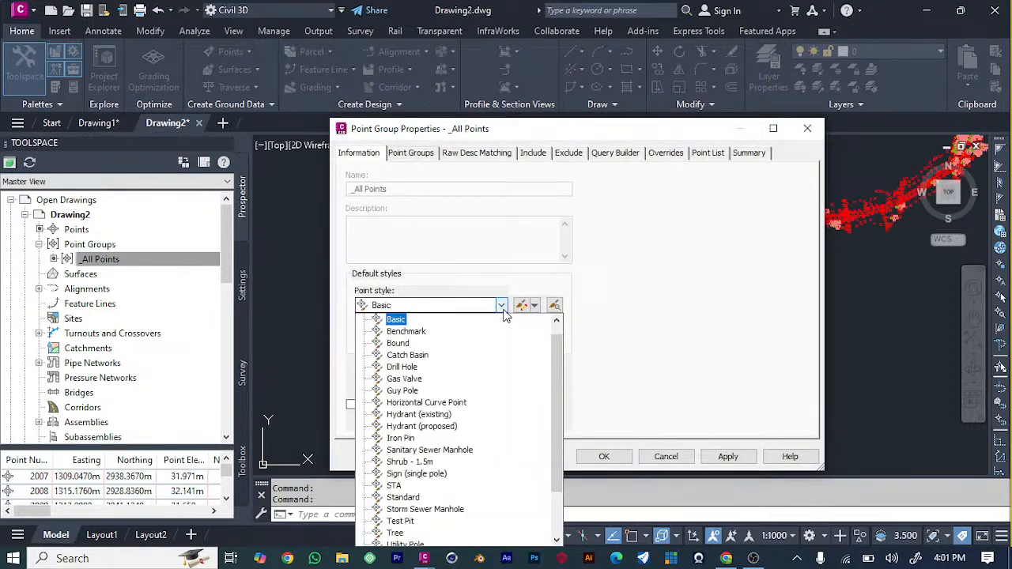
pyautogui.scroll(-2, 482, 347)
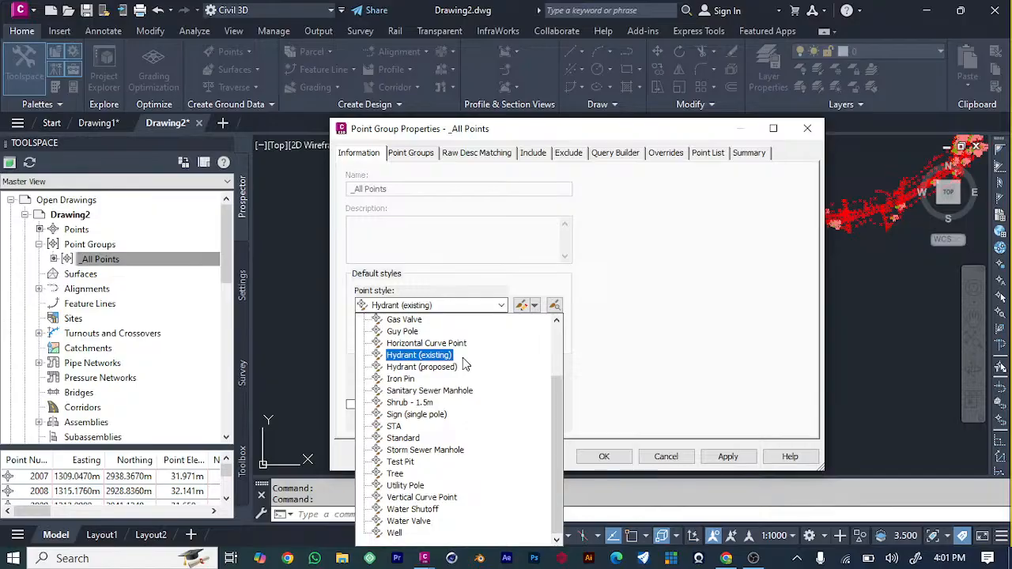
pyautogui.click(755, 191)
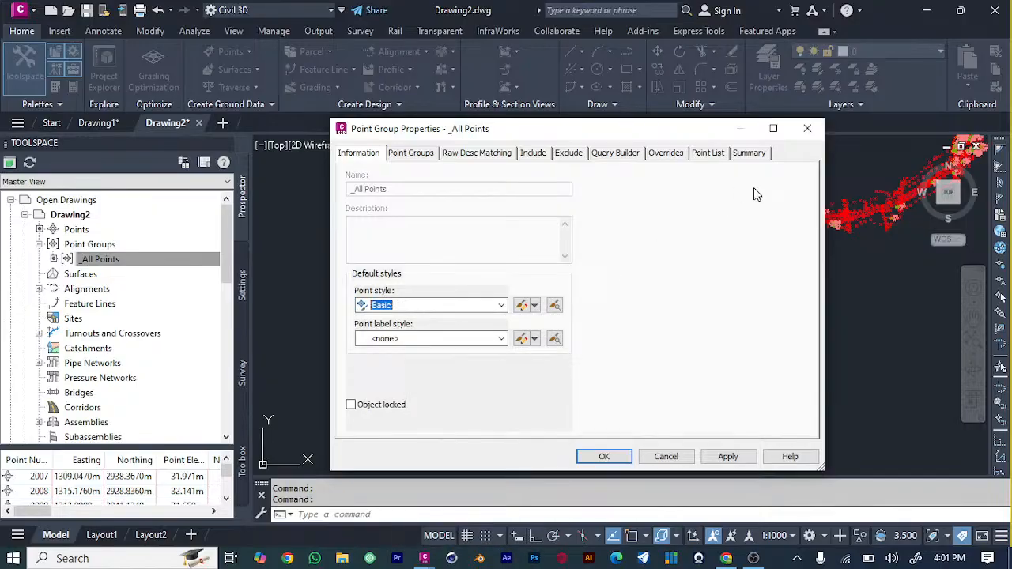
pyautogui.click(727, 456)
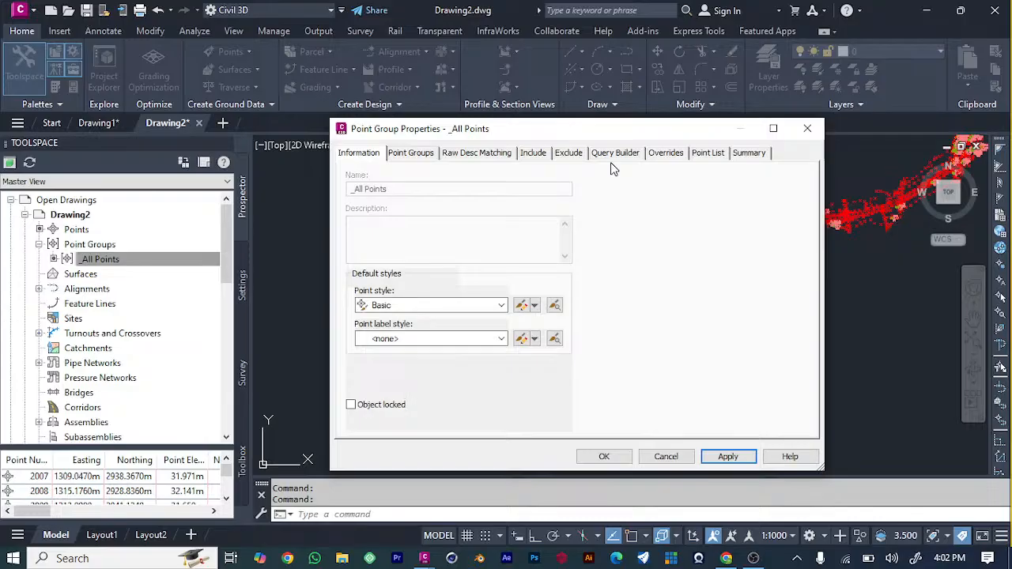
pyautogui.click(807, 129)
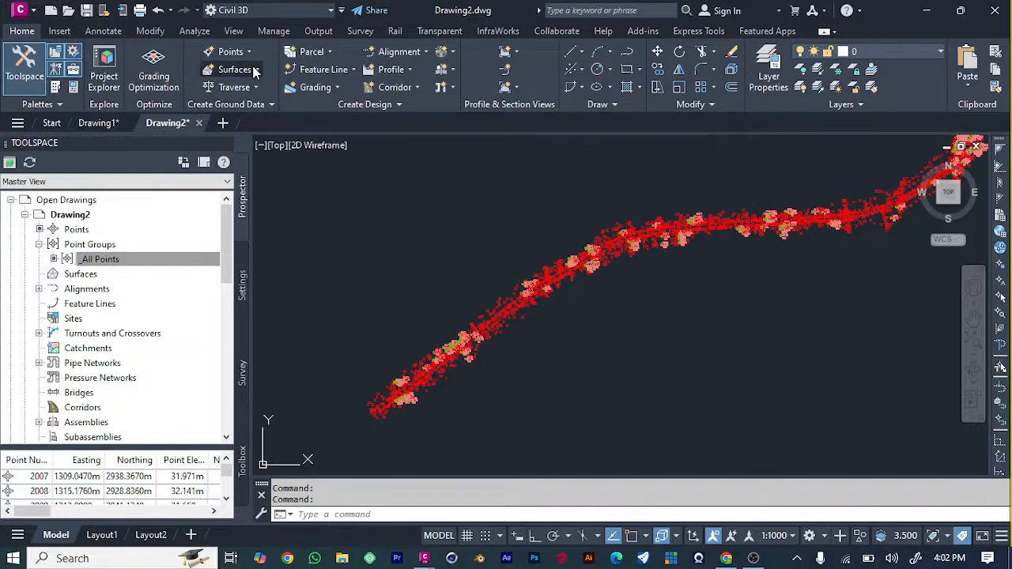
# Create a TIN surface named SURFACE on the C-TOPO layer with the Contours 2m and 10m (Background) style.
pyautogui.click(237, 69)
pyautogui.click(269, 93)
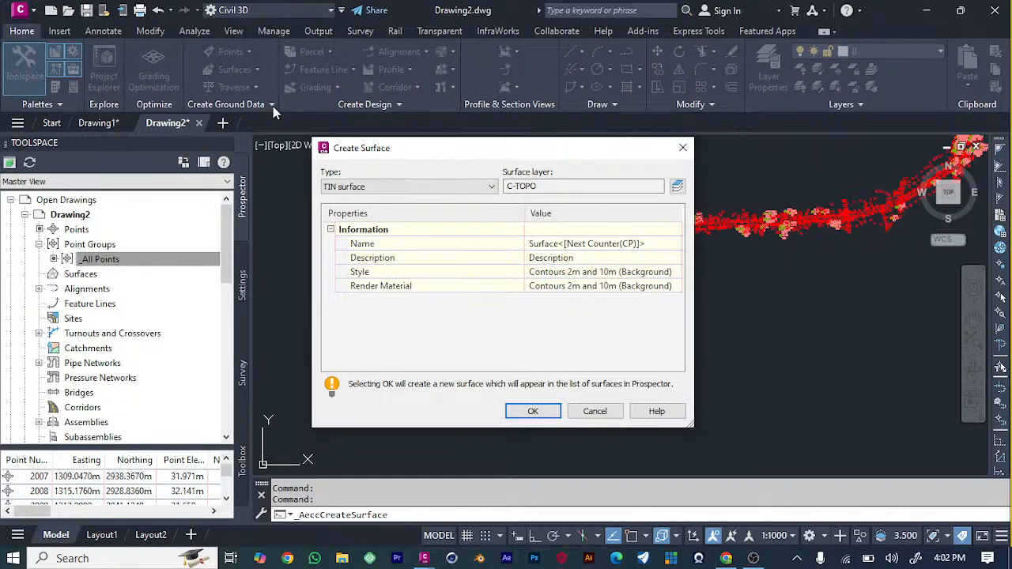
pyautogui.click(601, 186)
pyautogui.click(637, 245)
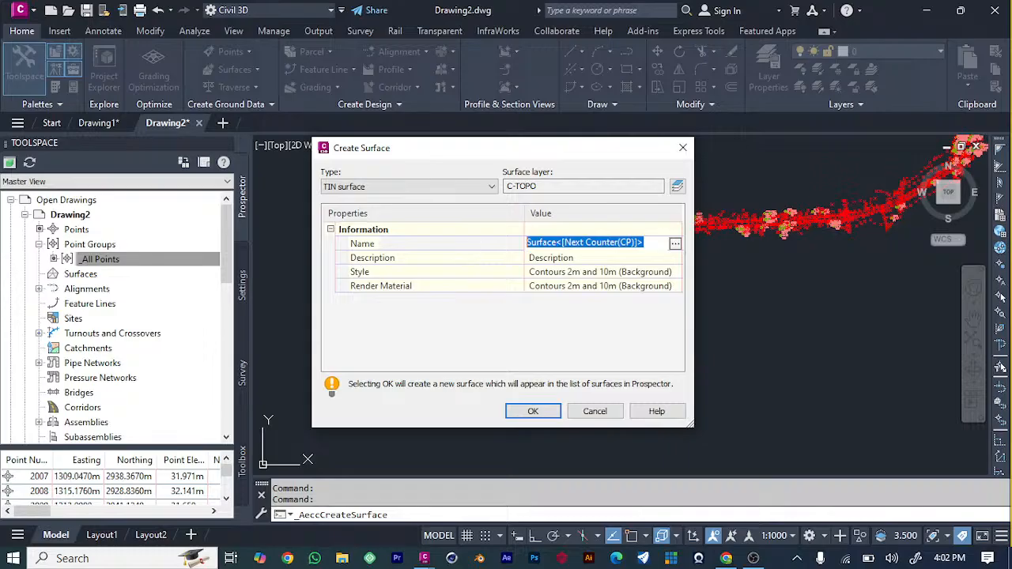
pyautogui.write('SU')
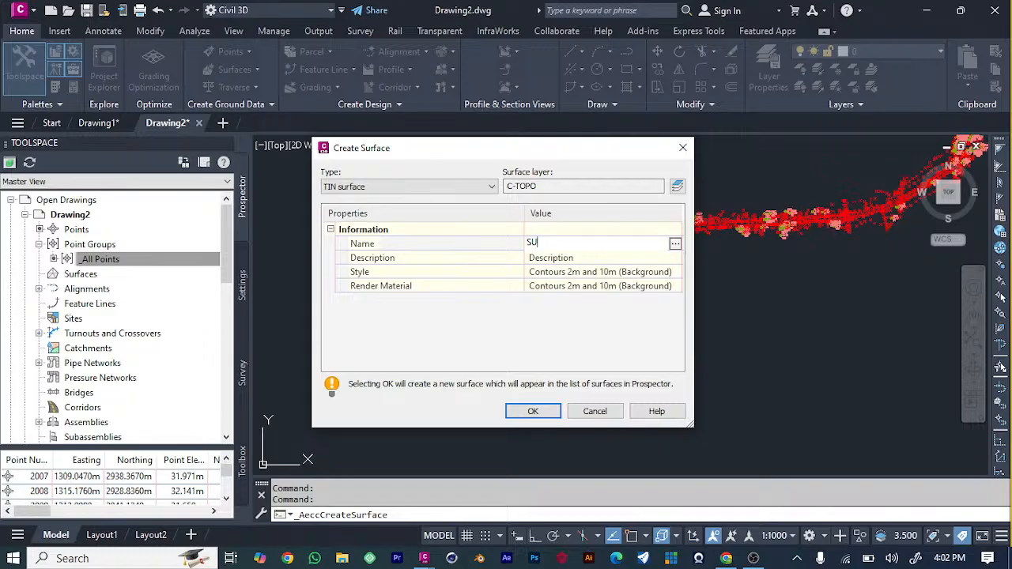
pyautogui.write('RFACE')
pyautogui.click(531, 411)
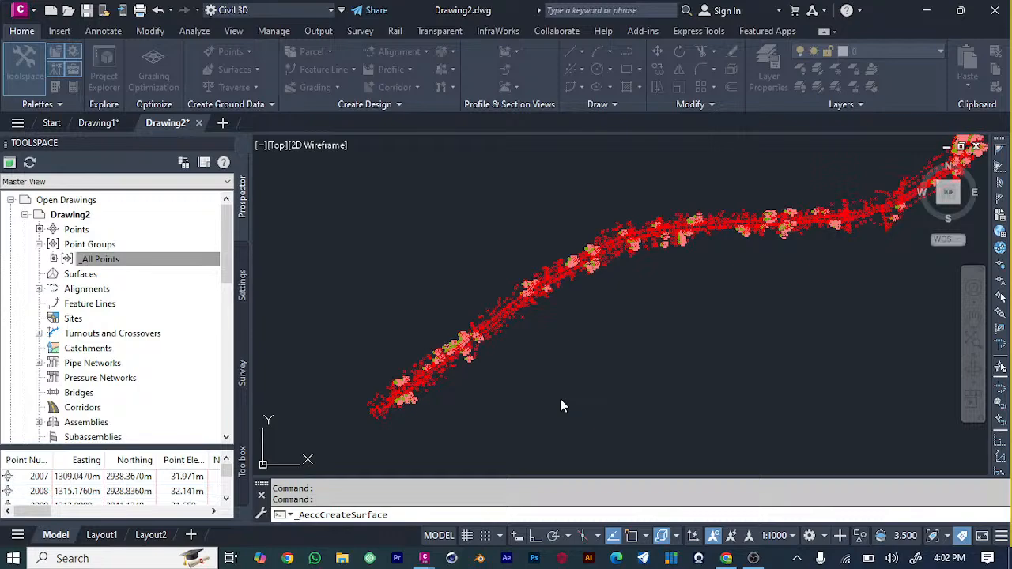
# Add the _All Points group to the point groups in the definition of the surface SURFACE.
pyautogui.click(38, 274)
pyautogui.click(53, 289)
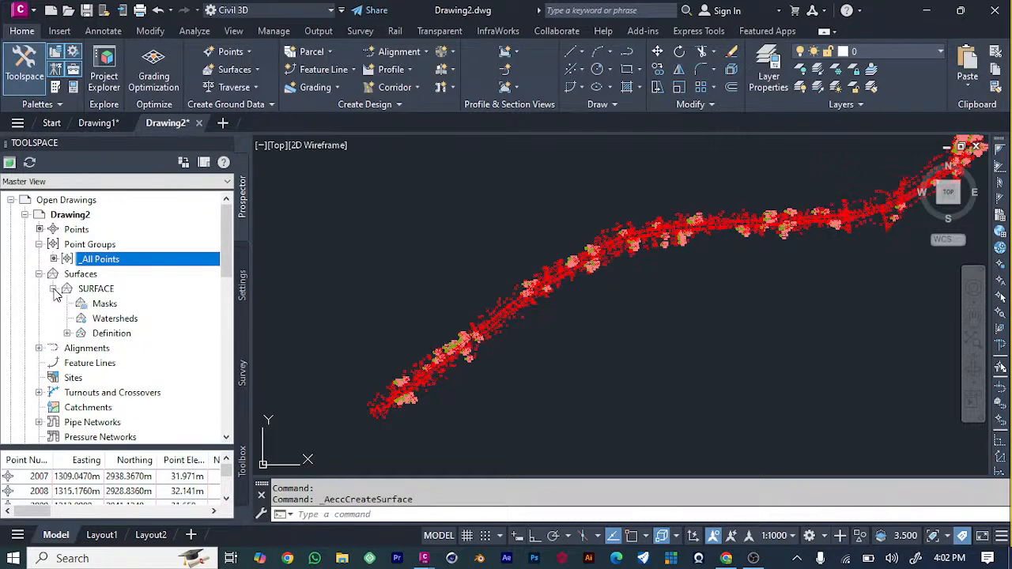
pyautogui.click(67, 333)
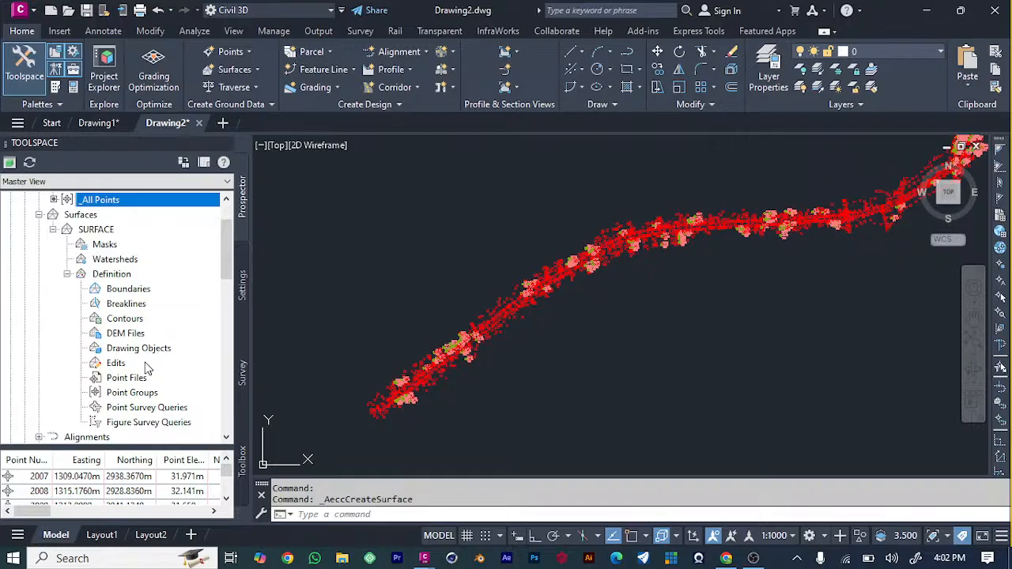
pyautogui.scroll(-3, 146, 366)
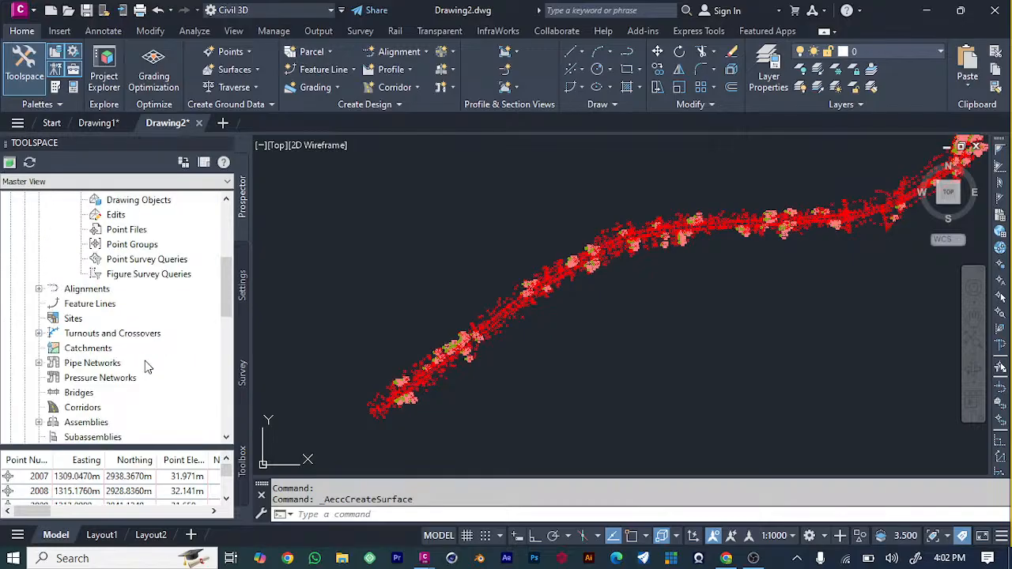
pyautogui.click(129, 246)
pyautogui.rightClick(129, 246)
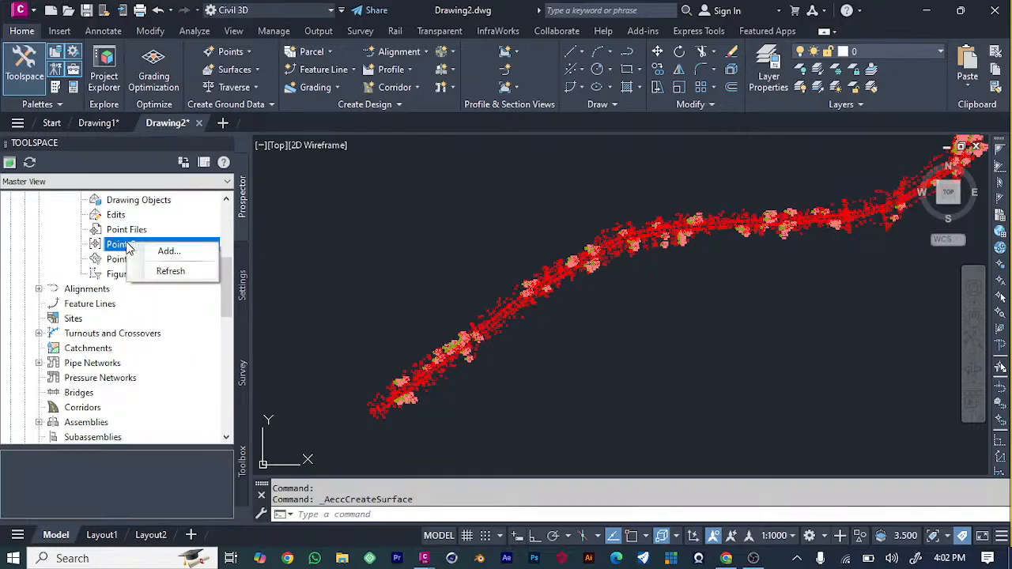
pyautogui.click(168, 252)
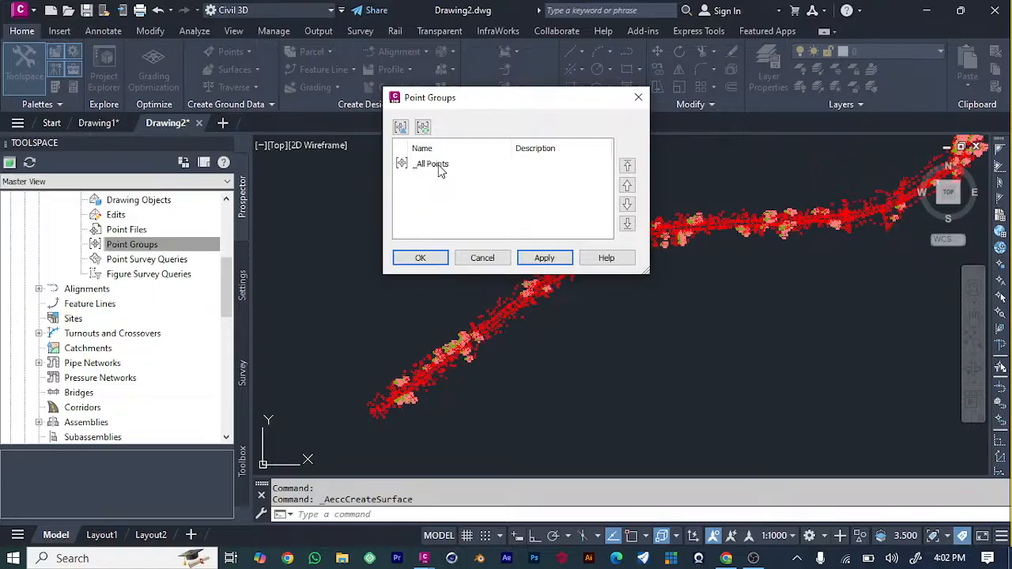
pyautogui.click(439, 167)
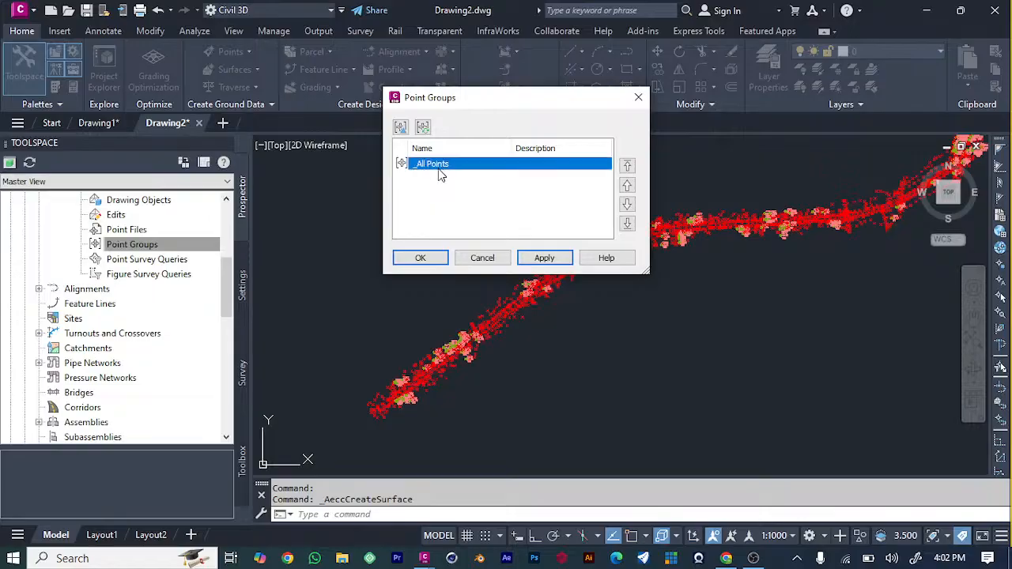
pyautogui.click(552, 262)
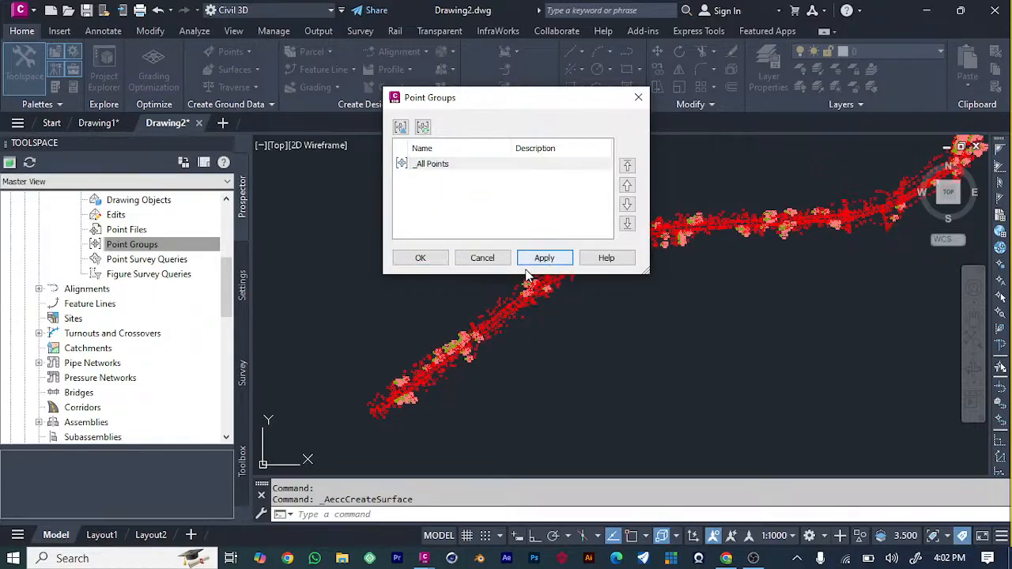
pyautogui.click(431, 259)
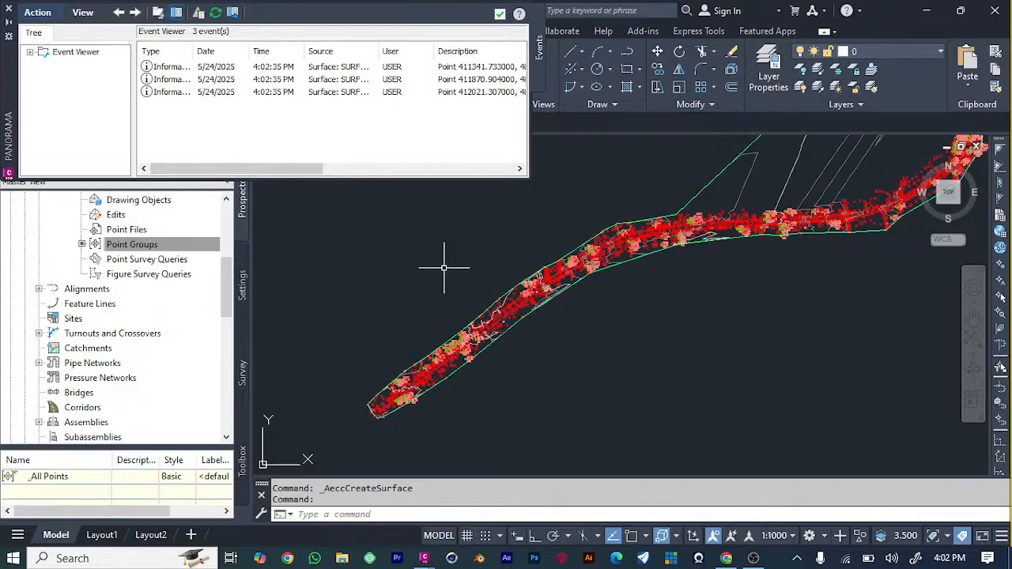
# Inspect the generated surface's contours and border along the corridor and dismiss the Event Viewer.
pyautogui.scroll(5, 479, 352)
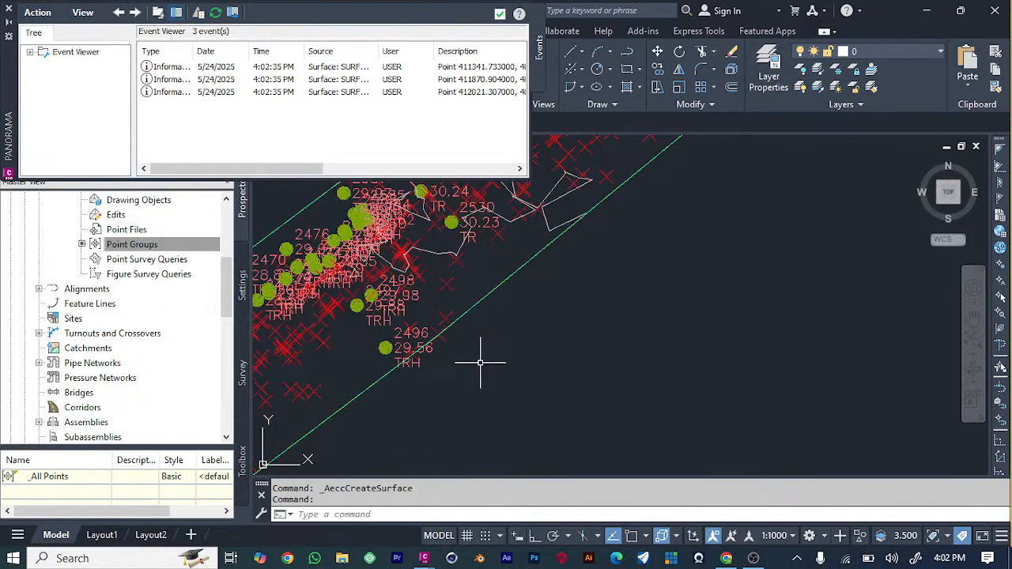
pyautogui.scroll(-7, 395, 309)
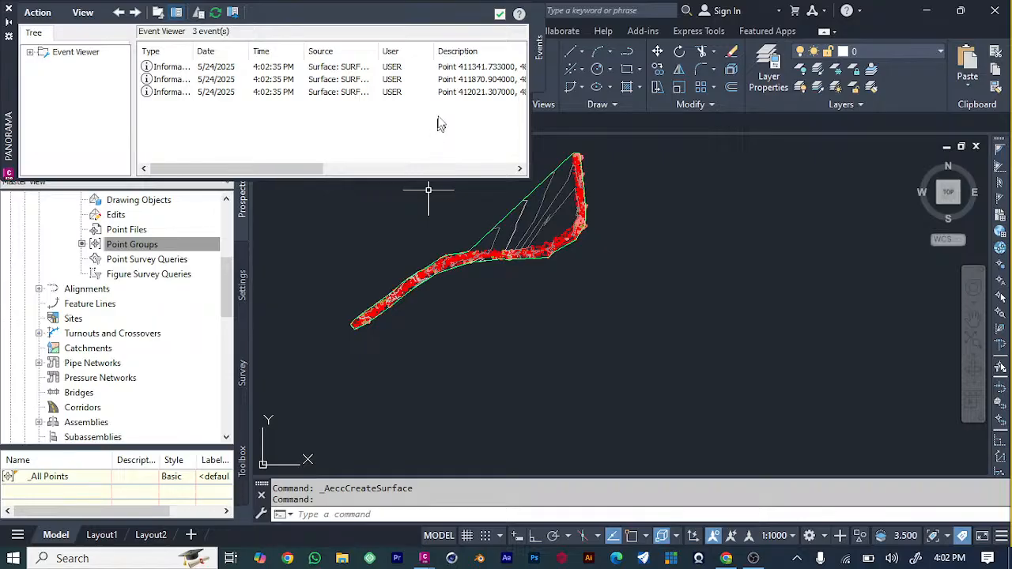
pyautogui.click(499, 13)
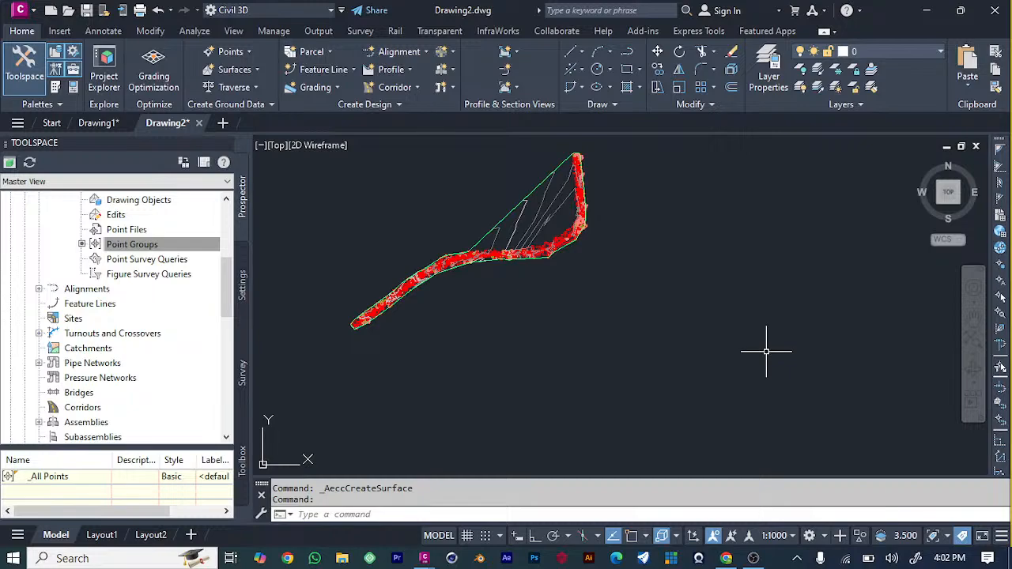
# Undo the creation of the surface SURFACE and the addition of its point group, leaving the Surfaces collection selected.
pyautogui.click(766, 352)
pyautogui.hotkey('ctrl', 'z')
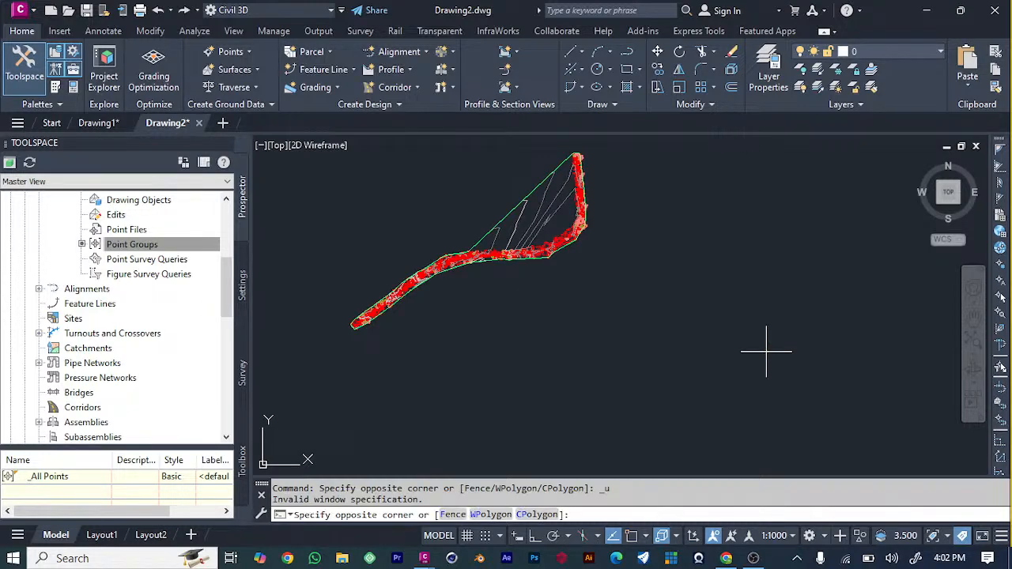
pyautogui.click(644, 276)
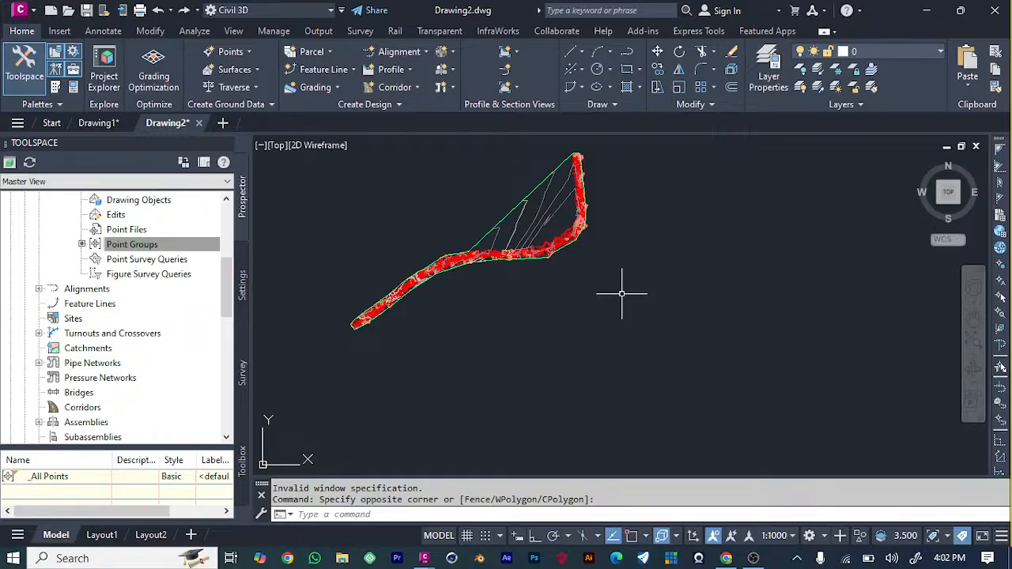
pyautogui.hotkey('ctrl', 'z')
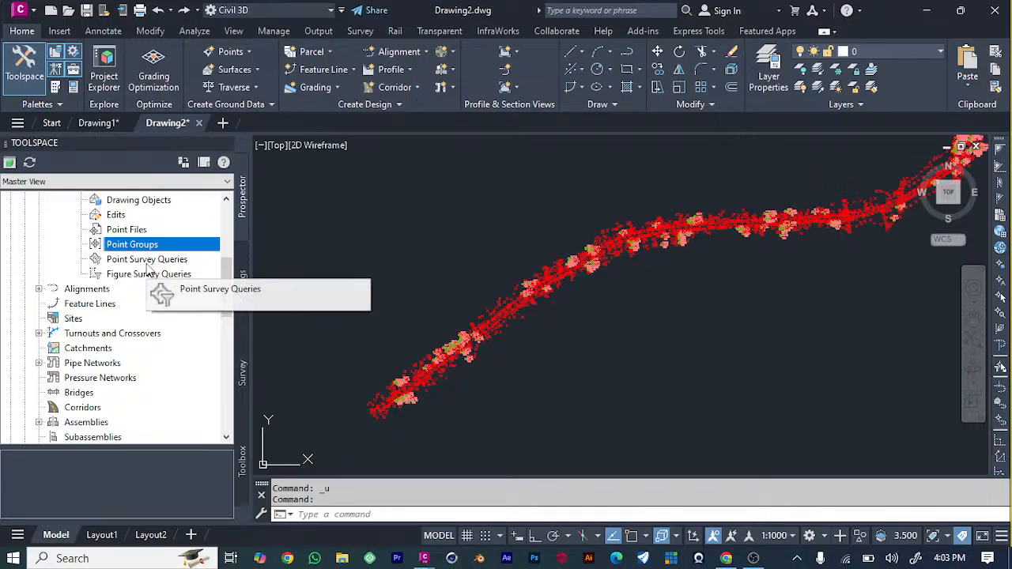
pyautogui.scroll(5, 138, 300)
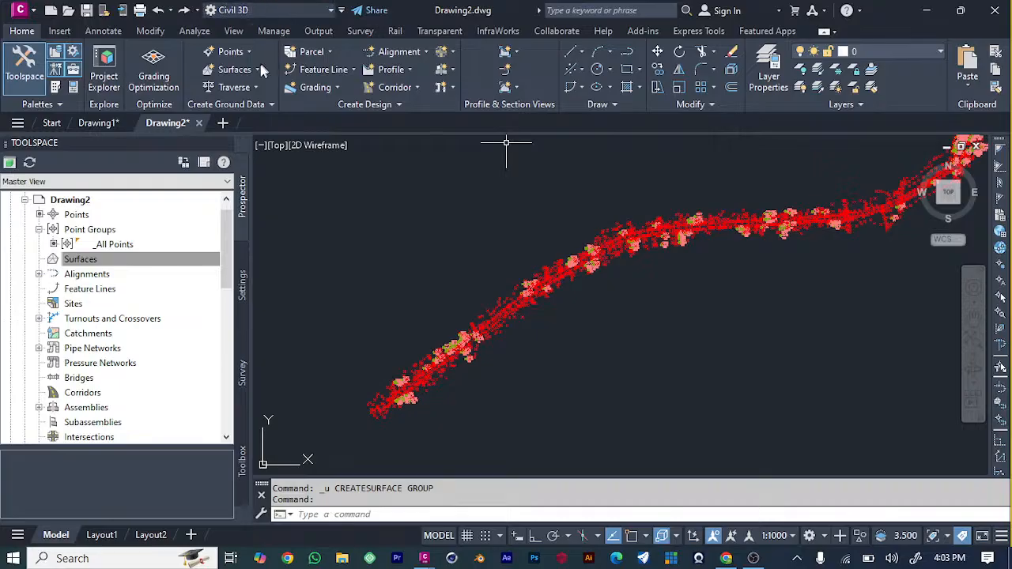
pyautogui.click(160, 260)
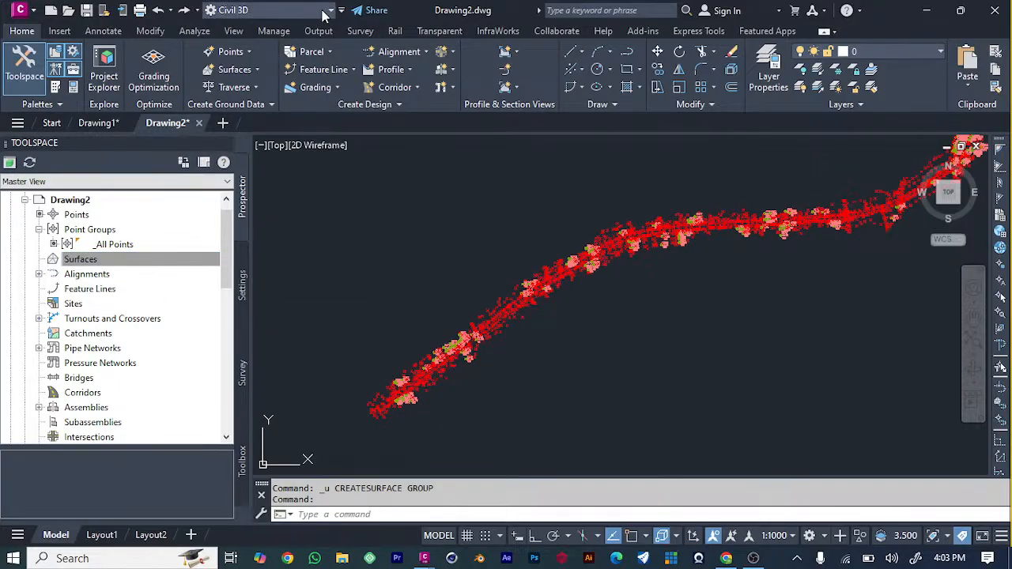
# Create a TIN surface named SURFACE on the C-TOPO layer, using the Contours 2m and 10m (Background) style.
pyautogui.click(240, 69)
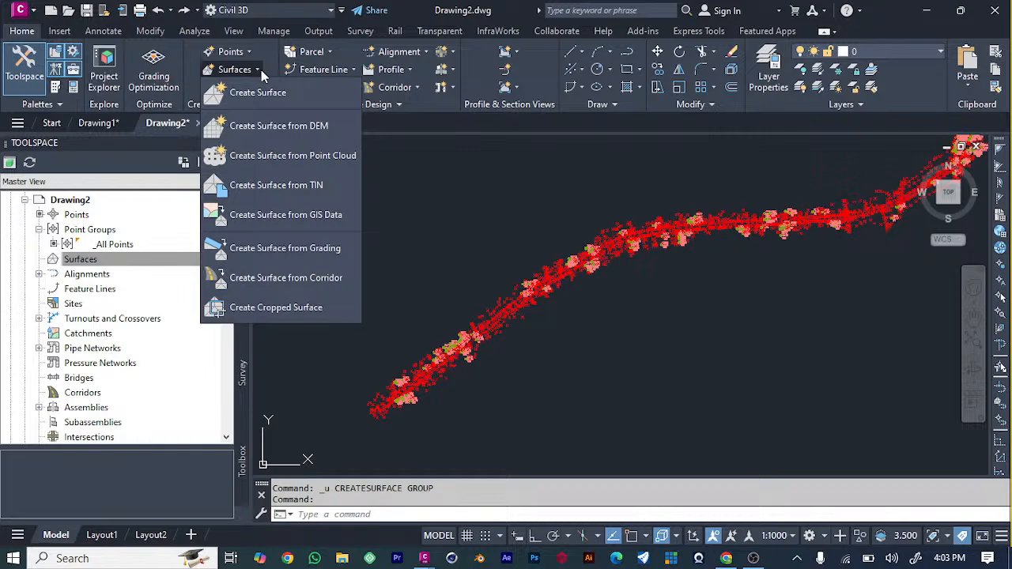
pyautogui.click(271, 95)
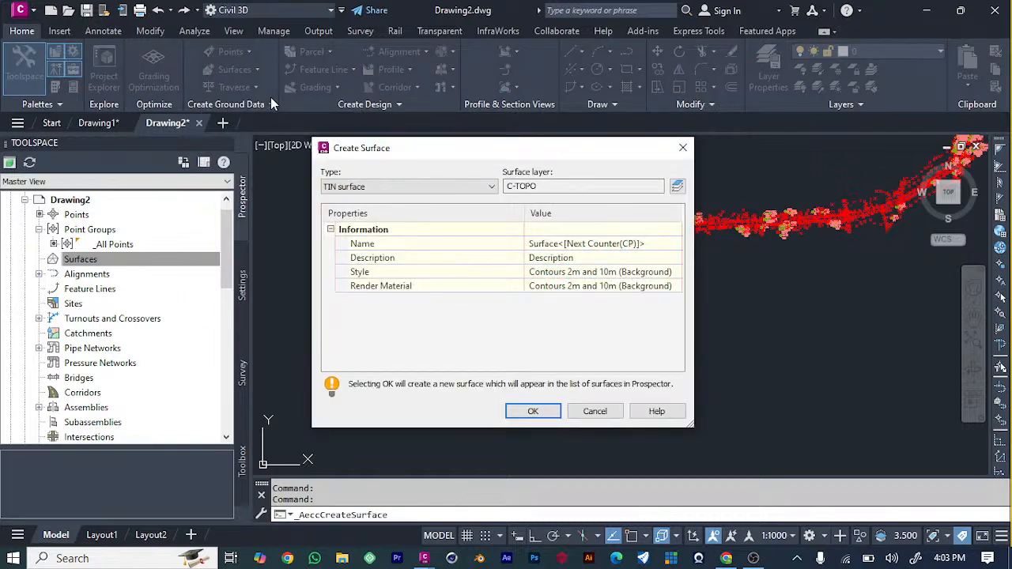
pyautogui.click(662, 244)
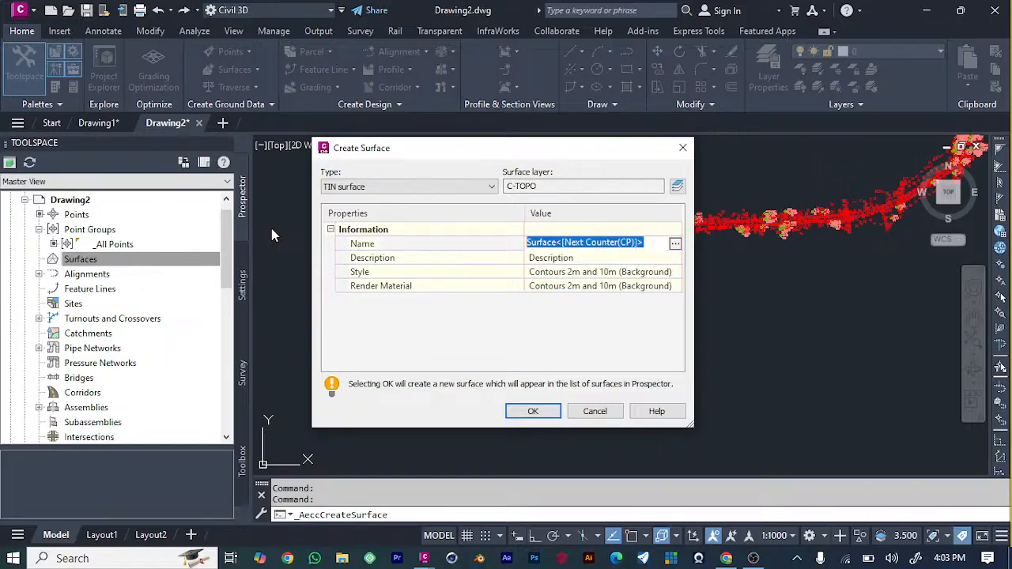
pyautogui.write('SURFACE')
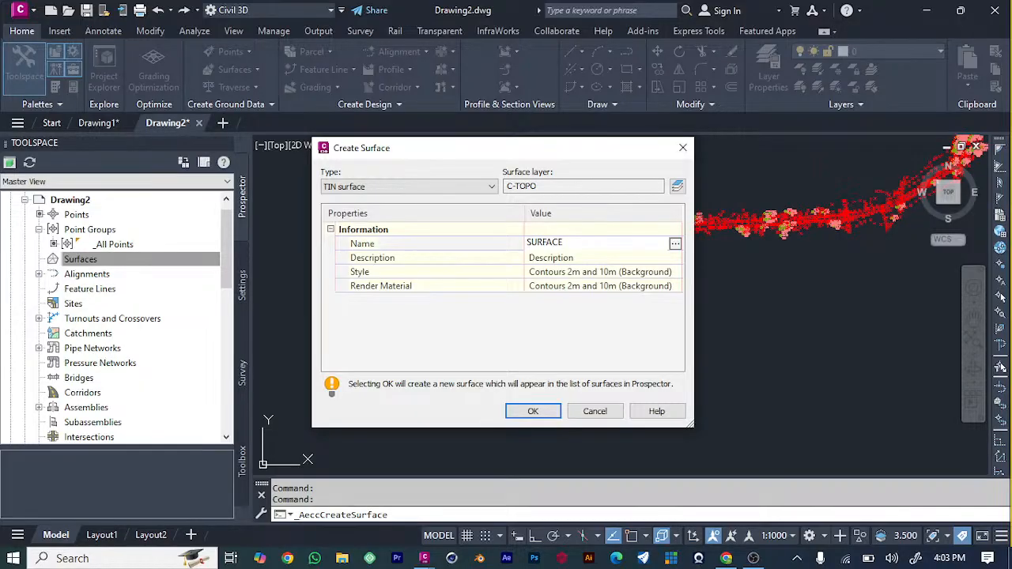
pyautogui.press('Return')
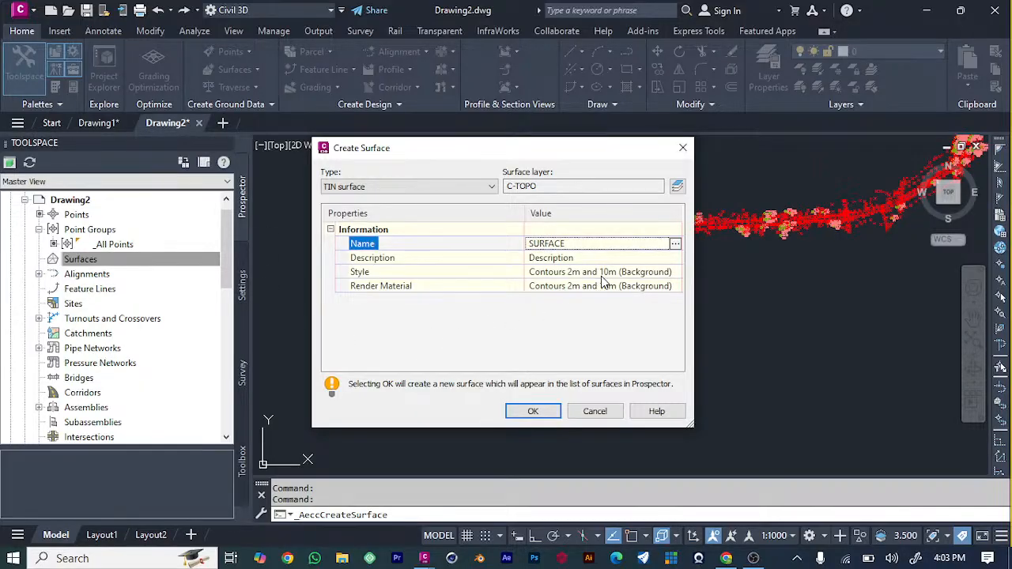
pyautogui.click(533, 411)
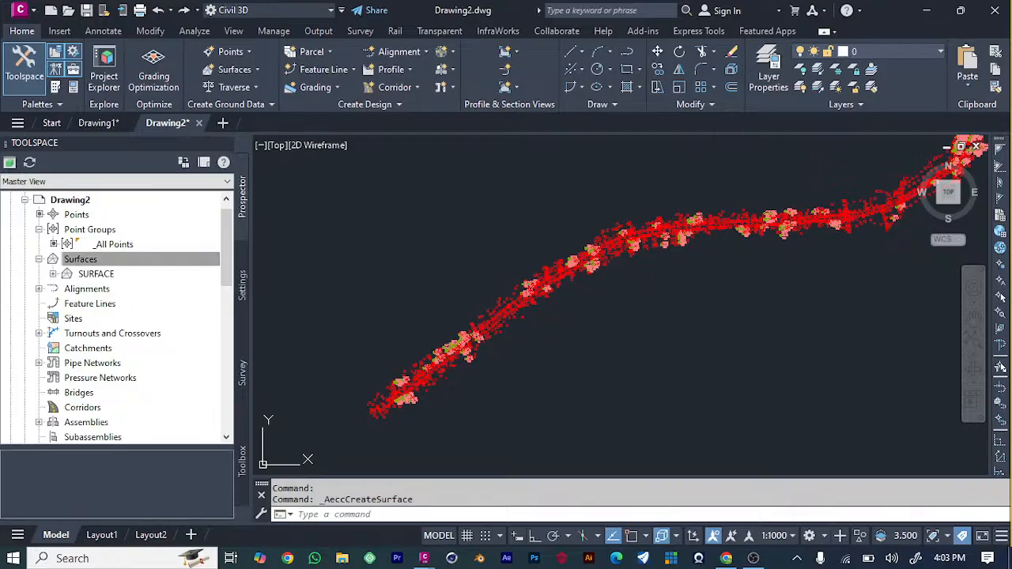
# Add the _All Points group to the point groups in the definition of SURFACE and dismiss the Event Viewer.
pyautogui.click(52, 275)
pyautogui.click(67, 319)
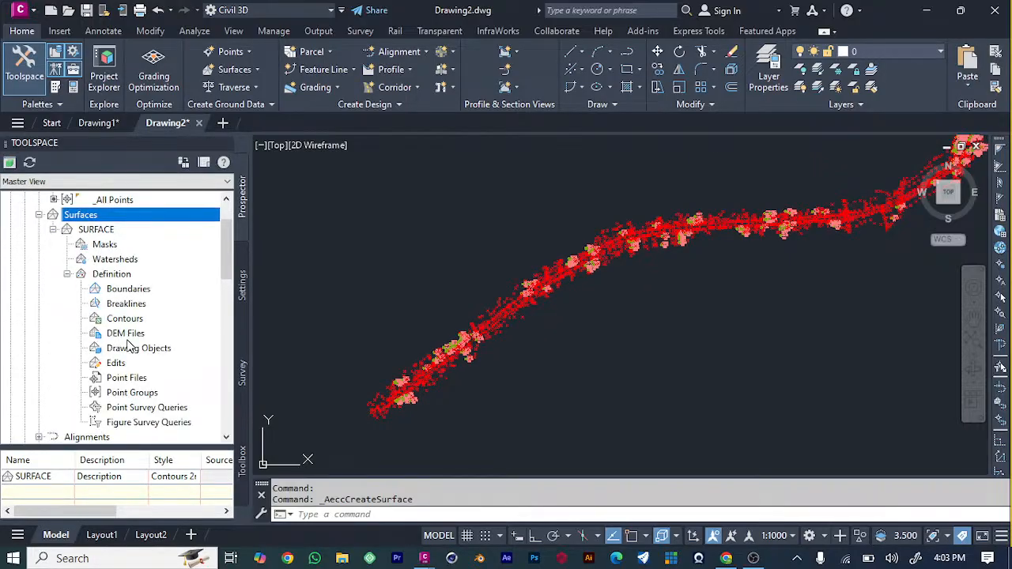
pyautogui.scroll(-5, 128, 345)
pyautogui.scroll(3, 119, 276)
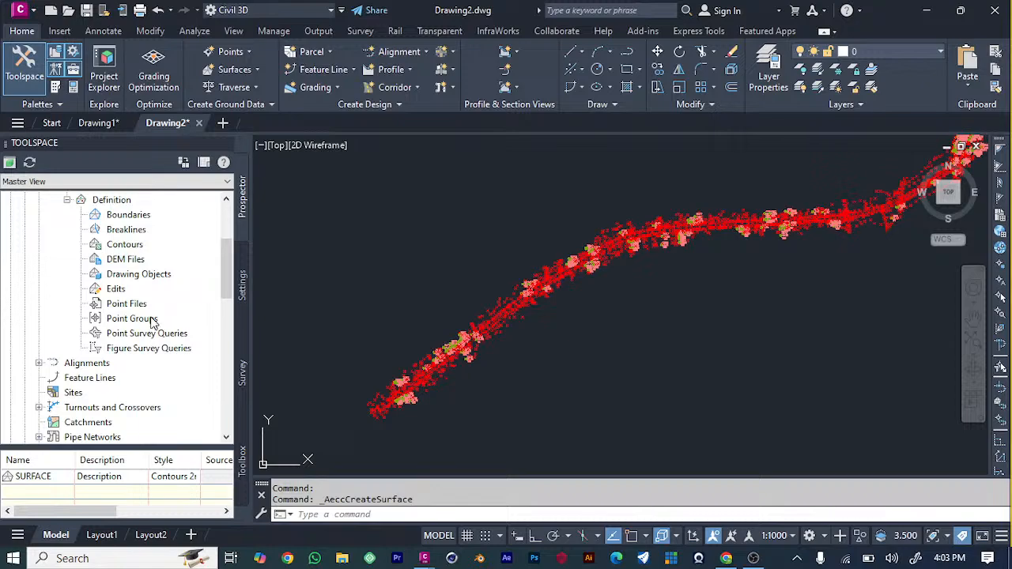
pyautogui.click(142, 320)
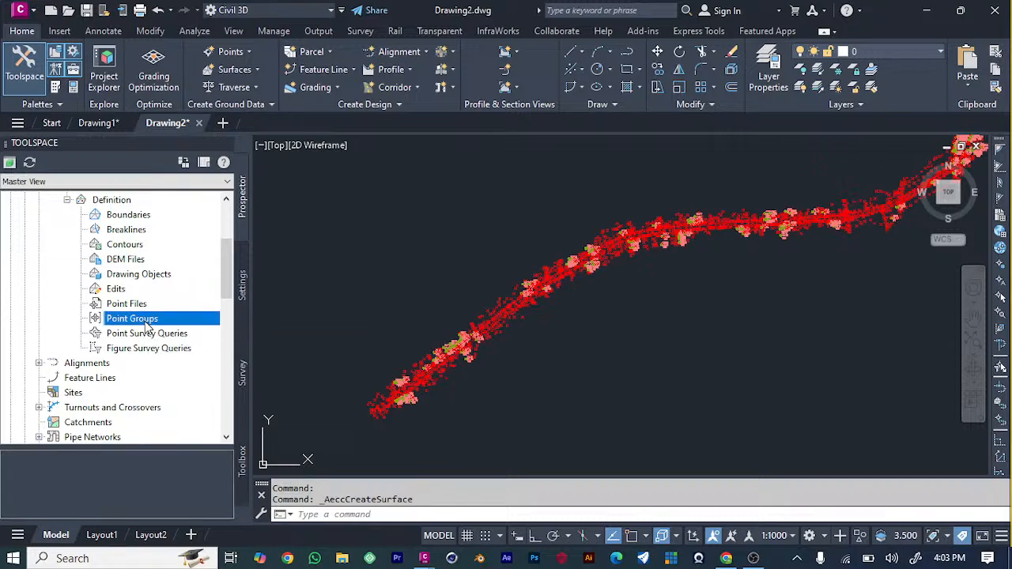
pyautogui.rightClick(148, 323)
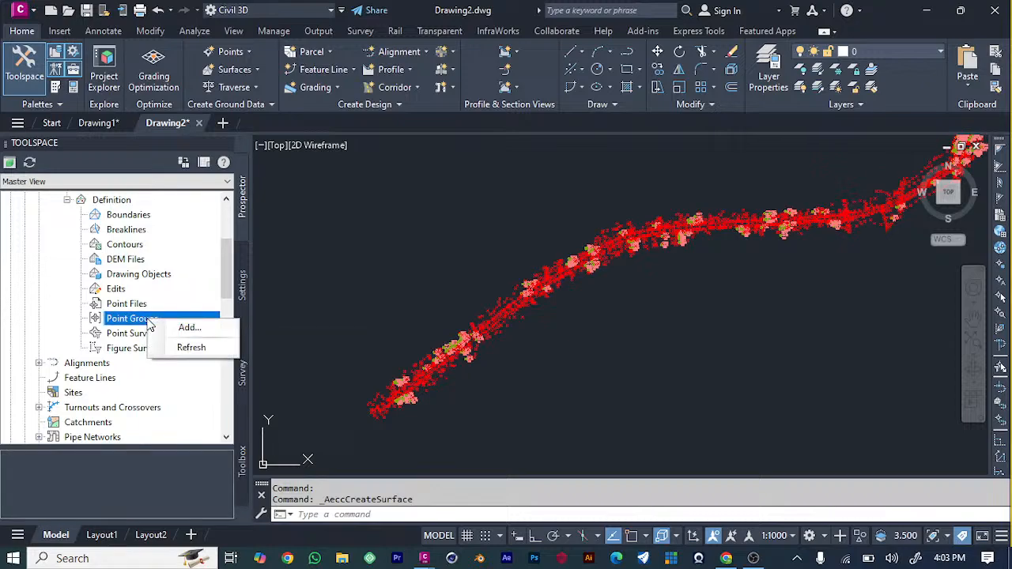
pyautogui.click(181, 328)
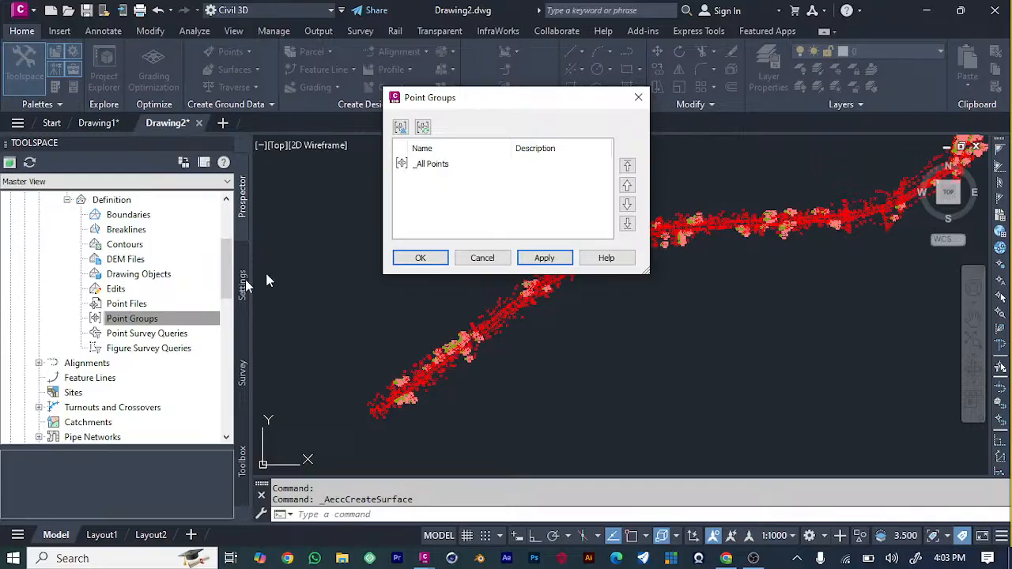
pyautogui.click(461, 168)
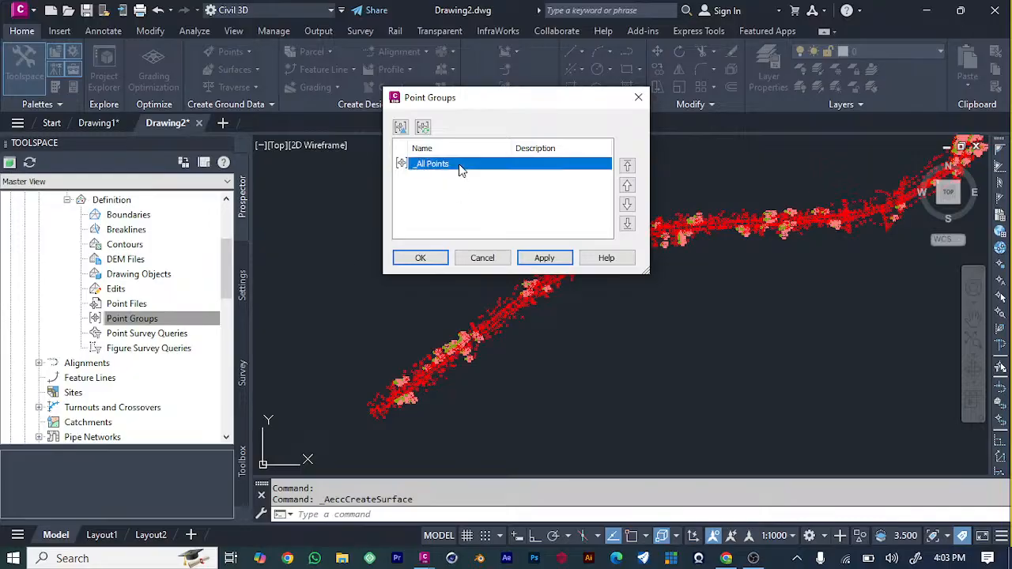
pyautogui.click(551, 261)
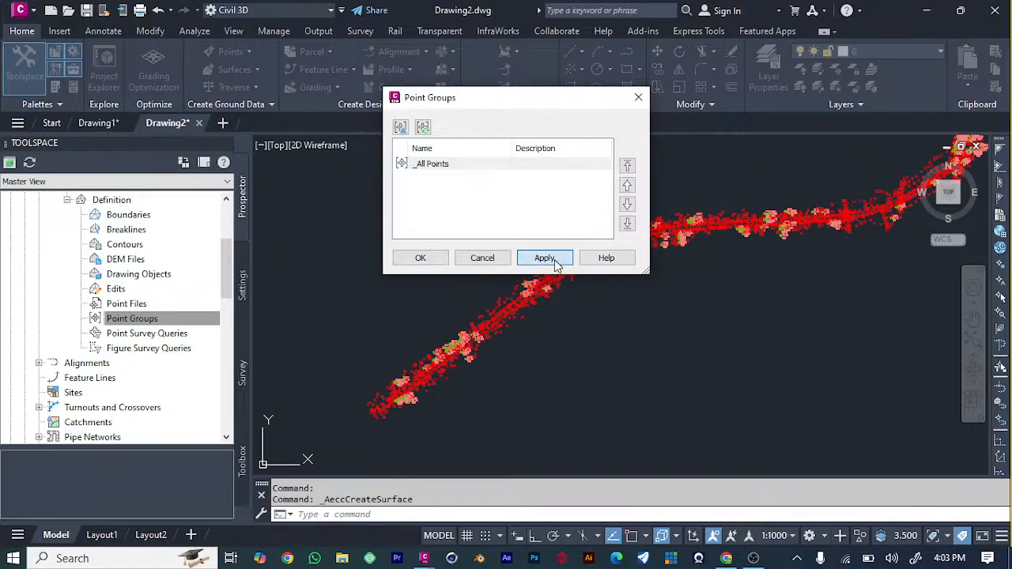
pyautogui.click(411, 258)
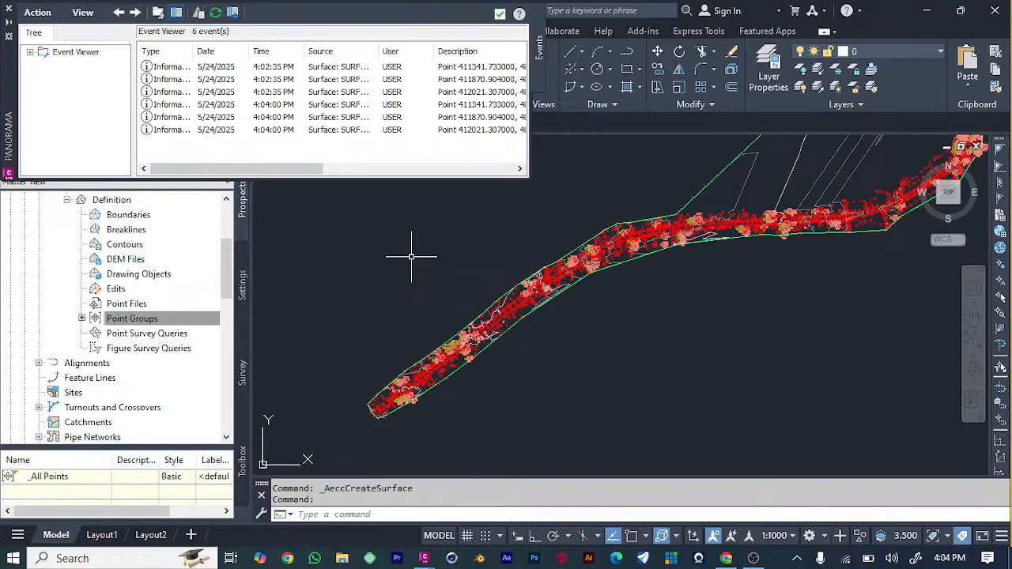
pyautogui.click(500, 14)
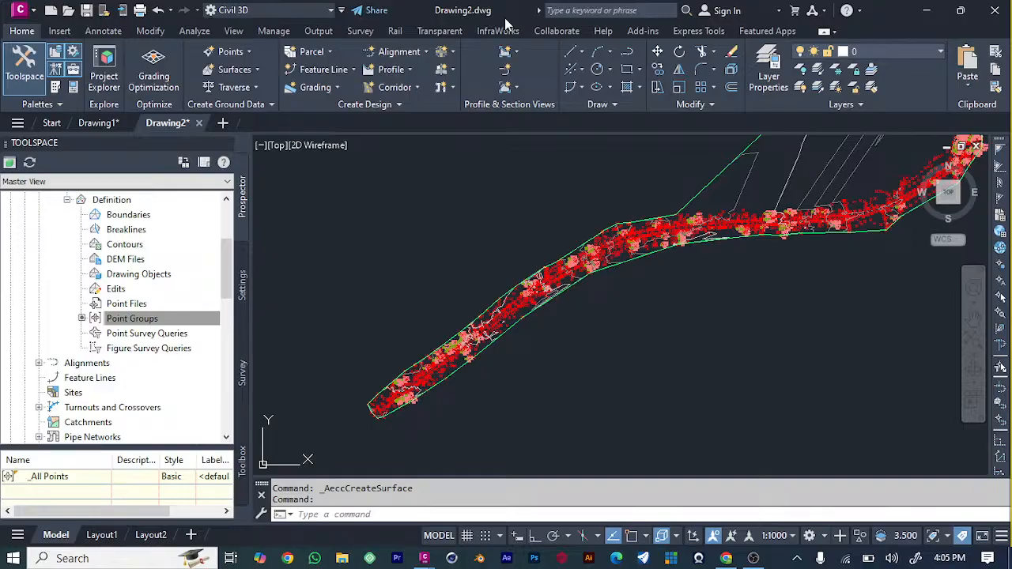
# Collapse the SURFACE entry in the drawing tree and open the properties of the _All Points point group.
pyautogui.scroll(5, 480, 350)
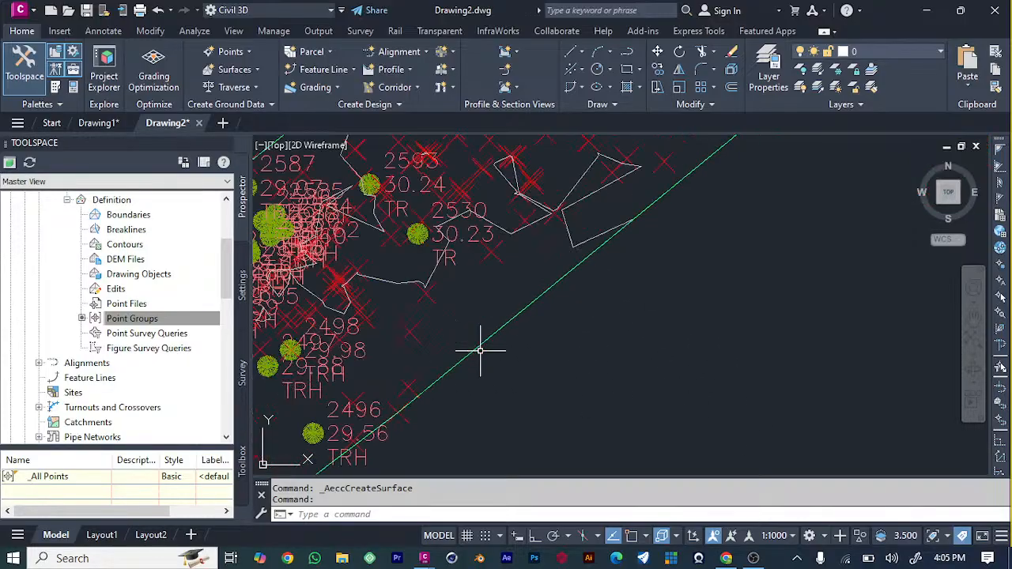
pyautogui.scroll(-6, 448, 312)
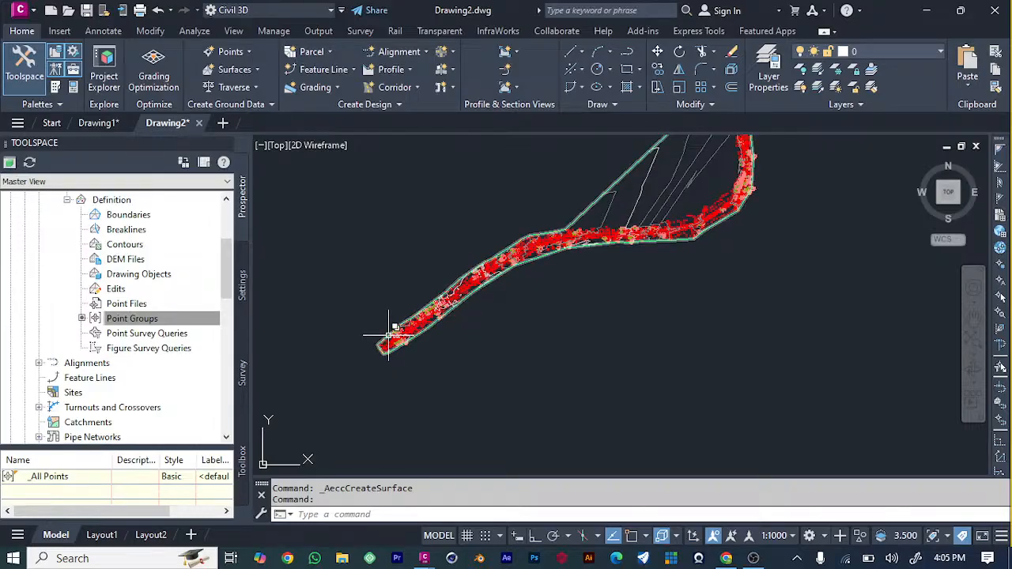
pyautogui.scroll(6, 388, 335)
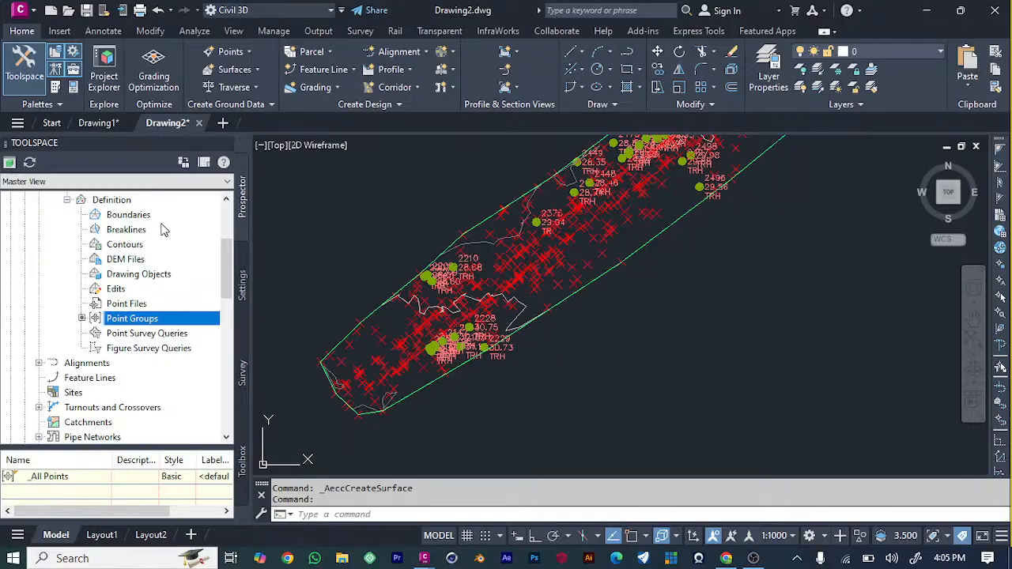
pyautogui.scroll(3, 150, 284)
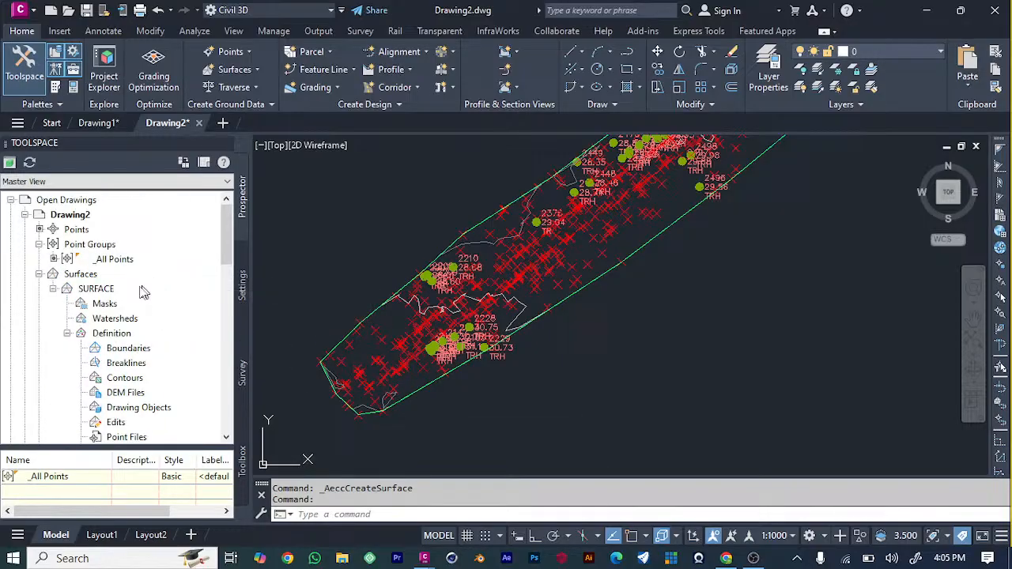
pyautogui.click(67, 334)
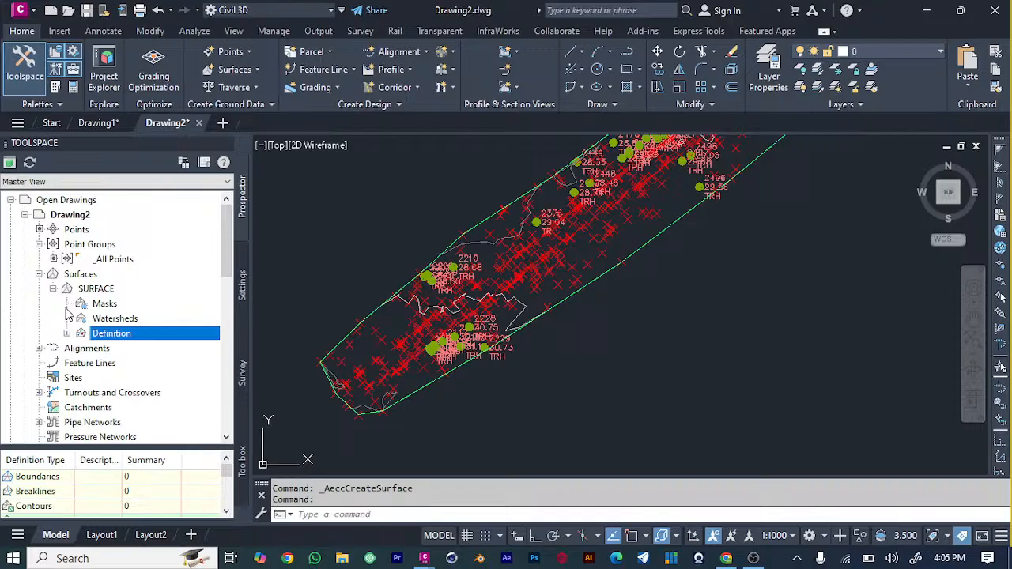
pyautogui.click(52, 288)
pyautogui.click(125, 261)
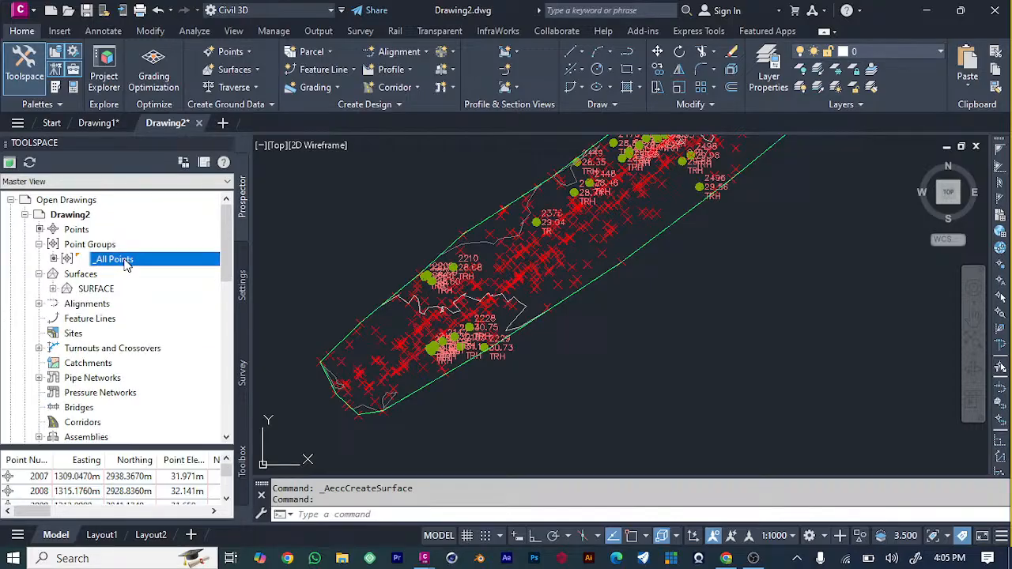
pyautogui.rightClick(125, 261)
pyautogui.click(175, 256)
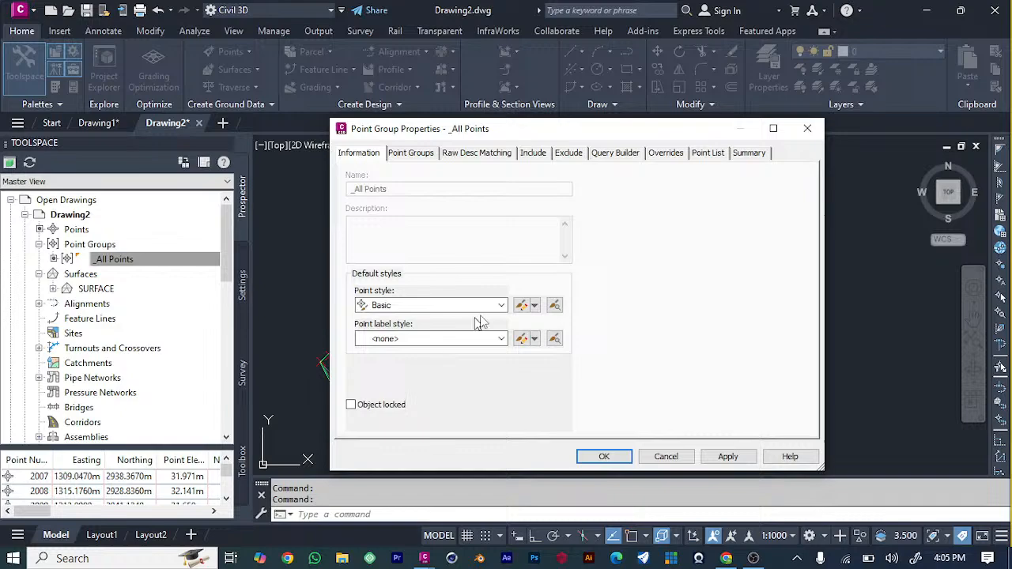
# Set the default point style of the _All Points group to <none> and apply the change.
pyautogui.click(502, 306)
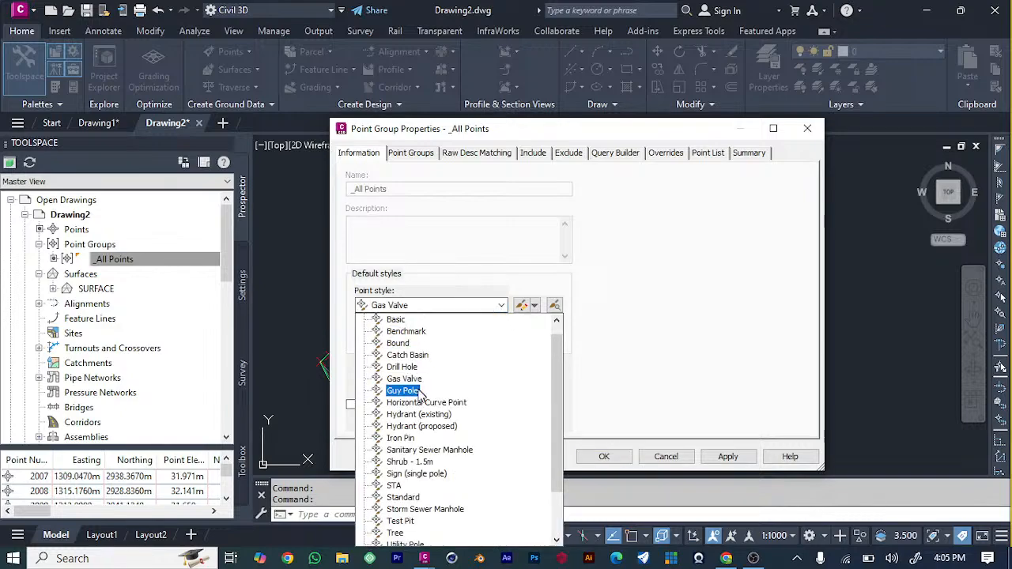
pyautogui.click(501, 306)
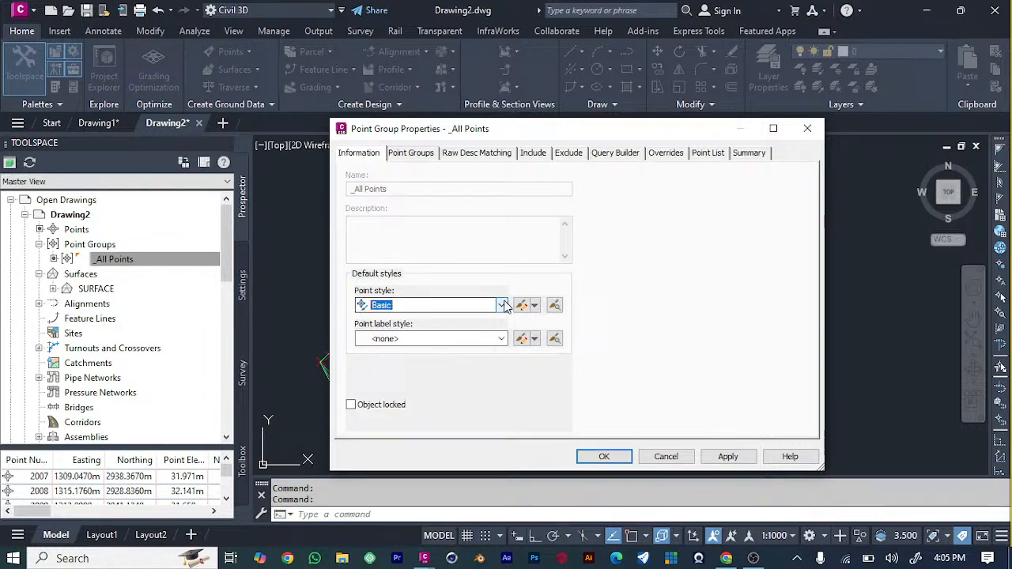
pyautogui.click(502, 306)
pyautogui.moveTo(559, 354); pyautogui.dragTo(554, 311)
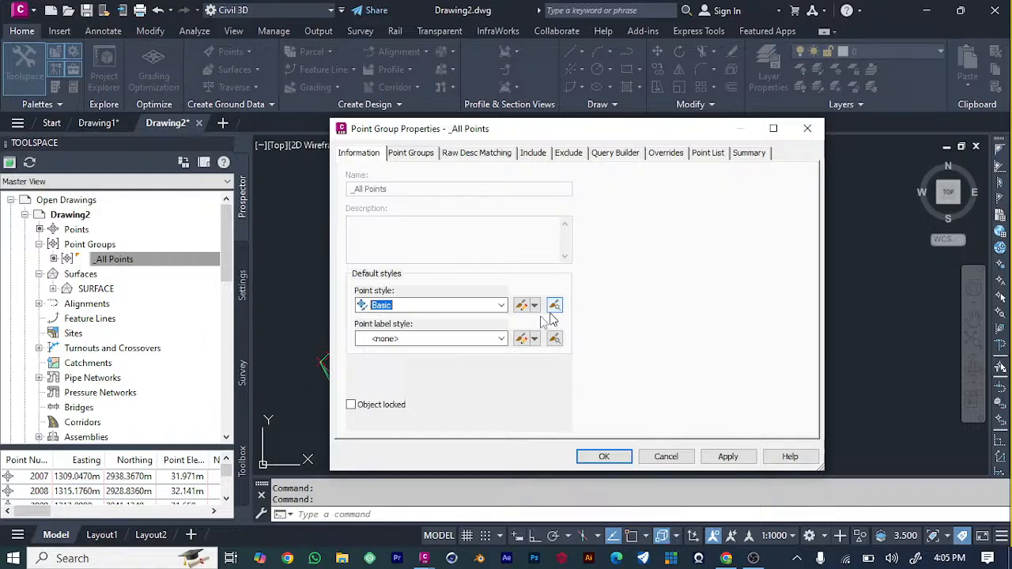
pyautogui.click(501, 305)
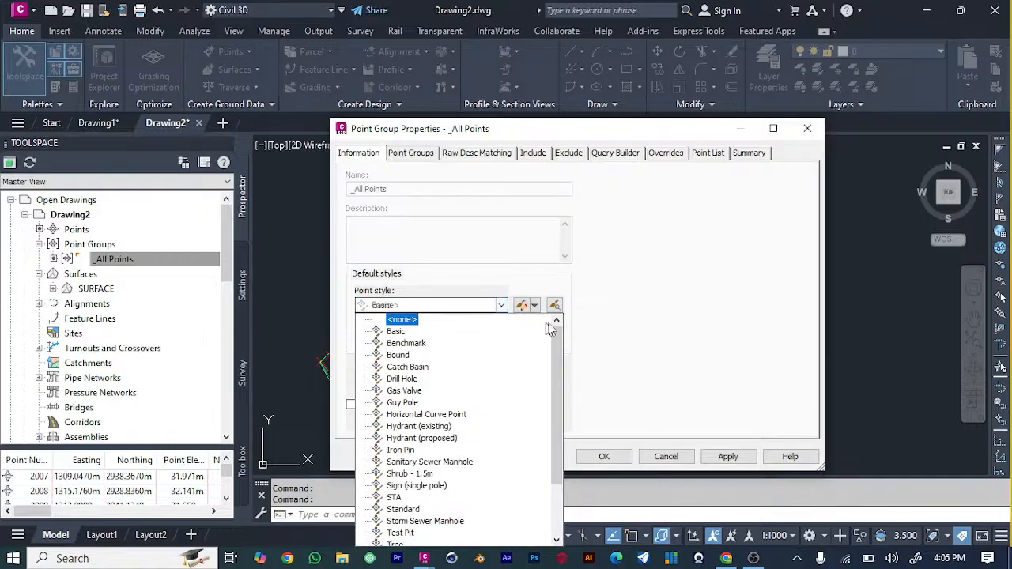
pyautogui.click(412, 321)
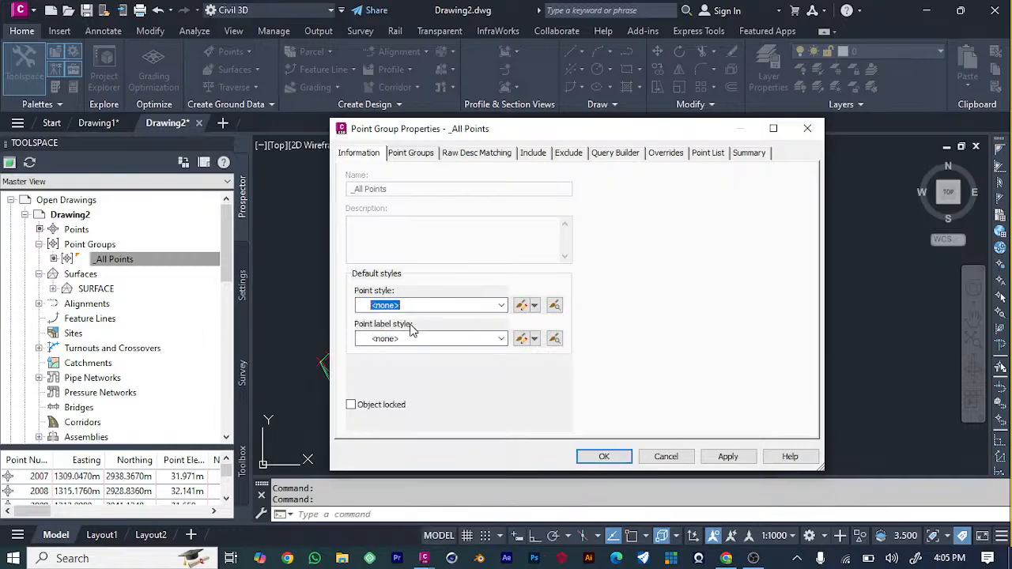
pyautogui.click(533, 154)
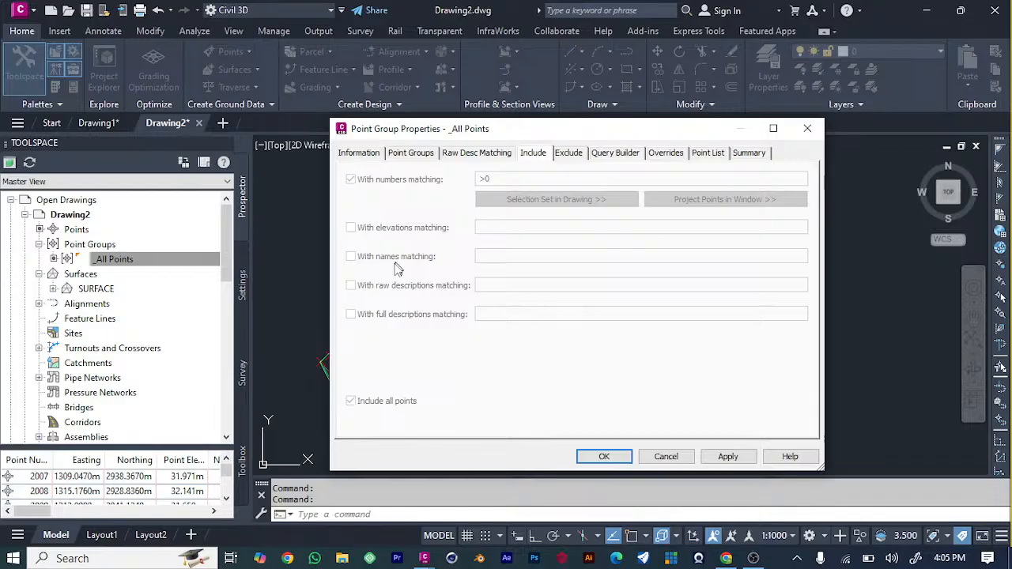
pyautogui.click(726, 457)
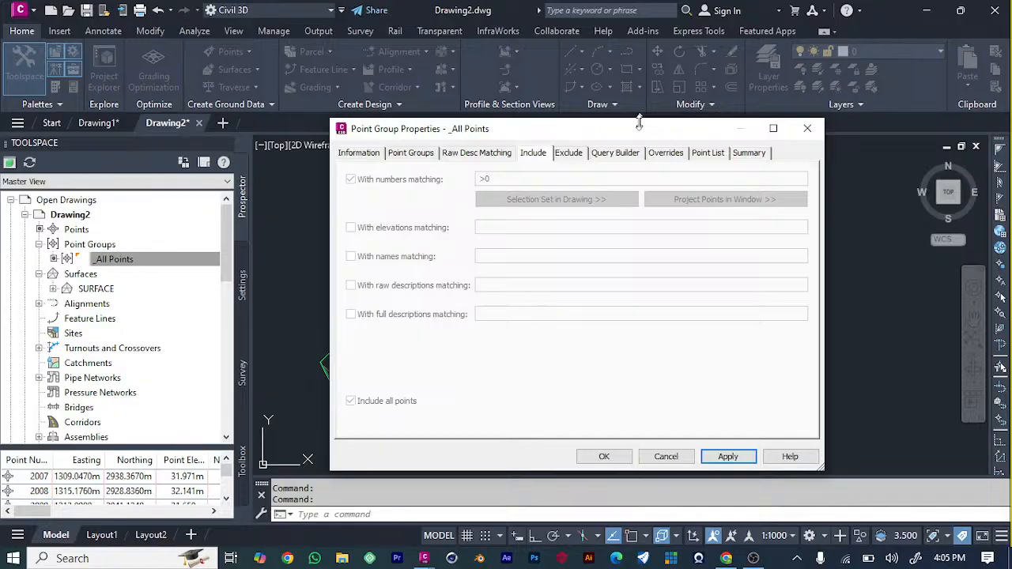
# Review the _All Points group's label style options, inclusion and exclusion rules, overrides and raw description matching, and close its properties.
pyautogui.moveTo(639, 122)
pyautogui.mouseDown()
pyautogui.moveTo(665, 155)
pyautogui.moveTo(896, 308)
pyautogui.moveTo(662, 239)
pyautogui.moveTo(667, 153)
pyautogui.mouseUp()
pyautogui.click(392, 180)
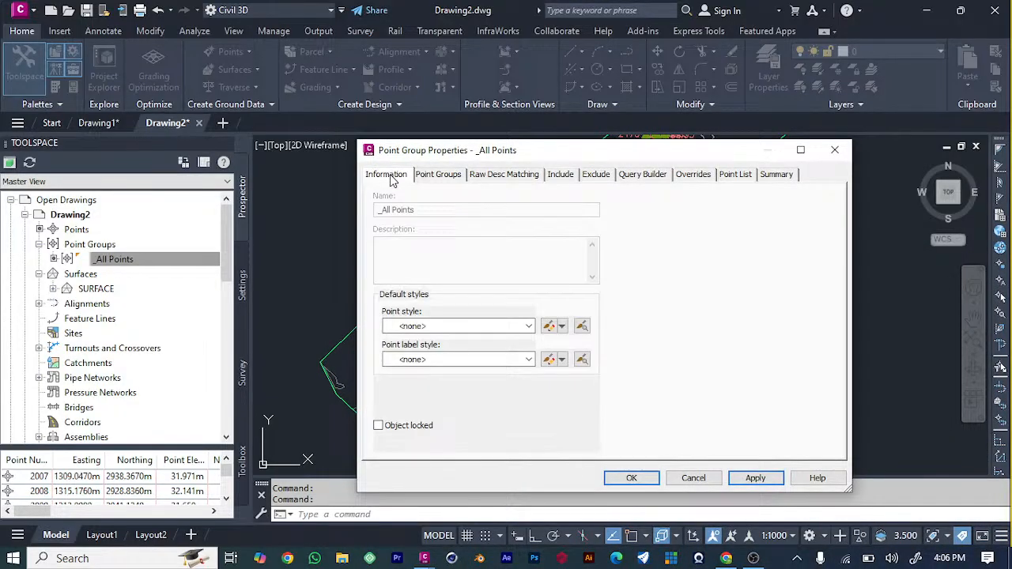
pyautogui.click(511, 361)
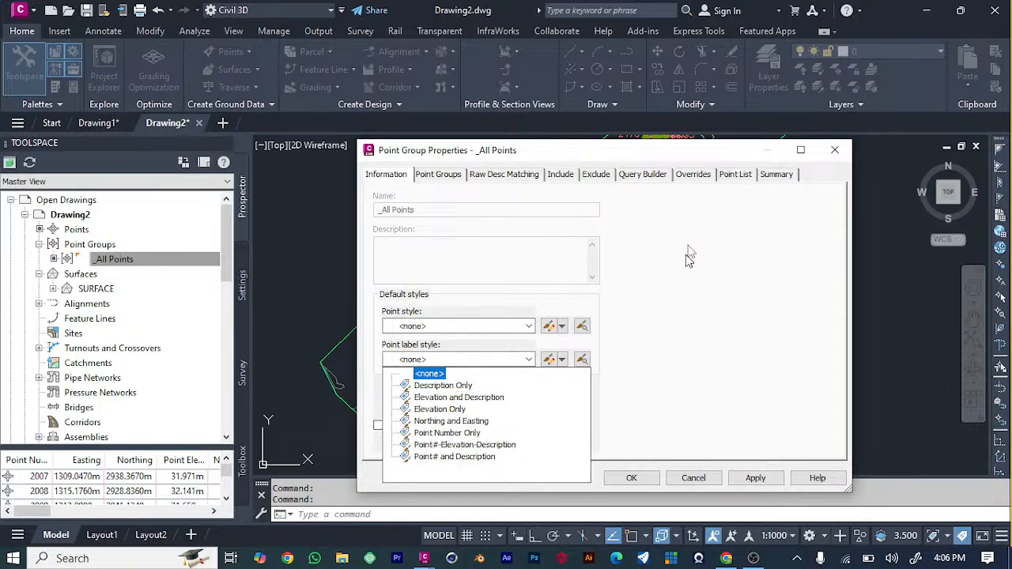
pyautogui.click(506, 174)
pyautogui.click(575, 175)
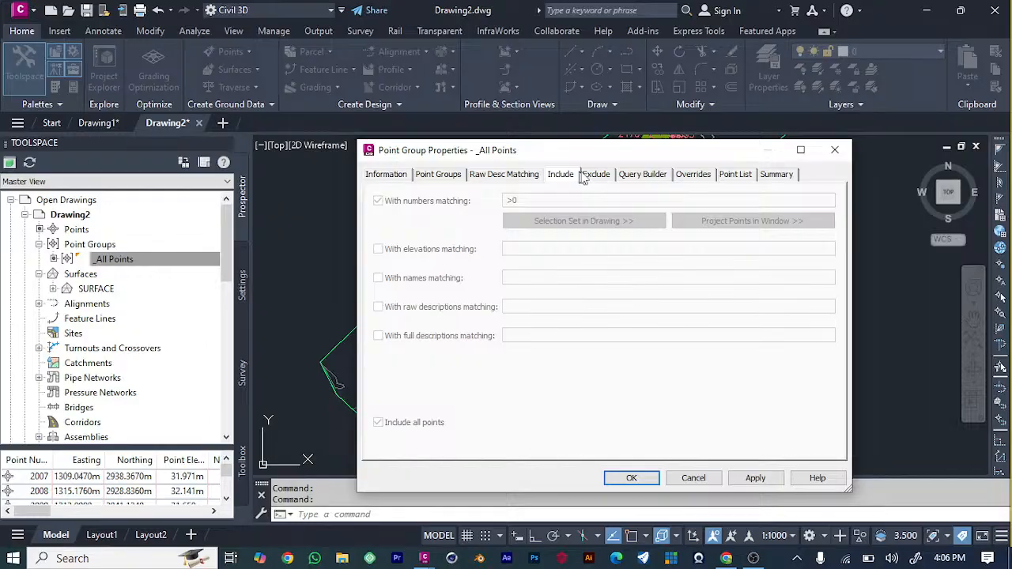
pyautogui.click(596, 174)
pyautogui.click(642, 175)
pyautogui.click(692, 174)
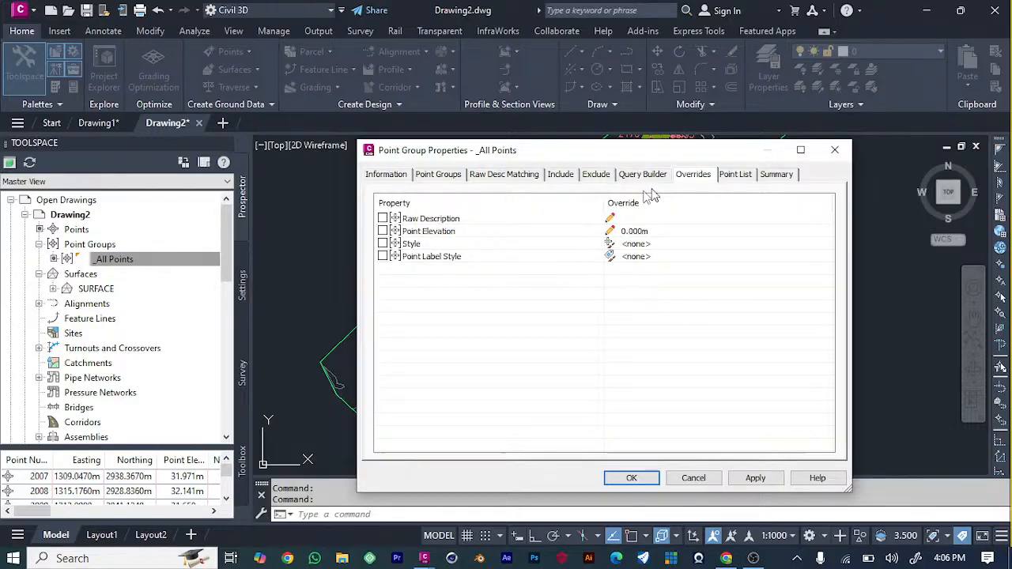
pyautogui.click(441, 176)
pyautogui.click(506, 180)
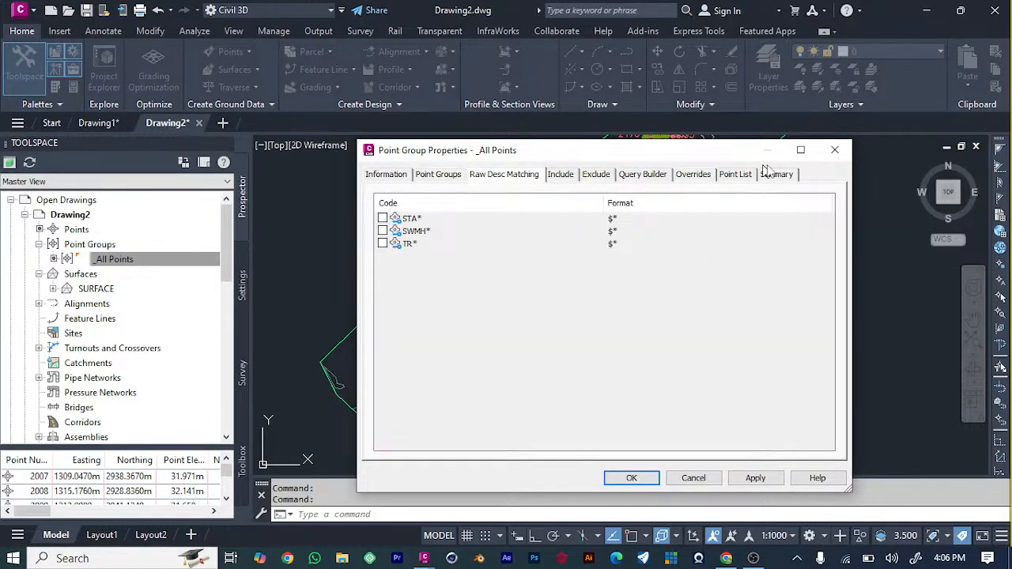
pyautogui.click(834, 149)
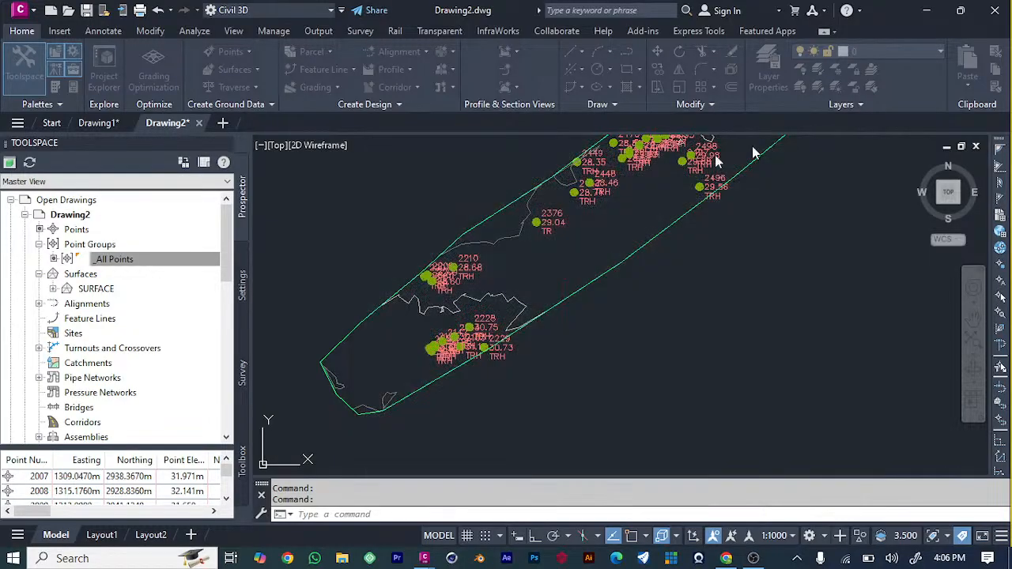
# Review the inclusion rules in the properties of the _All Points group and close them without changes.
pyautogui.rightClick(162, 259)
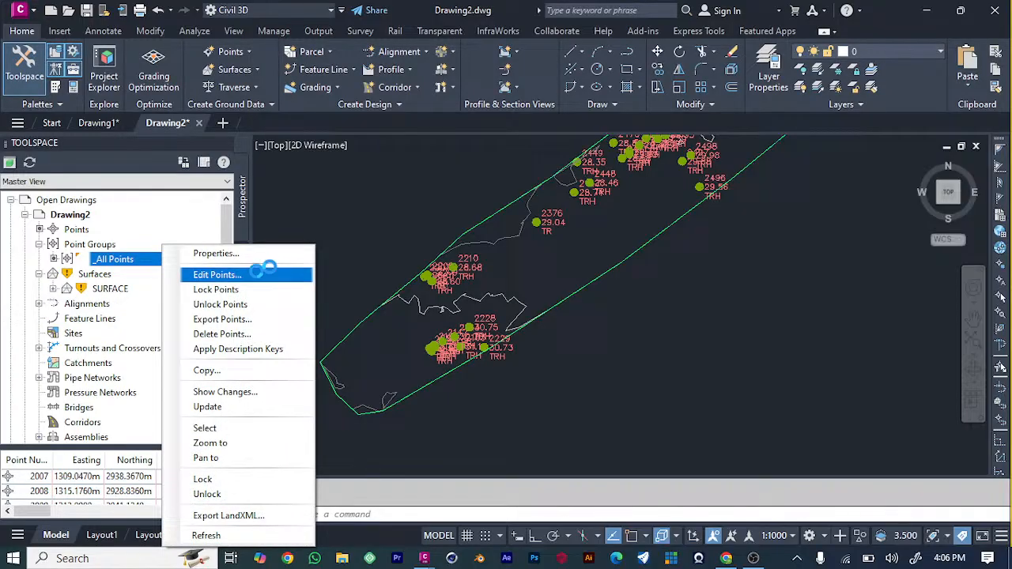
pyautogui.click(250, 254)
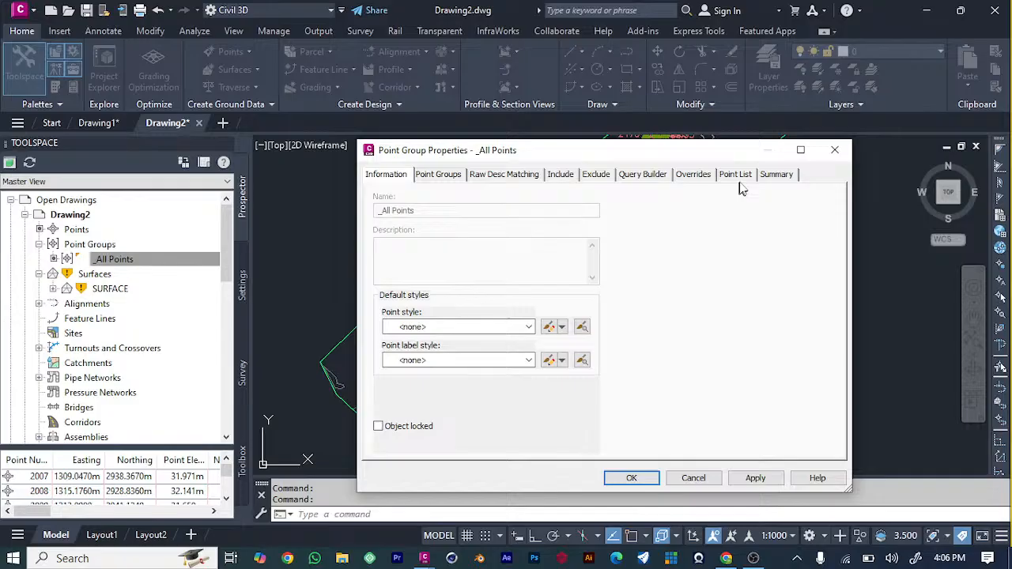
pyautogui.click(559, 175)
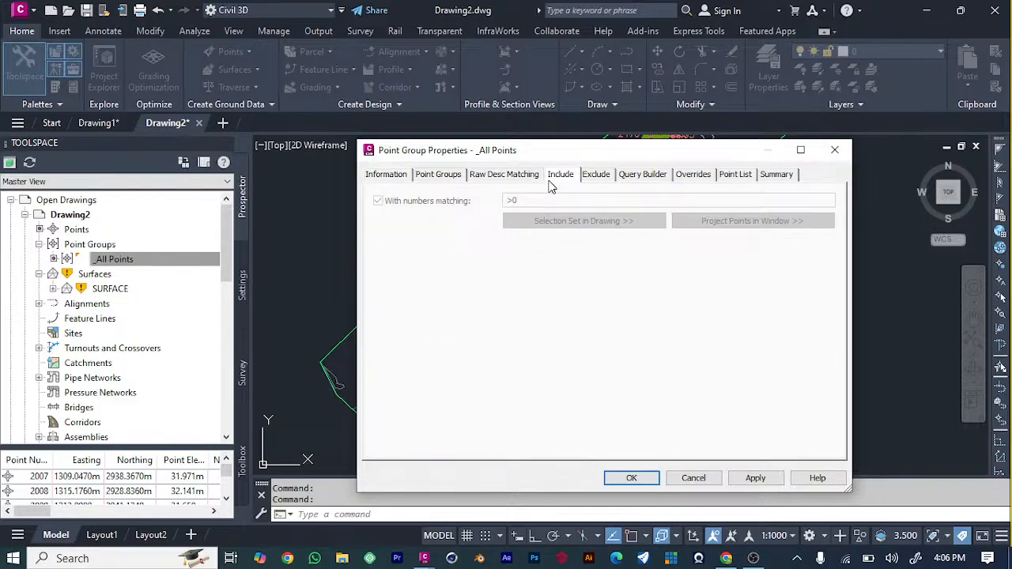
pyautogui.click(834, 150)
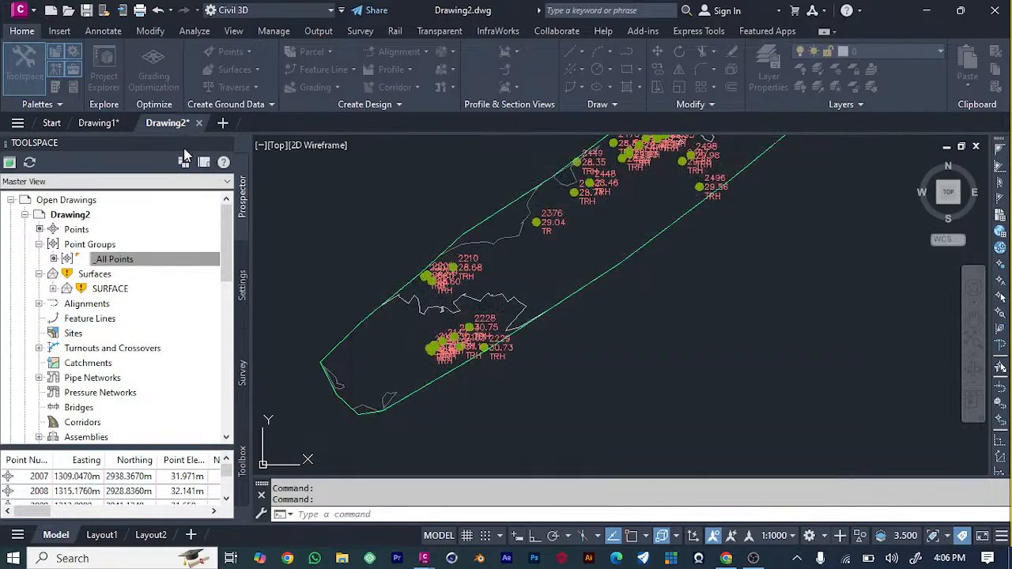
# Create a new point group that includes points with raw descriptions matching cl, and apply it.
pyautogui.click(79, 231)
pyautogui.rightClick(81, 231)
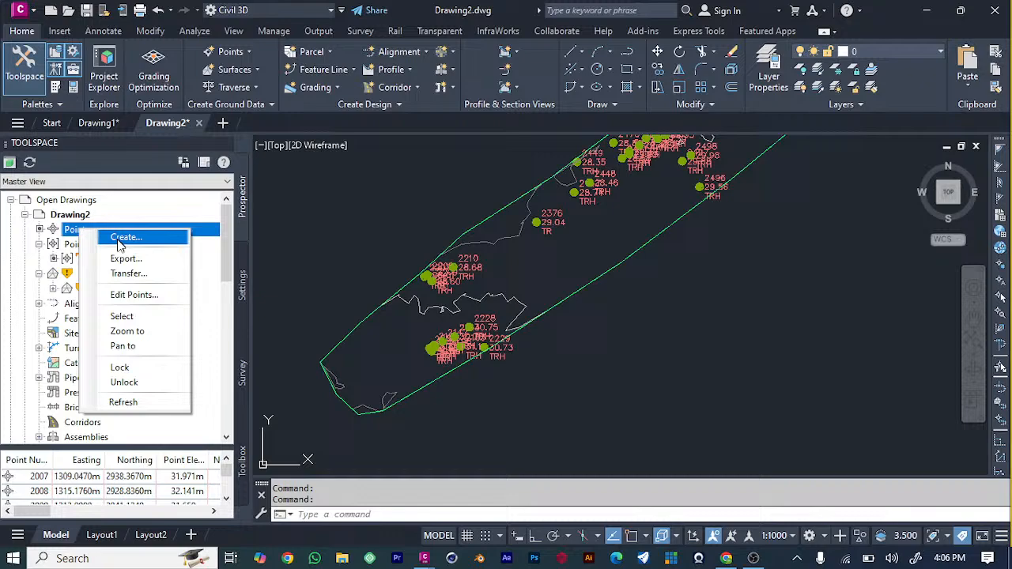
pyautogui.click(99, 248)
pyautogui.rightClick(100, 249)
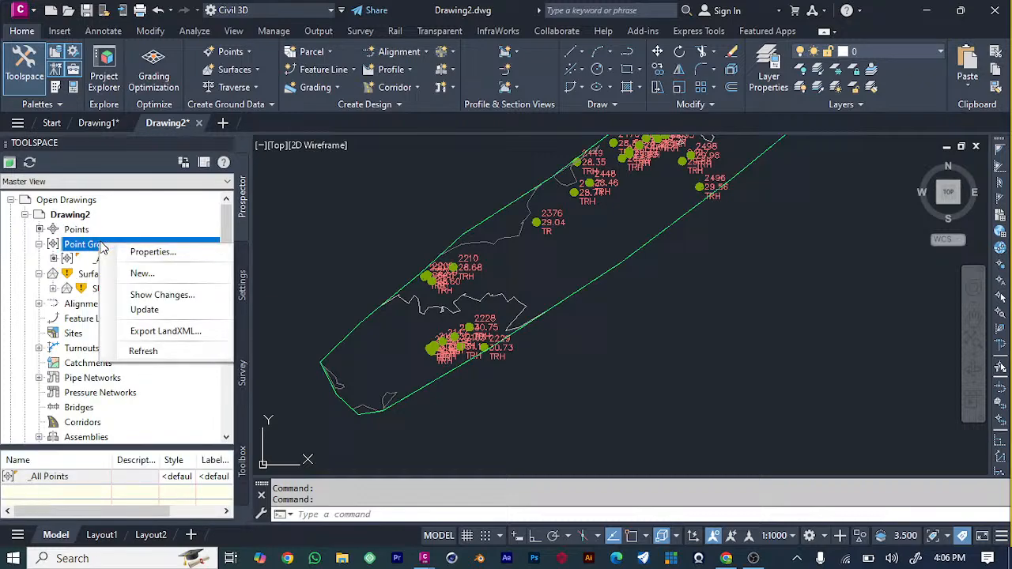
pyautogui.click(135, 273)
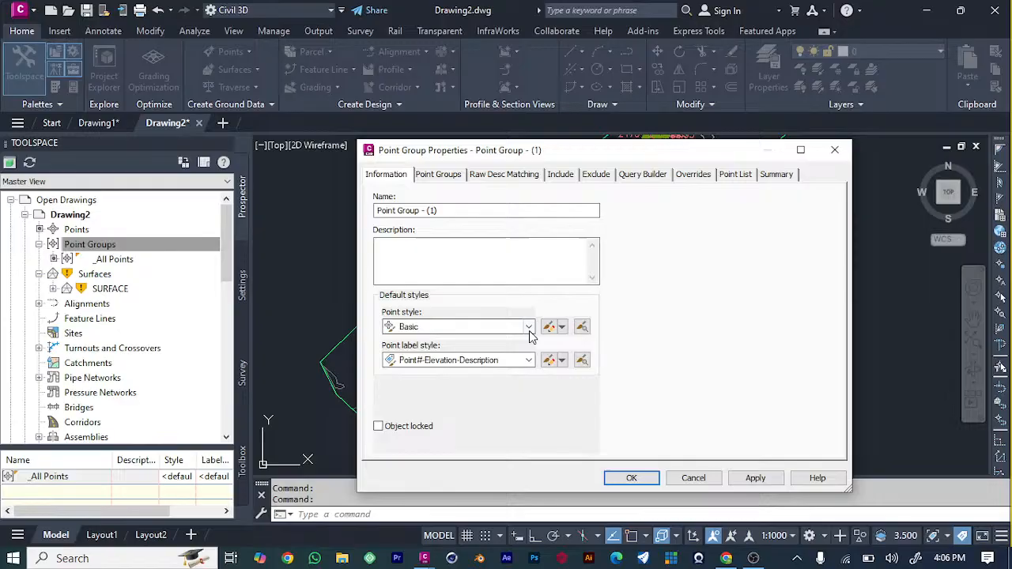
pyautogui.click(528, 327)
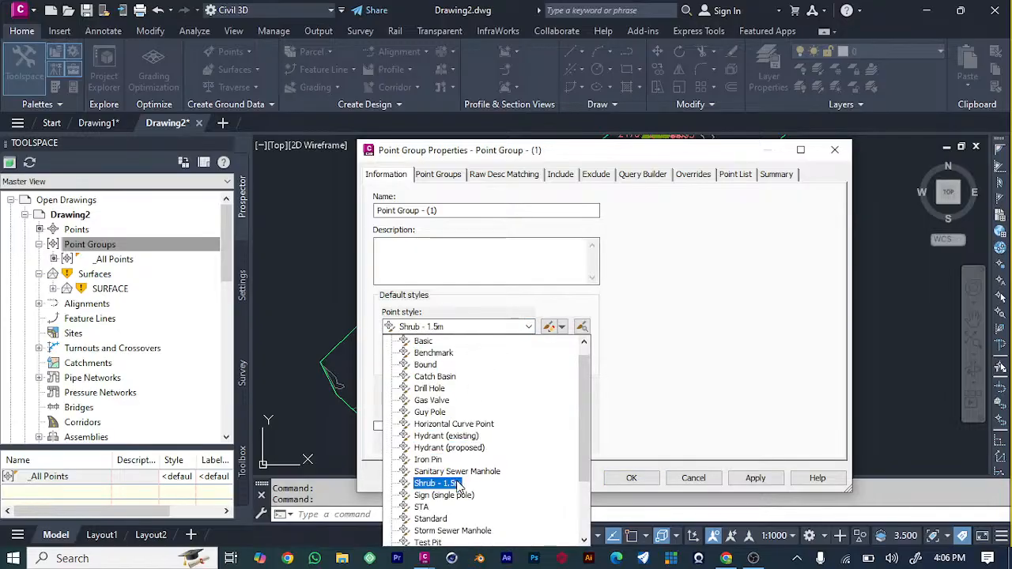
pyautogui.click(560, 174)
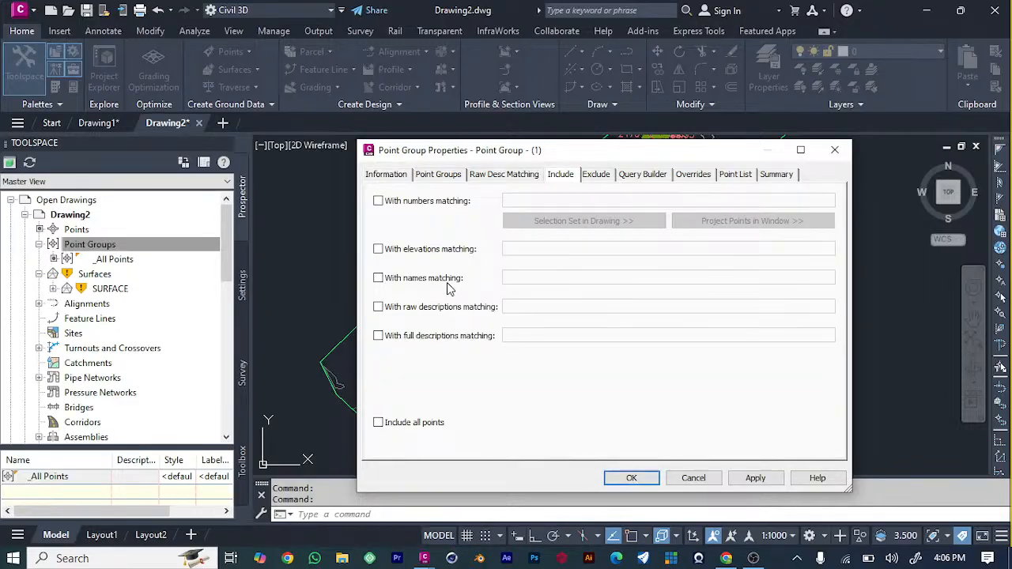
pyautogui.click(379, 308)
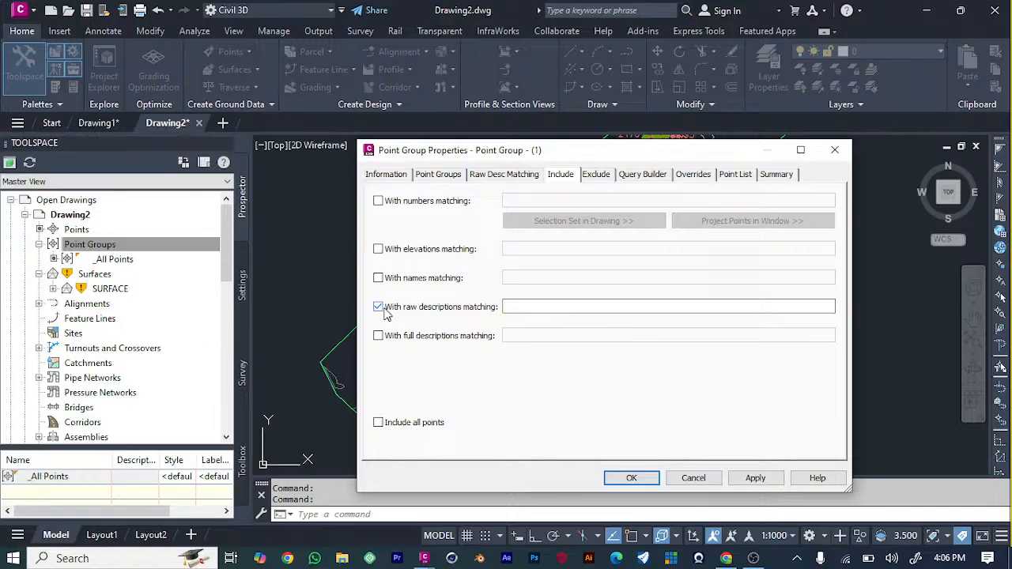
pyautogui.click(519, 304)
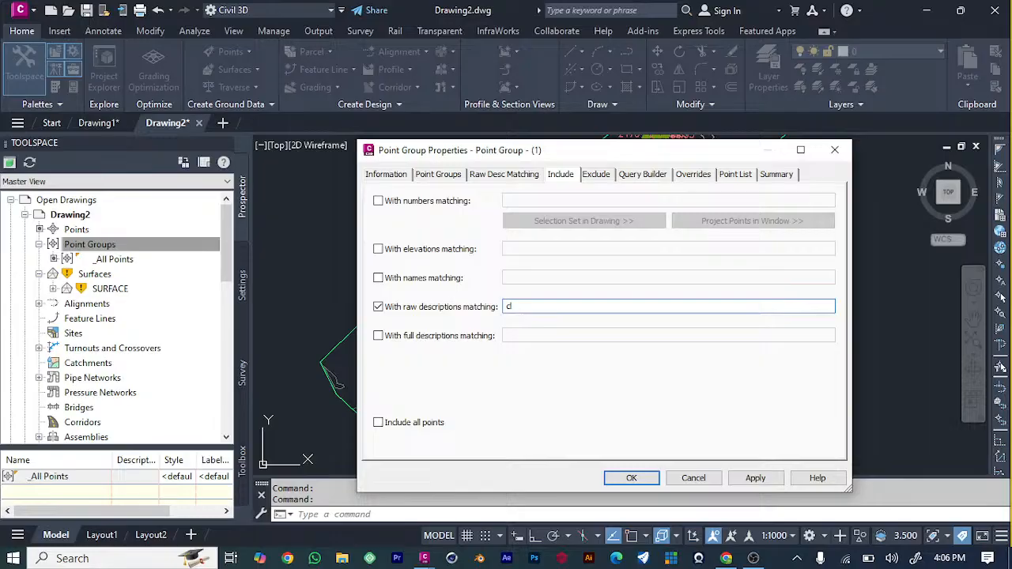
pyautogui.click(755, 477)
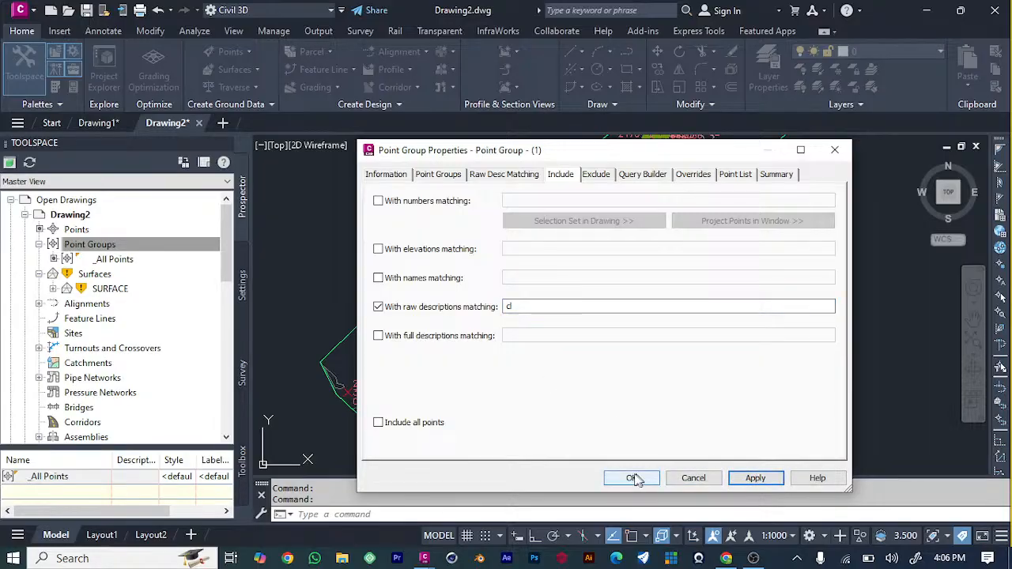
# Check the new group's default point style options and try to apply Elevation Only as its point label style.
pyautogui.moveTo(618, 155)
pyautogui.mouseDown()
pyautogui.moveTo(790, 296)
pyautogui.moveTo(850, 254)
pyautogui.moveTo(585, 199)
pyautogui.mouseUp()
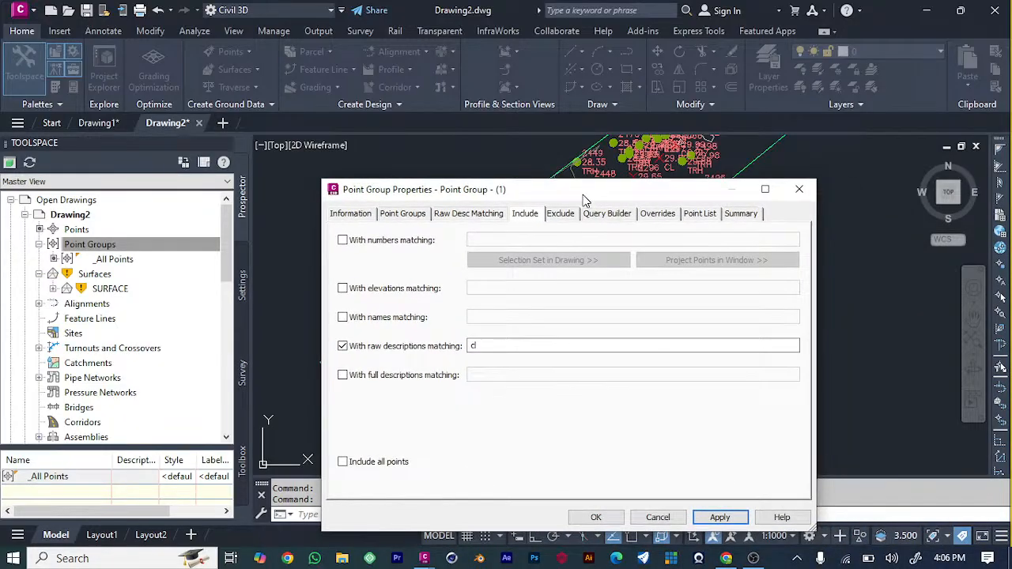
pyautogui.click(336, 214)
pyautogui.click(494, 366)
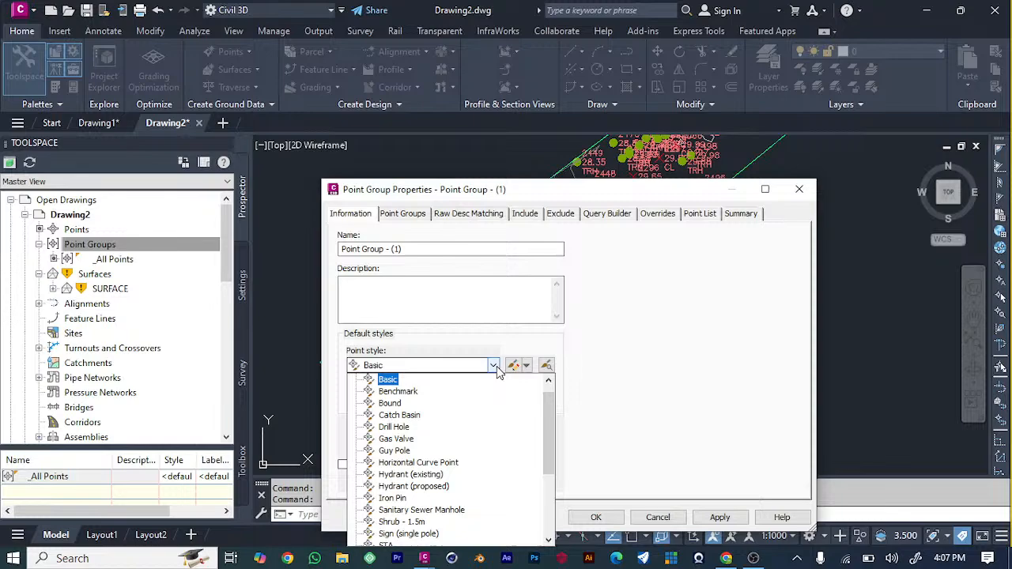
pyautogui.click(494, 366)
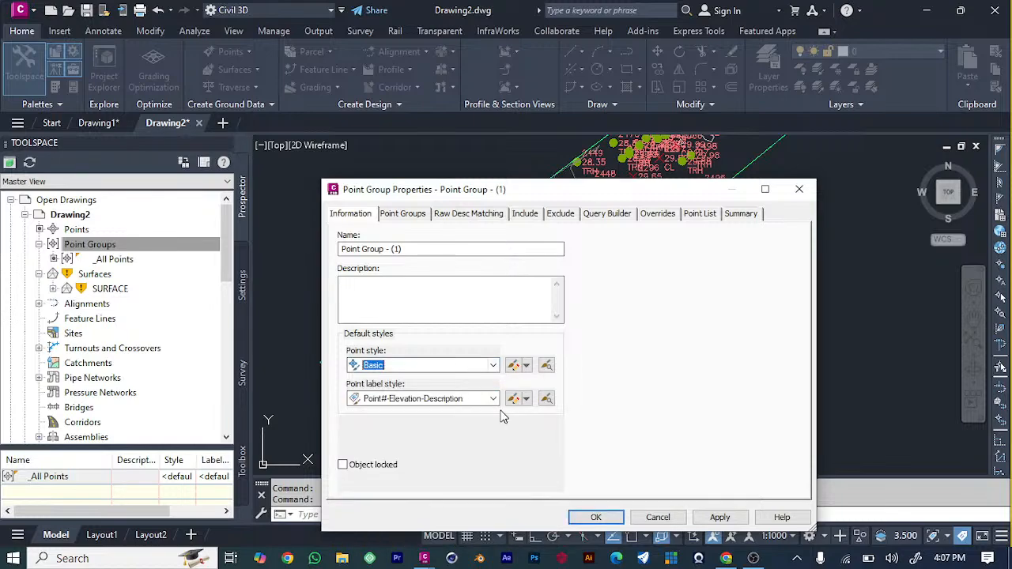
pyautogui.click(493, 398)
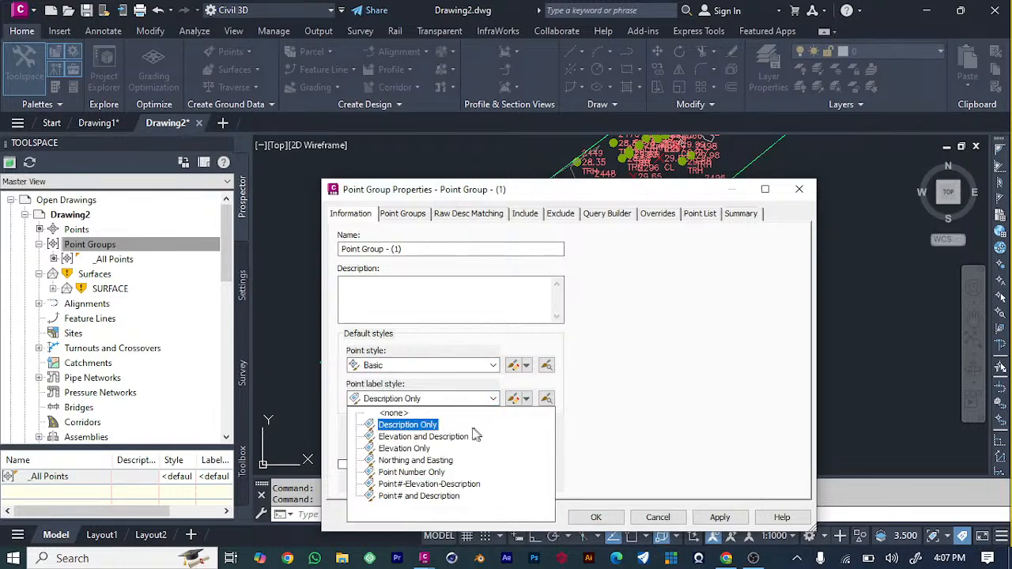
pyautogui.click(719, 517)
pyautogui.moveTo(531, 189)
pyautogui.mouseDown()
pyautogui.moveTo(765, 255)
pyautogui.moveTo(711, 271)
pyautogui.moveTo(509, 117)
pyautogui.mouseUp()
pyautogui.click(696, 445)
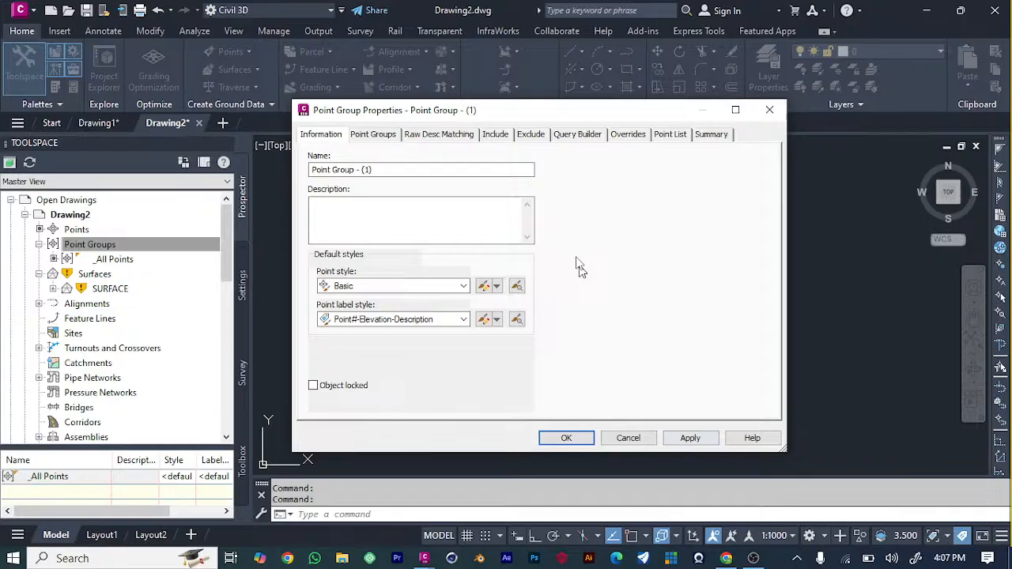
# Set the new point group's default point label style to Description Only, apply it and close the group's properties.
pyautogui.click(463, 319)
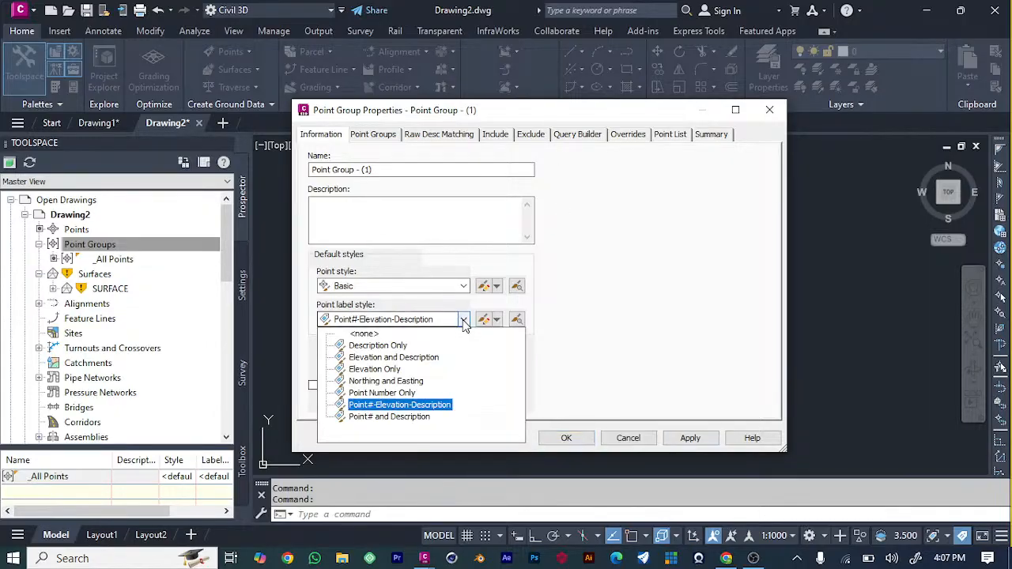
pyautogui.click(405, 345)
pyautogui.click(695, 445)
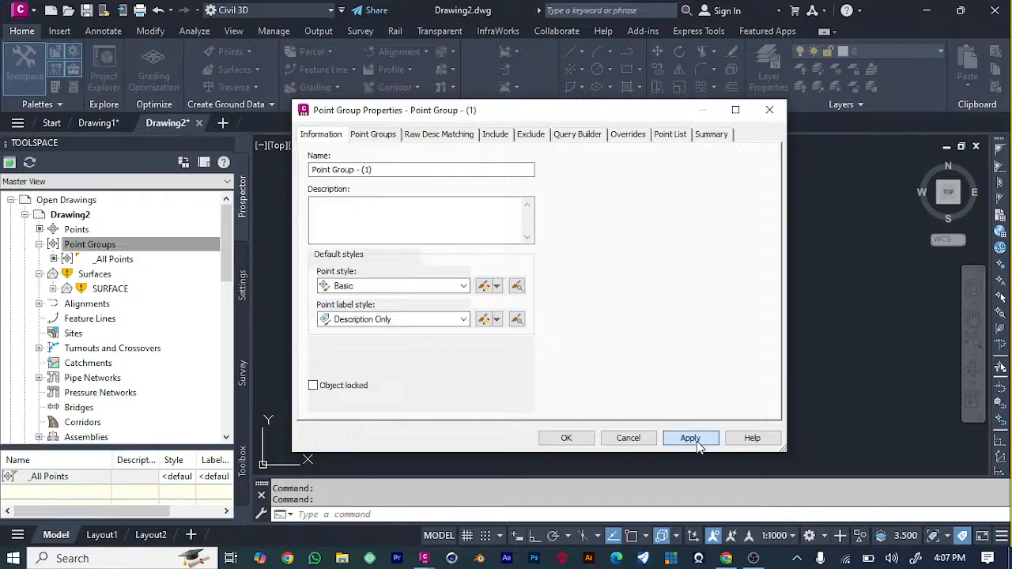
pyautogui.moveTo(579, 119)
pyautogui.mouseDown()
pyautogui.moveTo(844, 239)
pyautogui.moveTo(871, 280)
pyautogui.moveTo(605, 275)
pyautogui.mouseUp()
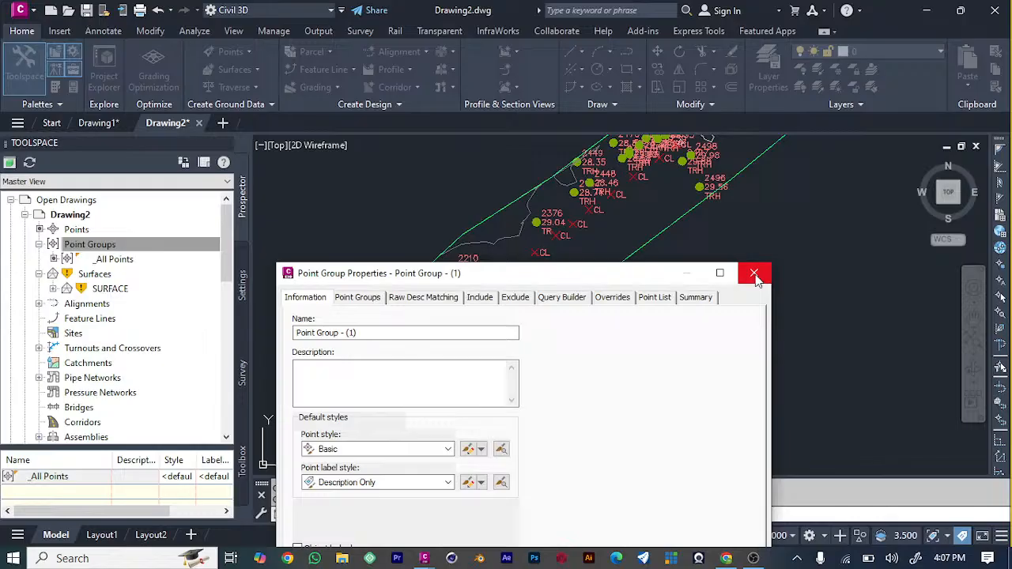
pyautogui.click(755, 274)
# Examine the CL point markers and the tree points near the southwest end of the surface.
pyautogui.scroll(5, 474, 337)
pyautogui.scroll(-4, 474, 337)
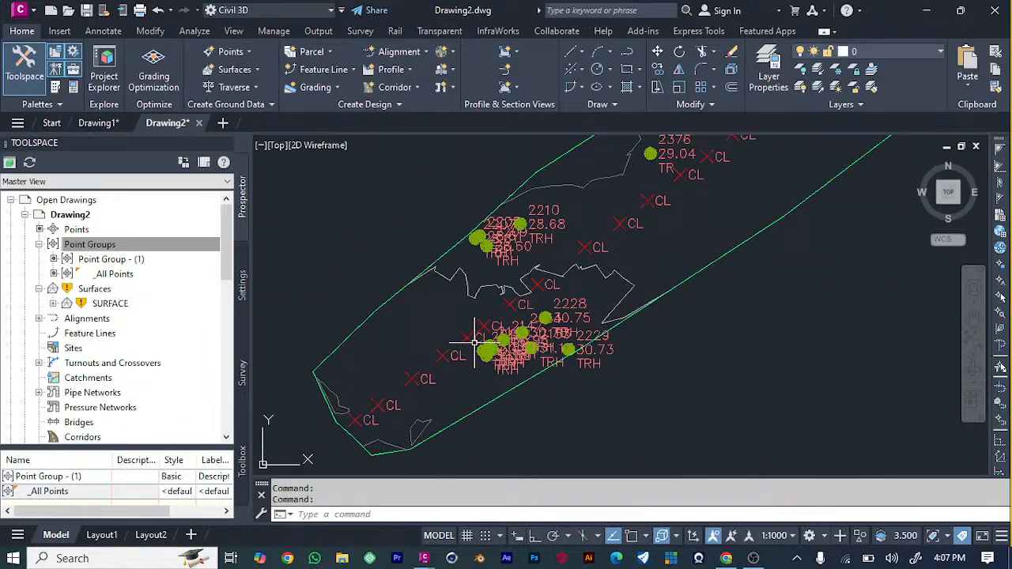
pyautogui.scroll(-3, 474, 343)
pyautogui.scroll(1, 475, 343)
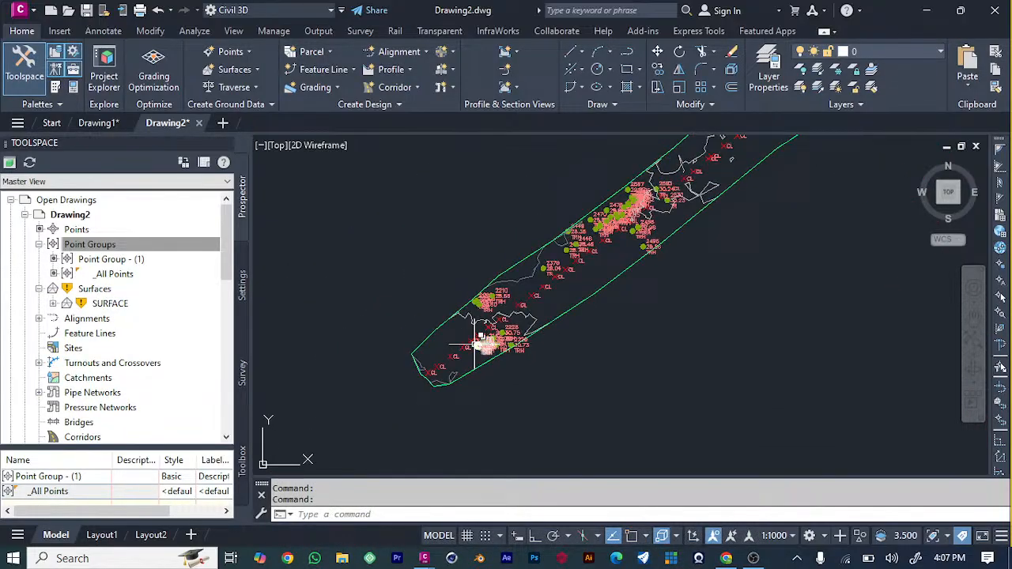
pyautogui.moveTo(475, 343)
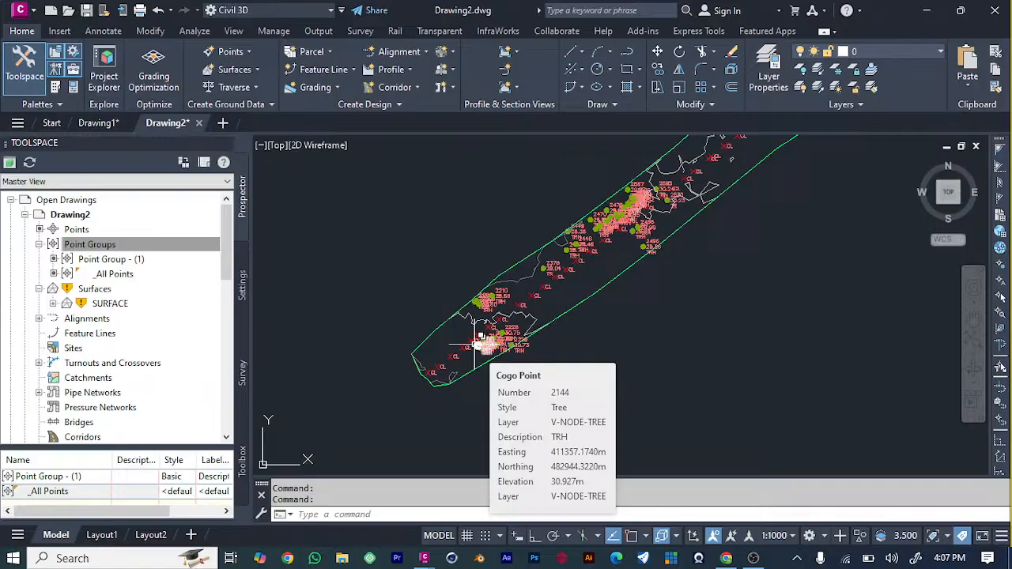
pyautogui.scroll(5, 475, 346)
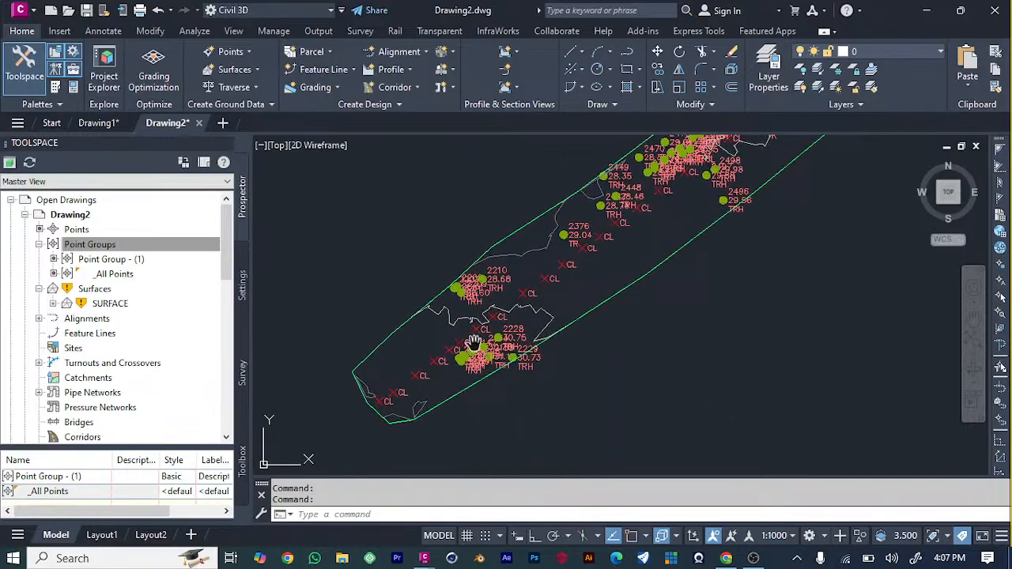
pyautogui.scroll(1, 594, 324)
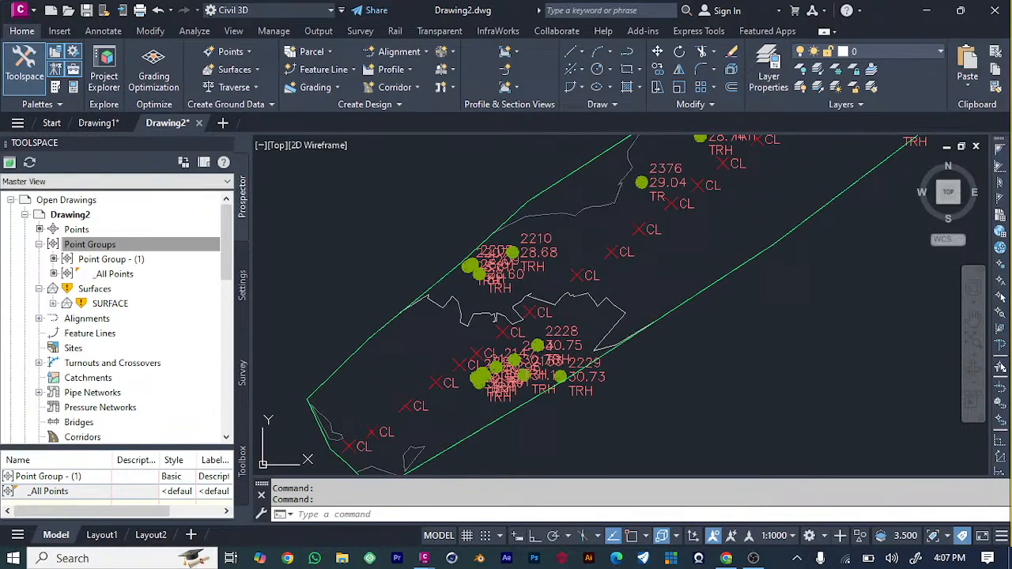
pyautogui.moveTo(493, 317)
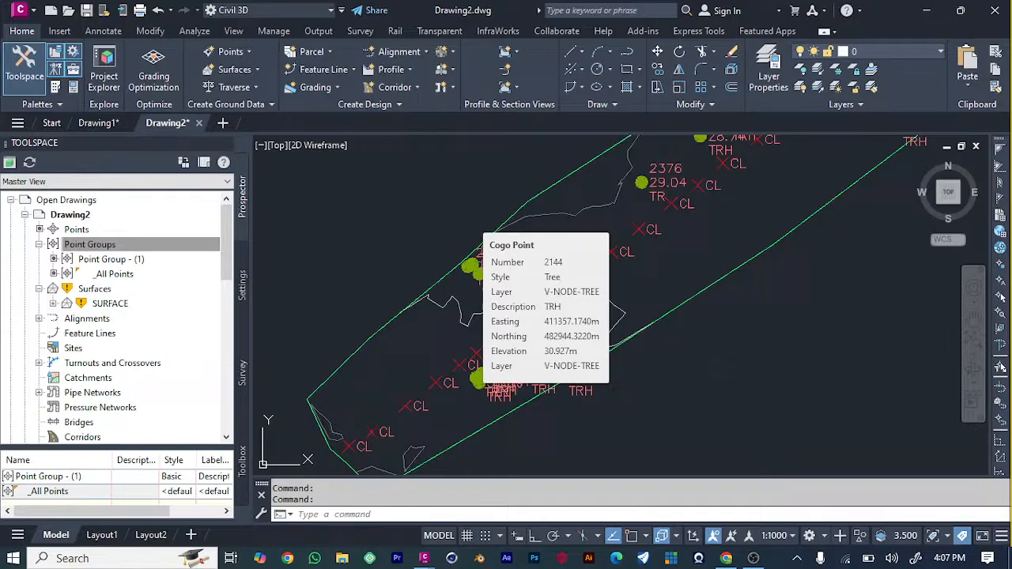
# Follow the line of CL points along the whole surface and check the full extent of the route.
pyautogui.moveTo(493, 348); pyautogui.dragTo(357, 432, button='middle')
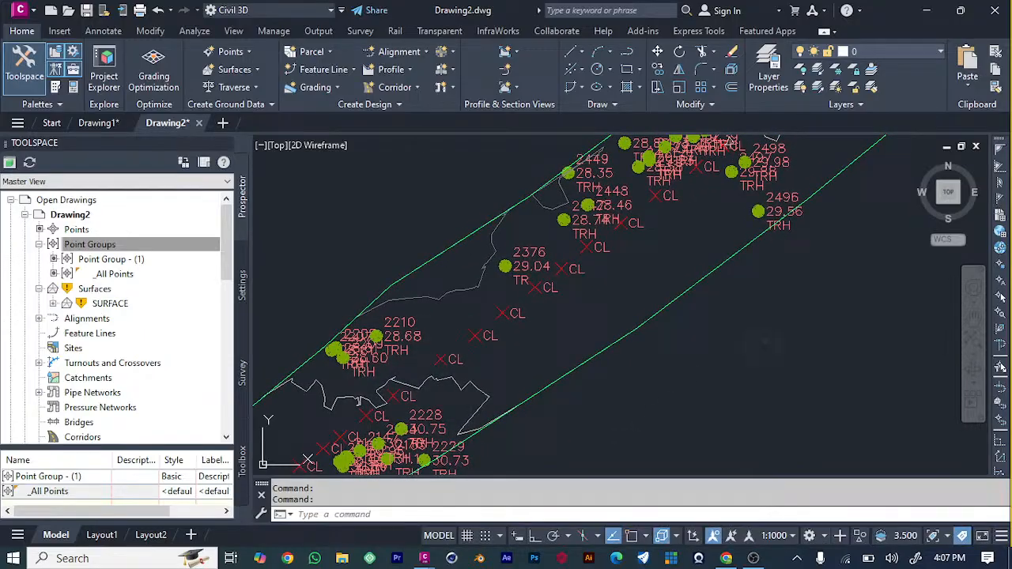
pyautogui.moveTo(765, 346)
pyautogui.mouseDown(button='middle')
pyautogui.moveTo(673, 443)
pyautogui.moveTo(628, 472)
pyautogui.mouseUp(button='middle')
pyautogui.moveTo(819, 331); pyautogui.dragTo(647, 460, button='middle')
pyautogui.moveTo(800, 311); pyautogui.dragTo(664, 429, button='middle')
pyautogui.moveTo(819, 296); pyautogui.dragTo(641, 443, button='middle')
pyautogui.moveTo(814, 335); pyautogui.dragTo(626, 434, button='middle')
pyautogui.moveTo(860, 331); pyautogui.dragTo(618, 448, button='middle')
pyautogui.moveTo(860, 364); pyautogui.dragTo(624, 416, button='middle')
pyautogui.moveTo(834, 378); pyautogui.dragTo(617, 393, button='middle')
pyautogui.moveTo(862, 357); pyautogui.dragTo(625, 376, button='middle')
pyautogui.moveTo(852, 376); pyautogui.dragTo(692, 368, button='middle')
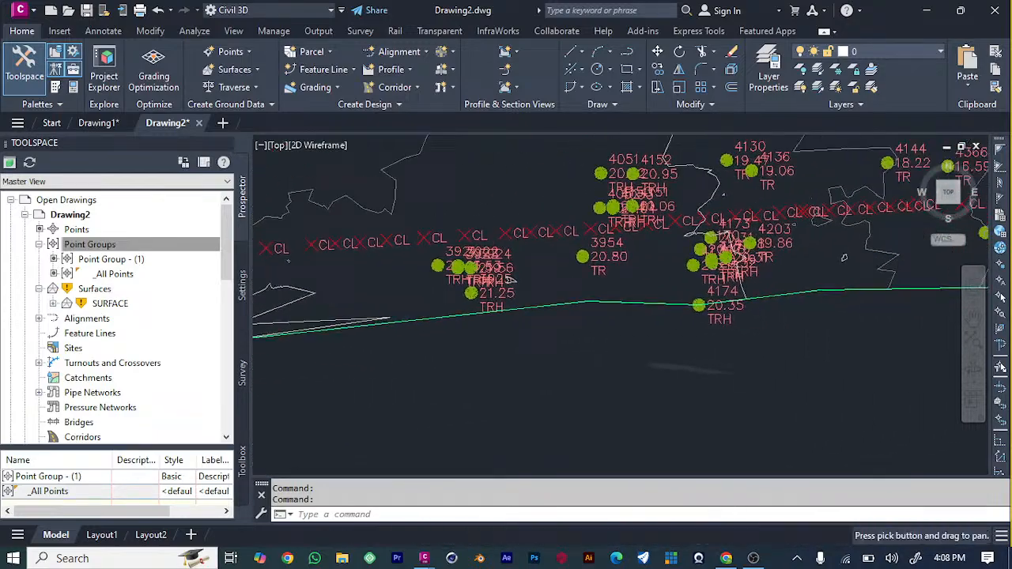
pyautogui.moveTo(843, 257); pyautogui.dragTo(757, 262, button='middle')
pyautogui.moveTo(854, 237)
pyautogui.mouseDown(button='middle')
pyautogui.moveTo(639, 258)
pyautogui.moveTo(641, 224)
pyautogui.mouseUp(button='middle')
pyautogui.moveTo(813, 246); pyautogui.dragTo(698, 329, button='middle')
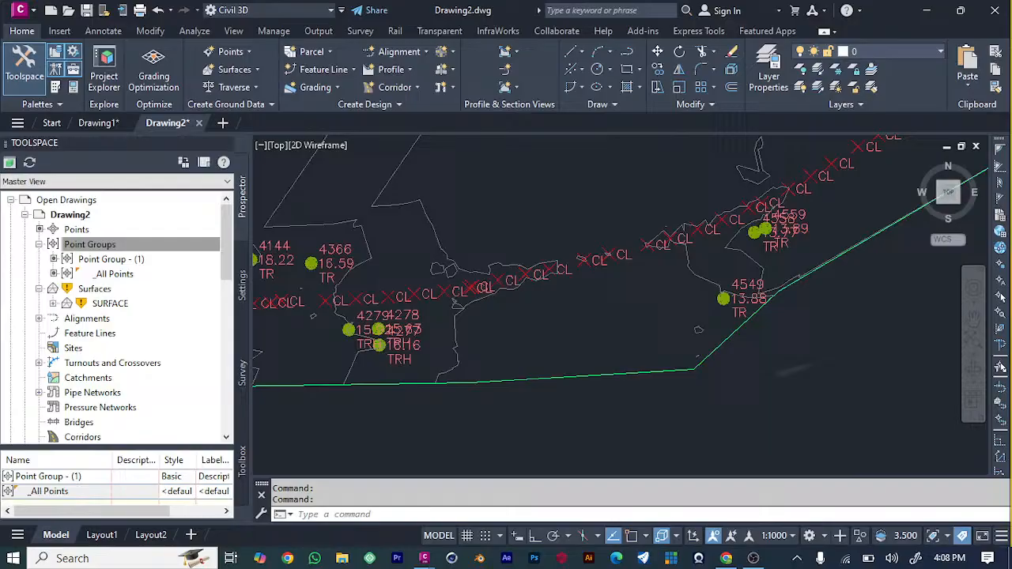
pyautogui.moveTo(794, 368); pyautogui.dragTo(673, 404, button='middle')
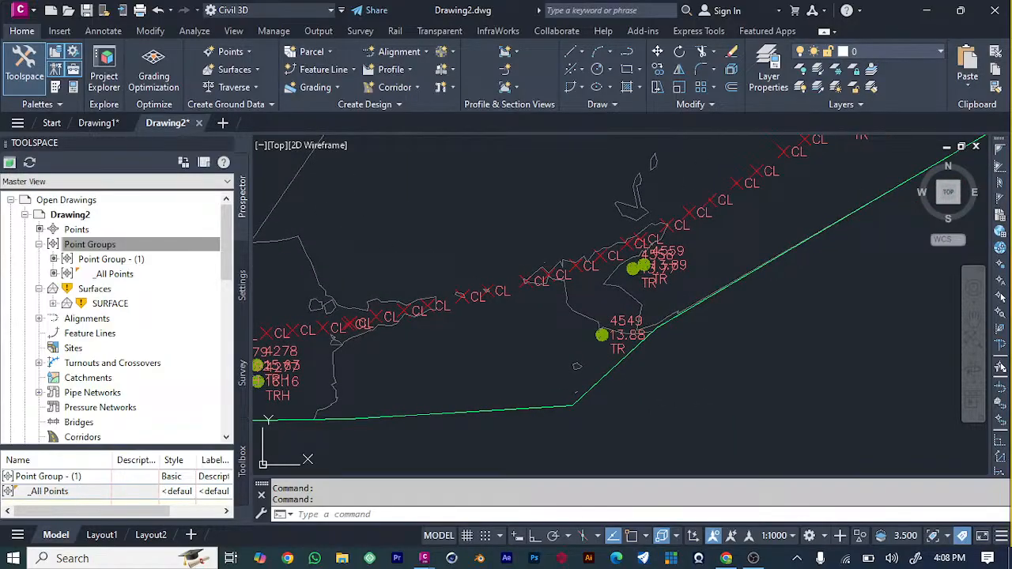
pyautogui.moveTo(852, 205); pyautogui.dragTo(624, 407, button='middle')
pyautogui.moveTo(835, 146); pyautogui.dragTo(620, 310, button='middle')
pyautogui.moveTo(628, 229); pyautogui.dragTo(594, 342, button='middle')
pyautogui.moveTo(633, 198); pyautogui.dragTo(581, 351, button='middle')
pyautogui.moveTo(601, 197)
pyautogui.mouseDown(button='middle')
pyautogui.moveTo(618, 348)
pyautogui.moveTo(629, 341)
pyautogui.moveTo(620, 363)
pyautogui.moveTo(615, 350)
pyautogui.mouseUp(button='middle')
pyautogui.moveTo(610, 276)
pyautogui.mouseDown(button='middle')
pyautogui.moveTo(631, 305)
pyautogui.moveTo(650, 237)
pyautogui.mouseUp(button='middle')
pyautogui.moveTo(609, 348); pyautogui.dragTo(680, 214, button='middle')
pyautogui.moveTo(617, 391); pyautogui.dragTo(706, 167, button='middle')
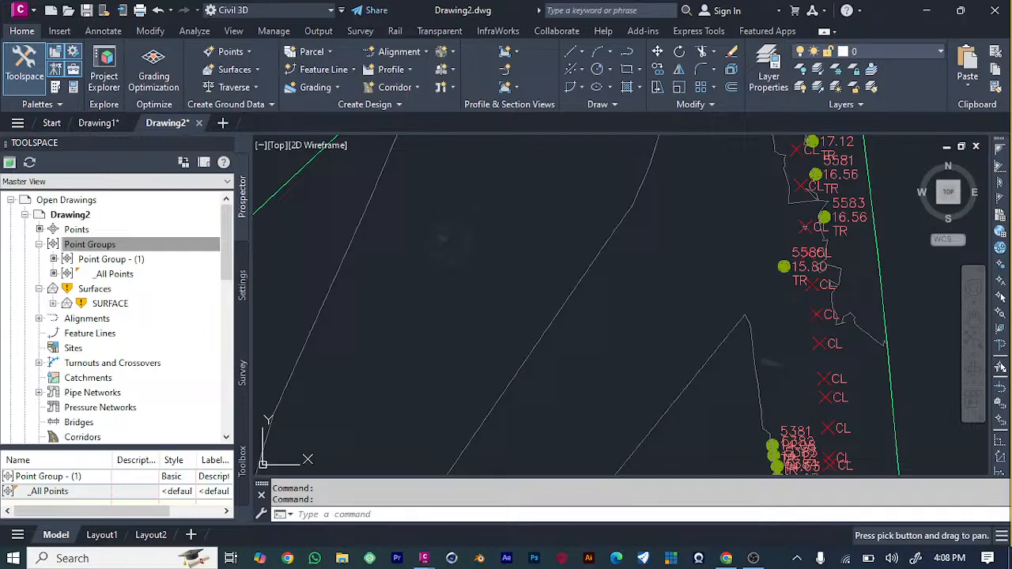
pyautogui.scroll(-3, 619, 300)
pyautogui.moveTo(619, 299); pyautogui.dragTo(609, 287, button='middle')
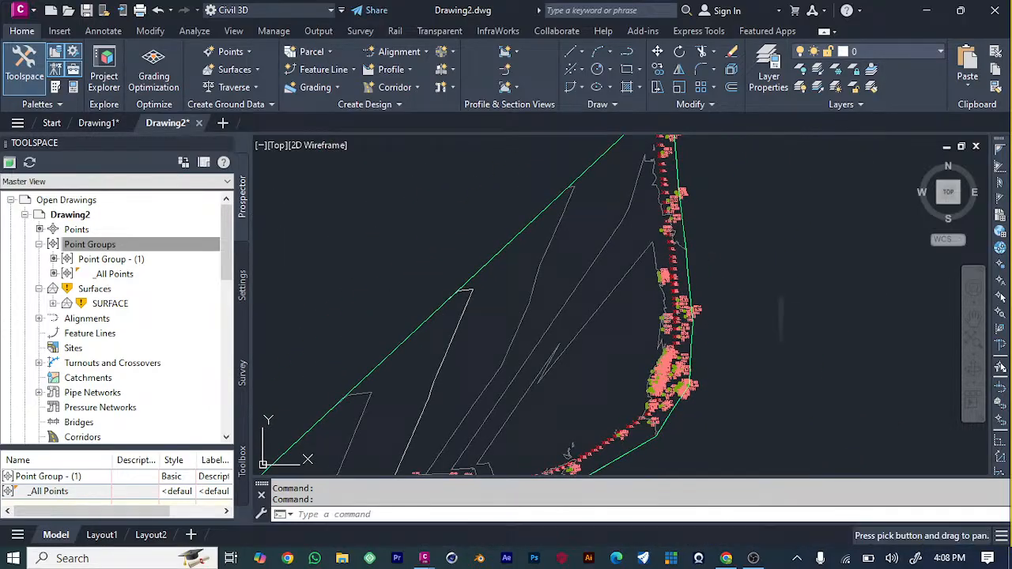
pyautogui.moveTo(613, 368); pyautogui.dragTo(639, 167, button='middle')
pyautogui.moveTo(565, 304)
pyautogui.mouseDown(button='middle')
pyautogui.moveTo(675, 271)
pyautogui.moveTo(698, 313)
pyautogui.mouseUp(button='middle')
pyautogui.moveTo(553, 336); pyautogui.dragTo(680, 295, button='middle')
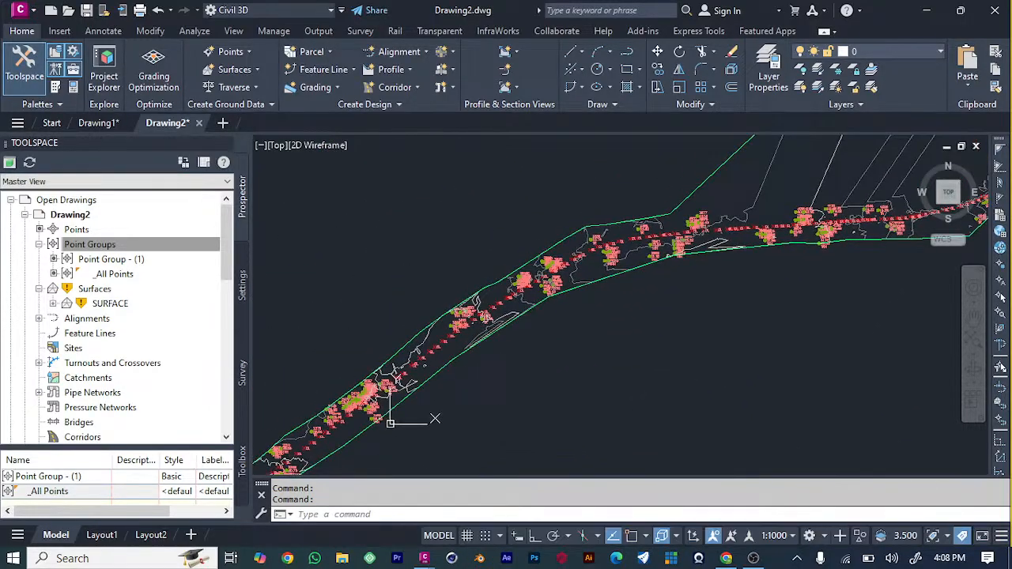
pyautogui.moveTo(569, 375)
pyautogui.mouseDown(button='middle')
pyautogui.moveTo(633, 330)
pyautogui.moveTo(623, 329)
pyautogui.mouseUp(button='middle')
pyautogui.scroll(-1, 340, 455)
pyautogui.scroll(-4, 495, 368)
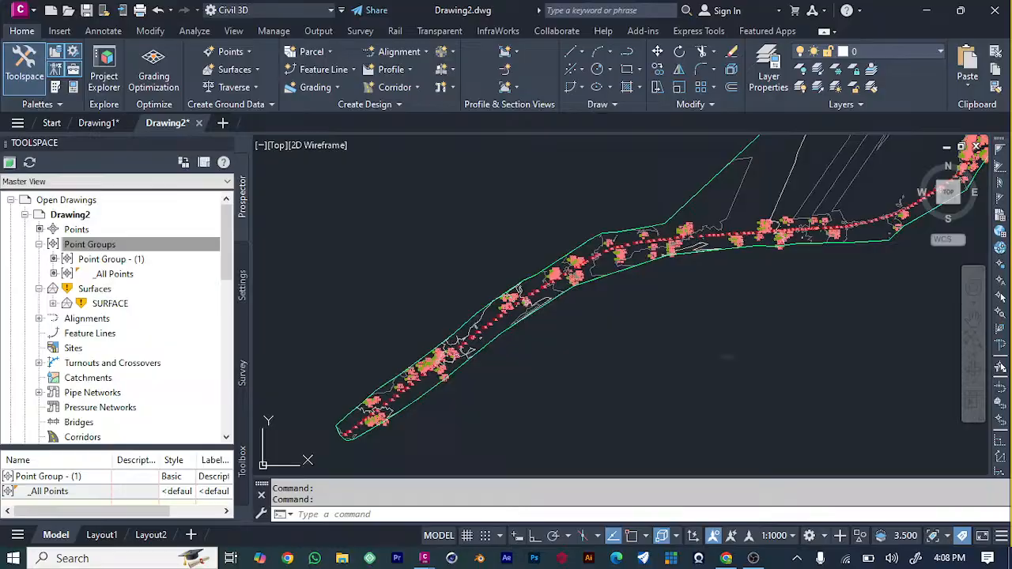
pyautogui.scroll(-2, 531, 395)
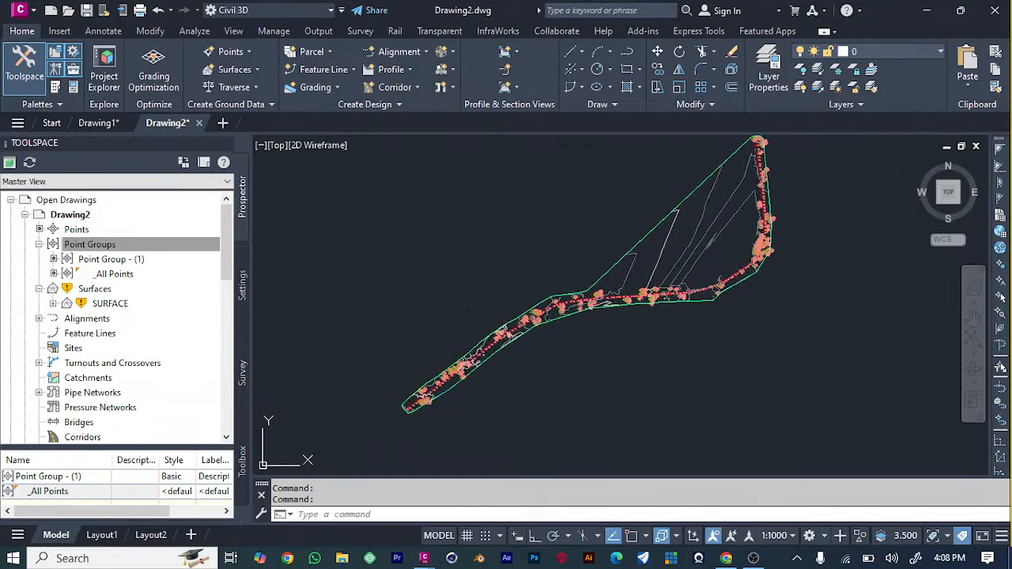
# Start creating an alignment with the layout tools for the CL points and name it SURFACE ROAD ALIGNMENT.
pyautogui.scroll(3, 567, 342)
pyautogui.scroll(3, 463, 320)
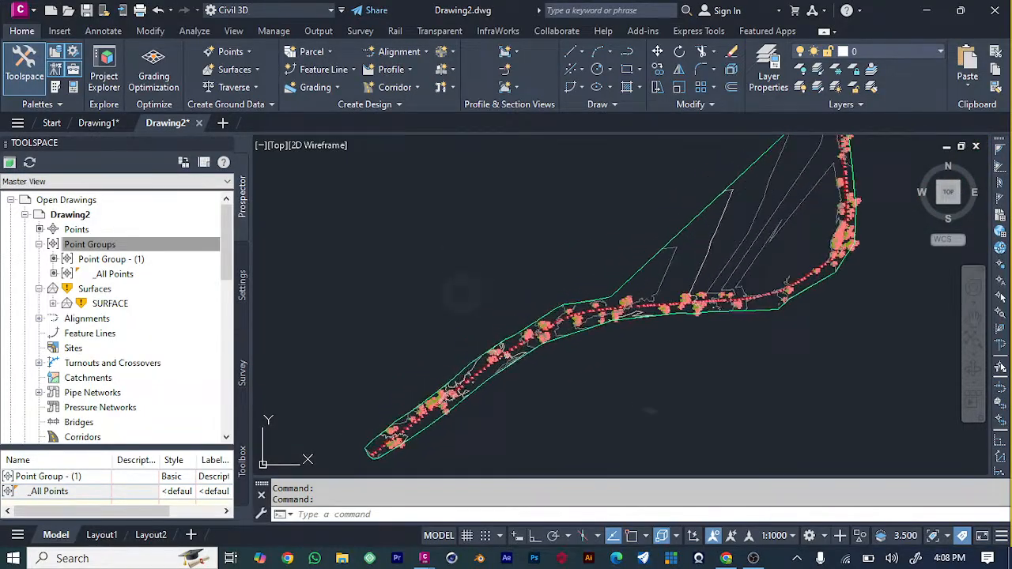
pyautogui.moveTo(463, 322); pyautogui.dragTo(598, 192, button='middle')
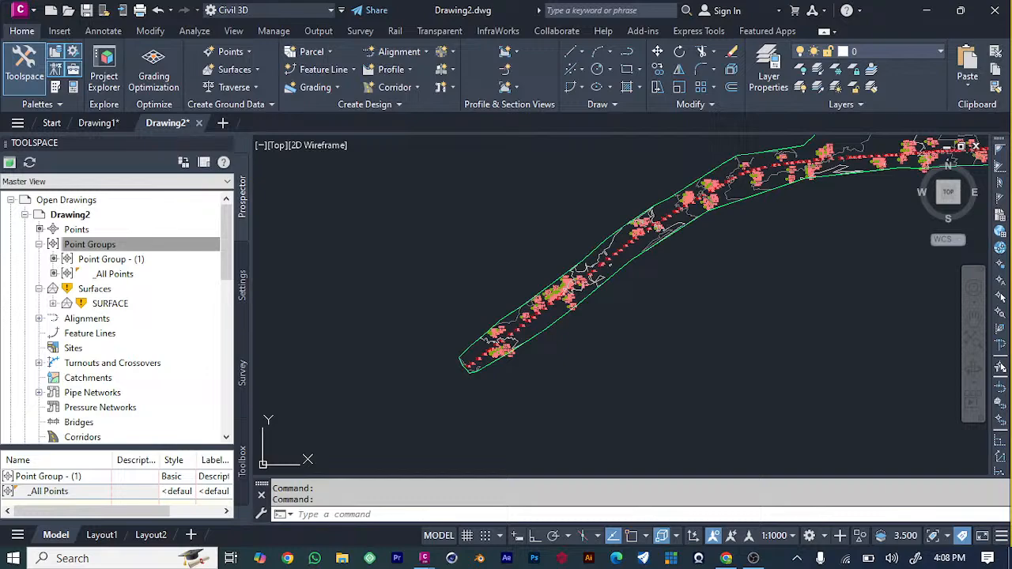
pyautogui.scroll(4, 474, 342)
pyautogui.scroll(3, 494, 395)
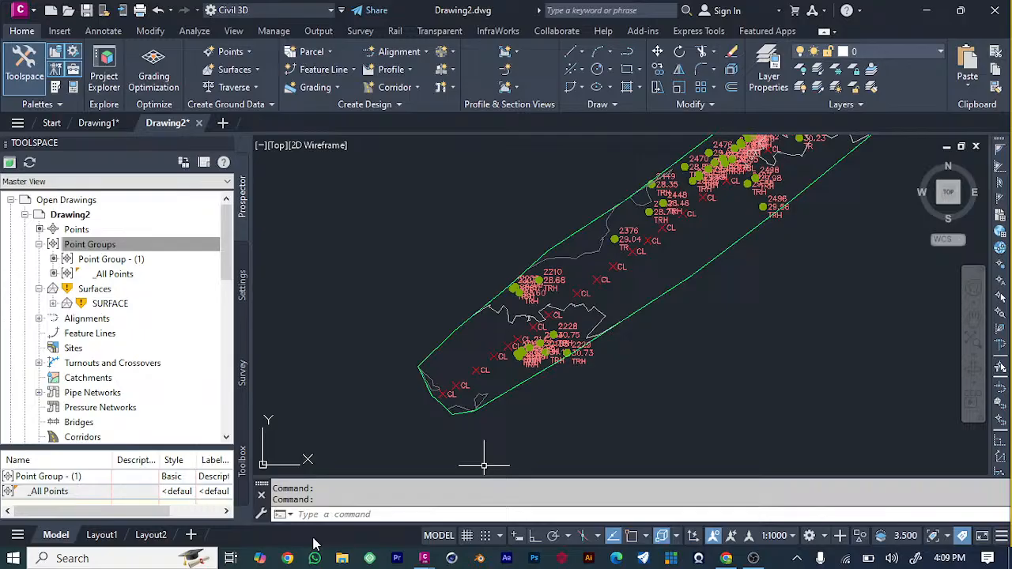
pyautogui.click(432, 51)
pyautogui.click(435, 75)
pyautogui.write('SURFACE ')
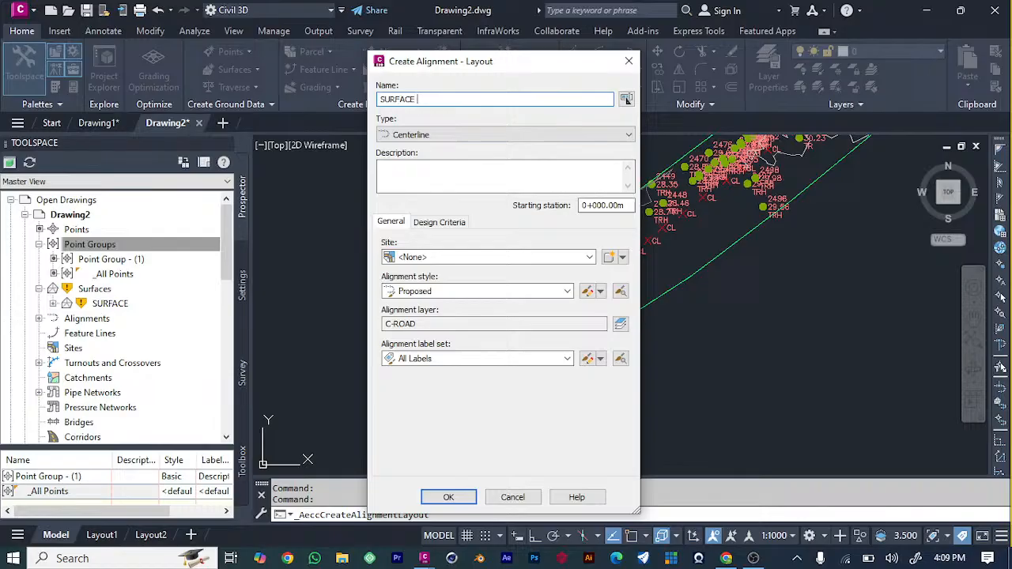
pyautogui.write('ROAD ALIGNMENT')
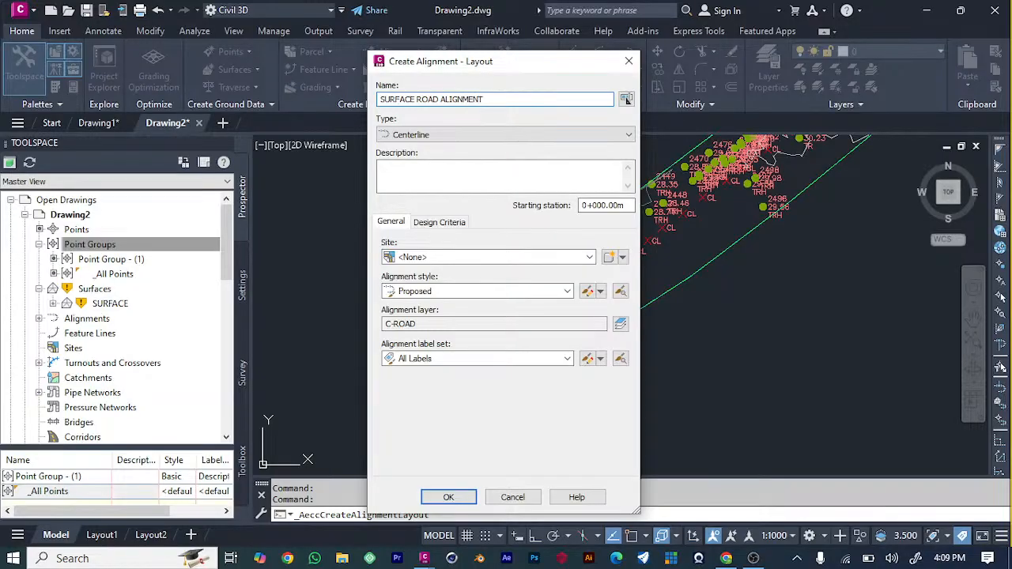
# Keep the alignment type as Centerline and enter the description "SURFACE ROAD cl".
pyautogui.click(458, 136)
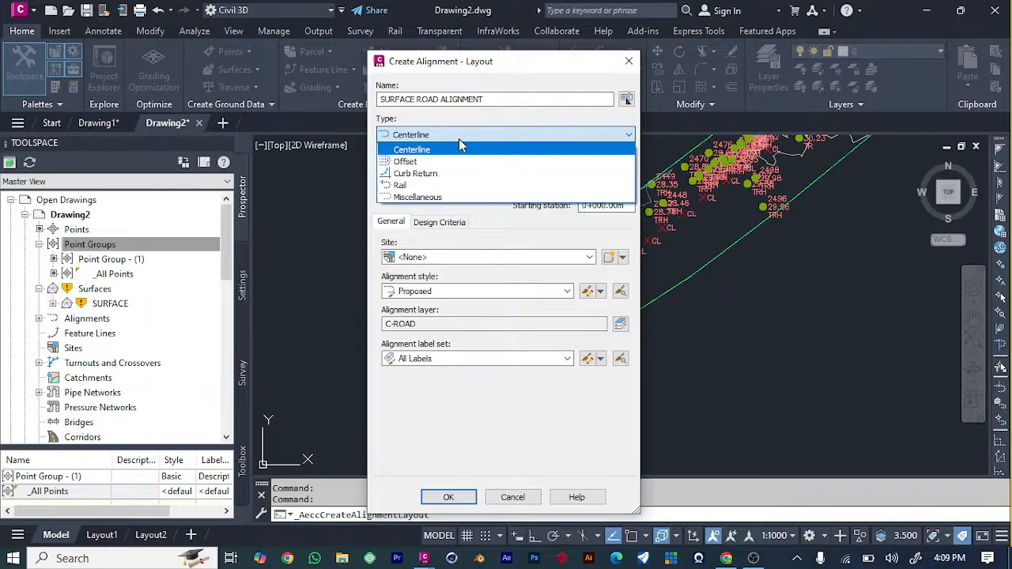
pyautogui.click(460, 140)
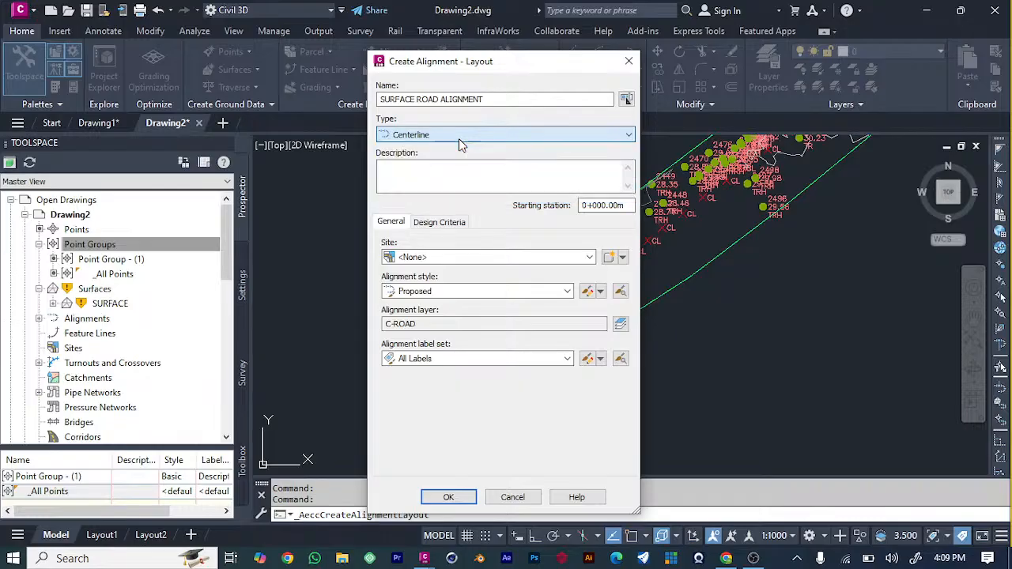
pyautogui.click(417, 166)
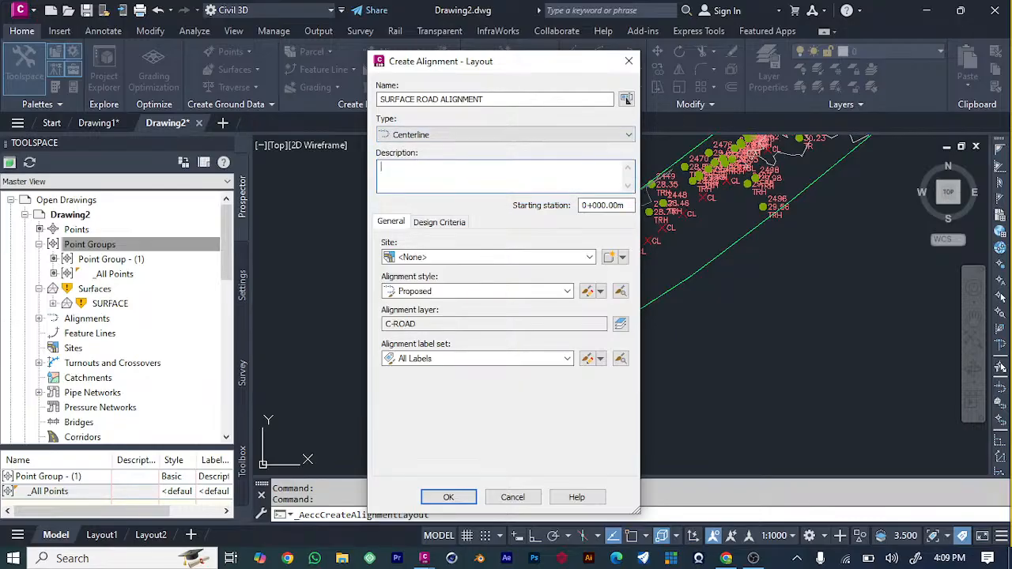
pyautogui.write('SURFACE LOAD ALIGNME')
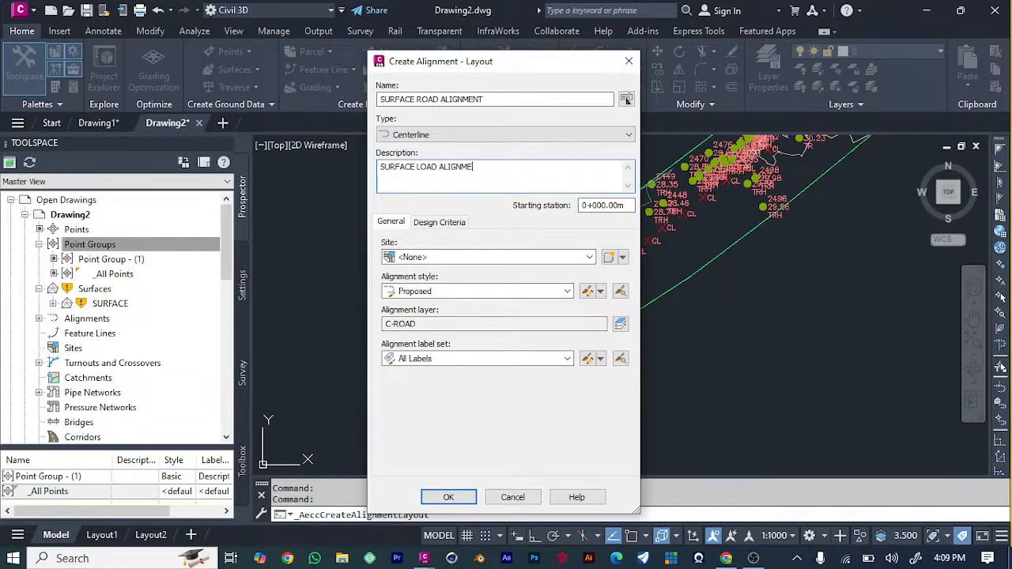
pyautogui.write('NT')
pyautogui.press('BackSpace')
pyautogui.press('BackSpace')
pyautogui.press('BackSpace')
pyautogui.press('BackSpace')
pyautogui.press('BackSpace')
pyautogui.press('BackSpace')
pyautogui.press('BackSpace')
pyautogui.press('BackSpace')
pyautogui.press('BackSpace')
pyautogui.press('BackSpace')
pyautogui.press('BackSpace')
pyautogui.press('BackSpace')
pyautogui.press('BackSpace')
pyautogui.press('BackSpace')
pyautogui.write('ROAD cl')
# Keep the alignment's site as <None> and its style as Proposed, and confirm the alignment settings.
pyautogui.click(488, 259)
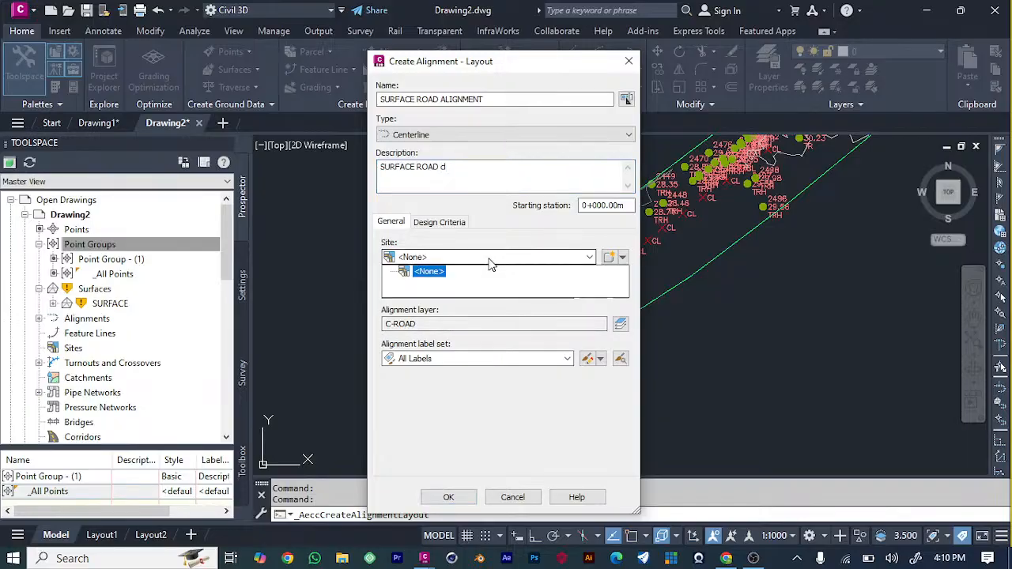
pyautogui.click(489, 260)
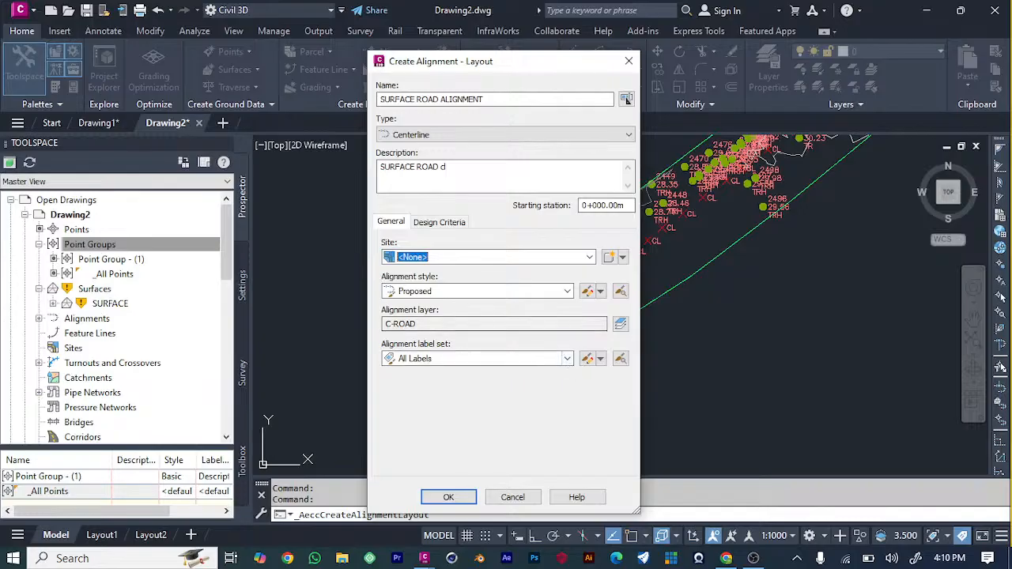
pyautogui.click(545, 292)
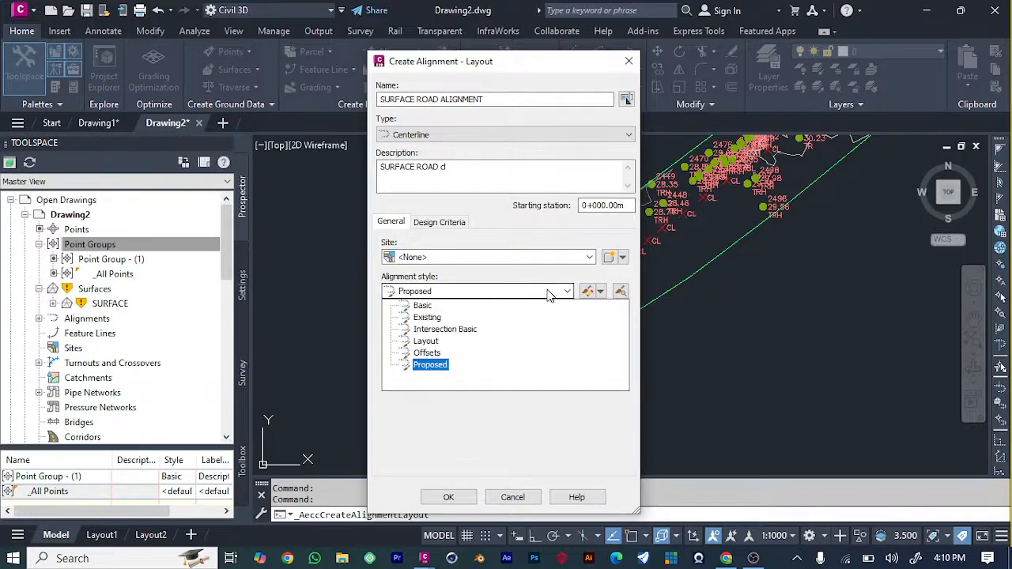
pyautogui.click(550, 294)
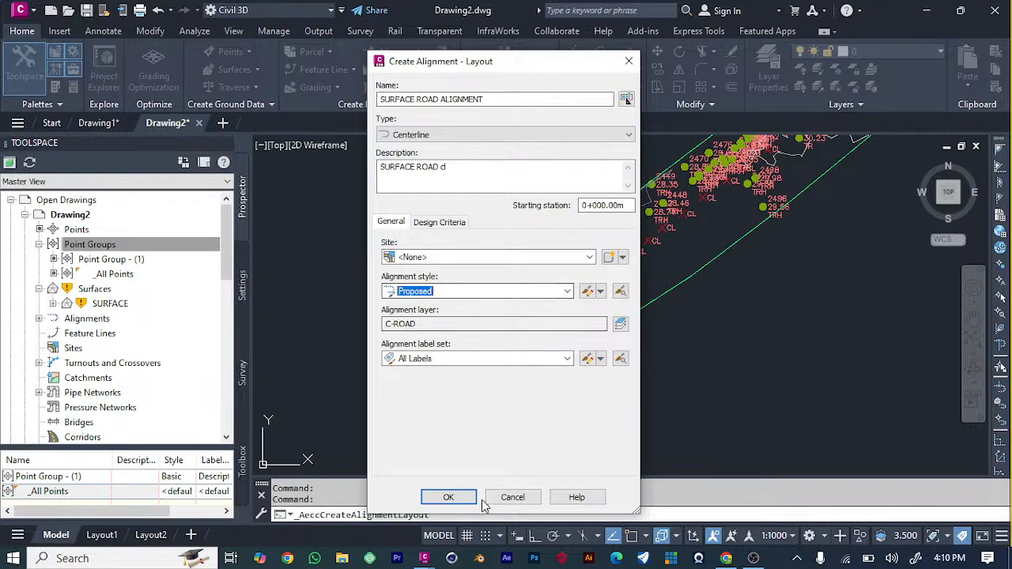
pyautogui.click(449, 497)
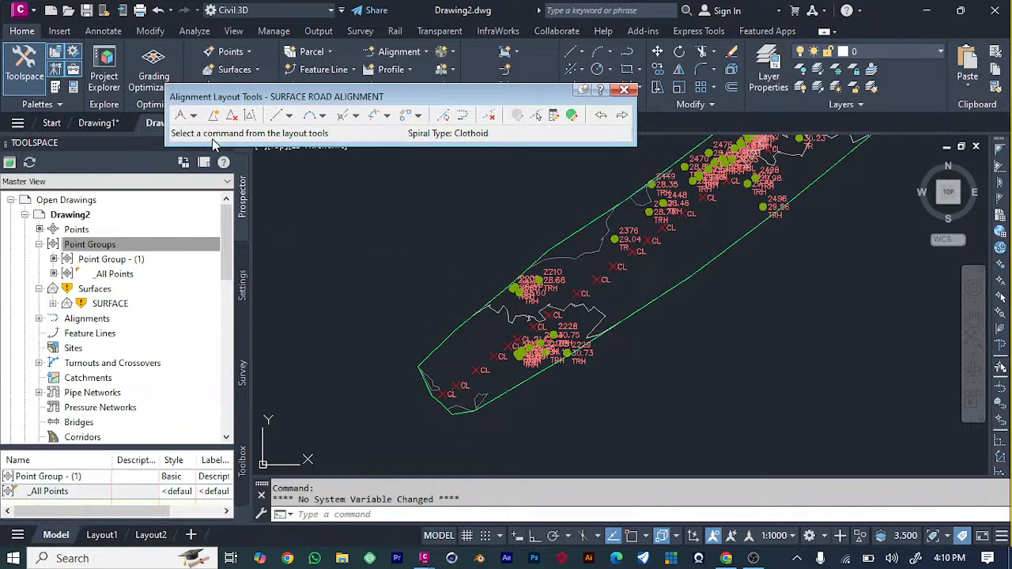
# Draw tangents with curves from the southwesternmost CL point northeast through the successive CL points to just before the dense tree cluster.
pyautogui.click(195, 116)
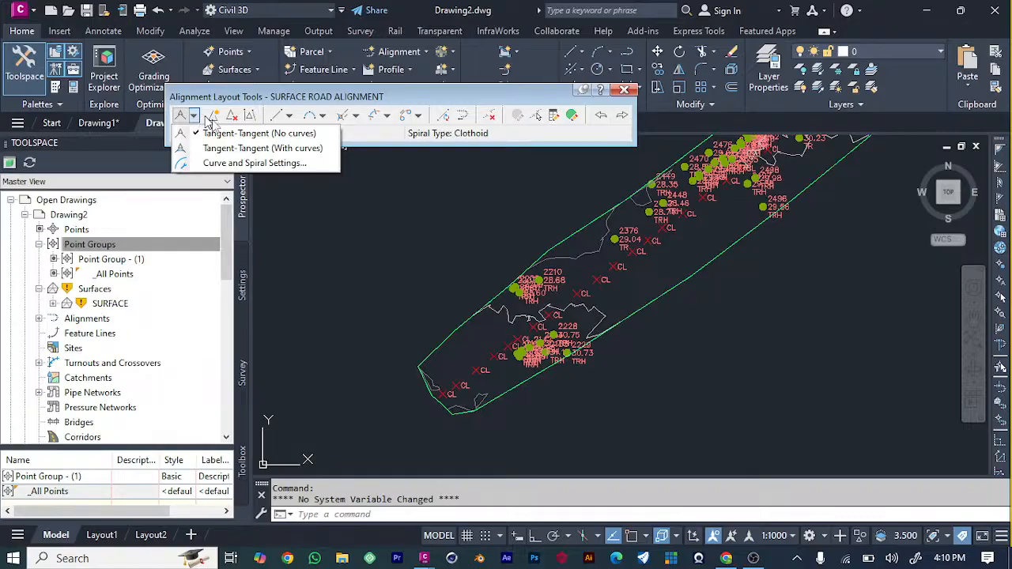
pyautogui.click(235, 148)
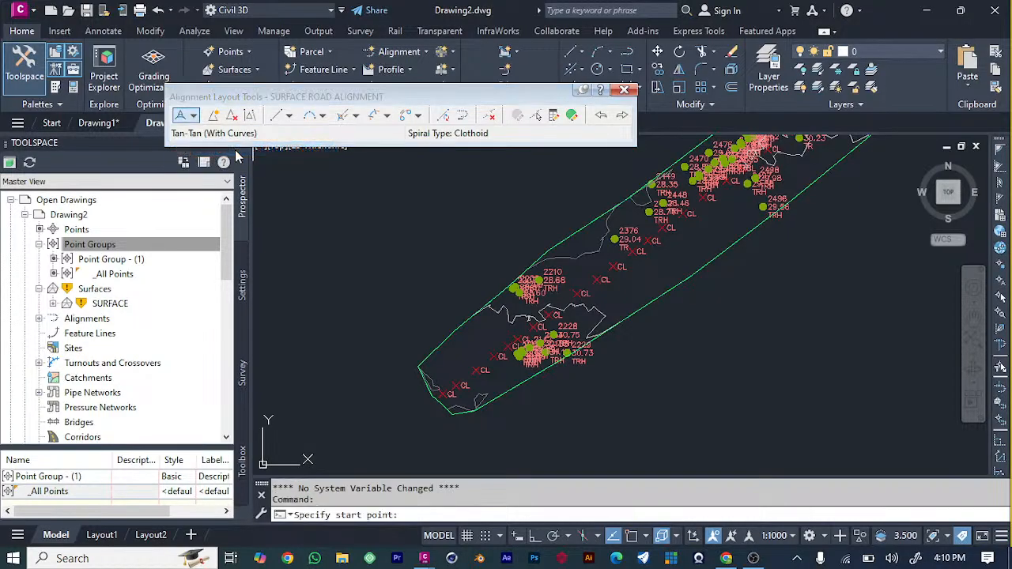
pyautogui.click(443, 393)
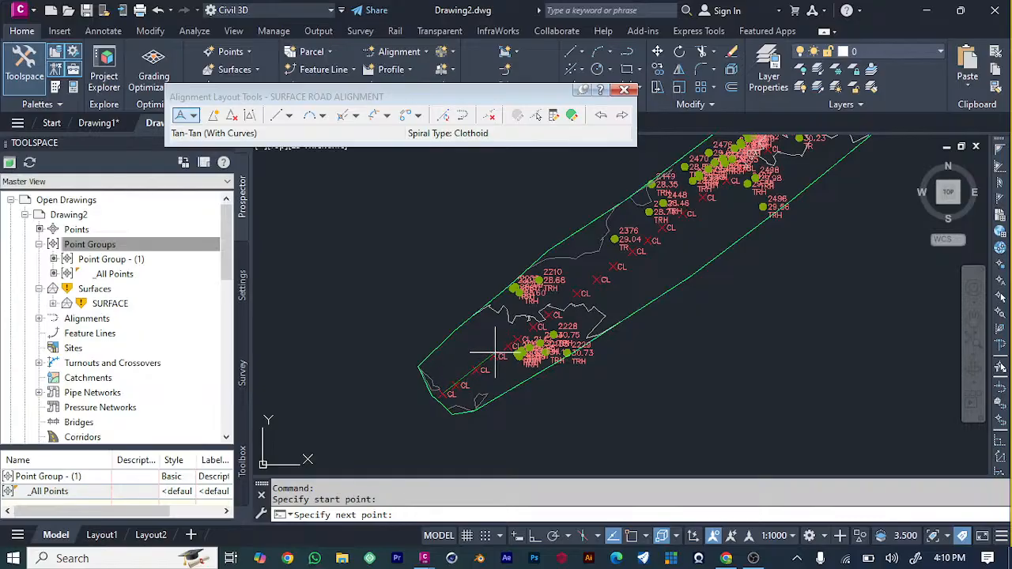
pyautogui.click(456, 385)
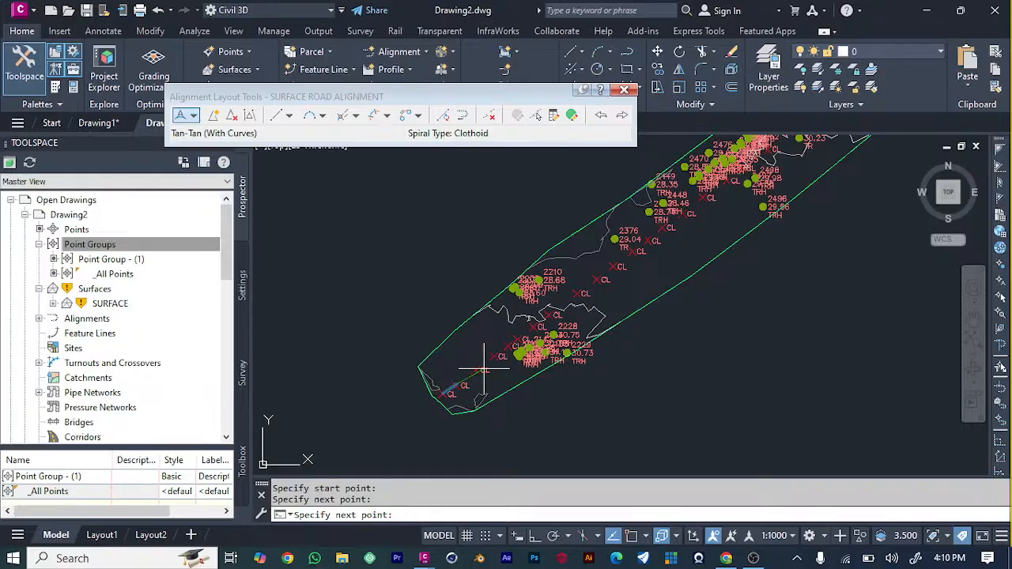
pyautogui.click(494, 361)
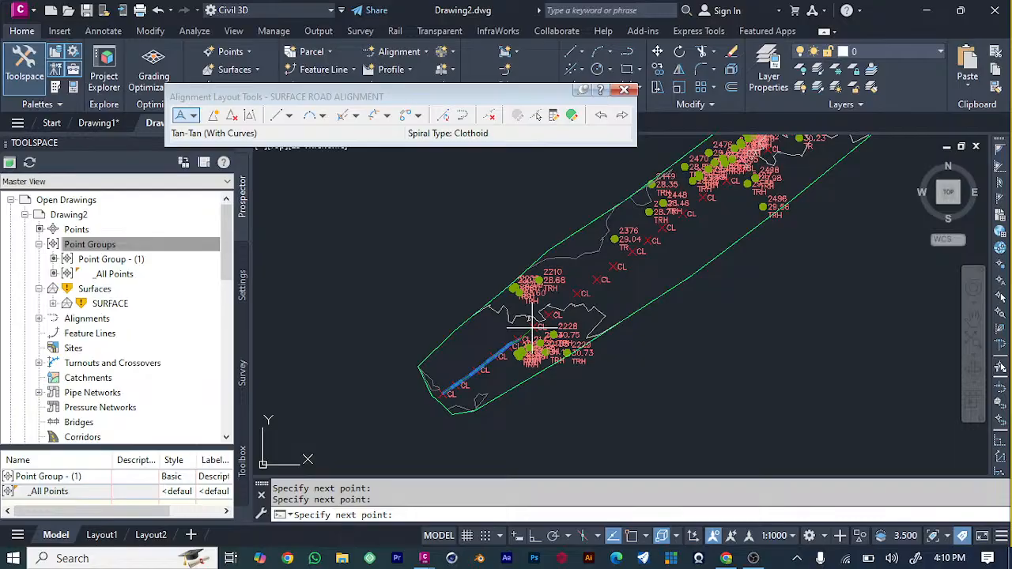
pyautogui.click(578, 293)
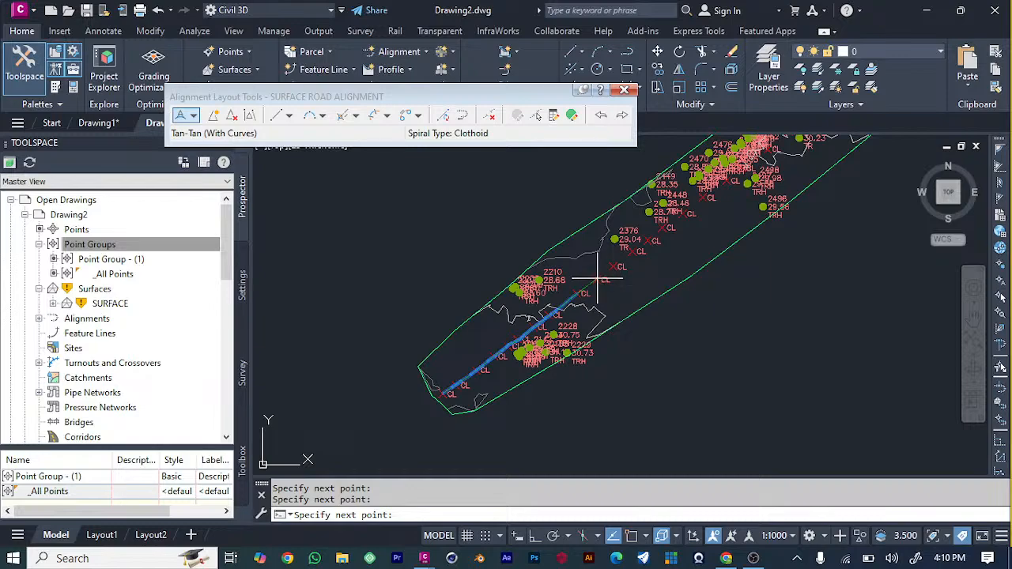
pyautogui.click(599, 278)
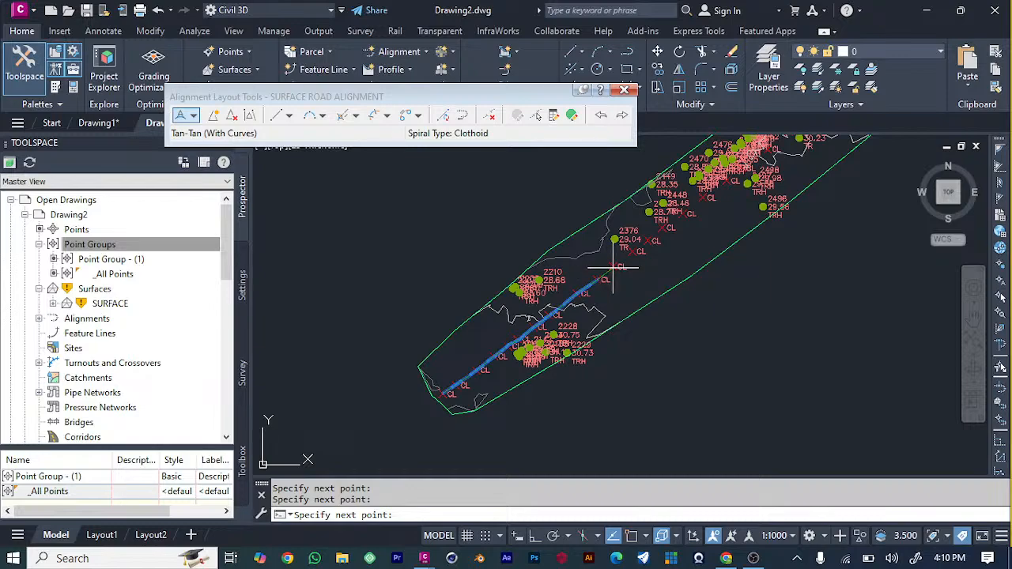
pyautogui.click(615, 268)
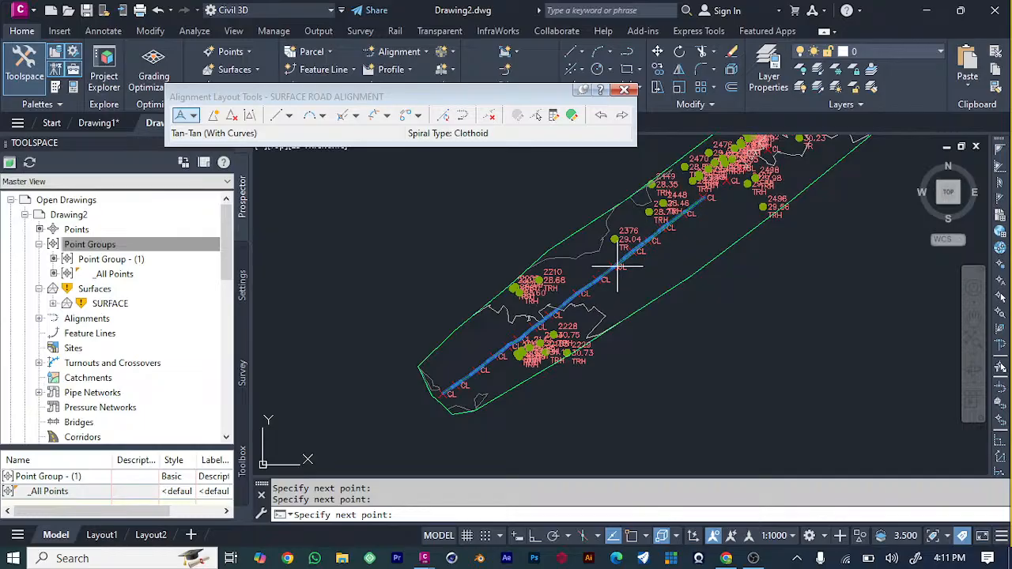
# Continue the alignment northeast through the CL points, past the dense tree cluster, to the CL point beside tree point 3222.
pyautogui.scroll(-2, 625, 277)
pyautogui.scroll(-1, 715, 193)
pyautogui.scroll(3, 723, 188)
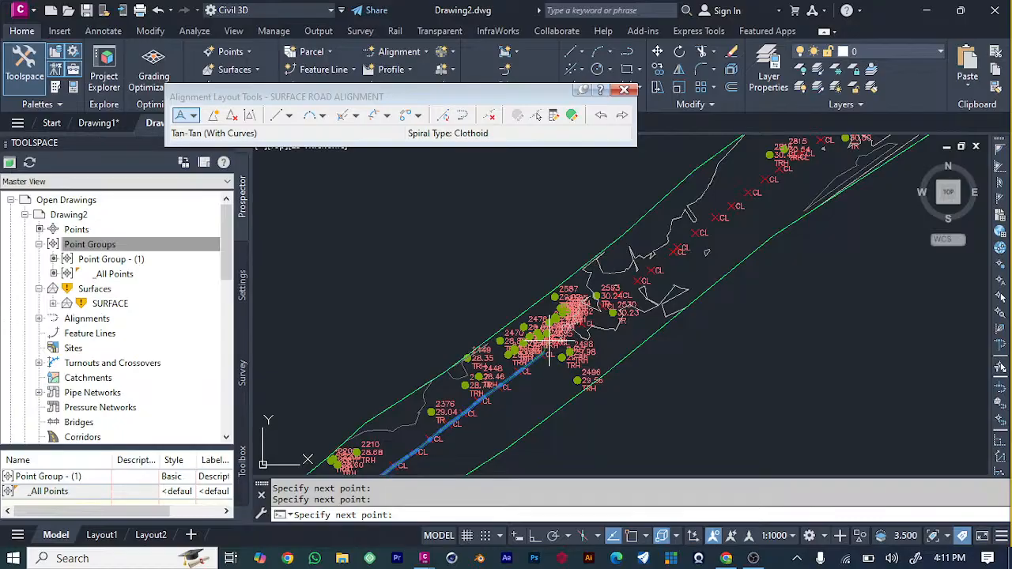
pyautogui.click(599, 310)
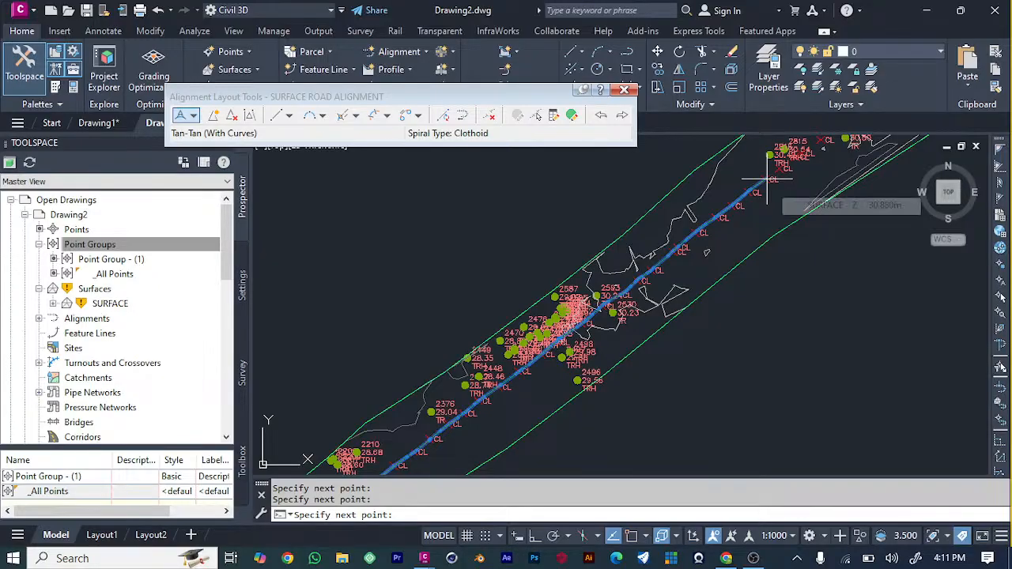
pyautogui.scroll(-5, 498, 423)
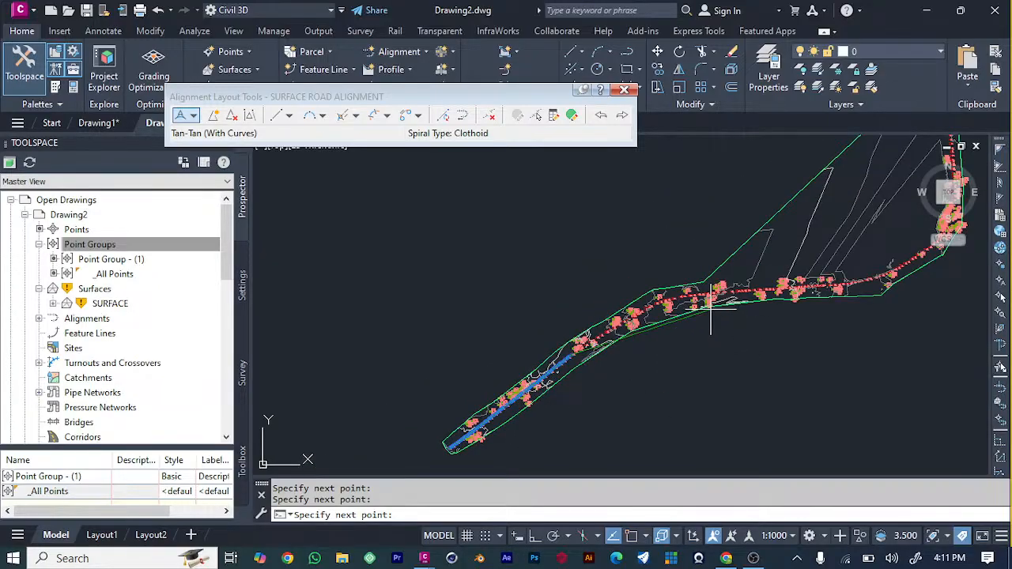
pyautogui.scroll(2, 506, 324)
pyautogui.scroll(2, 375, 421)
pyautogui.scroll(1, 375, 421)
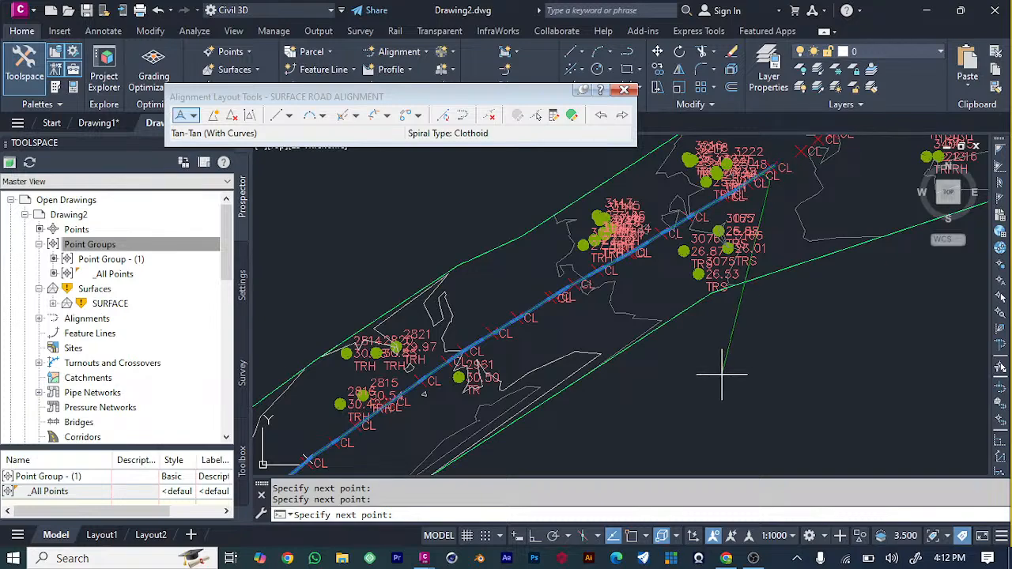
# Extend the alignment east along the gently bending row of CL points to the CL point between tree points 4366 and 4279.
pyautogui.scroll(-5, 606, 322)
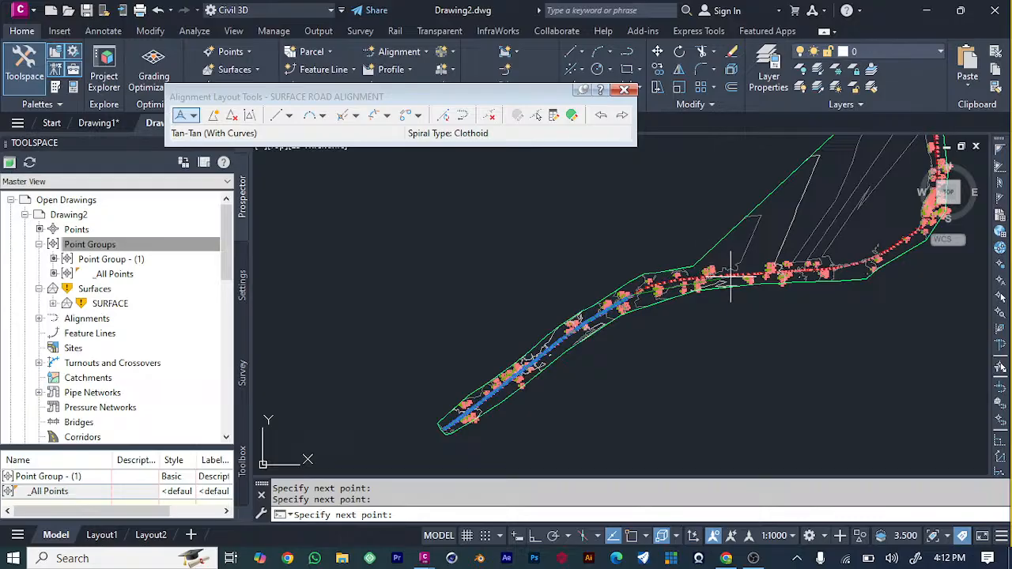
pyautogui.scroll(5, 735, 276)
pyautogui.scroll(-5, 409, 293)
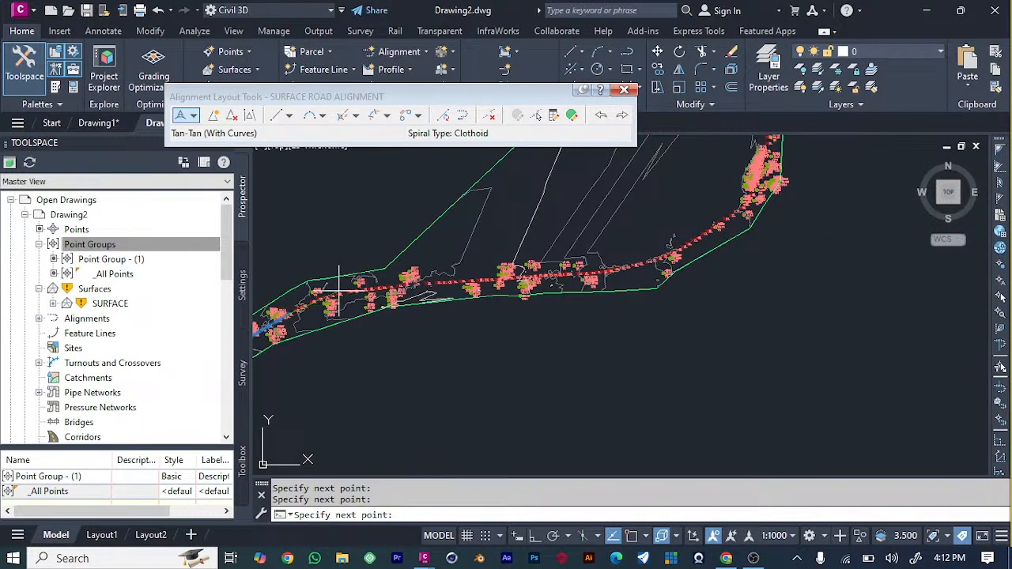
pyautogui.scroll(4, 281, 316)
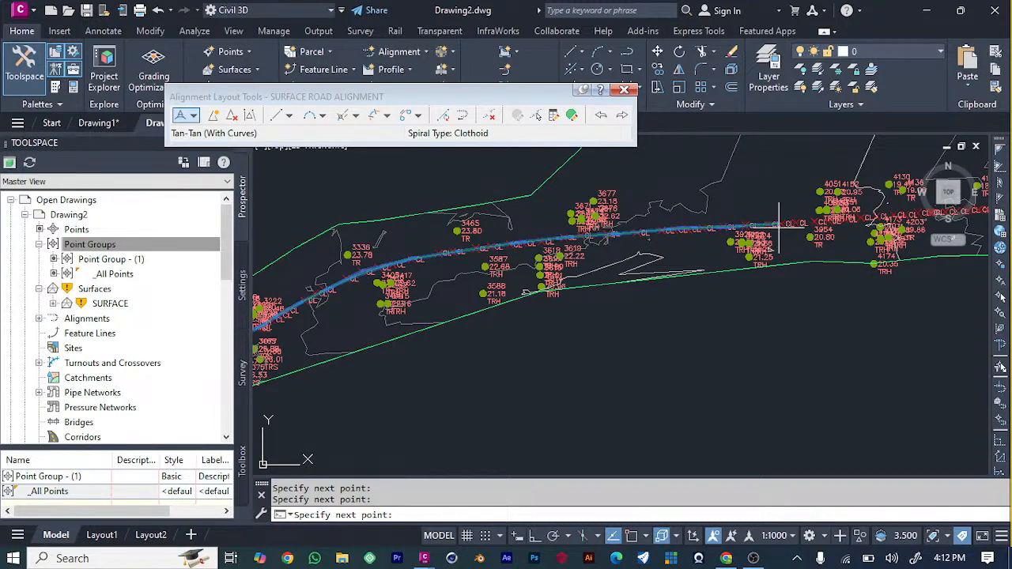
pyautogui.scroll(-3, 661, 269)
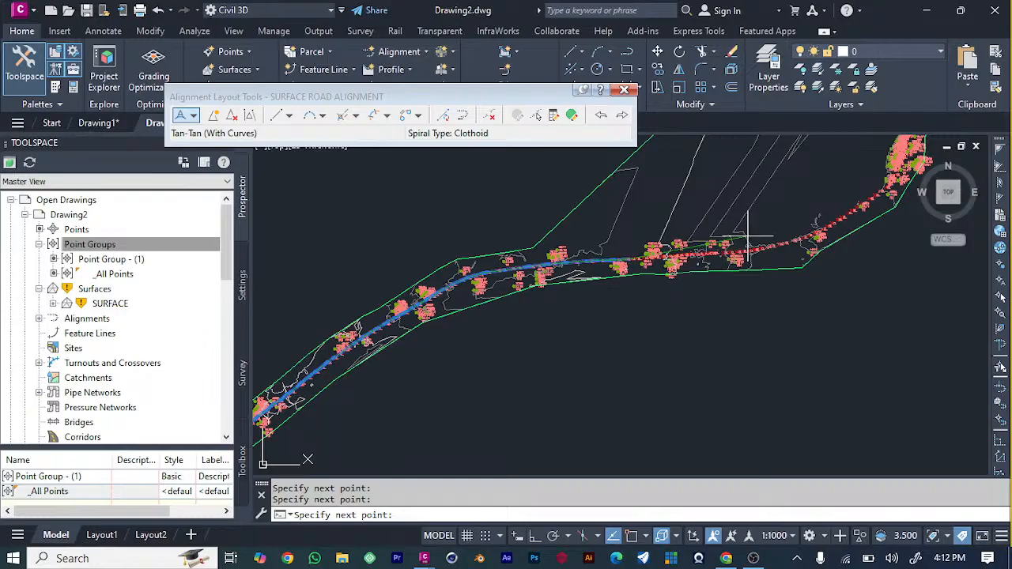
pyautogui.scroll(3, 743, 218)
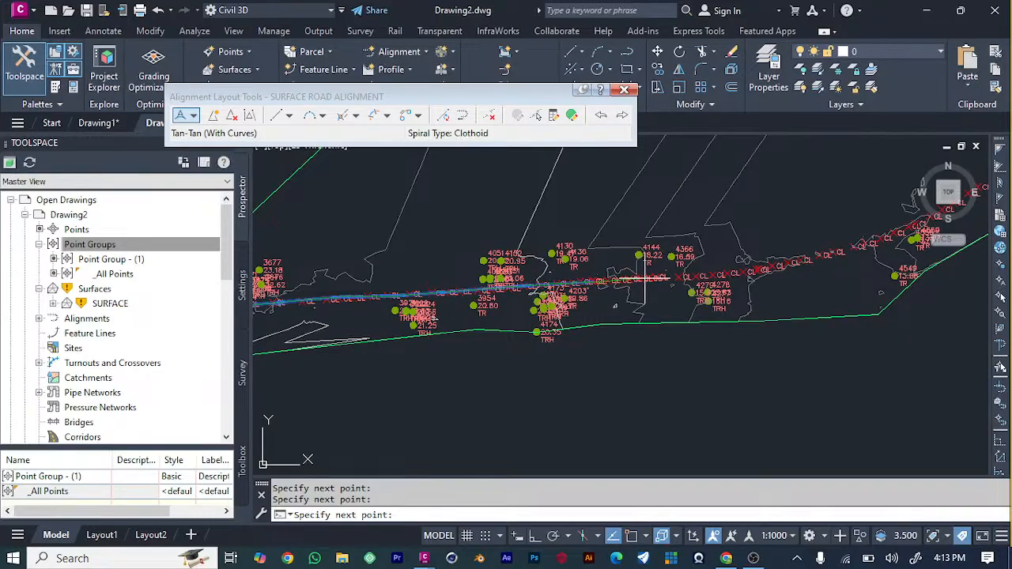
pyautogui.click(700, 278)
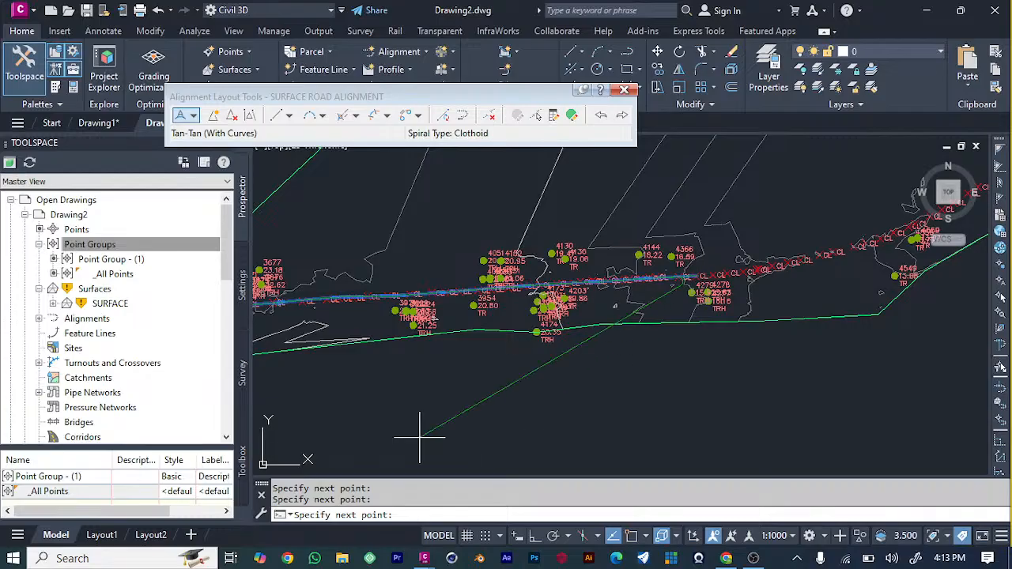
# Extend the alignment northeast through the bending row of CL points to the CL point just northwest of tree point 4884.
pyautogui.scroll(5, 419, 437)
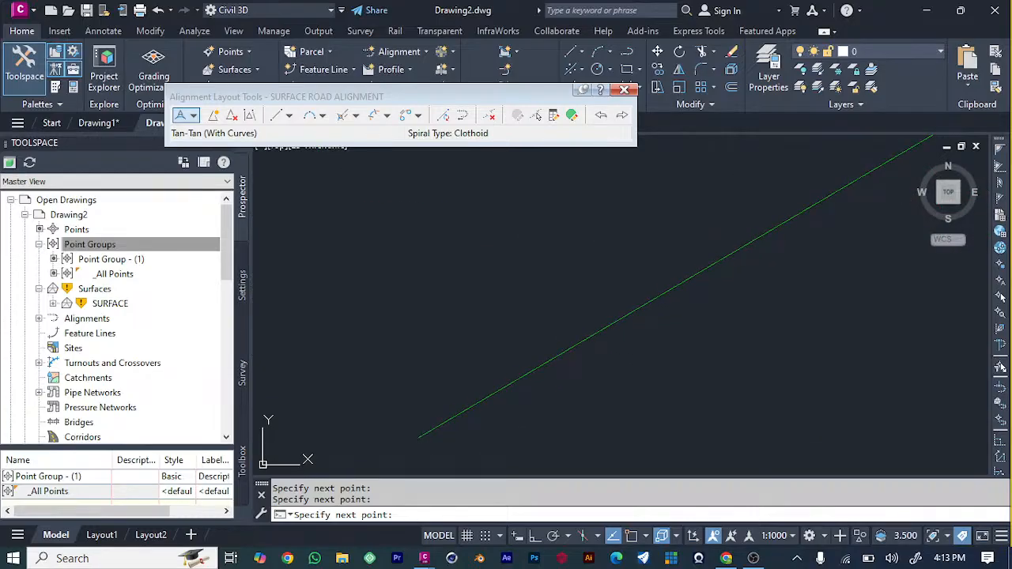
pyautogui.scroll(-5, 419, 437)
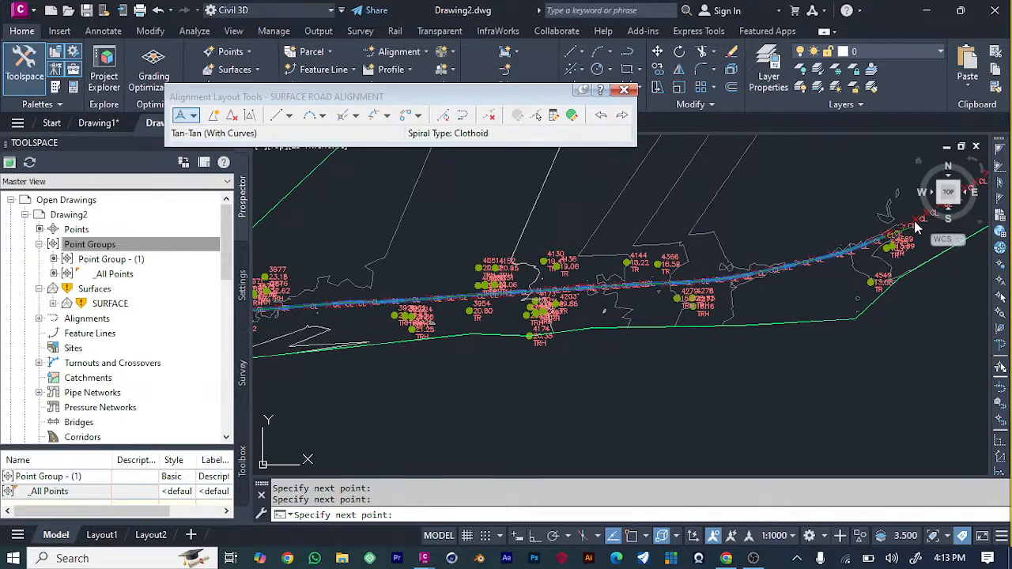
pyautogui.scroll(-5, 823, 257)
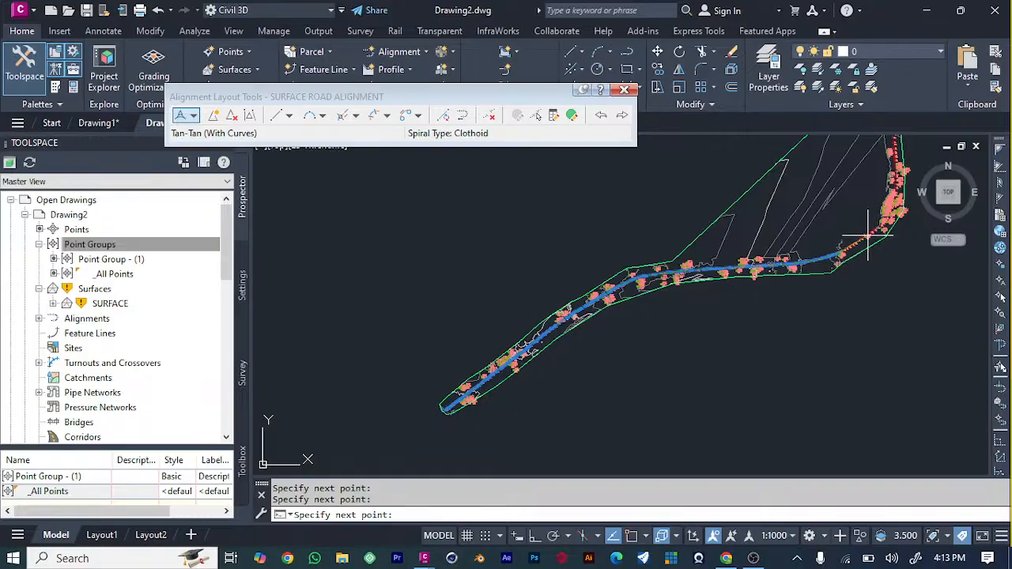
pyautogui.scroll(3, 873, 230)
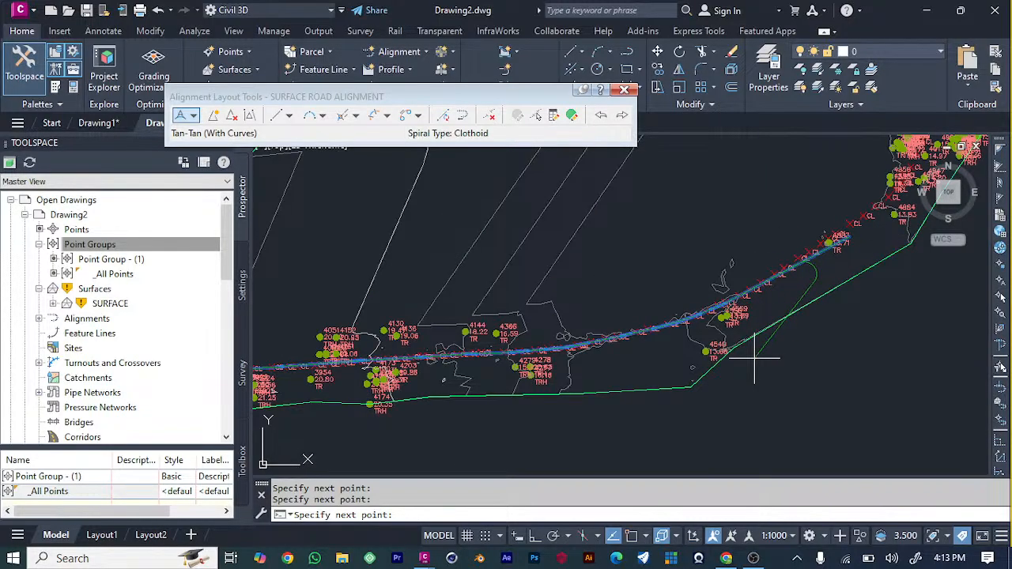
pyautogui.click(875, 204)
pyautogui.scroll(-4, 717, 215)
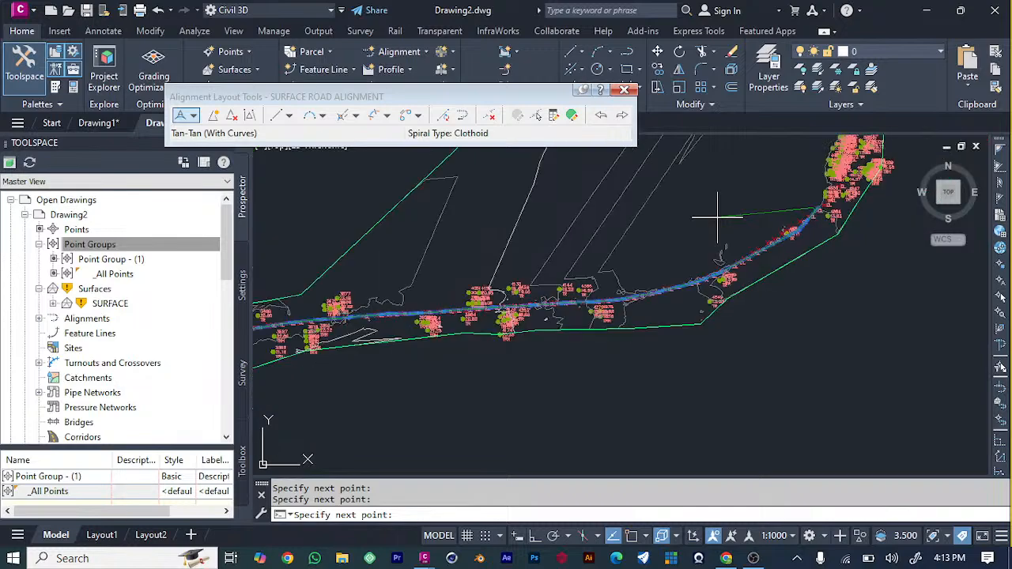
# Continue the alignment north through the CL points past the dense tree cluster to the CL point beside tree point 5106.
pyautogui.scroll(6, 750, 180)
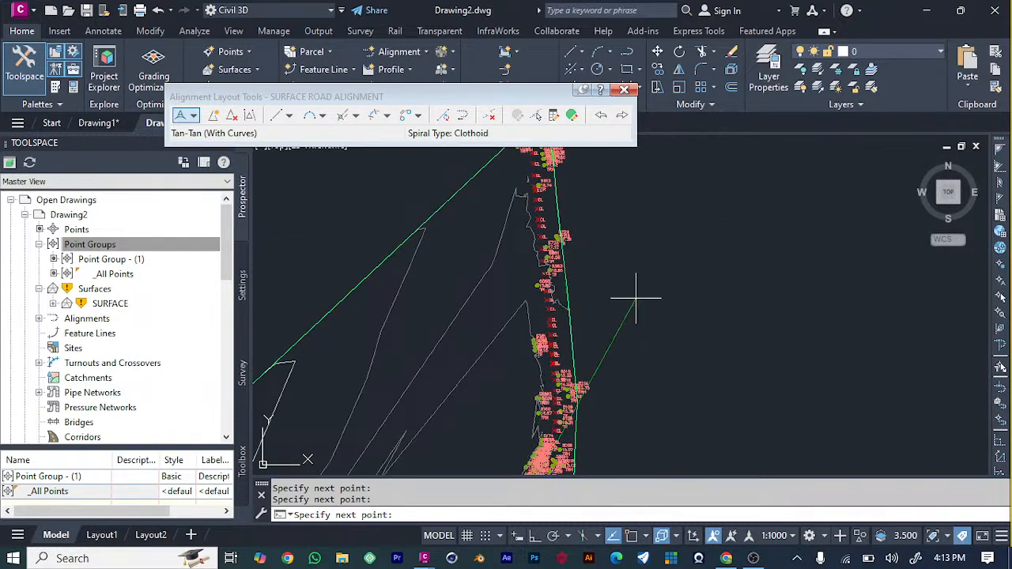
pyautogui.scroll(-4, 554, 408)
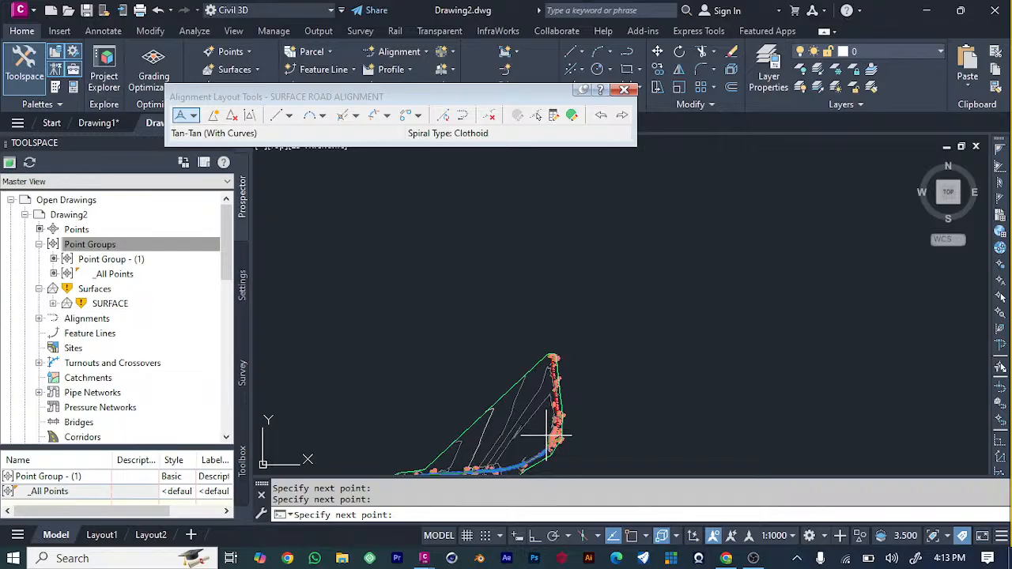
pyautogui.scroll(5, 542, 447)
pyautogui.scroll(2, 542, 449)
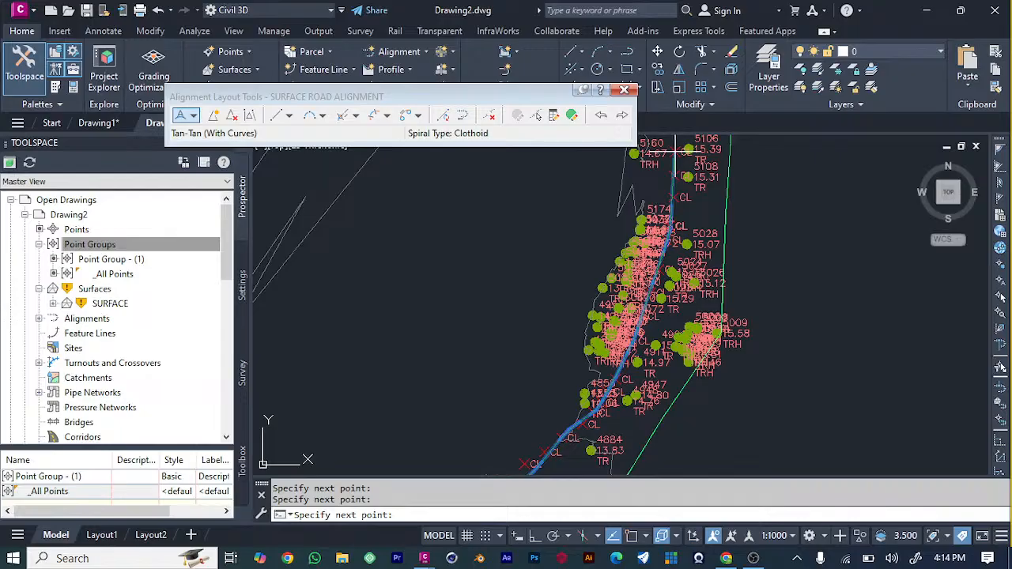
pyautogui.scroll(-4, 688, 206)
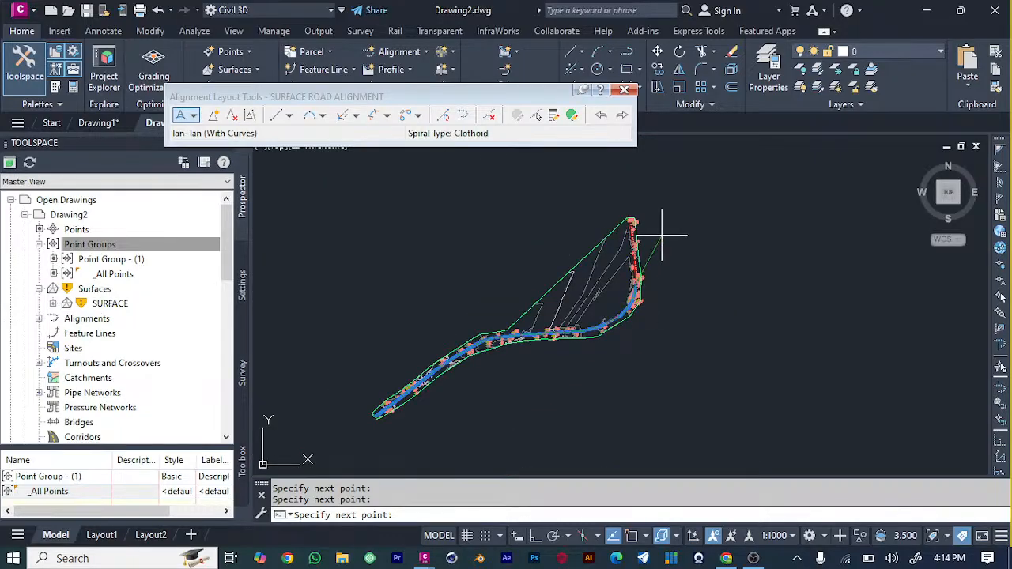
# Extend the alignment north along the remaining CL points to the northernmost CL point beside tree point 5858, and finish the layout.
pyautogui.scroll(4, 625, 221)
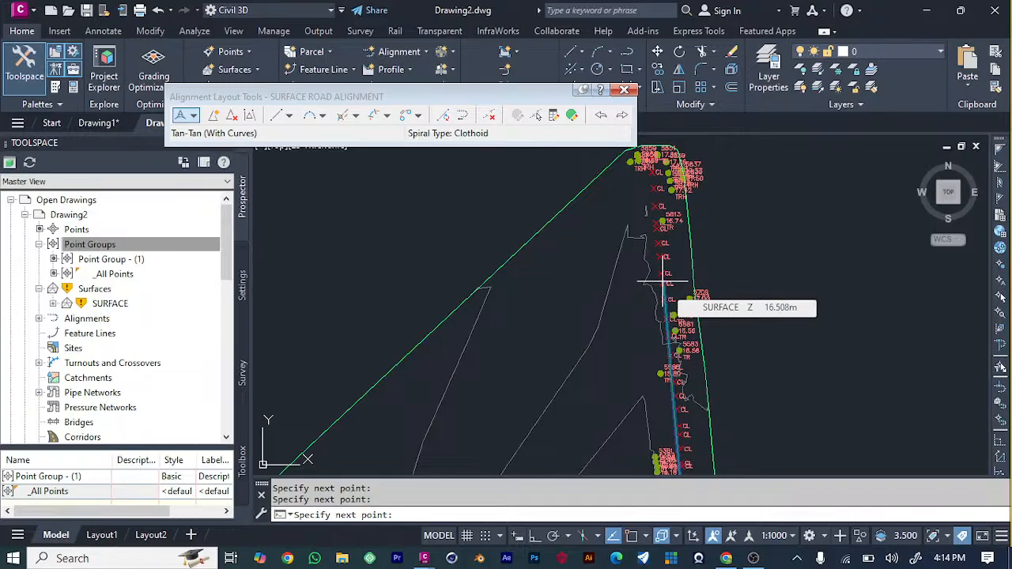
pyautogui.scroll(4, 660, 237)
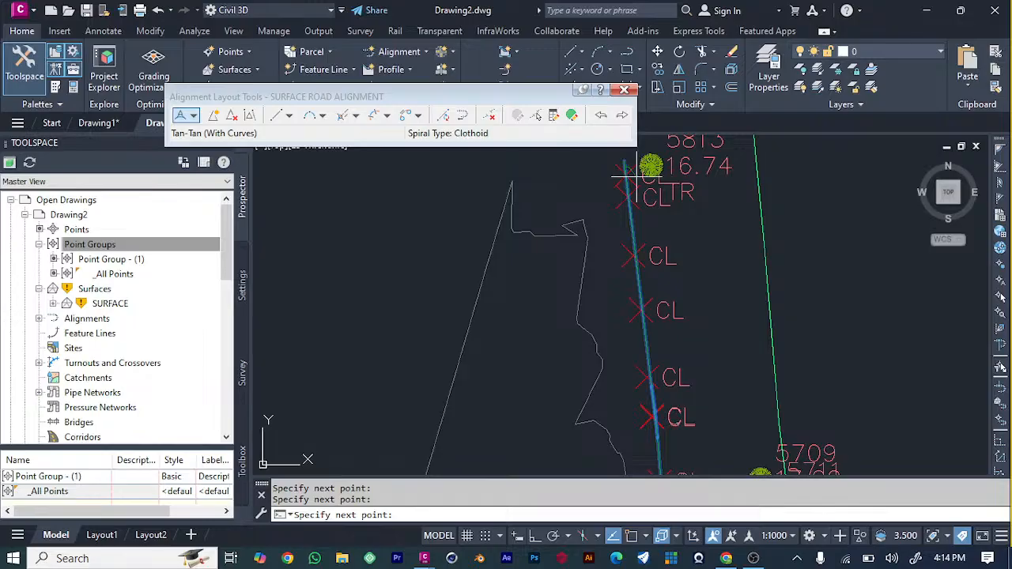
pyautogui.scroll(-4, 664, 324)
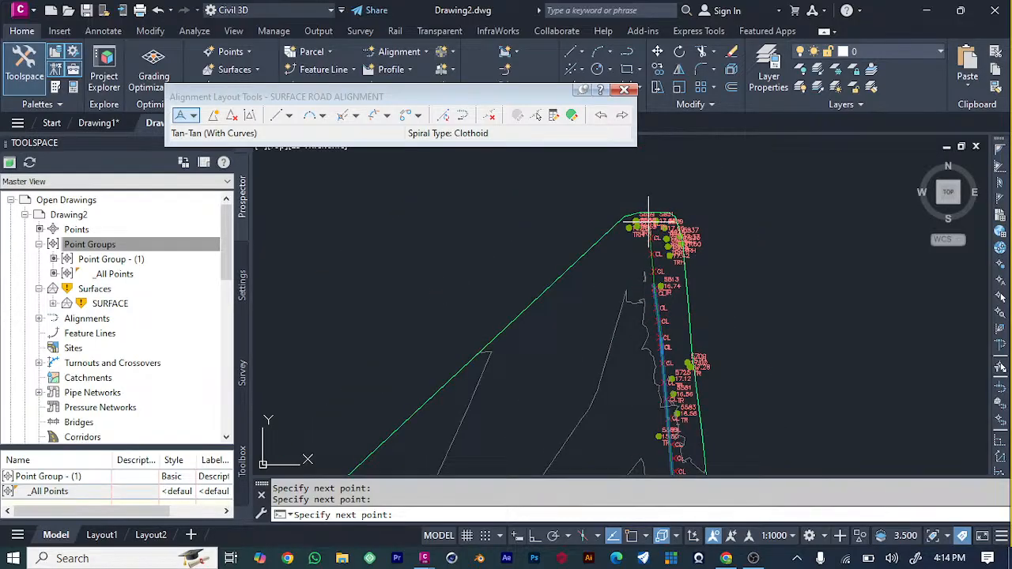
pyautogui.scroll(4, 656, 219)
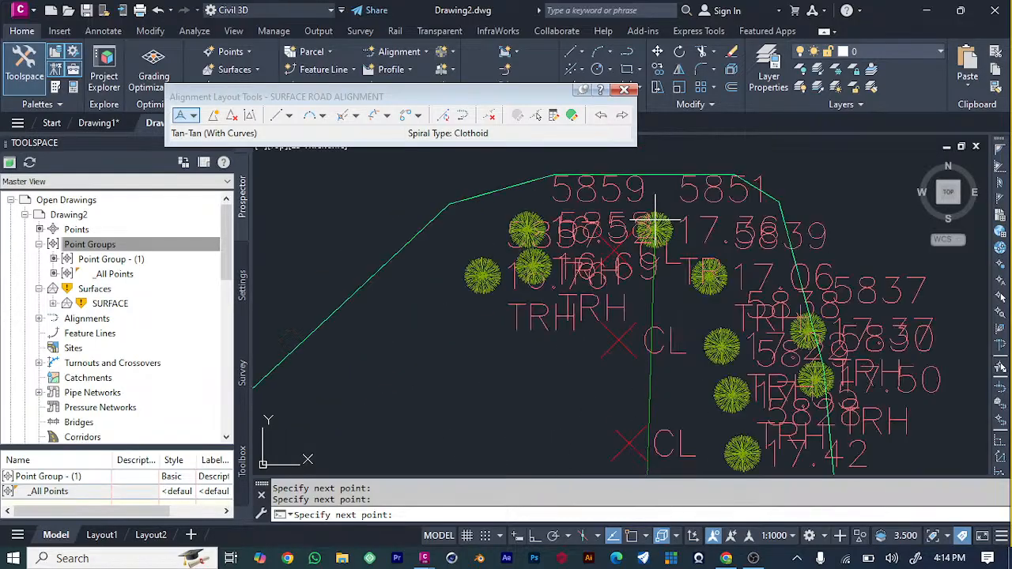
pyautogui.click(616, 241)
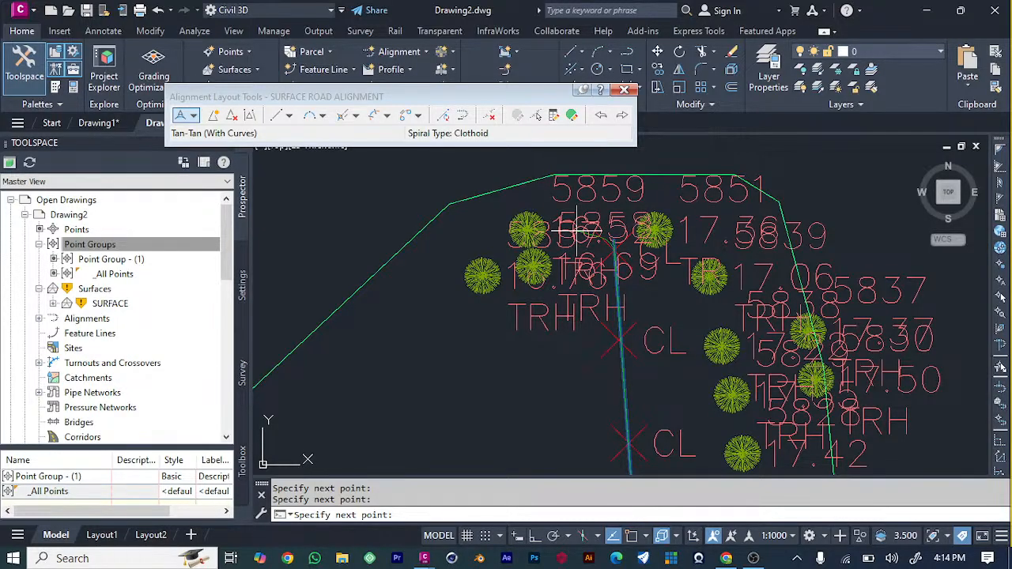
pyautogui.press('Escape')
pyautogui.scroll(-5, 715, 422)
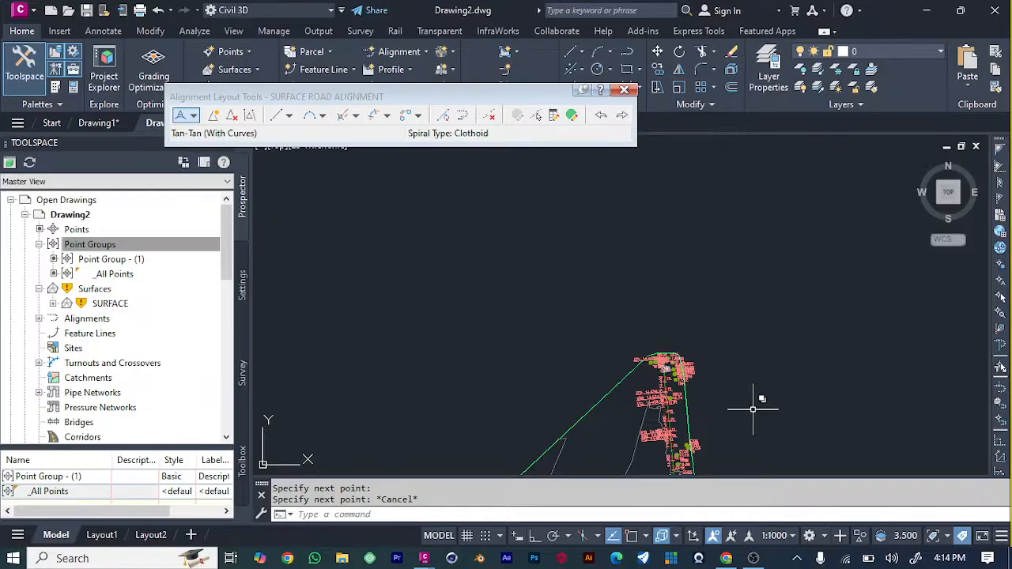
# Inspect the station and geometry point labels along the road alignment, and close the alignment layout tools.
pyautogui.scroll(7, 752, 409)
pyautogui.scroll(-7, 664, 414)
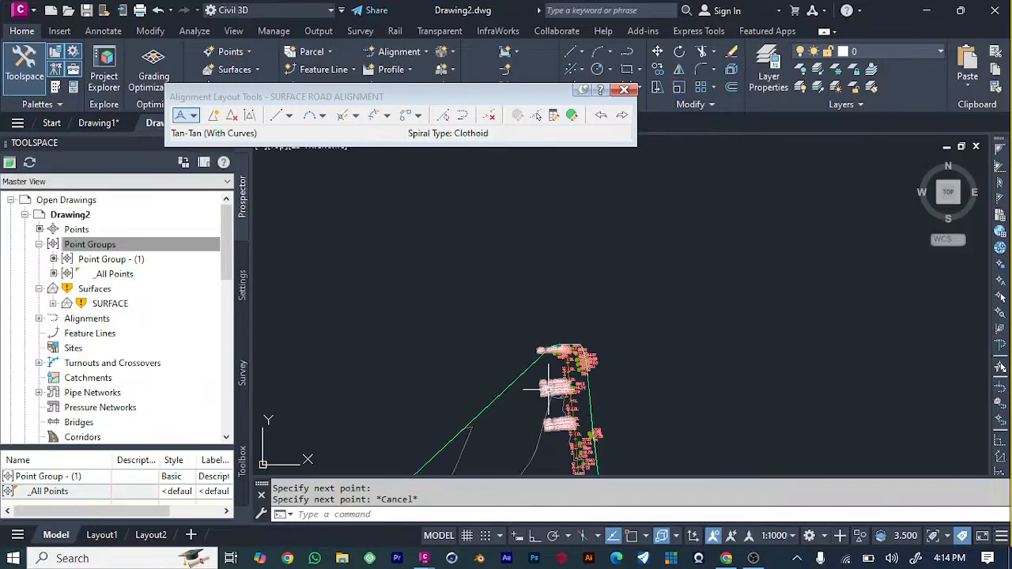
pyautogui.scroll(5, 548, 387)
pyautogui.scroll(-5, 542, 385)
pyautogui.scroll(-2, 542, 385)
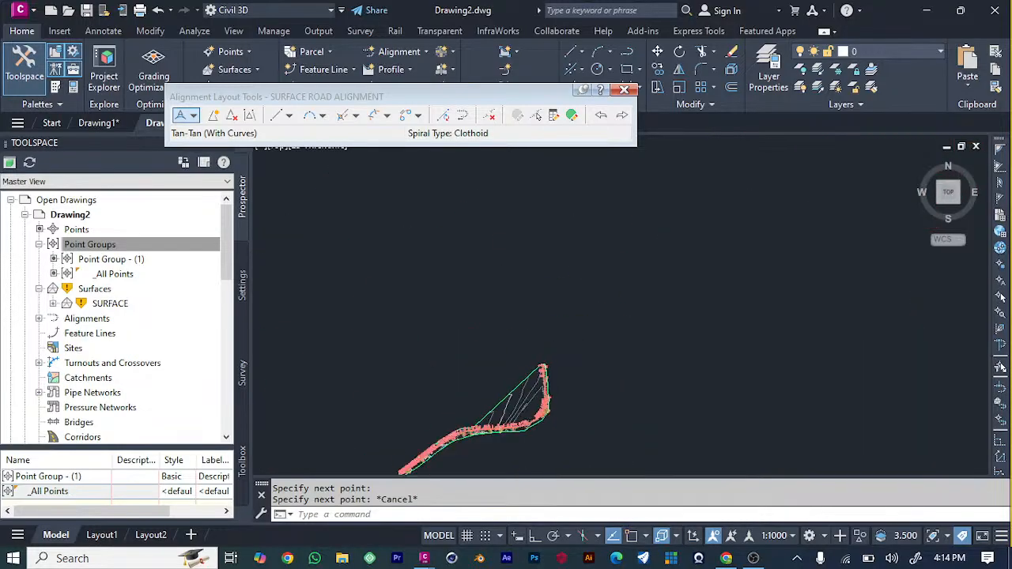
pyautogui.scroll(4, 475, 416)
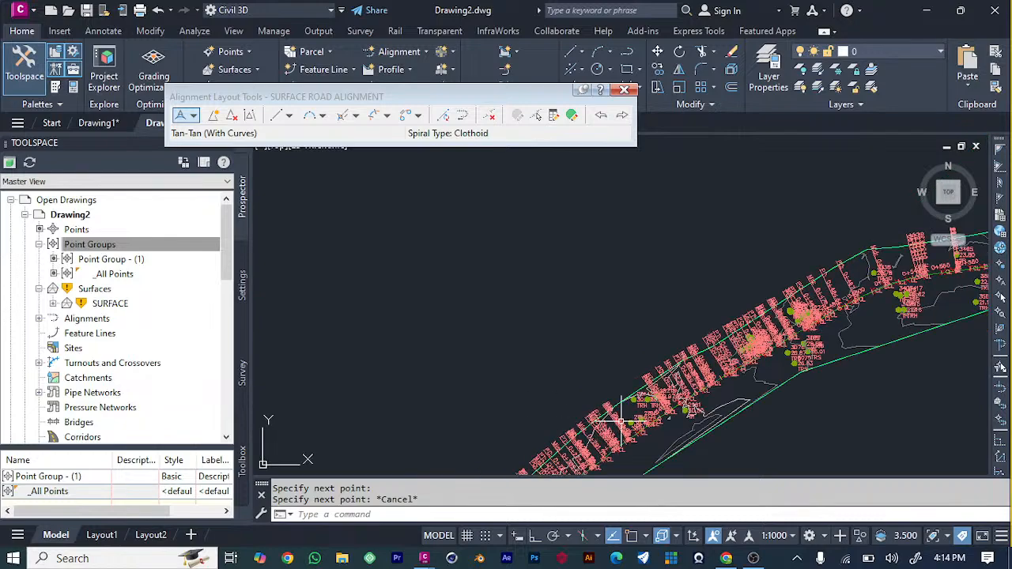
pyautogui.scroll(3, 633, 411)
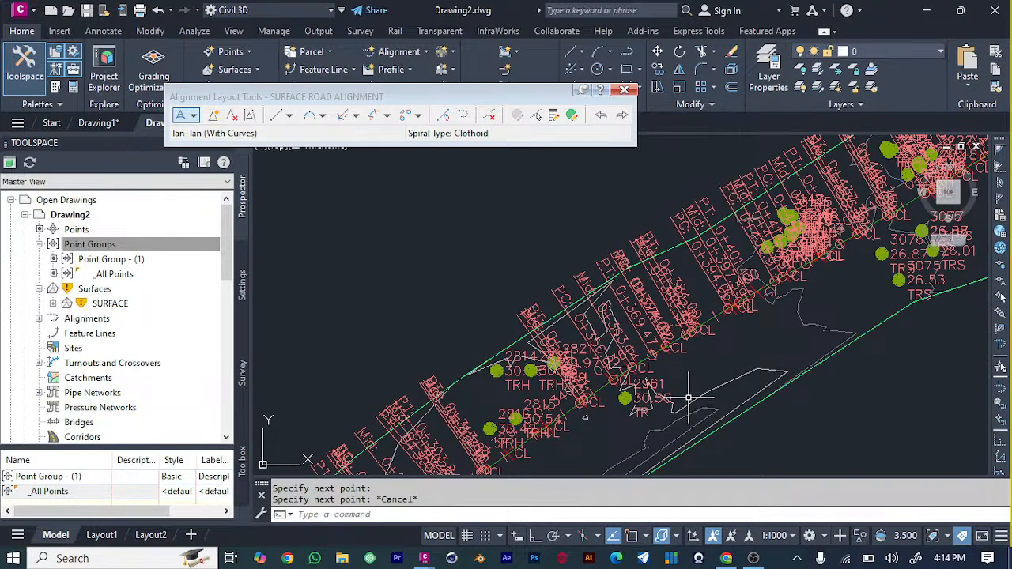
pyautogui.scroll(-2, 688, 397)
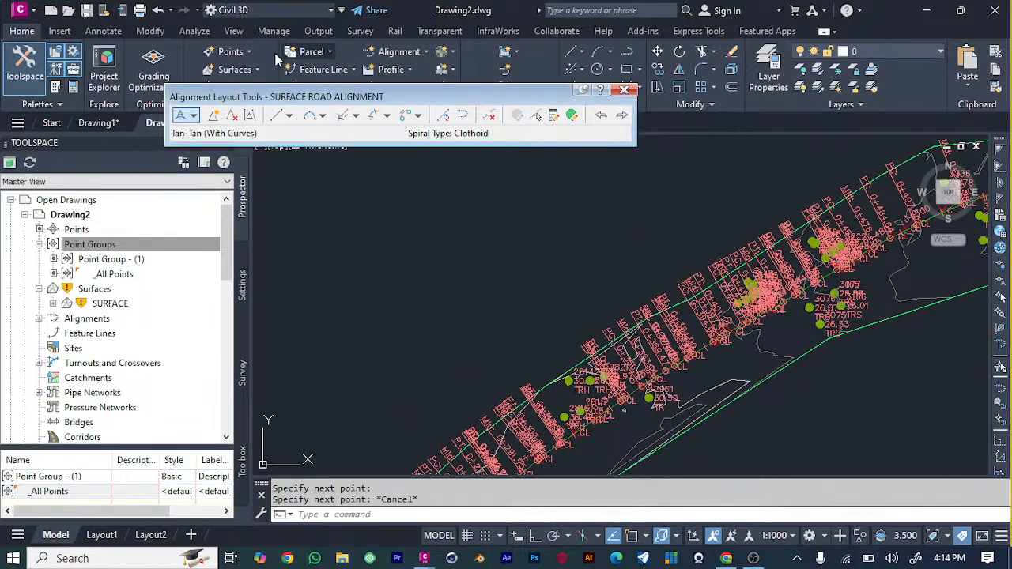
pyautogui.click(626, 89)
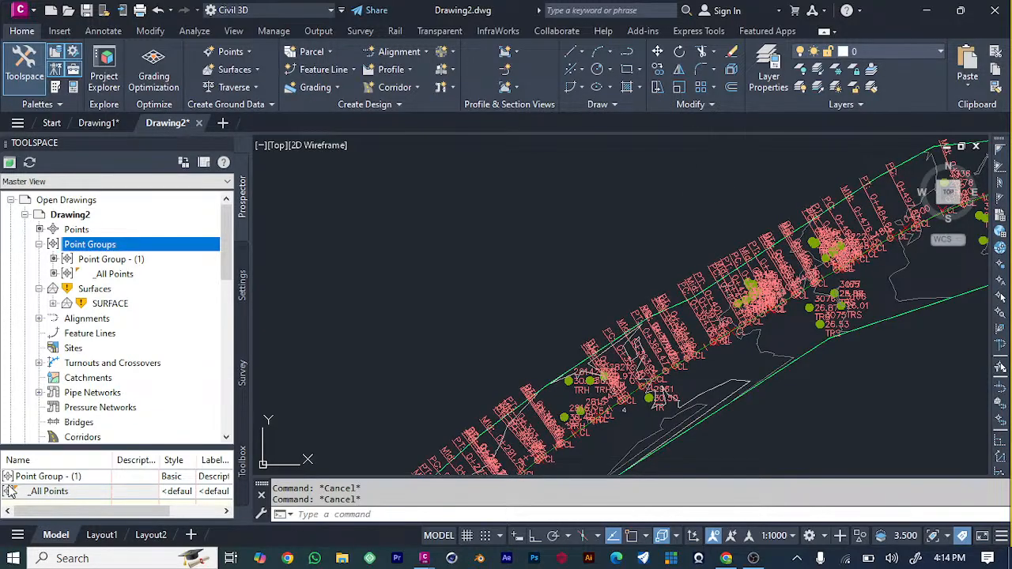
# Examine the full length of the labelled alignment against the surface boundary and contours.
pyautogui.moveTo(9, 491)
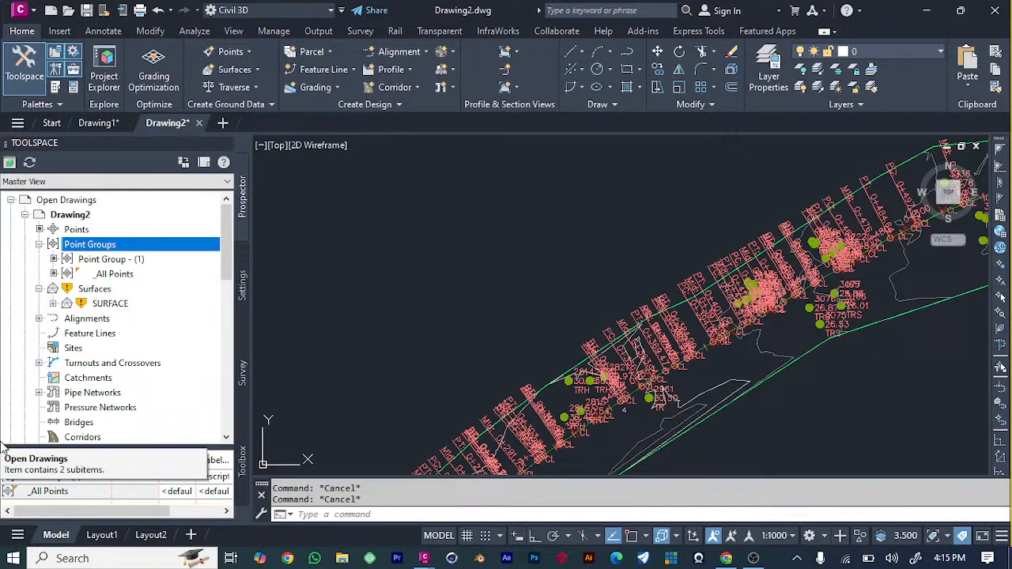
pyautogui.scroll(-2, 3, 445)
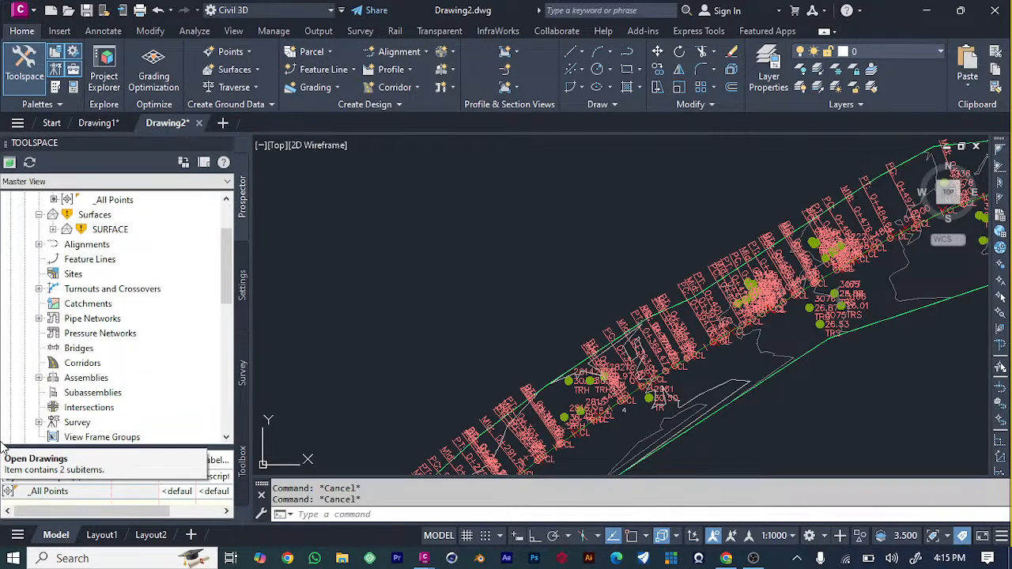
pyautogui.scroll(-5, 941, 181)
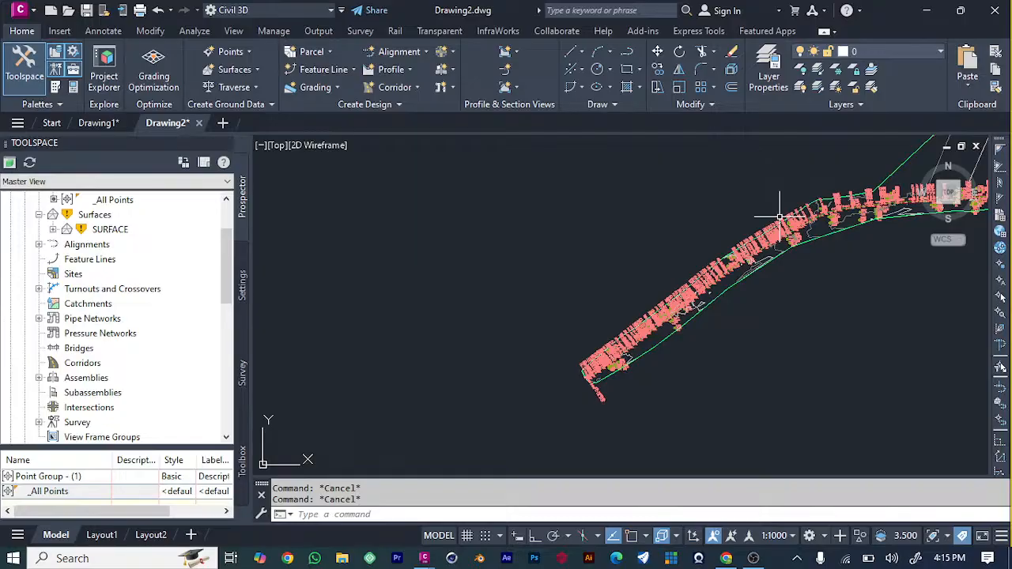
pyautogui.scroll(-5, 908, 252)
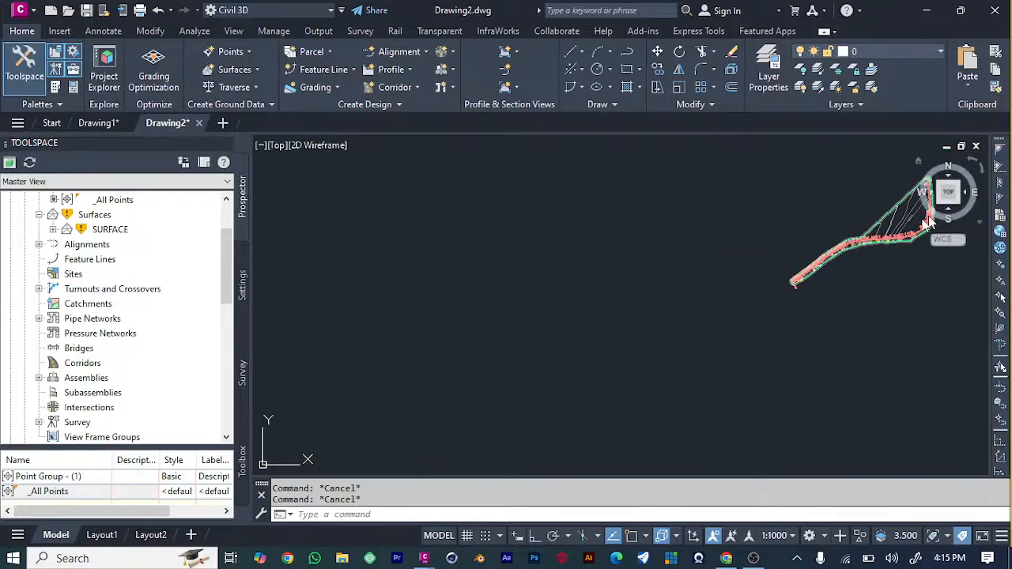
pyautogui.scroll(-4, 368, 323)
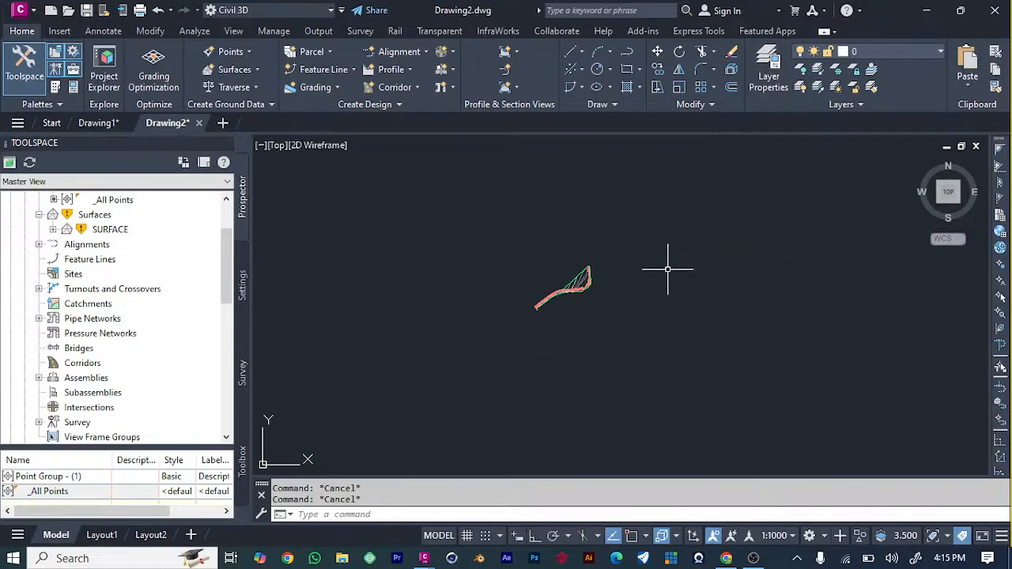
pyautogui.scroll(2, 669, 271)
pyautogui.scroll(3, 427, 296)
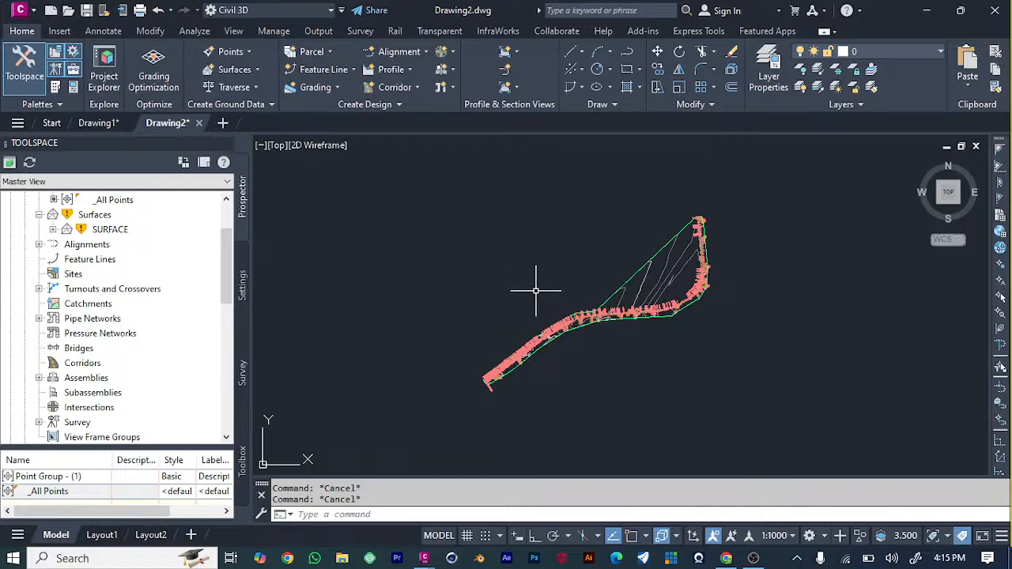
pyautogui.scroll(4, 536, 290)
pyautogui.scroll(-3, 580, 285)
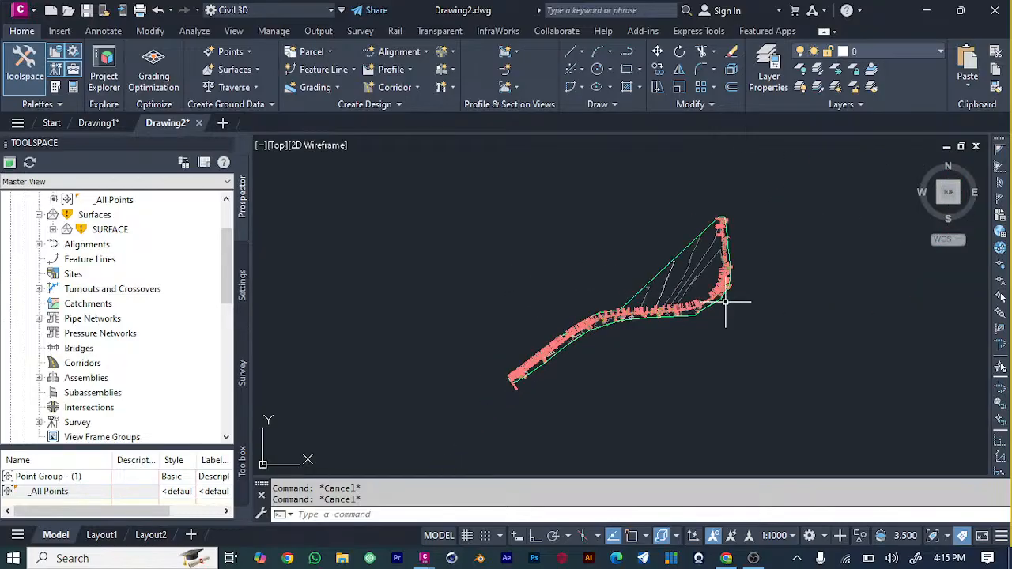
pyautogui.scroll(3, 725, 302)
pyautogui.scroll(-2, 587, 332)
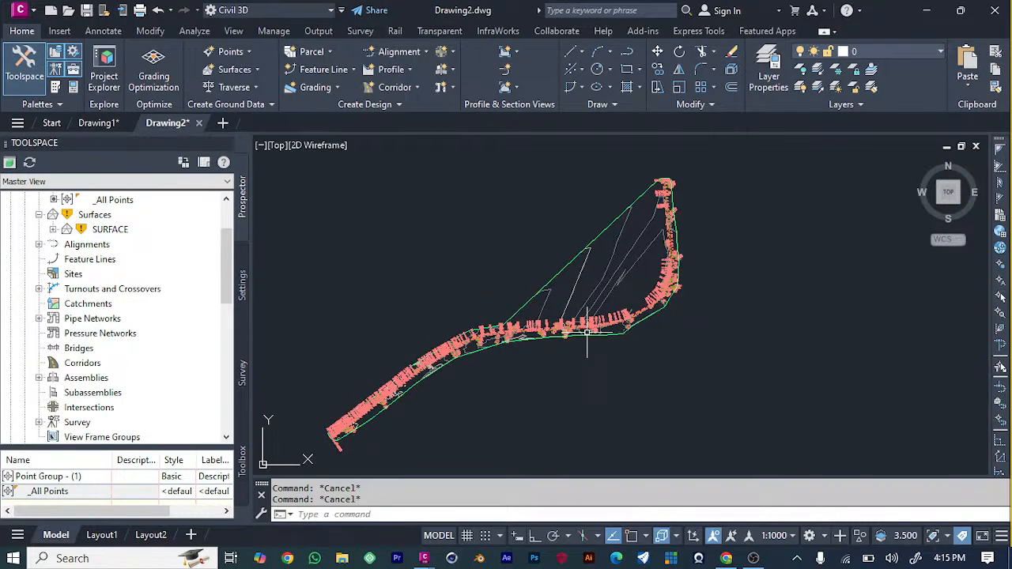
pyautogui.moveTo(587, 332)
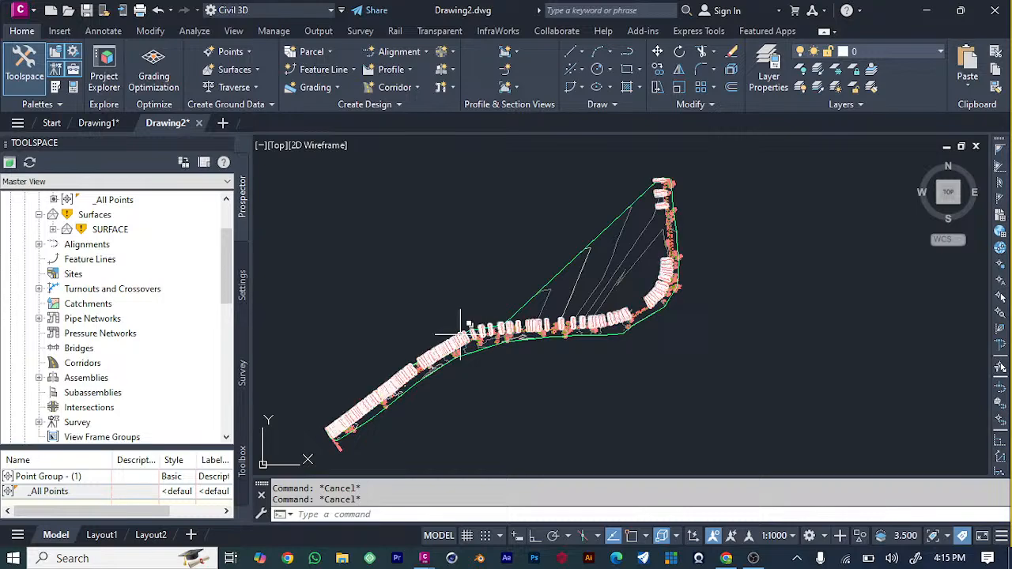
pyautogui.moveTo(460, 337)
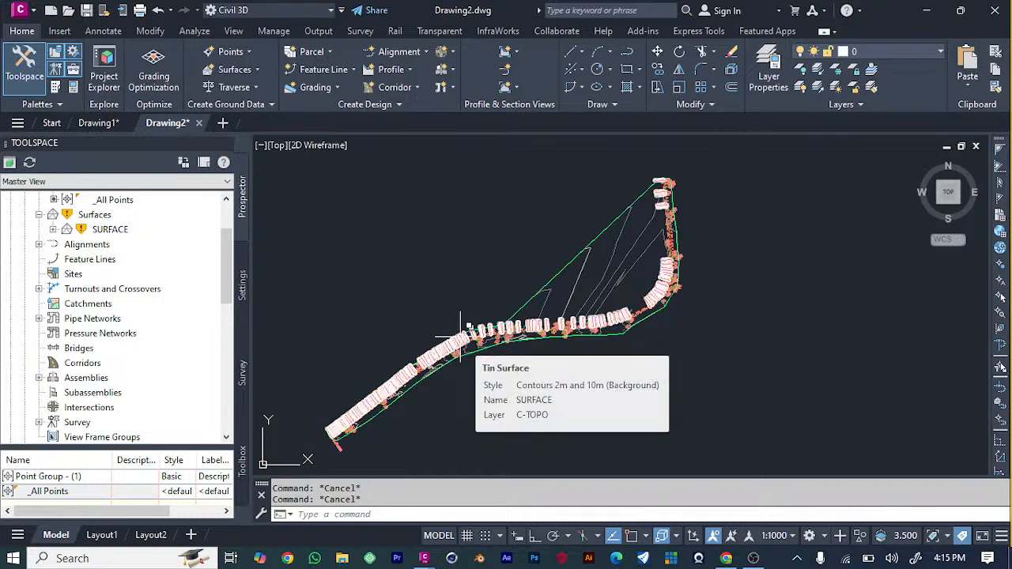
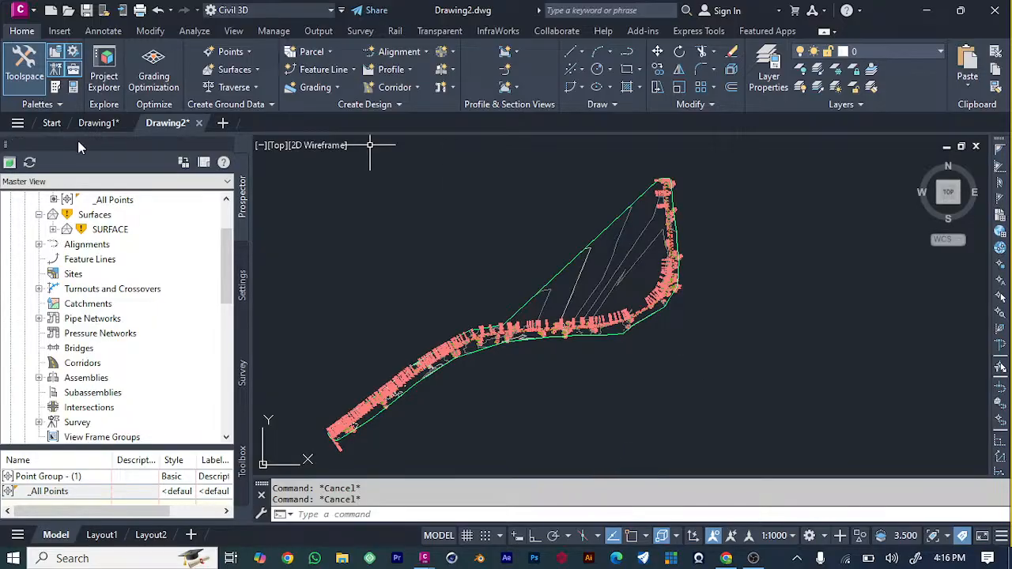
# Add a surface profile sampled from SURFACE along SURFACE ROAD ALIGNMENT over the full station range.
pyautogui.click(410, 70)
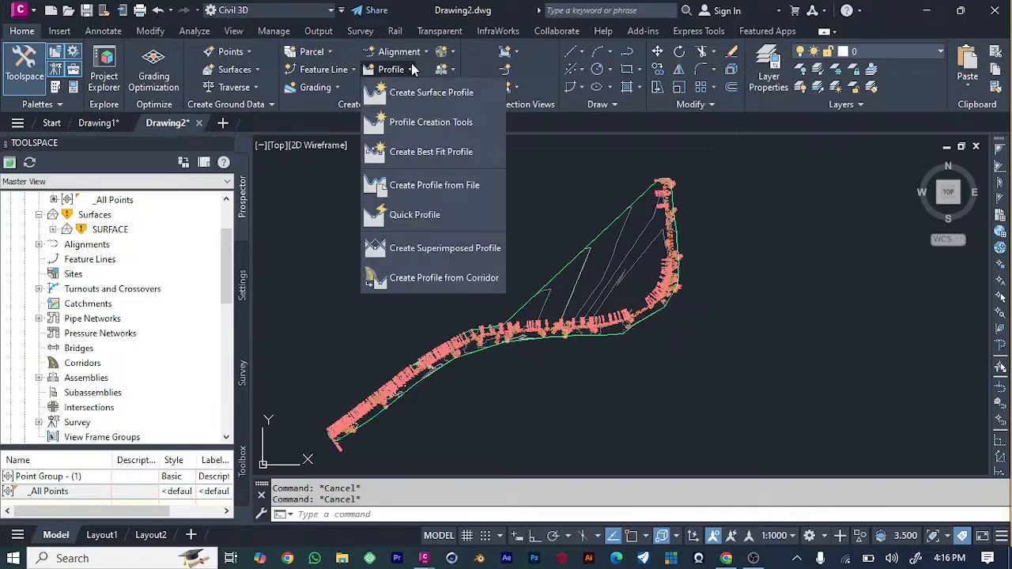
pyautogui.click(434, 93)
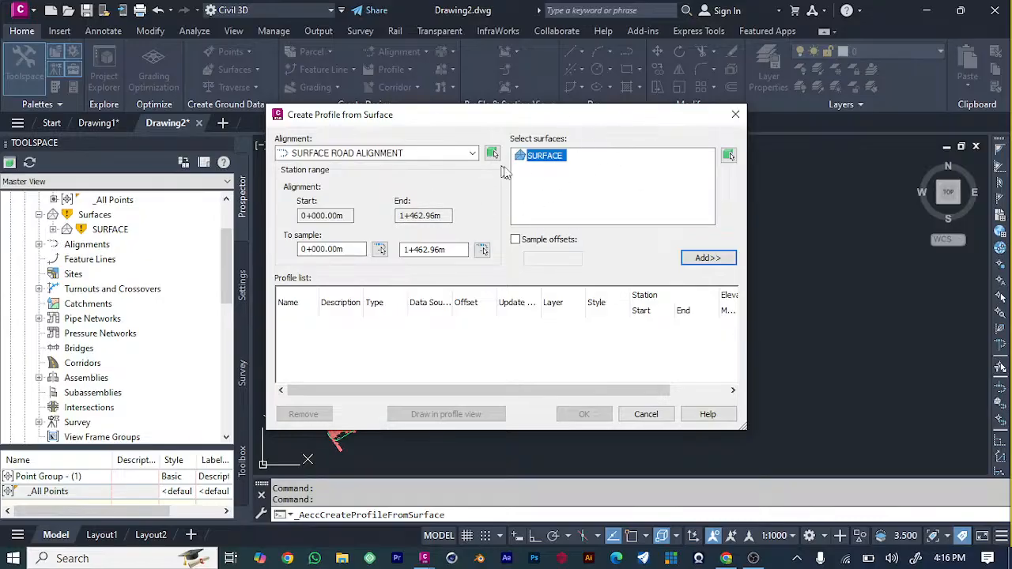
pyautogui.click(423, 152)
pyautogui.click(423, 153)
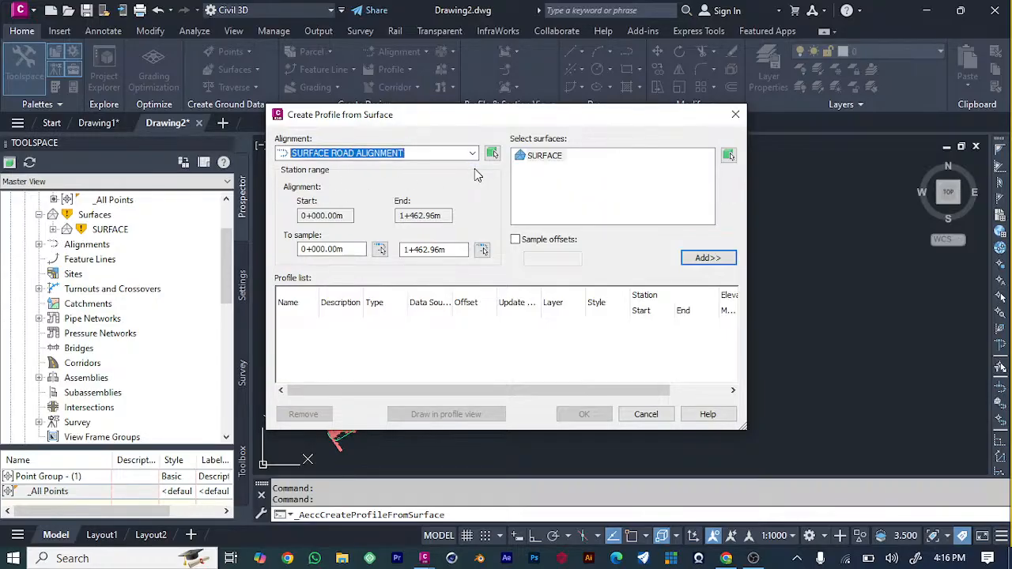
pyautogui.moveTo(513, 117)
pyautogui.mouseDown()
pyautogui.moveTo(843, 138)
pyautogui.moveTo(830, 158)
pyautogui.moveTo(1000, 166)
pyautogui.moveTo(546, 113)
pyautogui.moveTo(533, 129)
pyautogui.mouseUp()
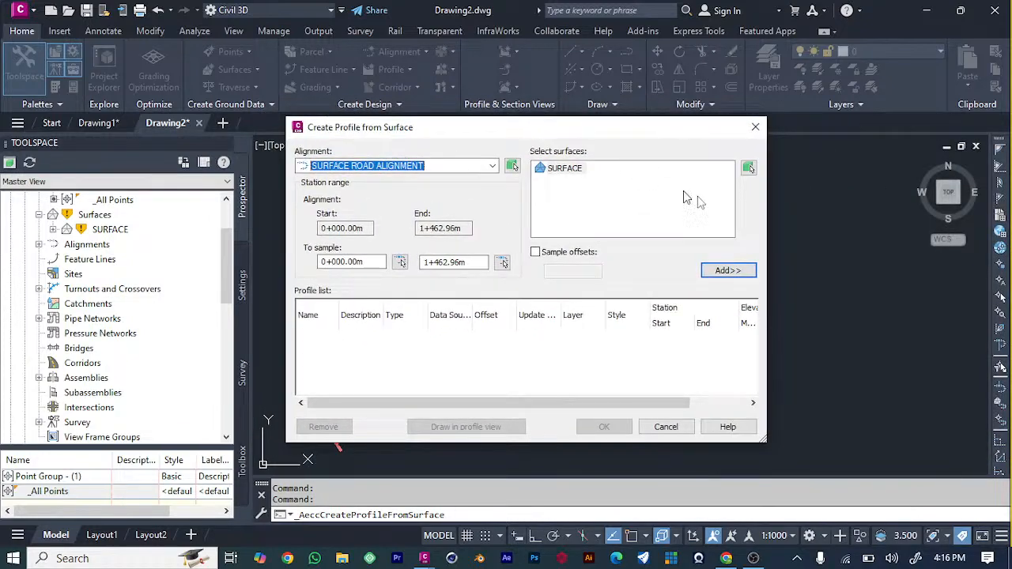
pyautogui.click(730, 272)
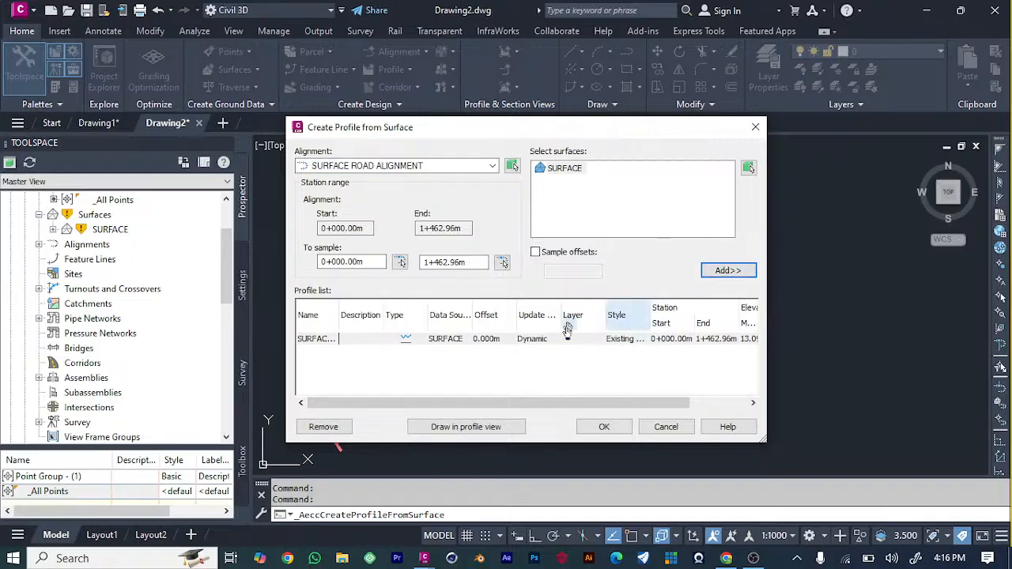
# Create a profile view for SURFACE ROAD ALIGNMENT with the default settings and place it in the empty area east of the surface.
pyautogui.click(466, 427)
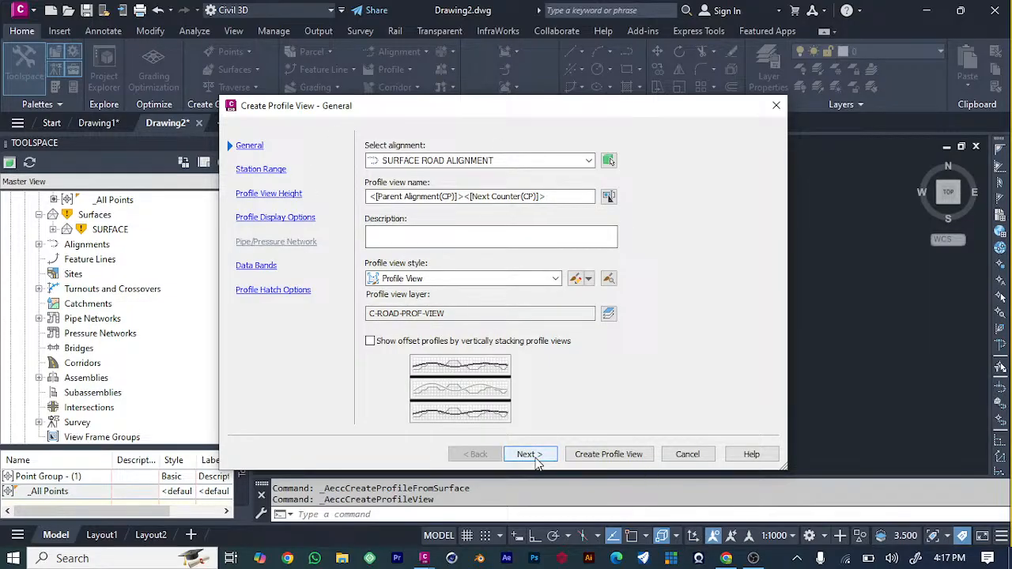
pyautogui.click(528, 454)
pyautogui.click(528, 455)
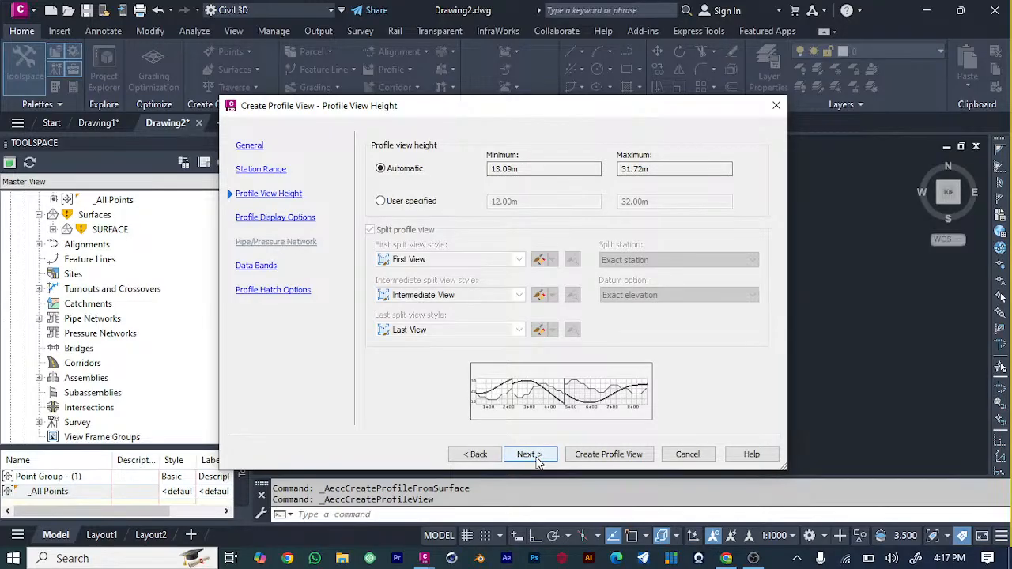
pyautogui.click(528, 455)
pyautogui.click(528, 455)
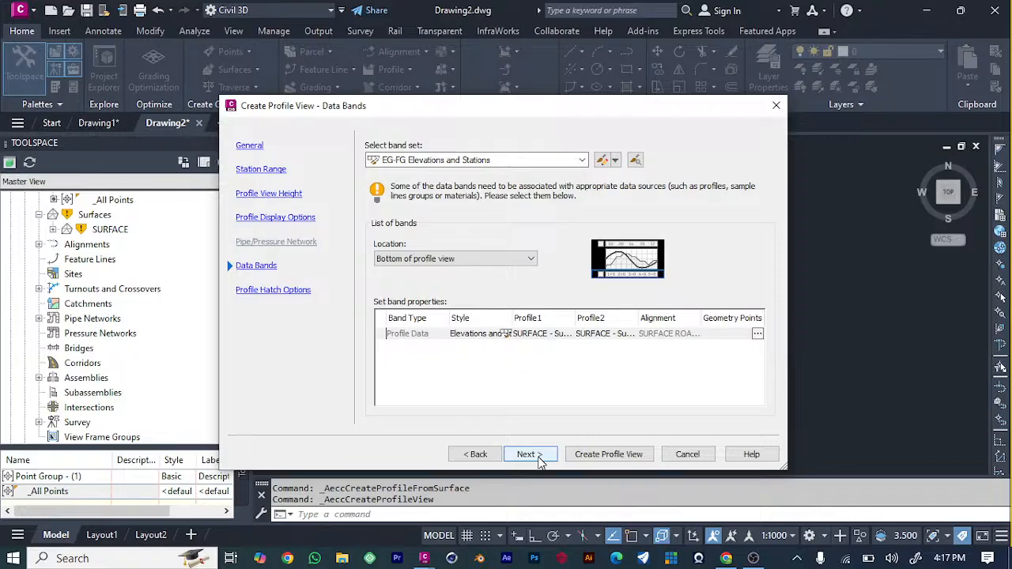
pyautogui.click(528, 455)
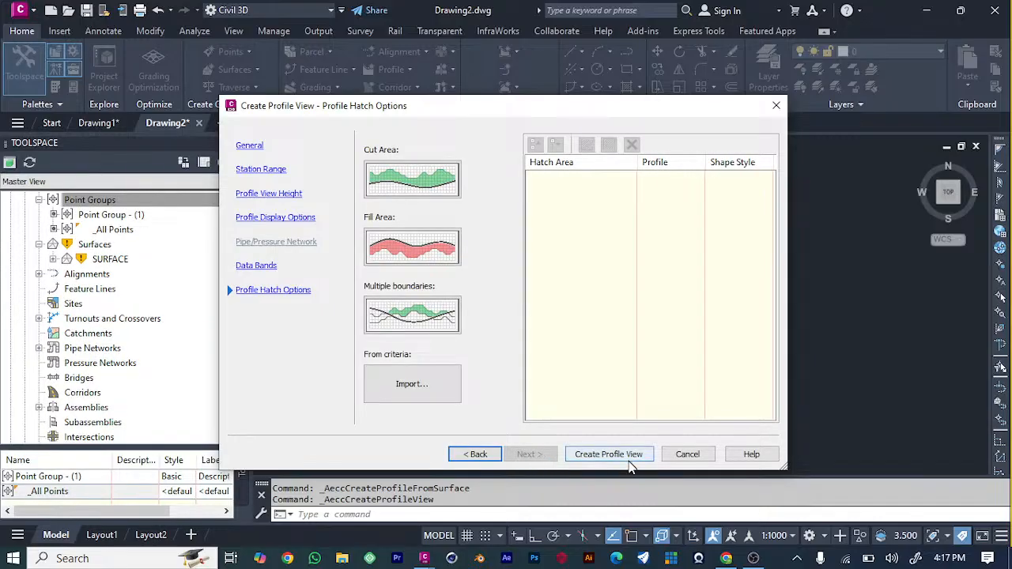
pyautogui.click(626, 456)
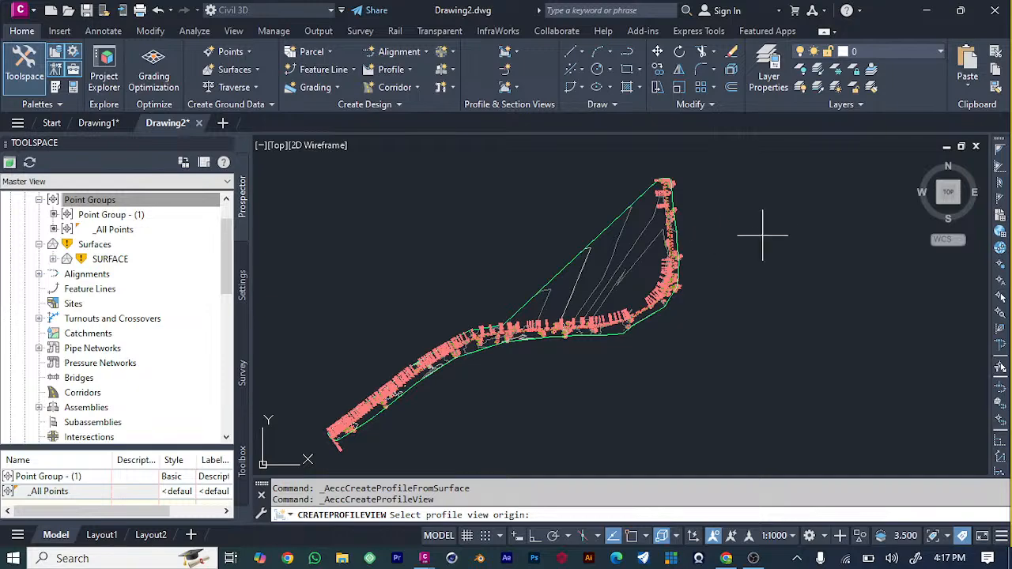
pyautogui.click(775, 219)
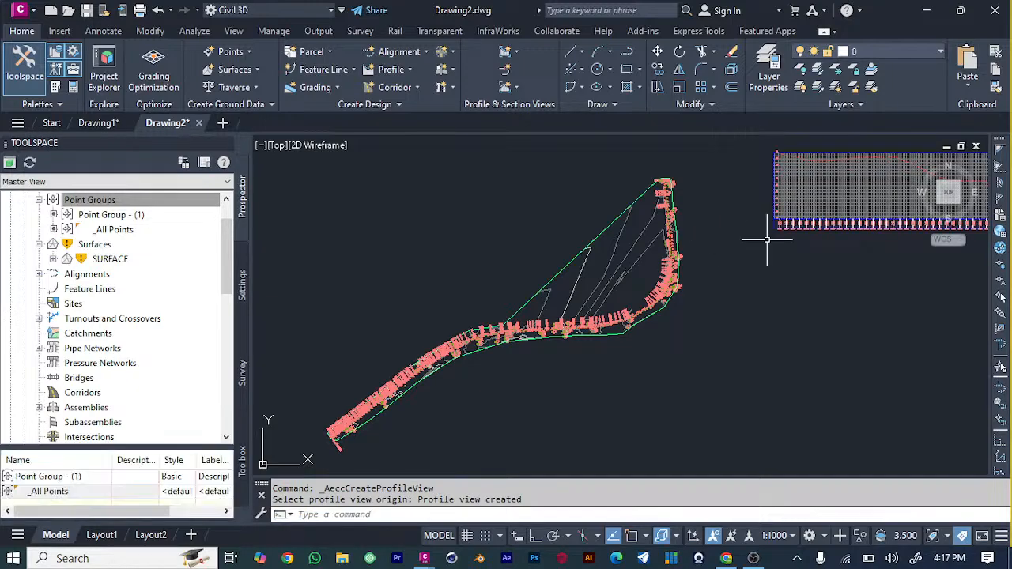
# Examine the existing ground profile line and the elevation and station bands along the new profile view.
pyautogui.scroll(-2, 755, 328)
pyautogui.scroll(5, 960, 287)
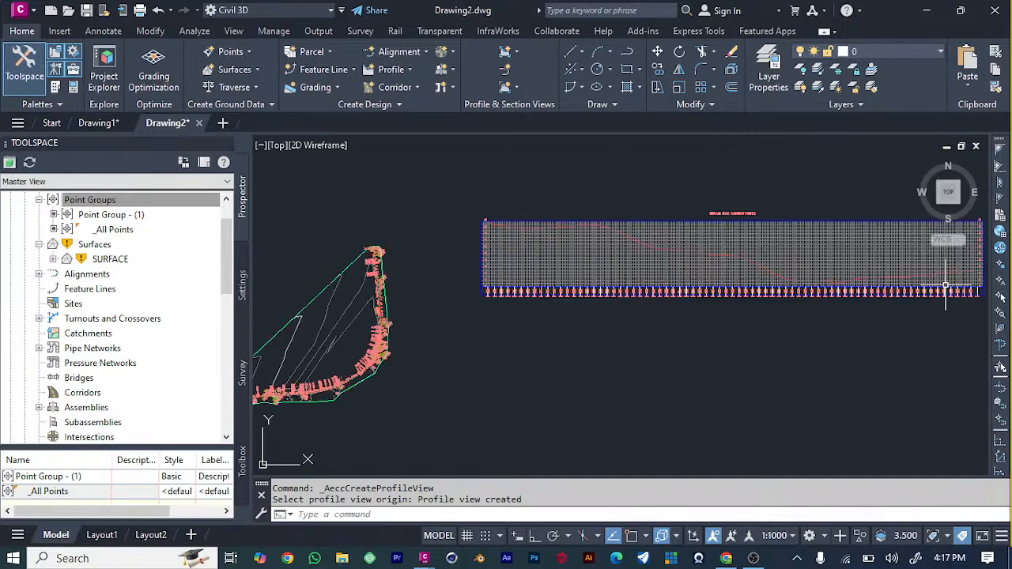
pyautogui.scroll(-2, 688, 333)
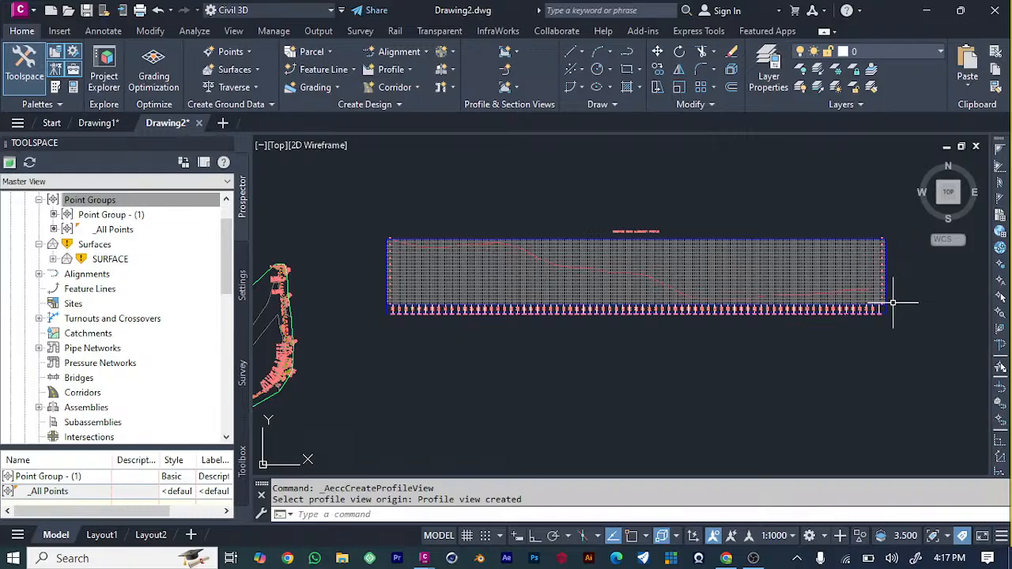
pyautogui.moveTo(503, 356)
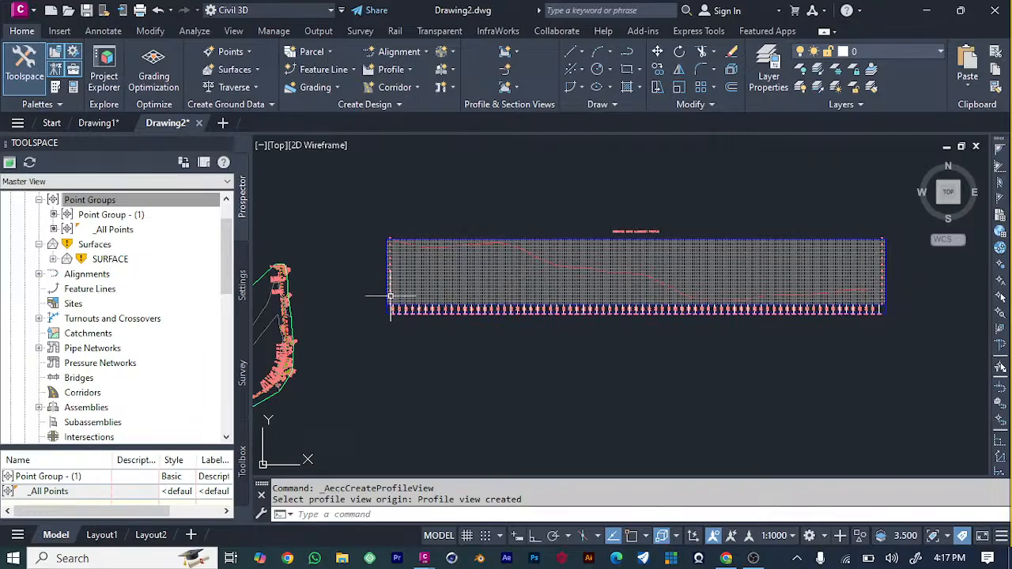
pyautogui.scroll(4, 676, 299)
pyautogui.scroll(-2, 676, 300)
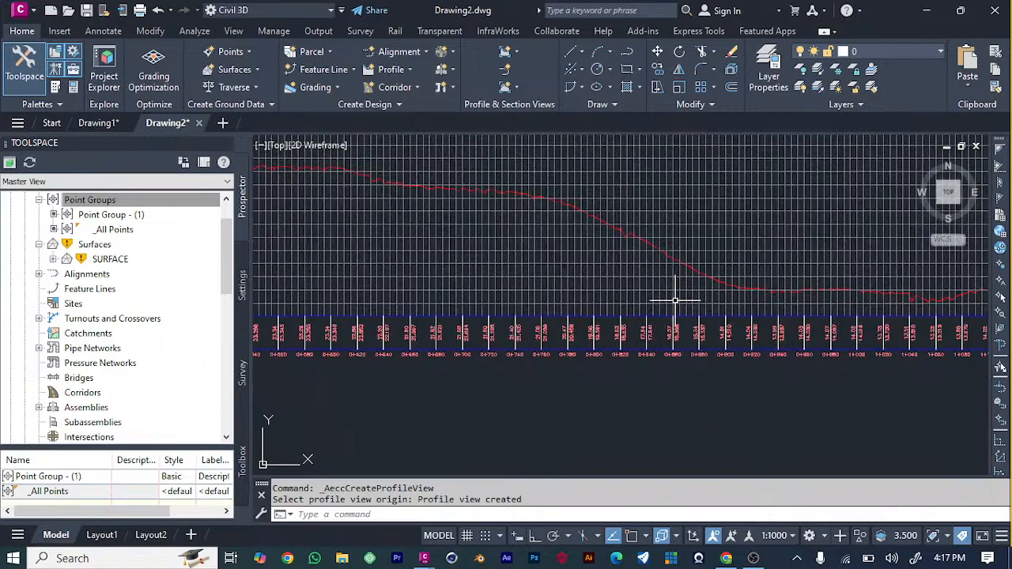
pyautogui.scroll(2, 467, 212)
pyautogui.scroll(-1, 509, 187)
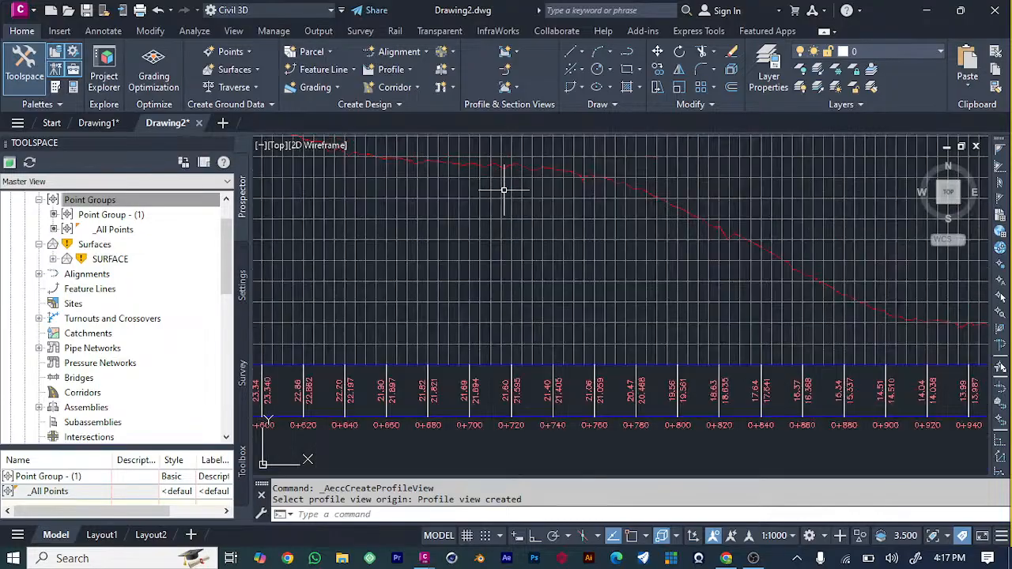
pyautogui.click(648, 190)
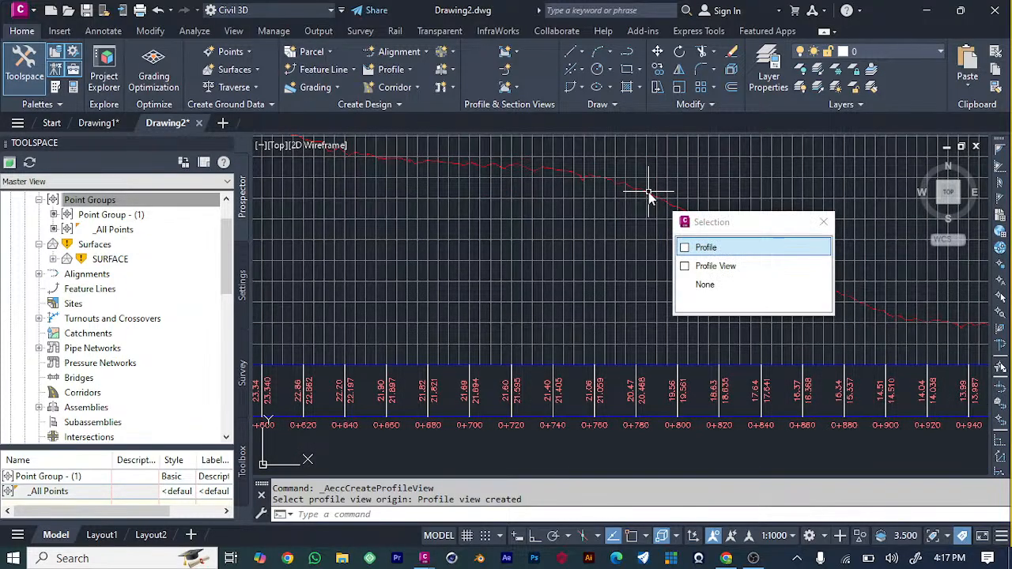
pyautogui.scroll(-6, 738, 237)
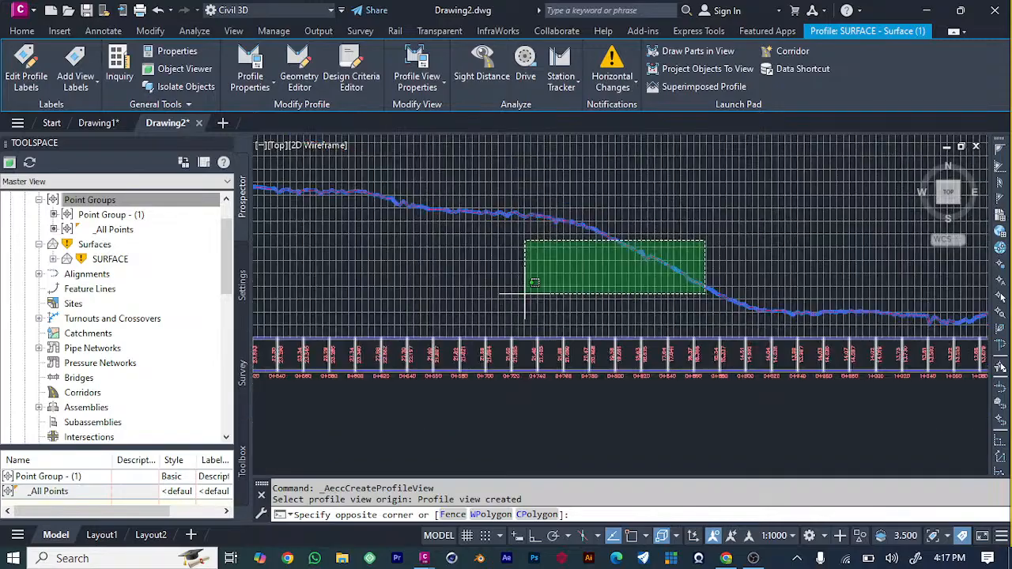
pyautogui.click(692, 373)
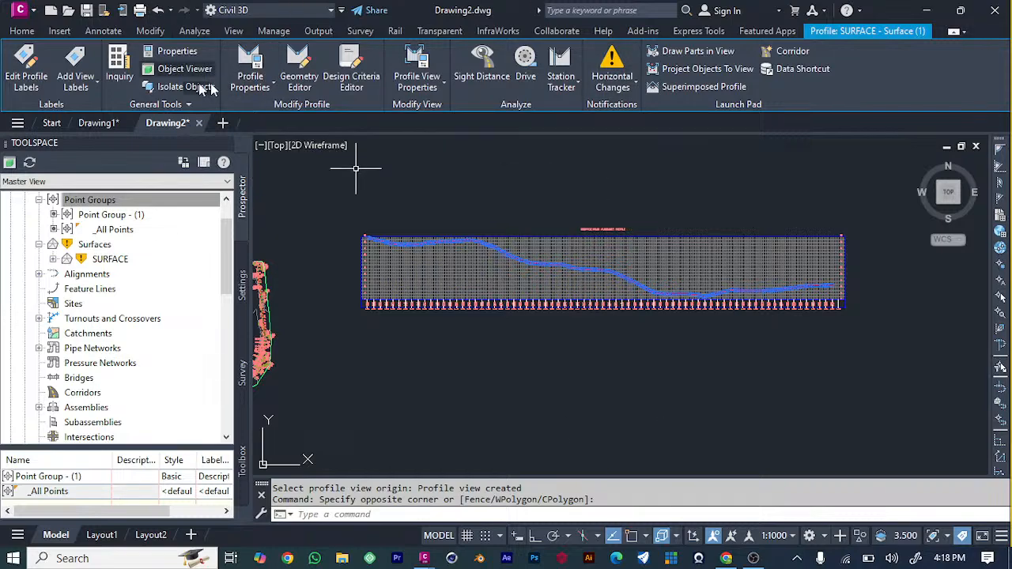
# Start a layout profile in the road alignment's profile view with the Design Profile style and the Complete Label Set.
pyautogui.click(31, 31)
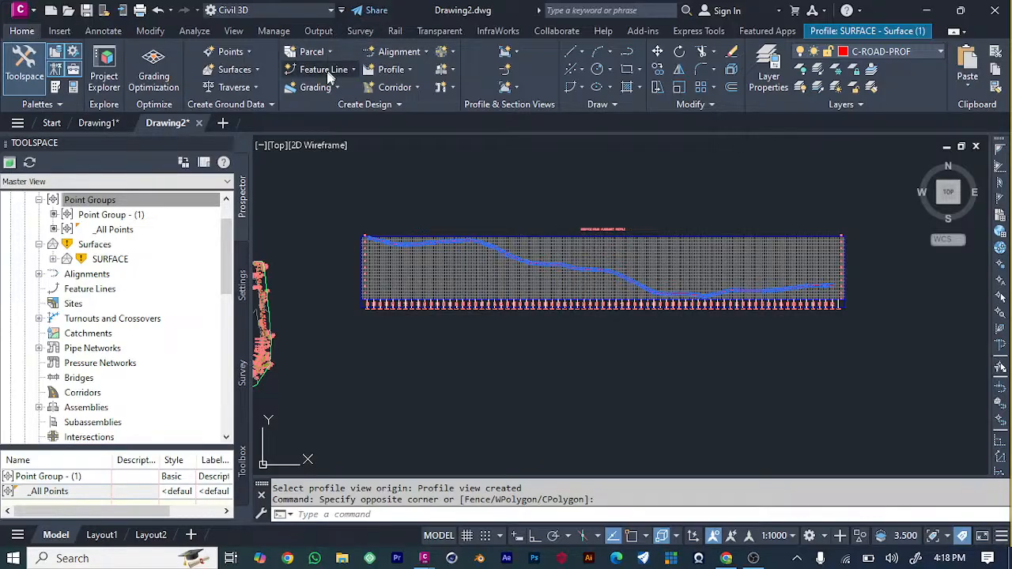
pyautogui.click(424, 54)
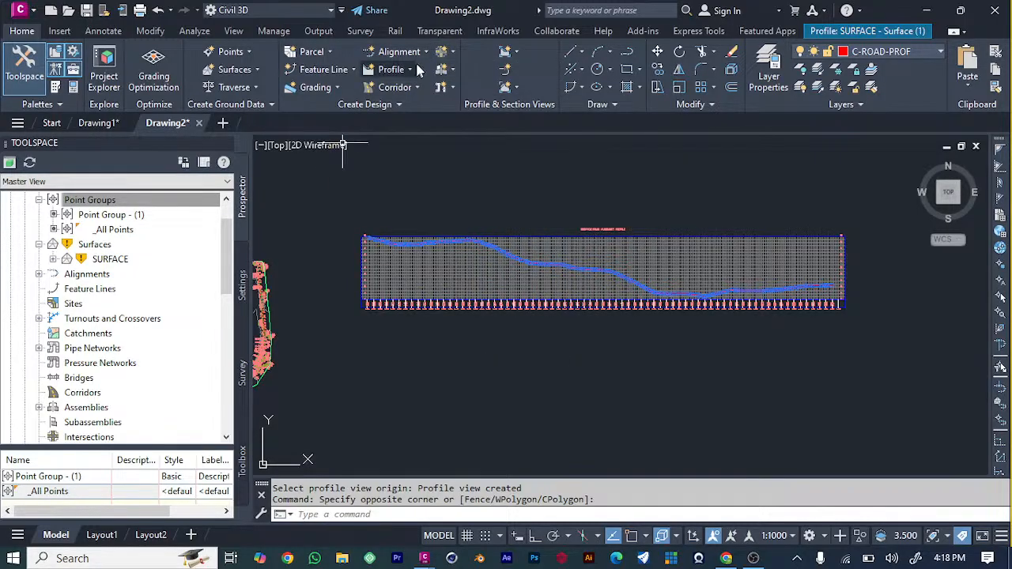
pyautogui.click(410, 71)
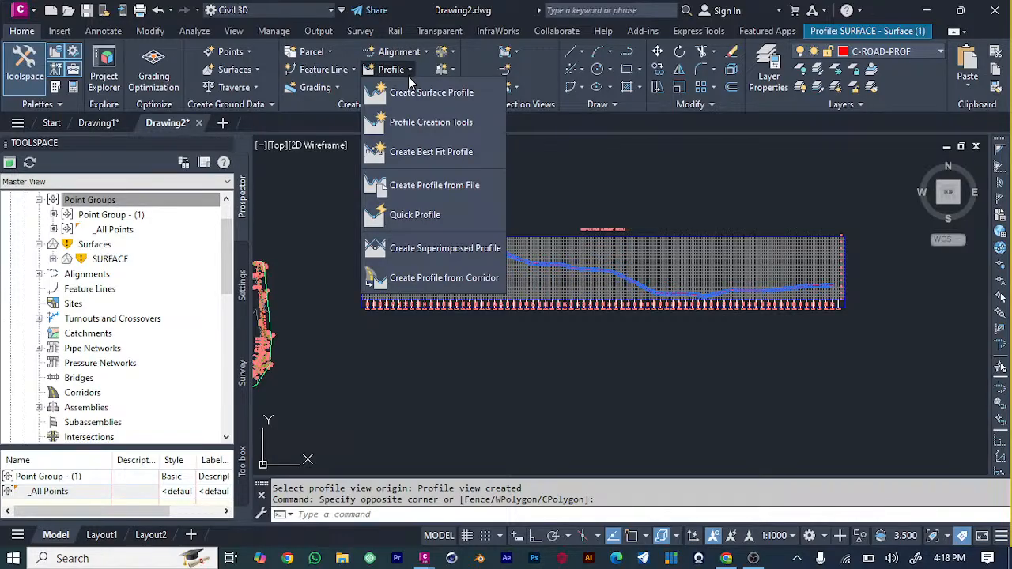
pyautogui.click(427, 125)
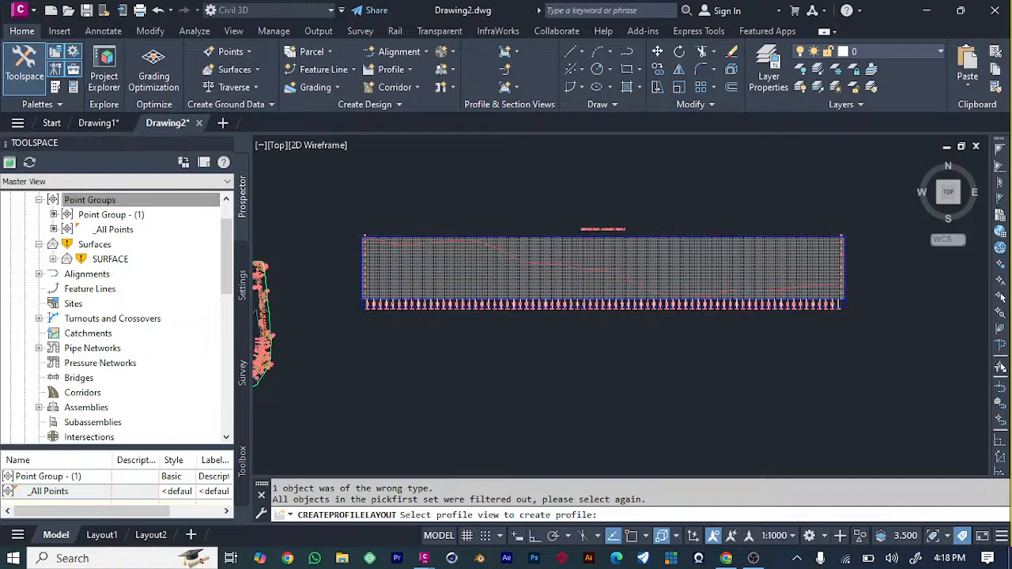
pyautogui.scroll(-3, 348, 257)
pyautogui.scroll(3, 309, 289)
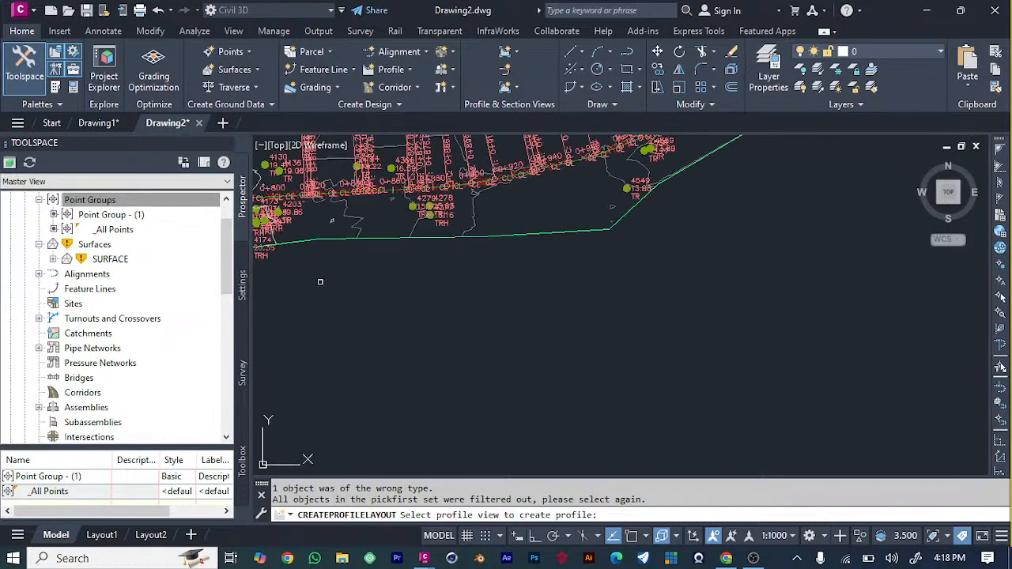
pyautogui.click(373, 190)
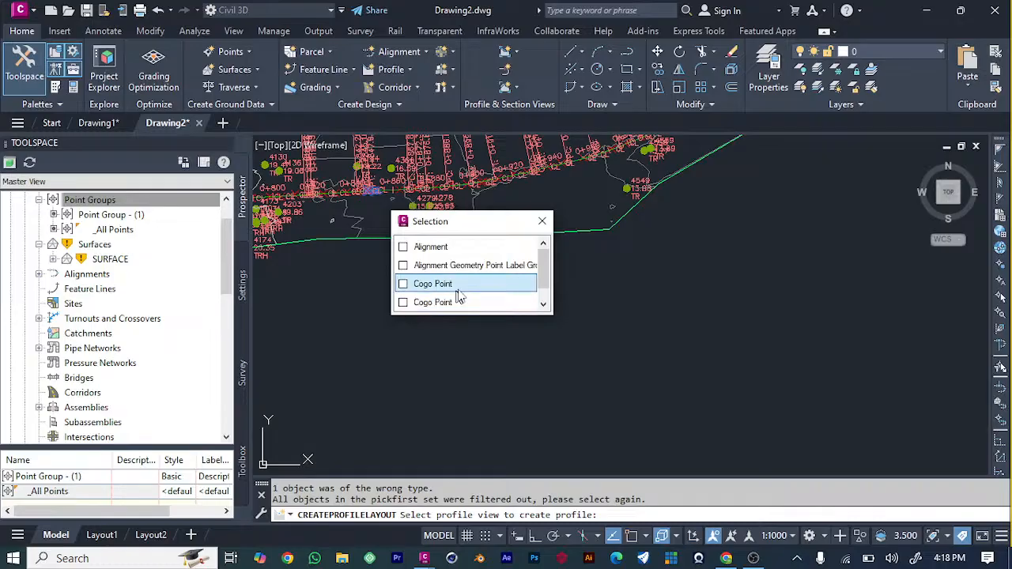
pyautogui.click(454, 250)
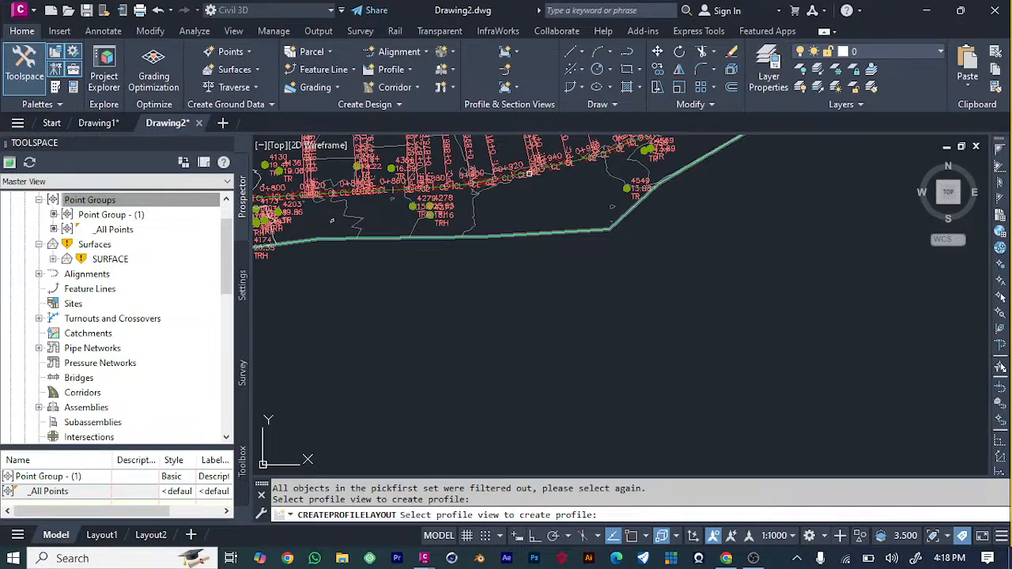
pyautogui.scroll(-5, 706, 306)
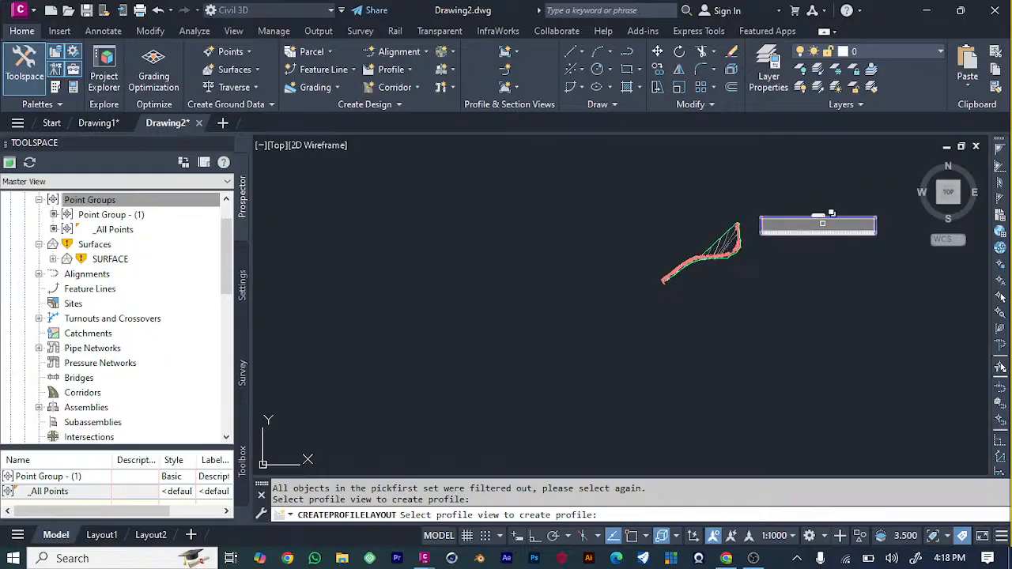
pyautogui.scroll(8, 818, 226)
pyautogui.click(686, 236)
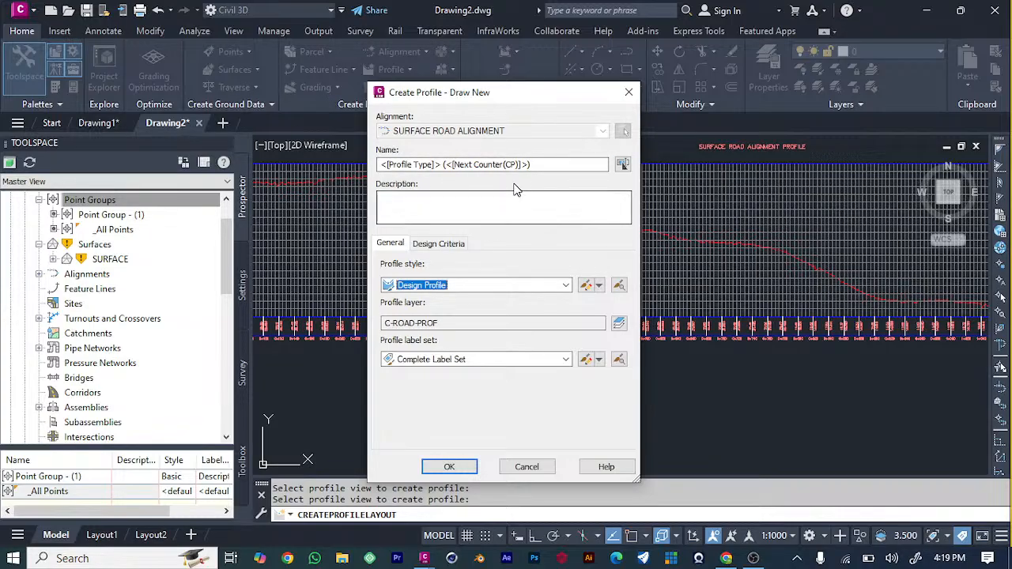
pyautogui.click(447, 467)
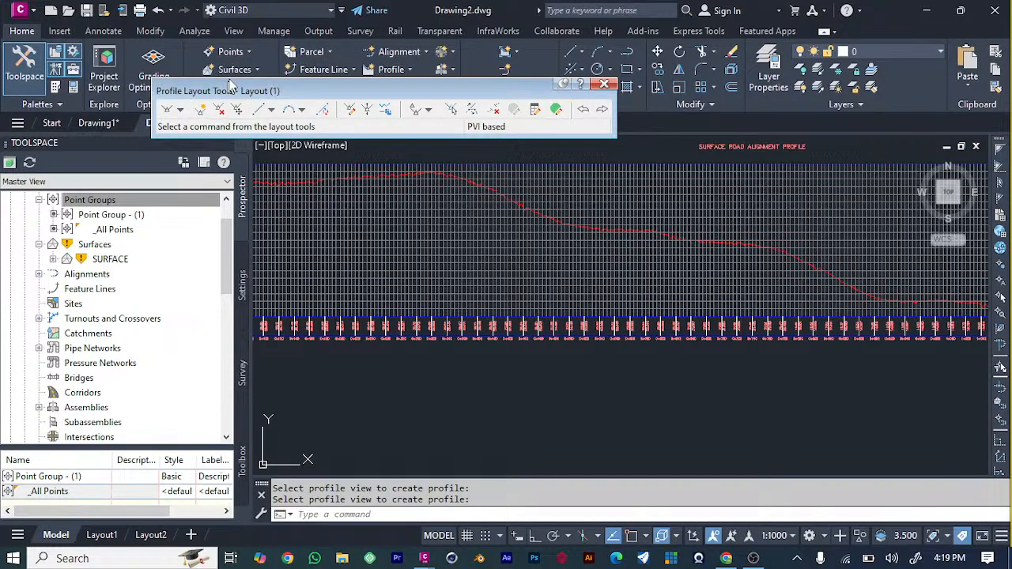
# Draw the first part of the design profile using Draw Tangents With Curves, from the profile view's start along the descending ground line.
pyautogui.click(180, 109)
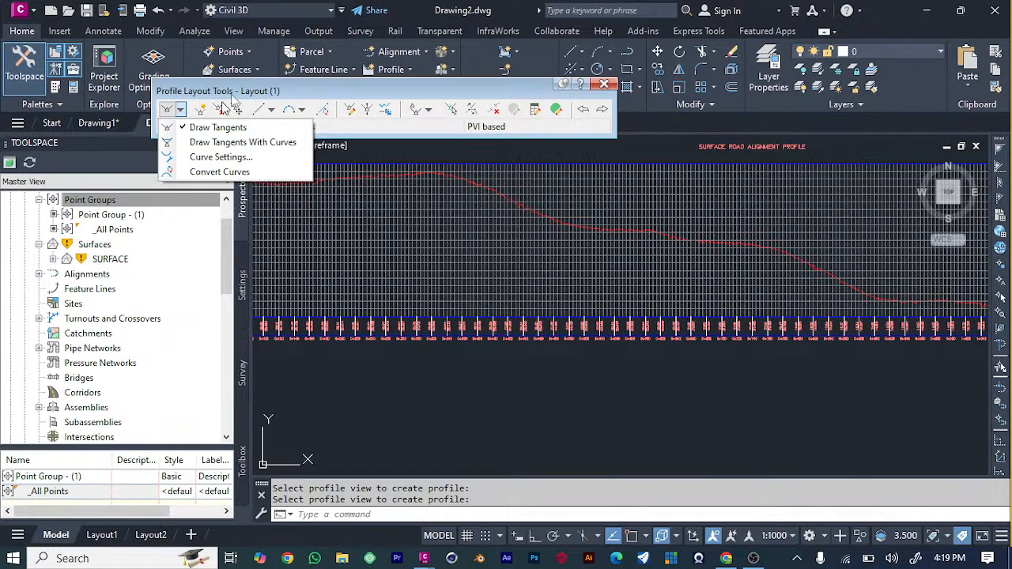
pyautogui.click(219, 144)
pyautogui.scroll(-5, 427, 253)
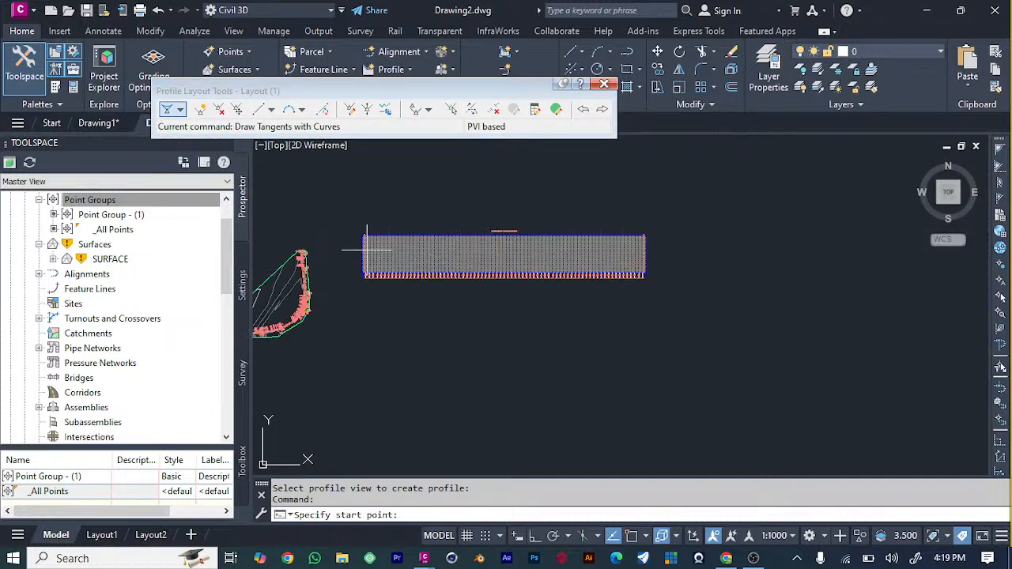
pyautogui.scroll(3, 336, 249)
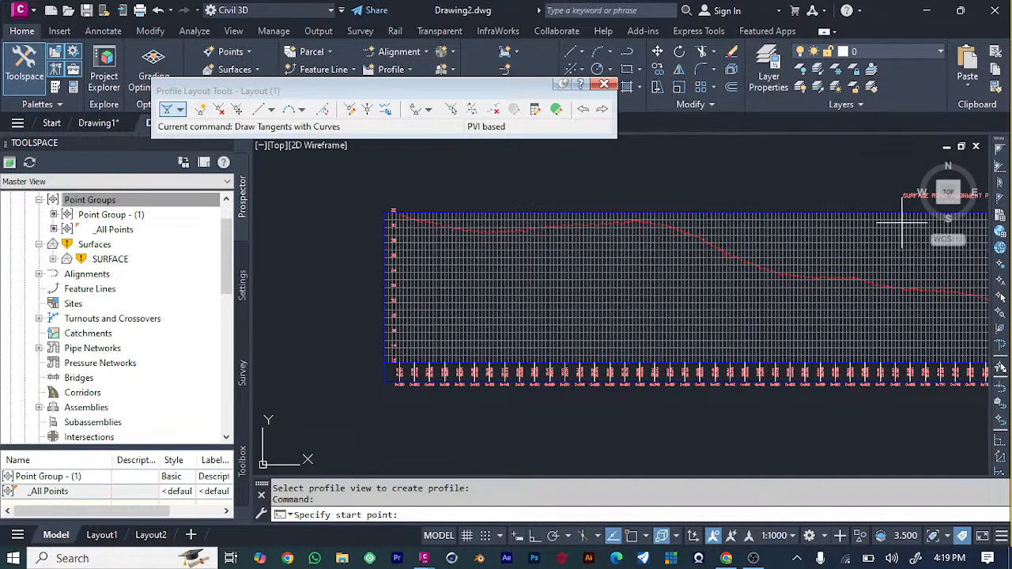
pyautogui.click(393, 227)
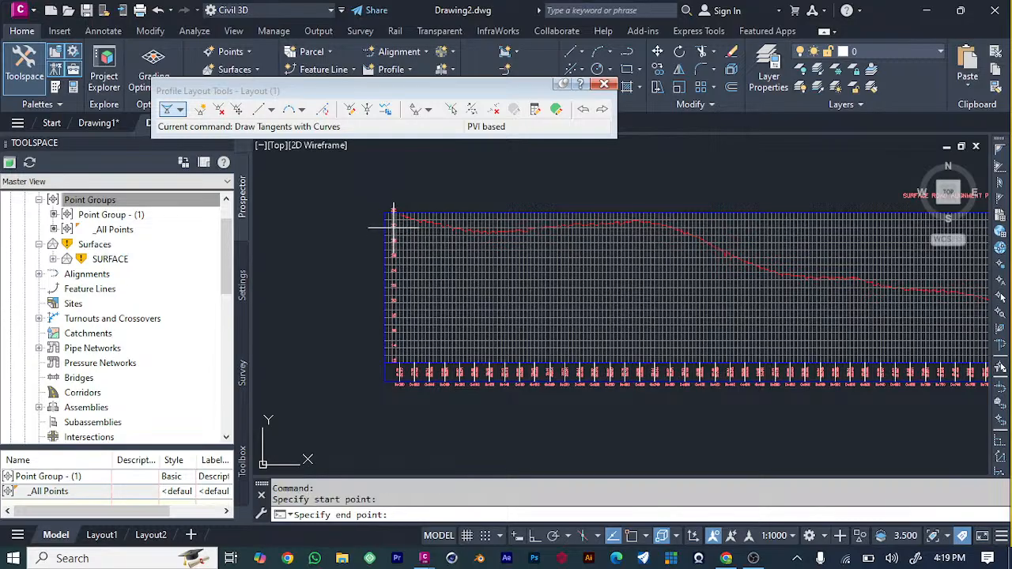
pyautogui.click(486, 237)
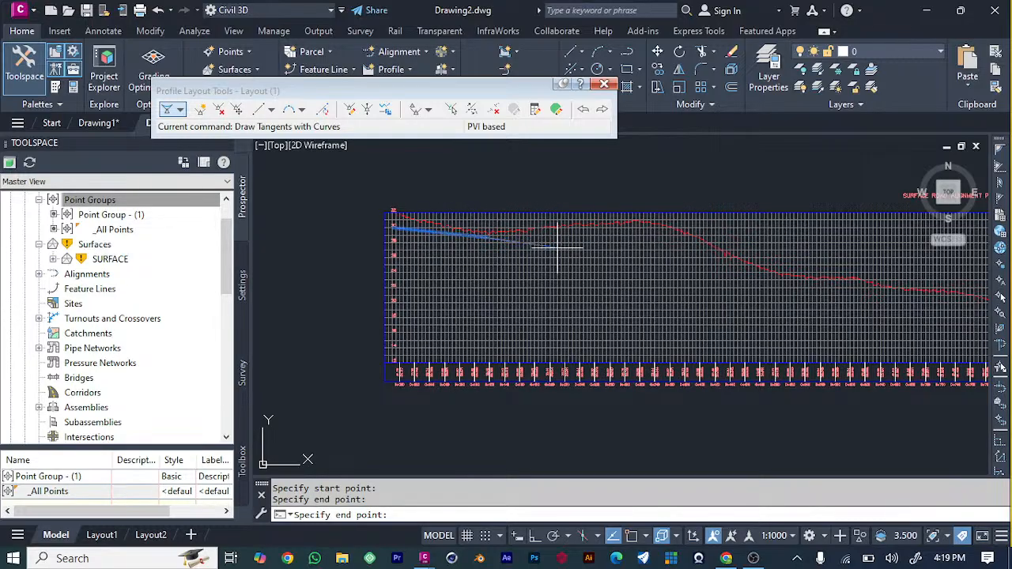
pyautogui.click(605, 244)
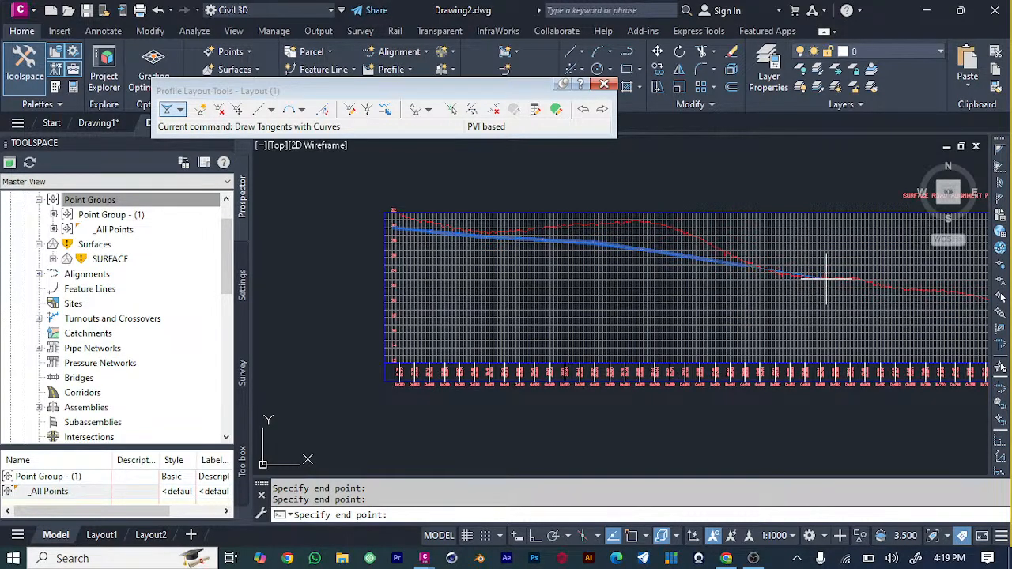
pyautogui.click(913, 291)
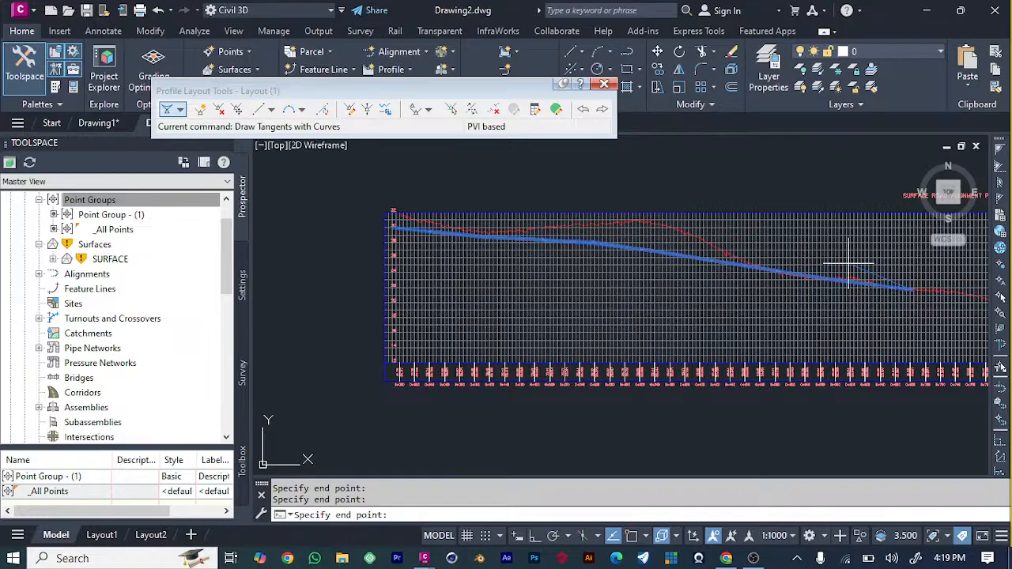
# Continue the design profile's tangents to the end of the profile view and finish drawing them.
pyautogui.scroll(-4, 846, 263)
pyautogui.scroll(4, 924, 294)
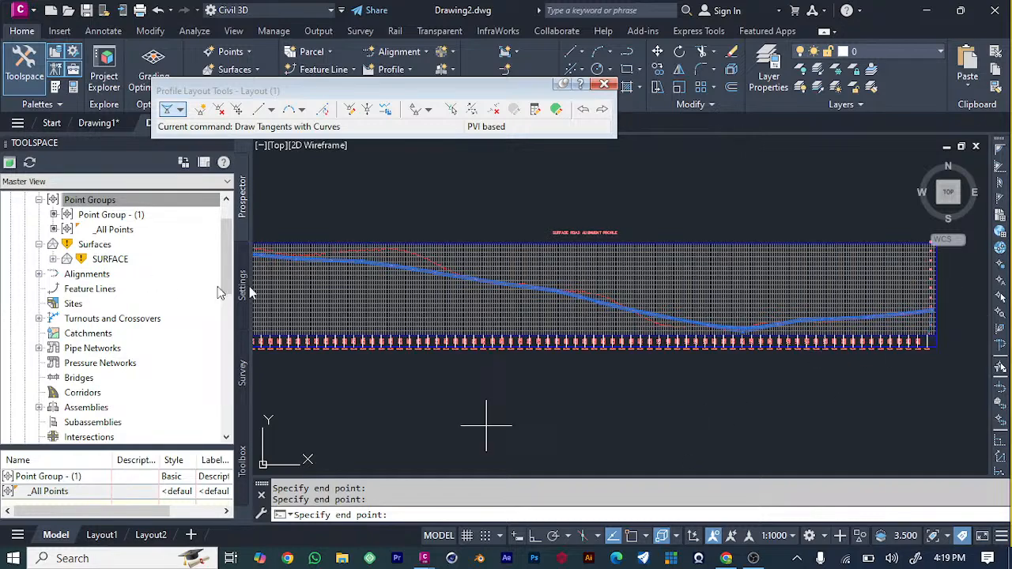
pyautogui.scroll(-3, 537, 308)
pyautogui.scroll(6, 416, 302)
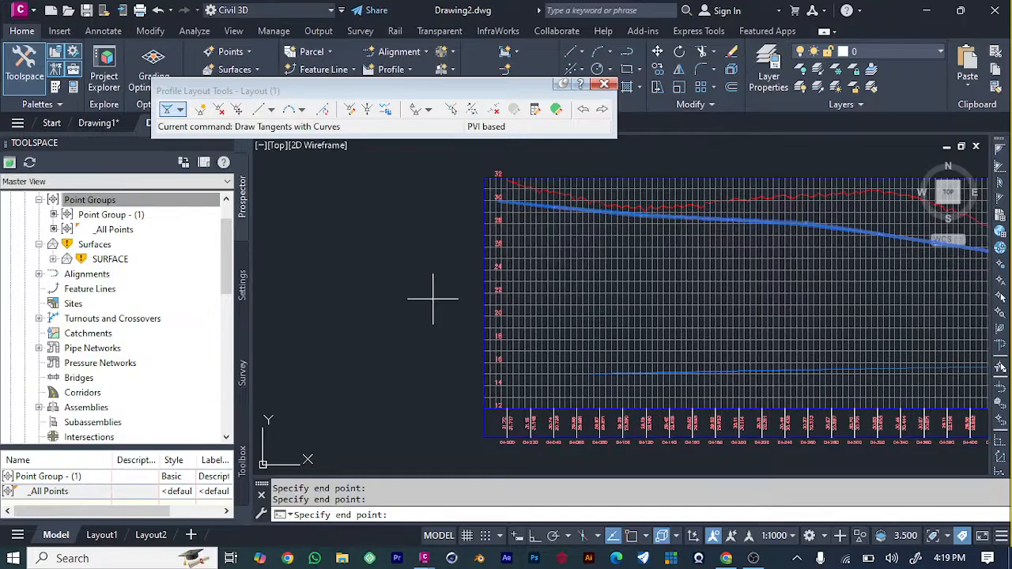
pyautogui.scroll(-4, 429, 288)
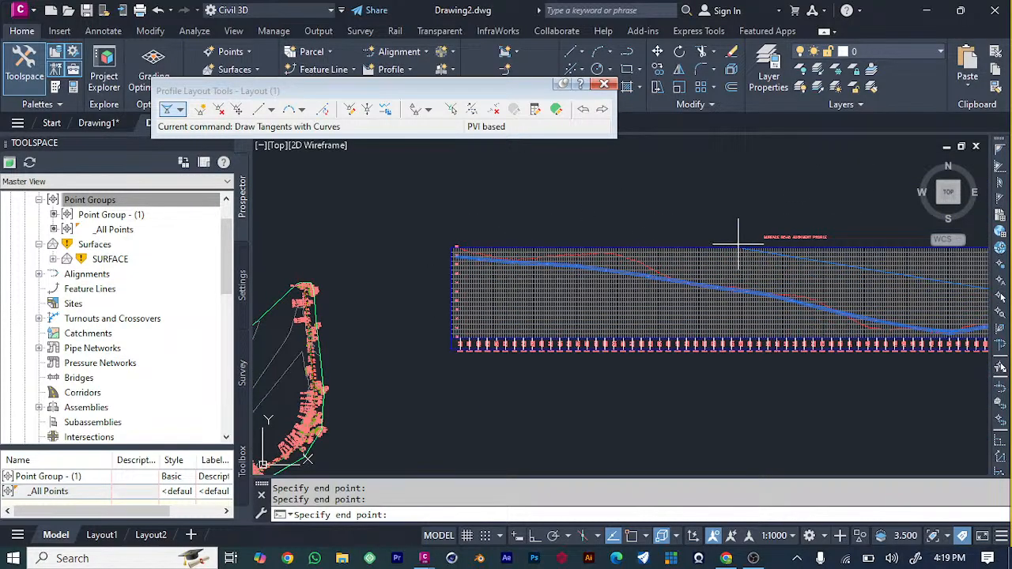
pyautogui.moveTo(719, 226); pyautogui.dragTo(515, 223, button='middle')
pyautogui.press('Escape')
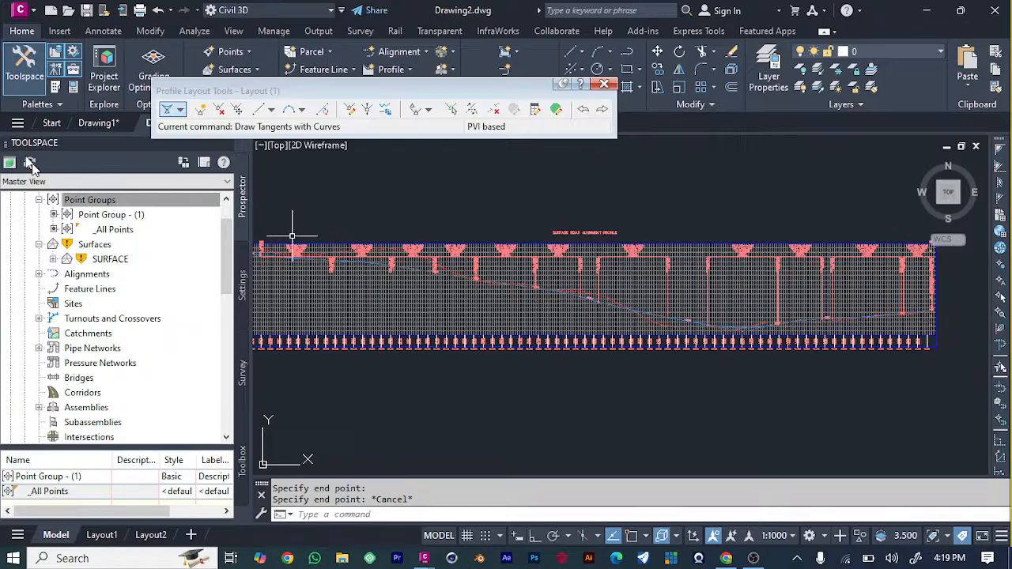
# Examine the design profile's vertical curve labels and its position relative to the existing ground line along the profile view.
pyautogui.scroll(-2, 549, 373)
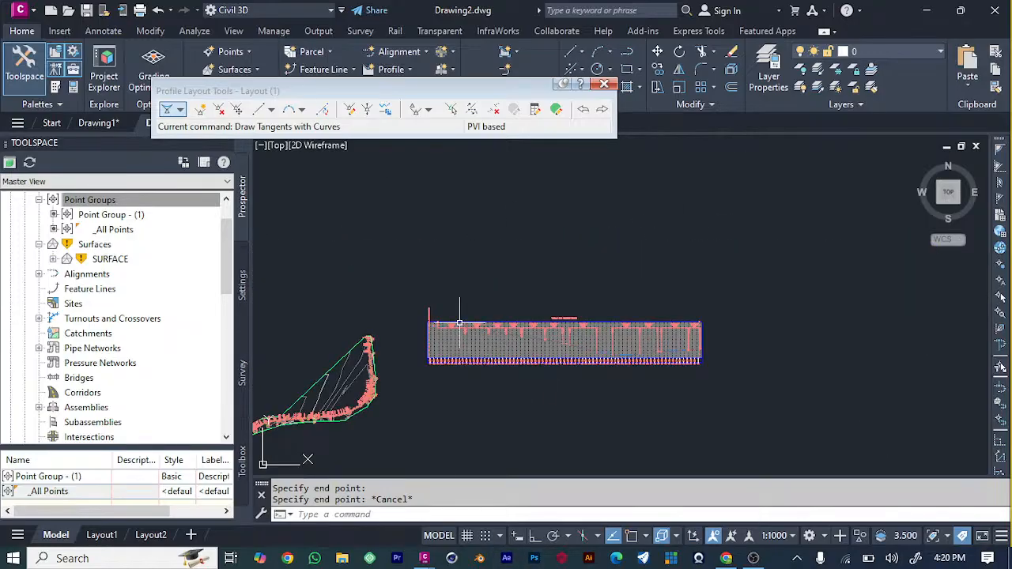
pyautogui.scroll(6, 459, 324)
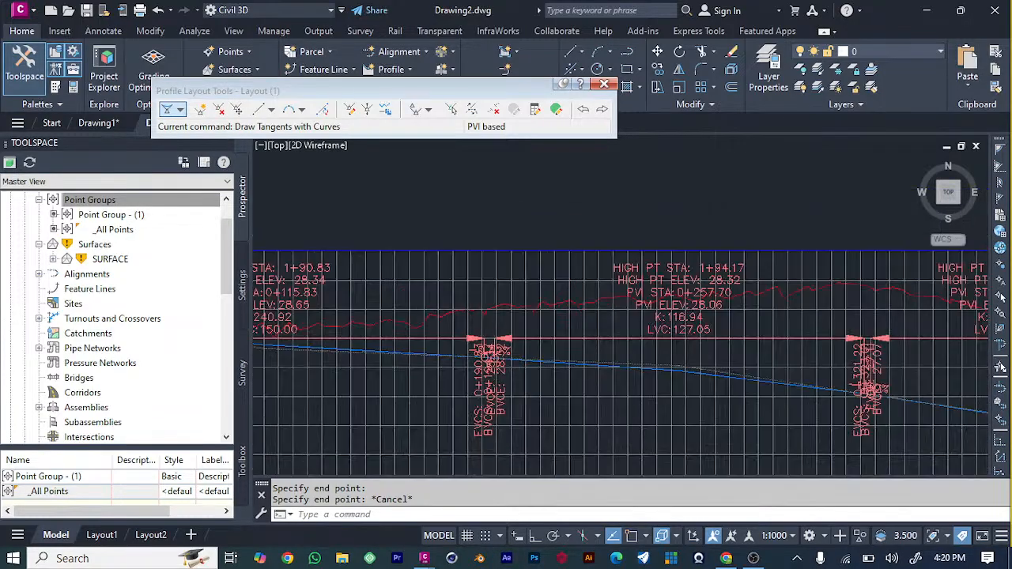
pyautogui.scroll(-5, 490, 352)
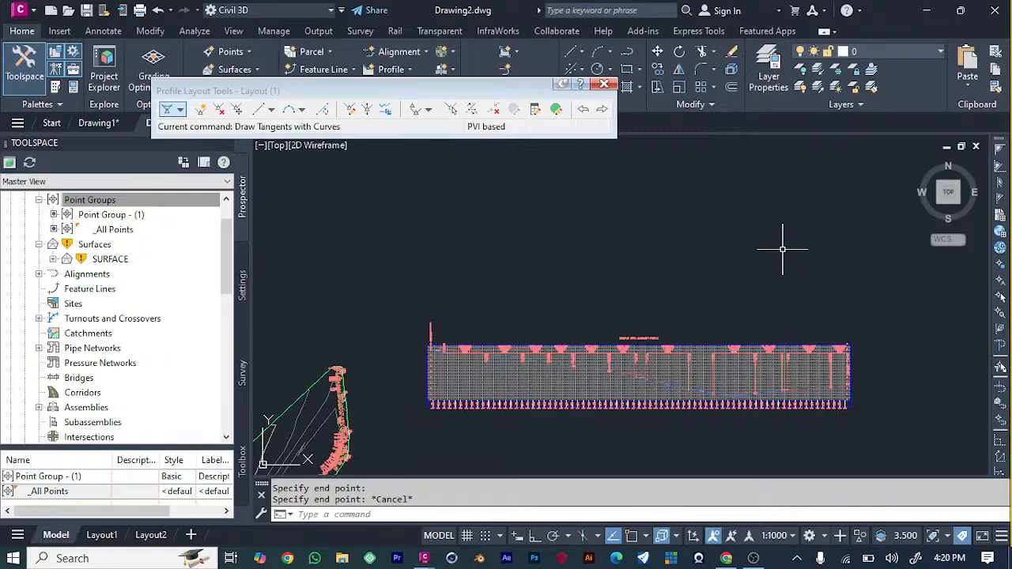
pyautogui.scroll(5, 782, 250)
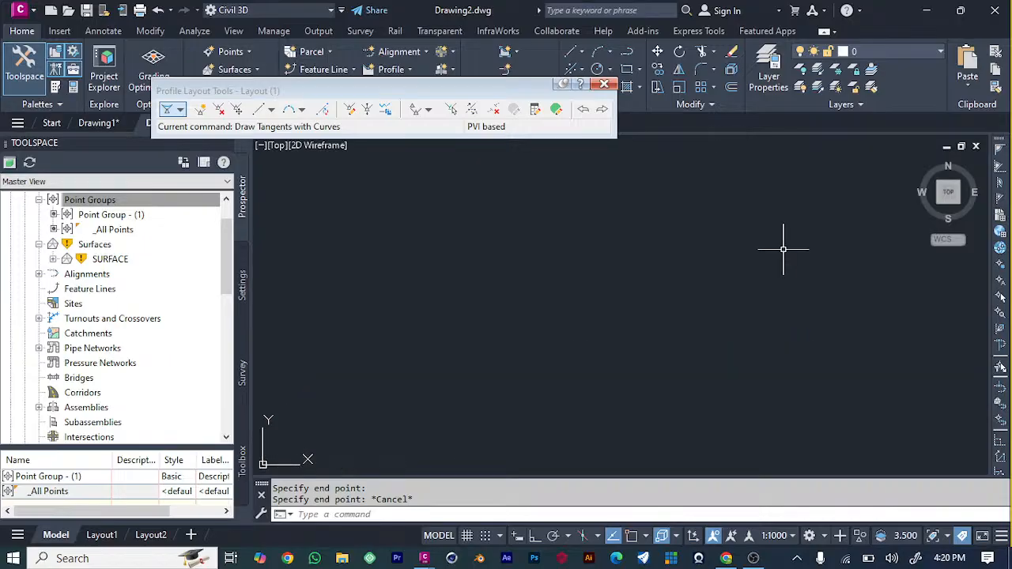
pyautogui.scroll(-5, 783, 250)
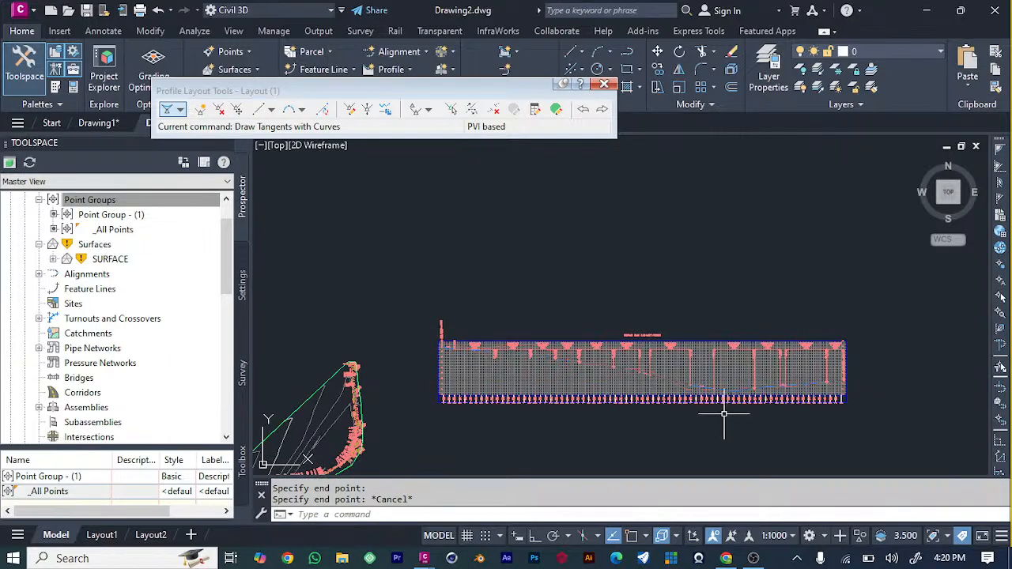
pyautogui.scroll(5, 704, 414)
pyautogui.scroll(-3, 702, 411)
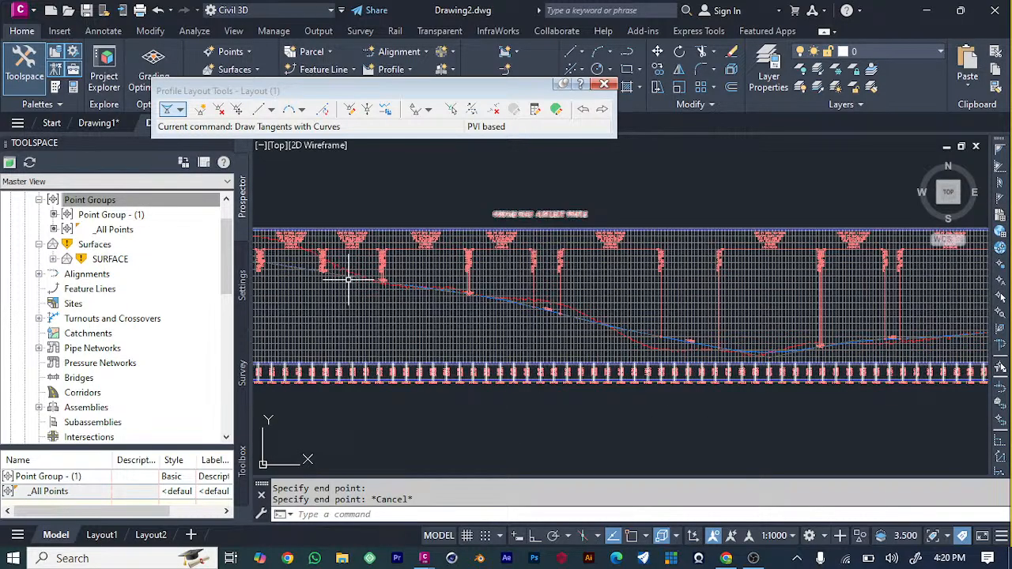
pyautogui.scroll(-2, 519, 308)
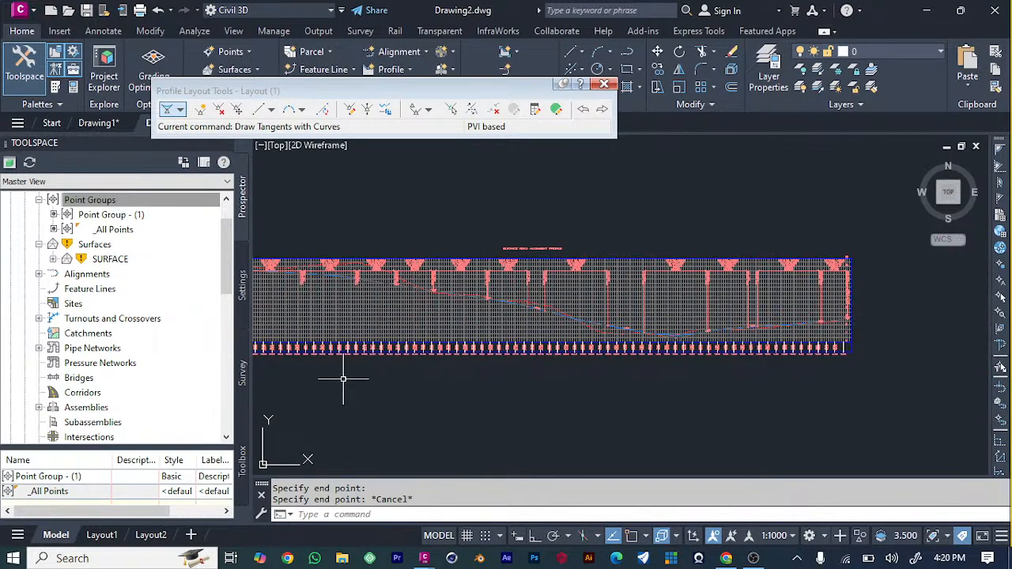
pyautogui.scroll(-3, 332, 384)
pyautogui.scroll(2, 294, 356)
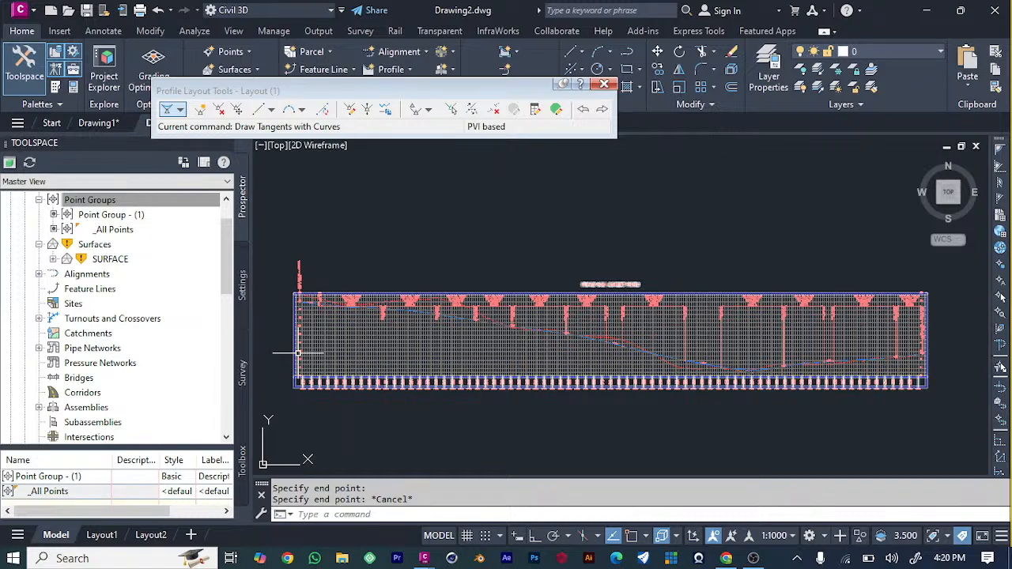
pyautogui.scroll(1, 299, 355)
pyautogui.scroll(-1, 301, 355)
pyautogui.scroll(1, 916, 251)
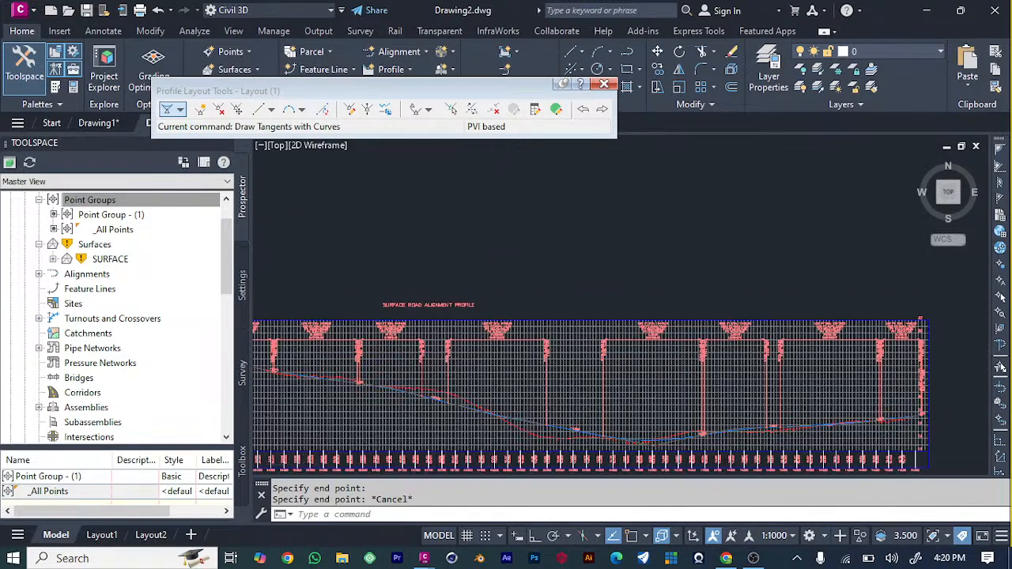
pyautogui.scroll(-1, 913, 257)
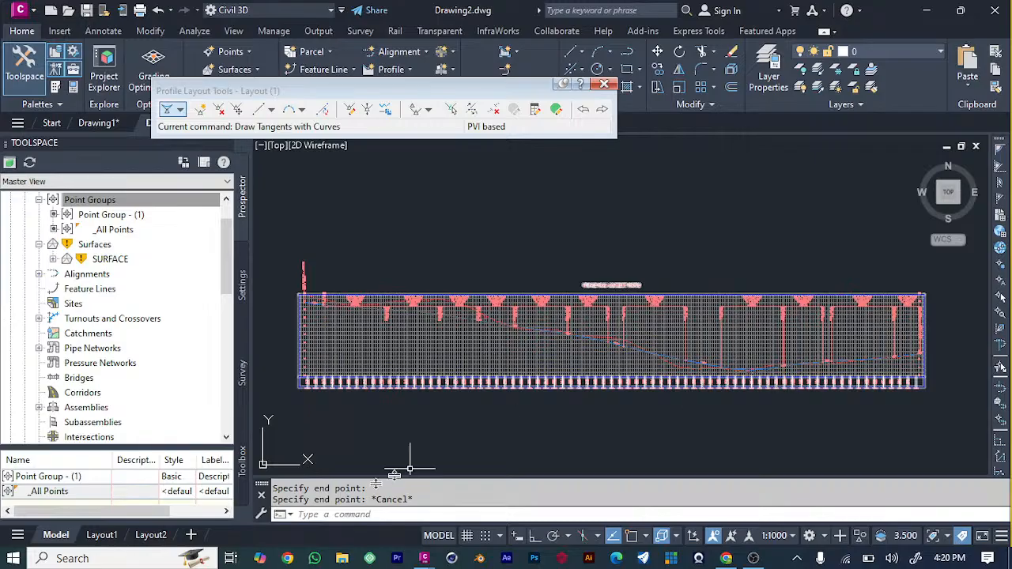
# Close the layout tools for the design profile.
pyautogui.scroll(-4, 484, 362)
pyautogui.scroll(-5, 484, 362)
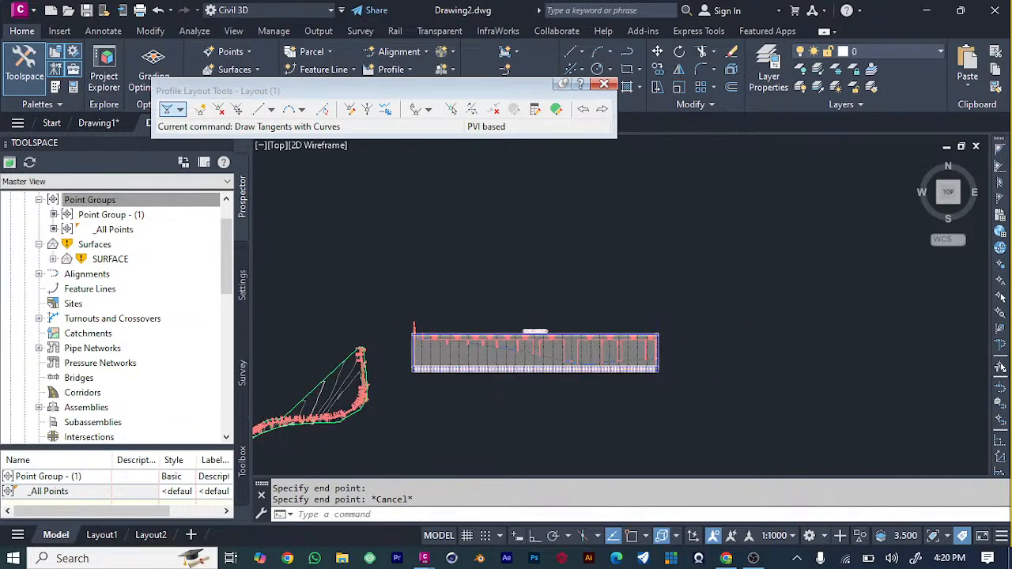
pyautogui.scroll(5, 396, 452)
pyautogui.scroll(-3, 383, 441)
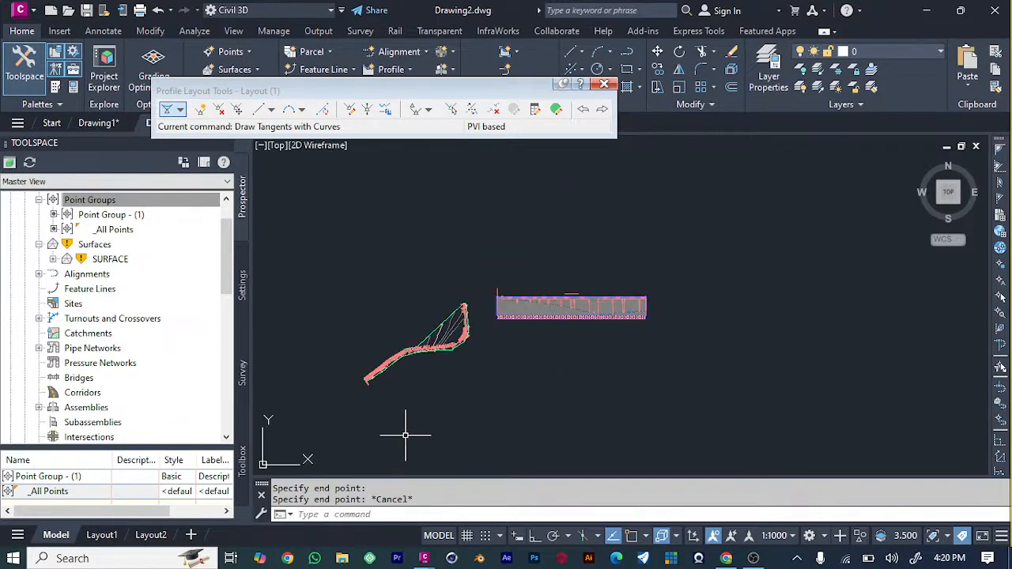
pyautogui.scroll(2, 721, 329)
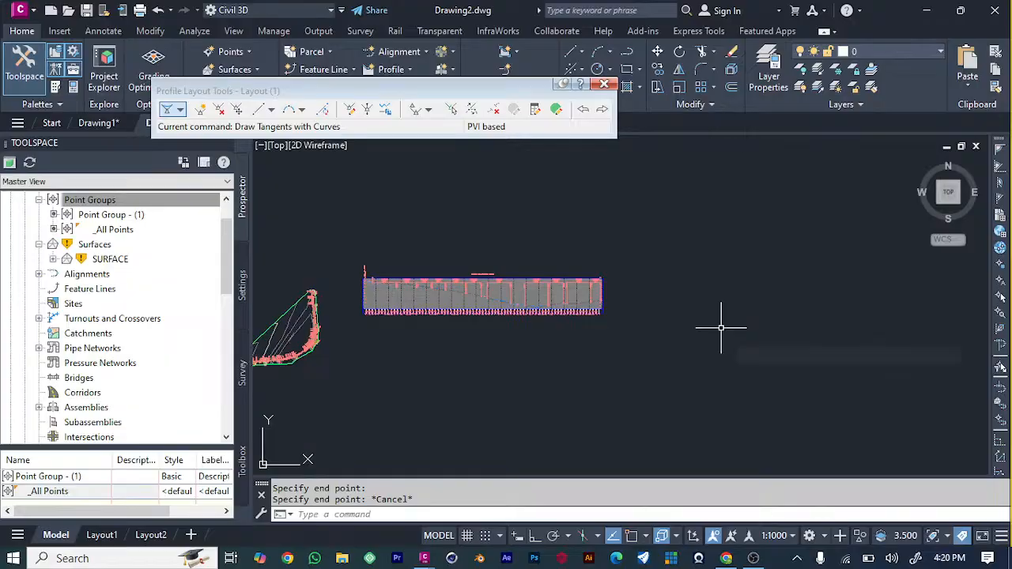
pyautogui.scroll(-4, 284, 378)
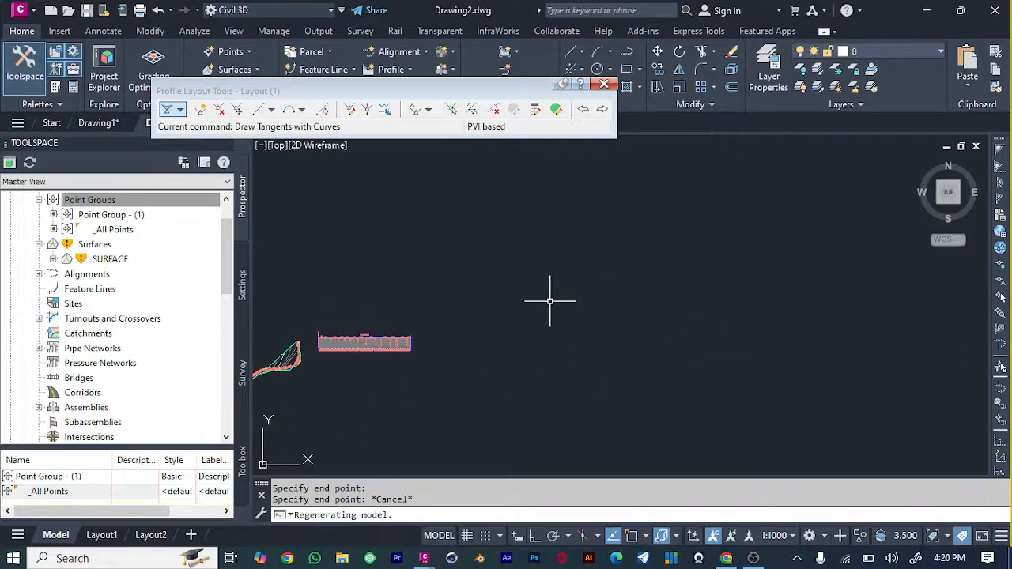
pyautogui.scroll(-3, 549, 300)
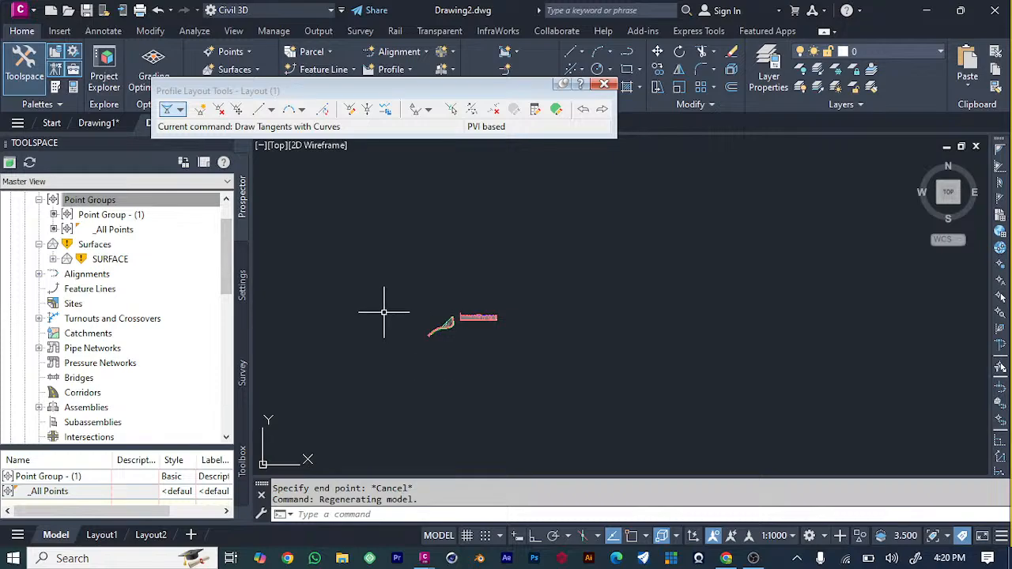
pyautogui.scroll(5, 442, 322)
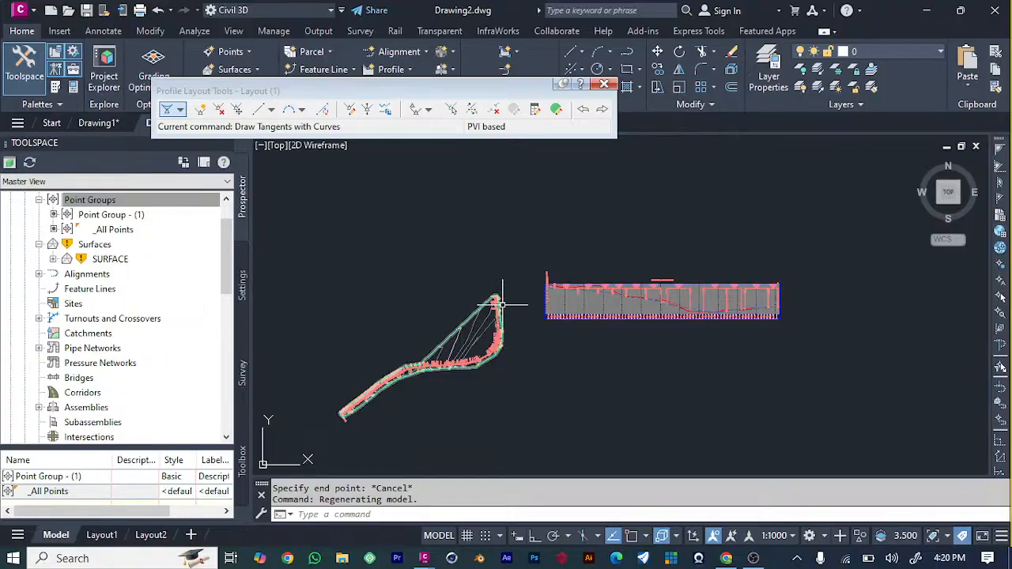
pyautogui.click(604, 84)
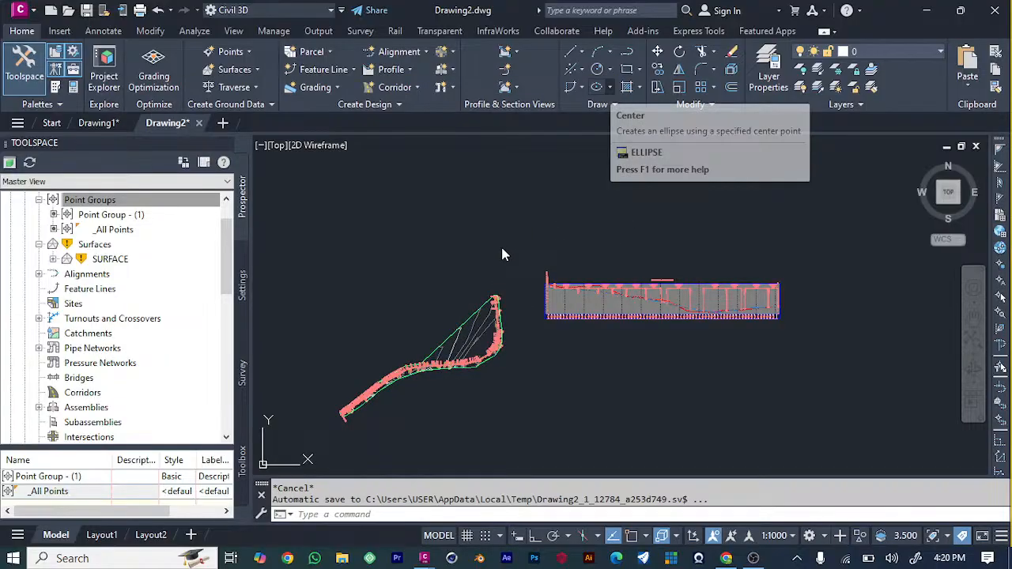
pyautogui.press('Escape')
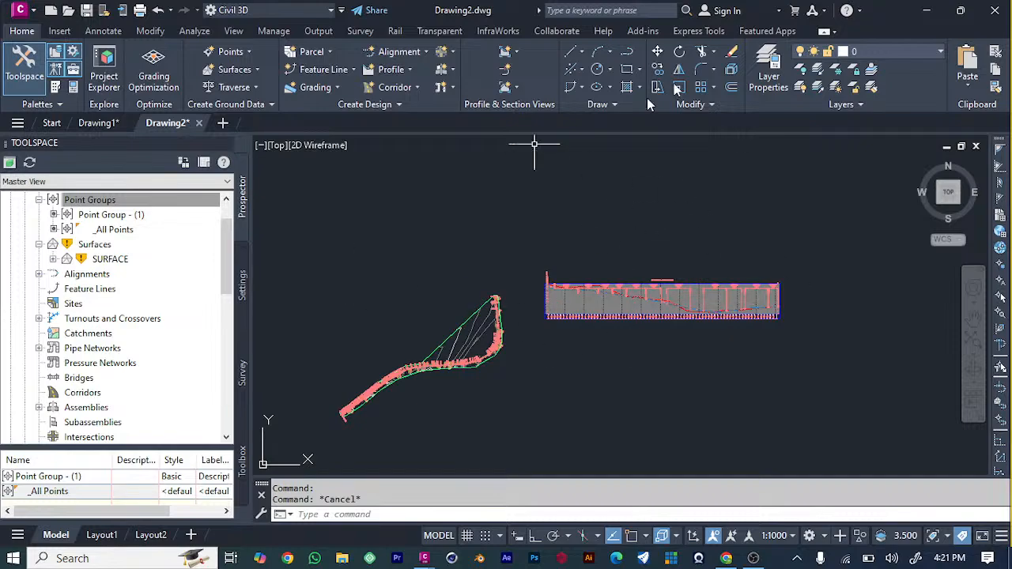
# Start creating an assembly and name it ASSEMBLY SURFACE ROAD.
pyautogui.click(454, 73)
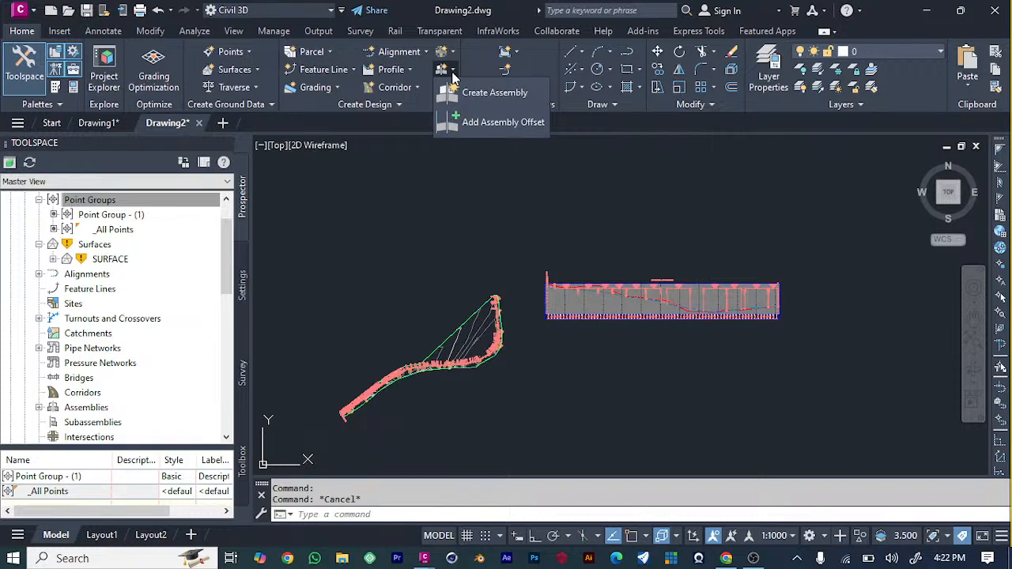
pyautogui.click(475, 92)
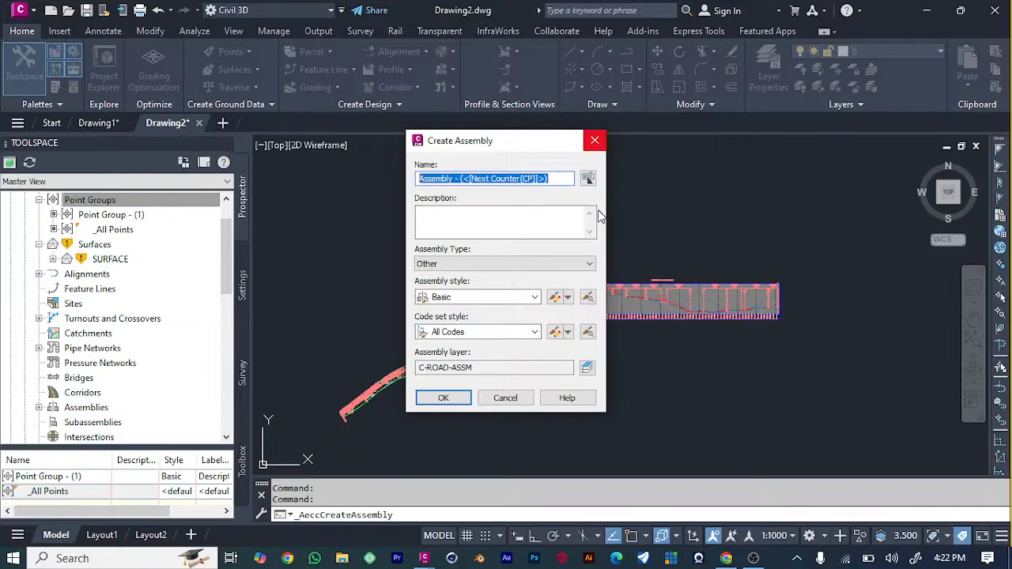
pyautogui.write('ASS')
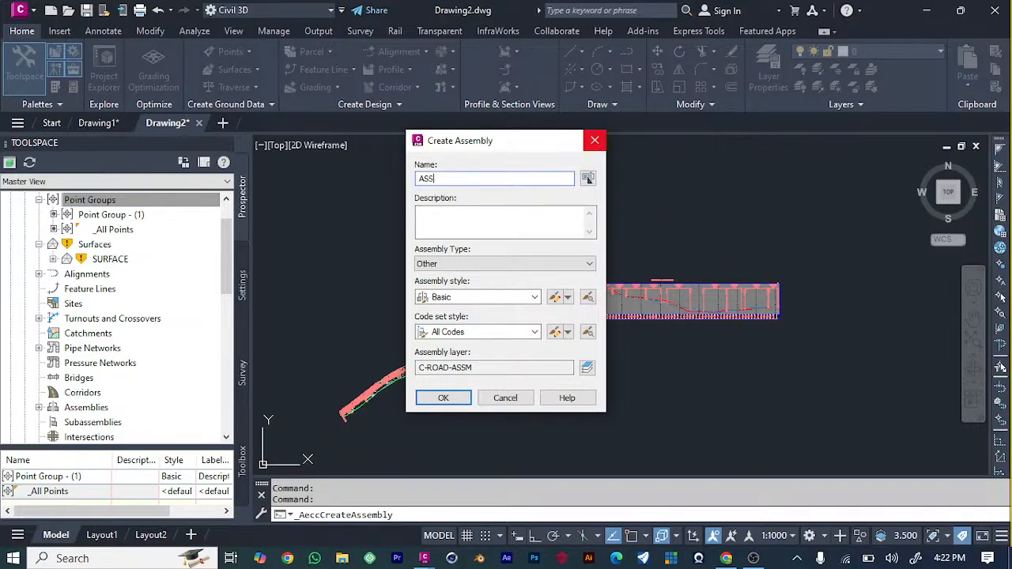
pyautogui.write('EMBLY ROAD')
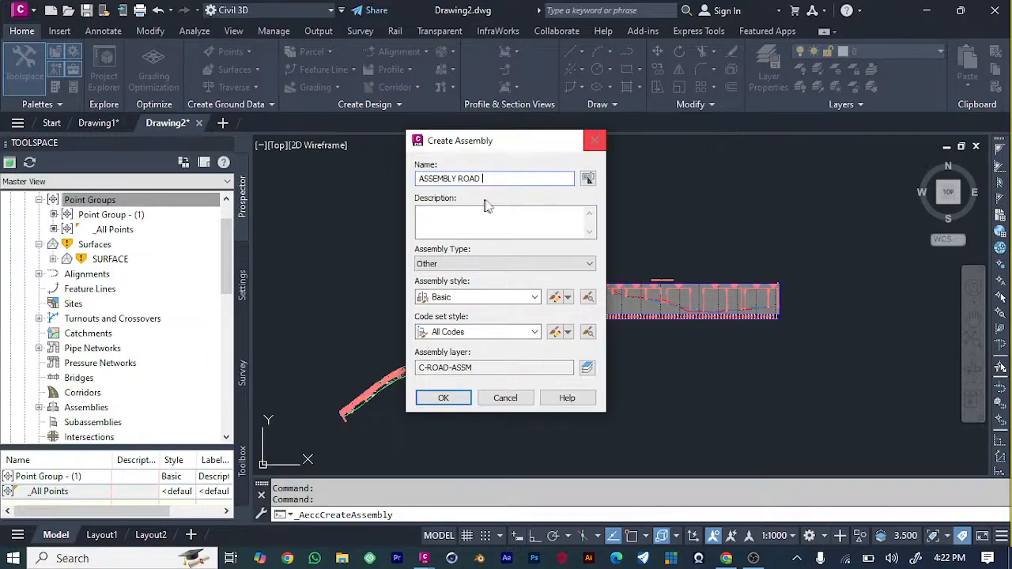
pyautogui.click(458, 178)
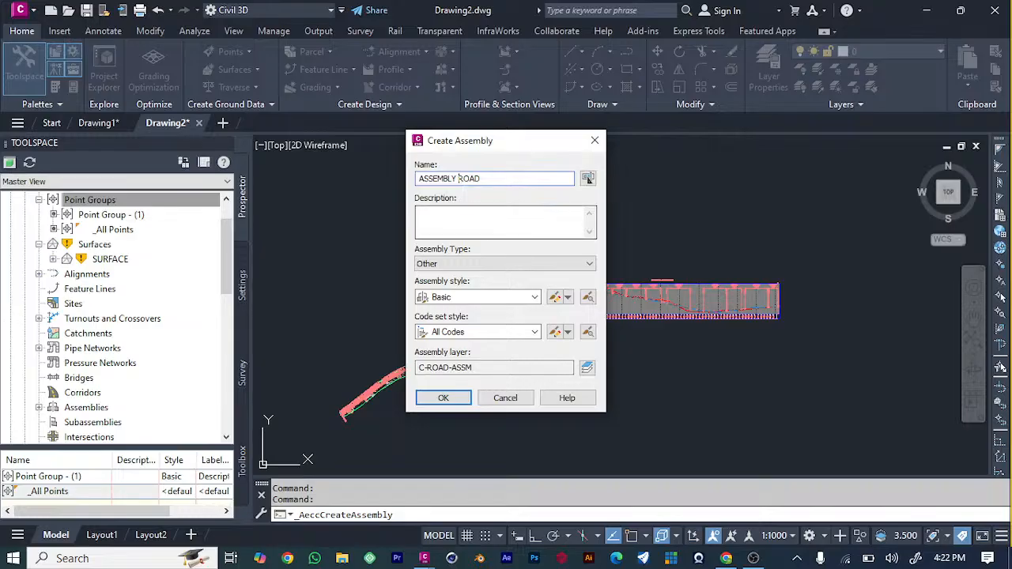
pyautogui.write('SURFACE')
pyautogui.press('Tab')
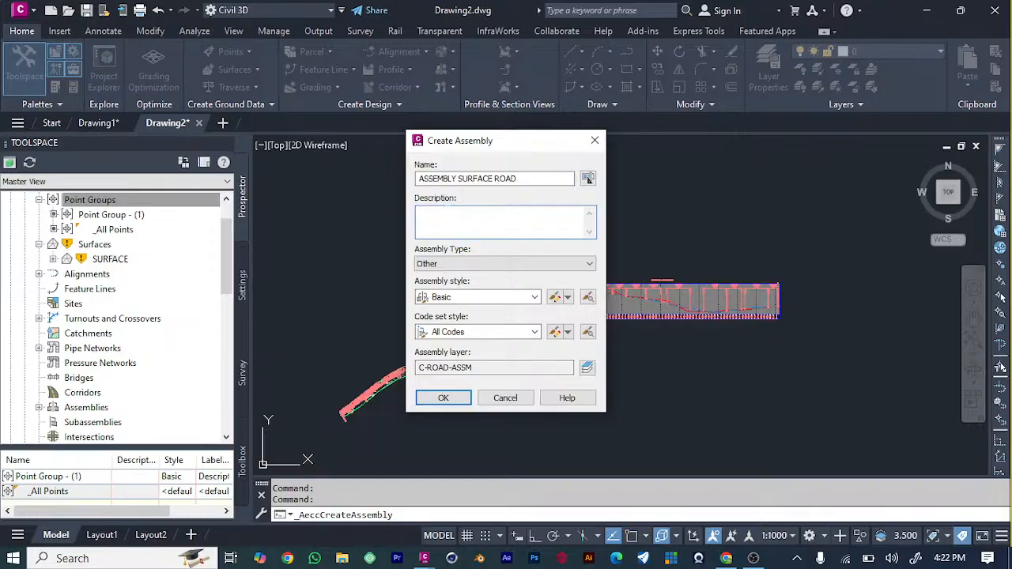
# Give the new assembly the description ASSEMBLY, accept it, and place its baseline in the empty area above the surface and profile view.
pyautogui.write('ASSEMBLY')
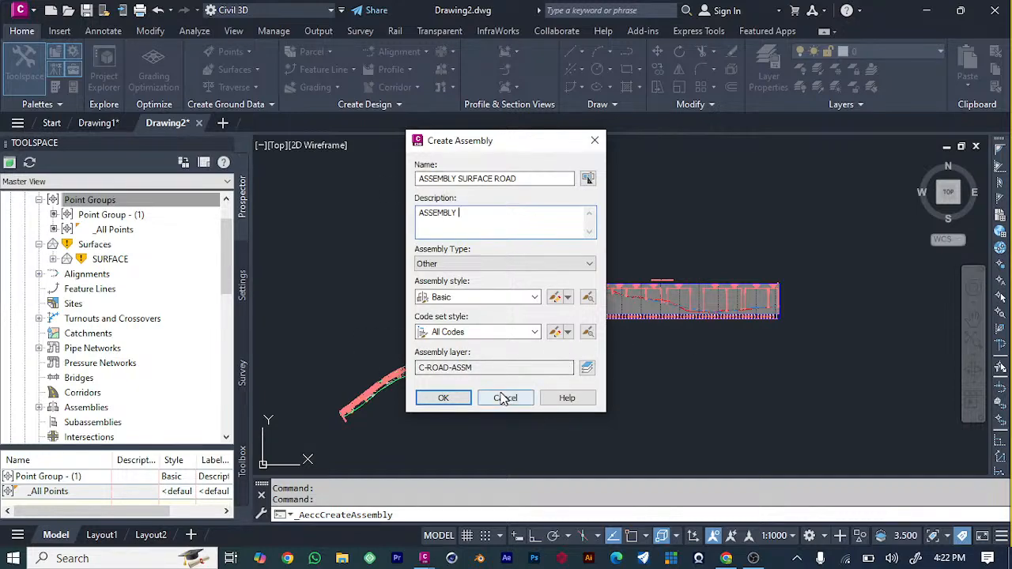
pyautogui.click(458, 399)
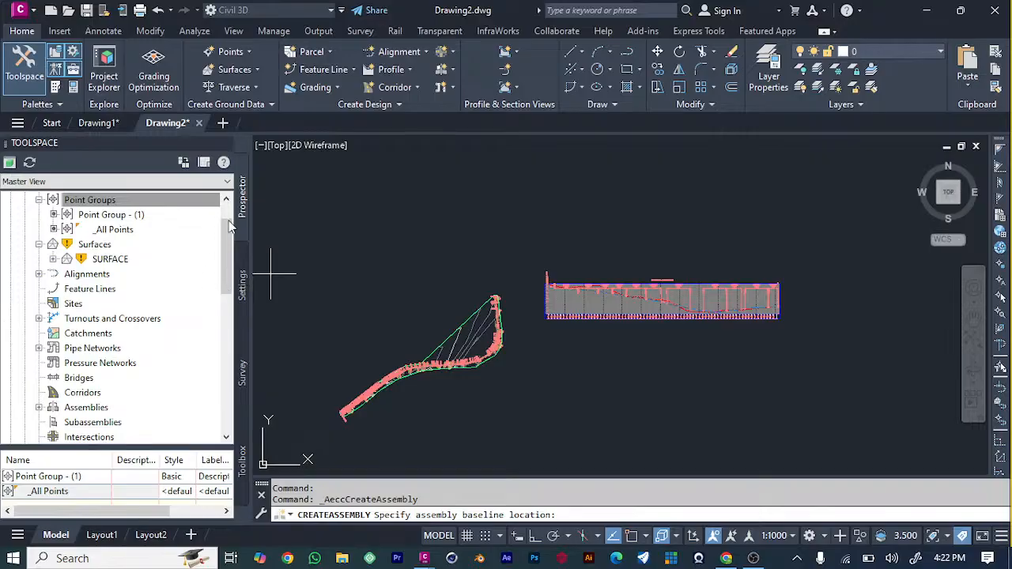
pyautogui.click(514, 183)
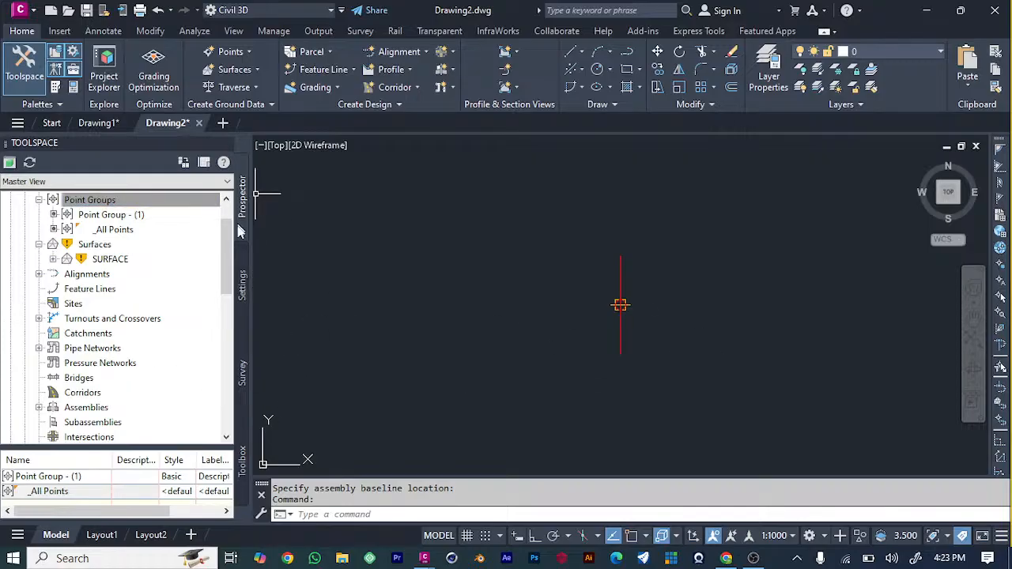
pyautogui.click(243, 285)
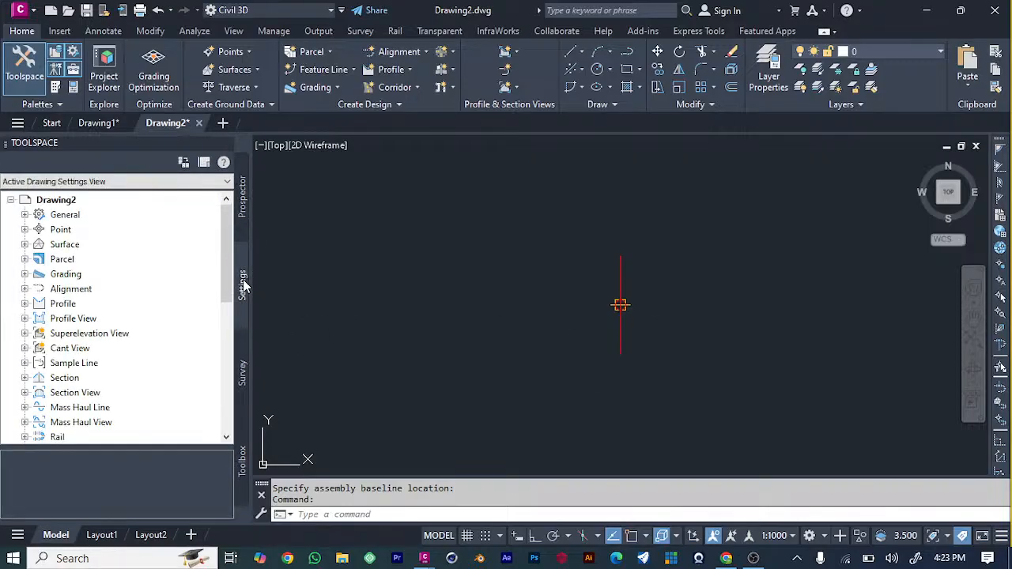
pyautogui.scroll(-6, 56, 257)
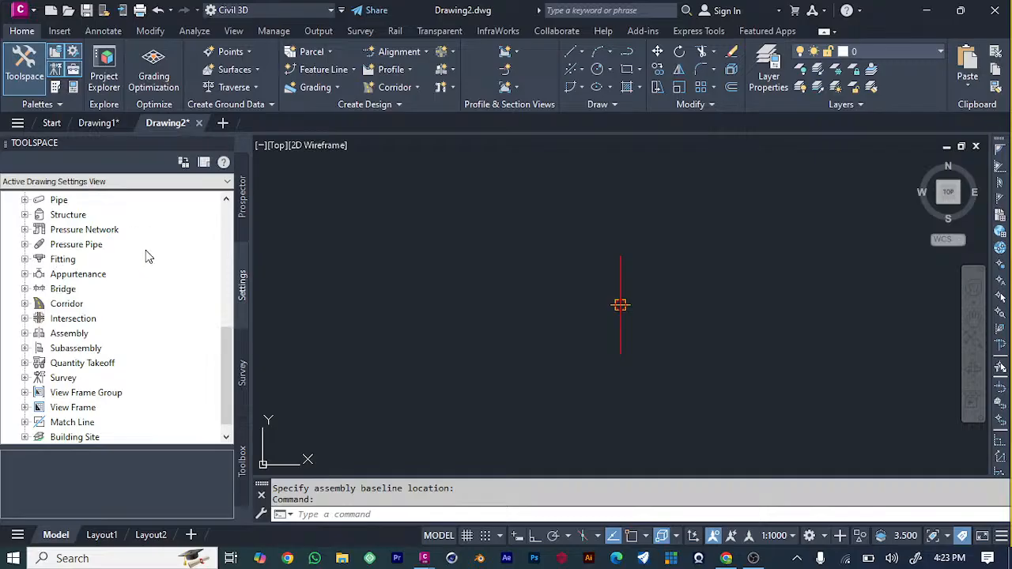
pyautogui.scroll(6, 146, 255)
pyautogui.click(243, 194)
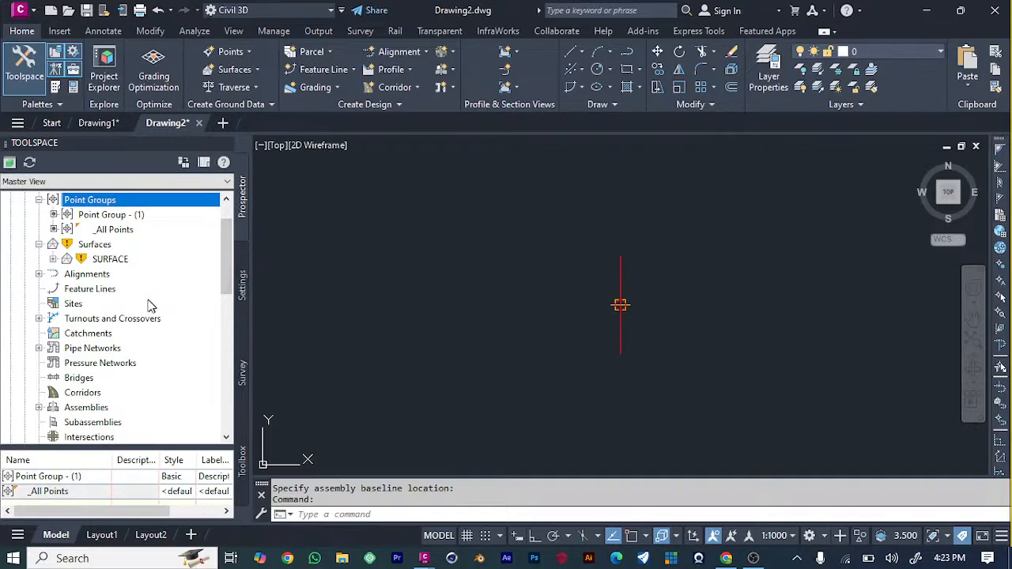
pyautogui.scroll(-3, 91, 298)
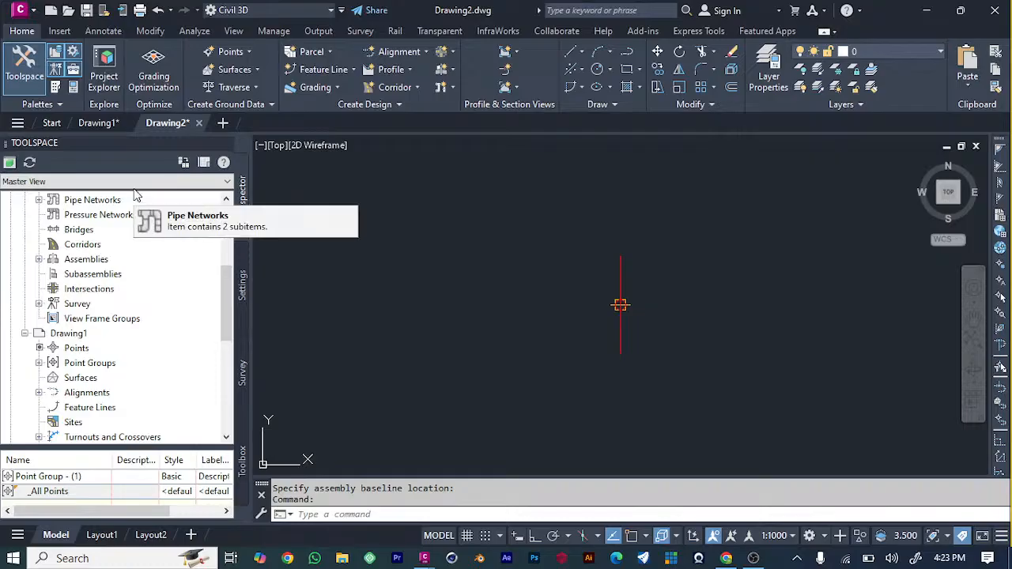
# Show the Civil Metric Subassemblies tool palettes and dock them beneath the Toolspace tree.
pyautogui.click(55, 88)
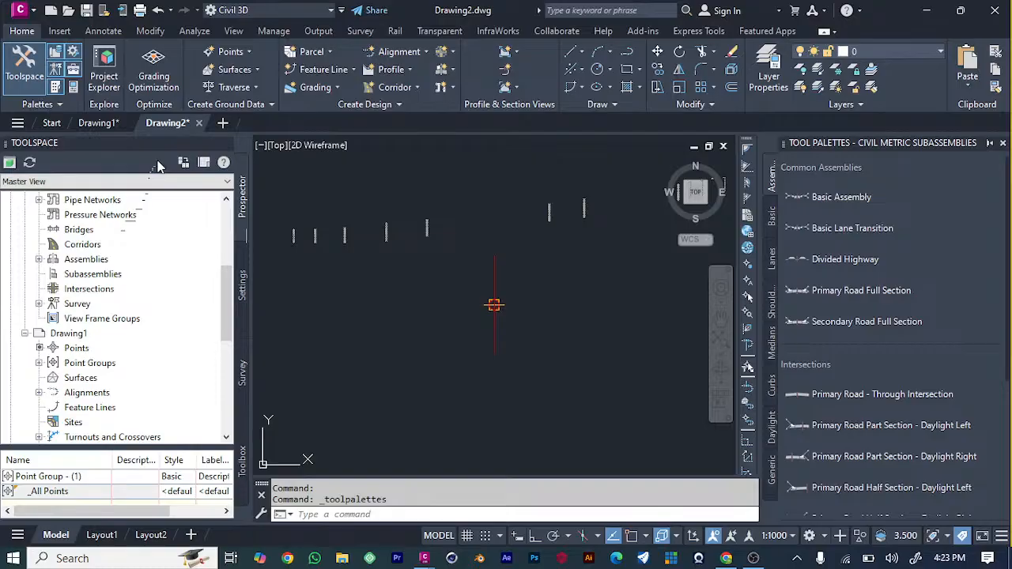
pyautogui.moveTo(158, 161); pyautogui.dragTo(104, 161)
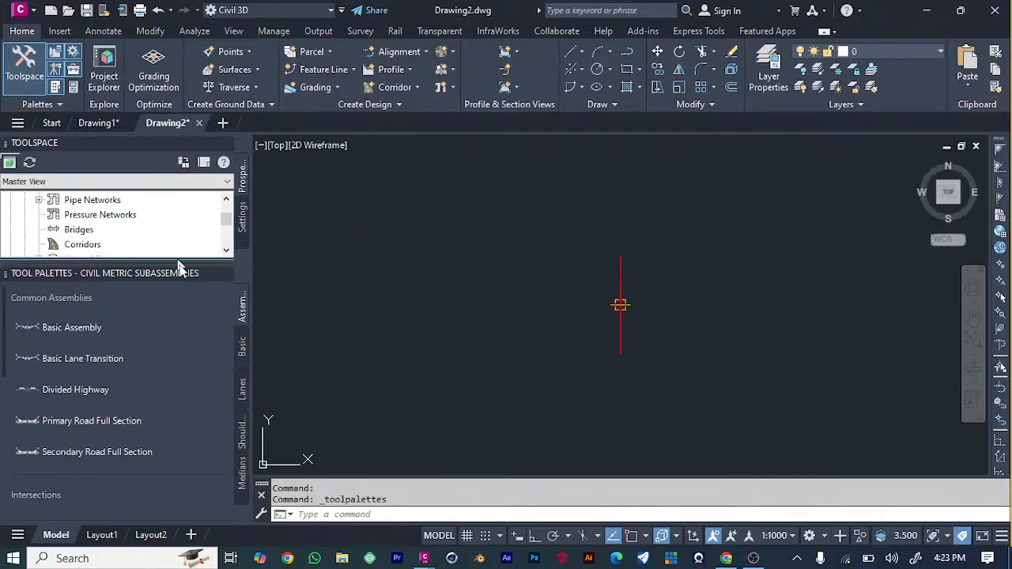
pyautogui.click(199, 323)
# Browse the metric assemblies, basic, lanes, shoulders and medians collections for components suited to the road assembly.
pyautogui.scroll(-5, 95, 431)
pyautogui.scroll(-1, 126, 440)
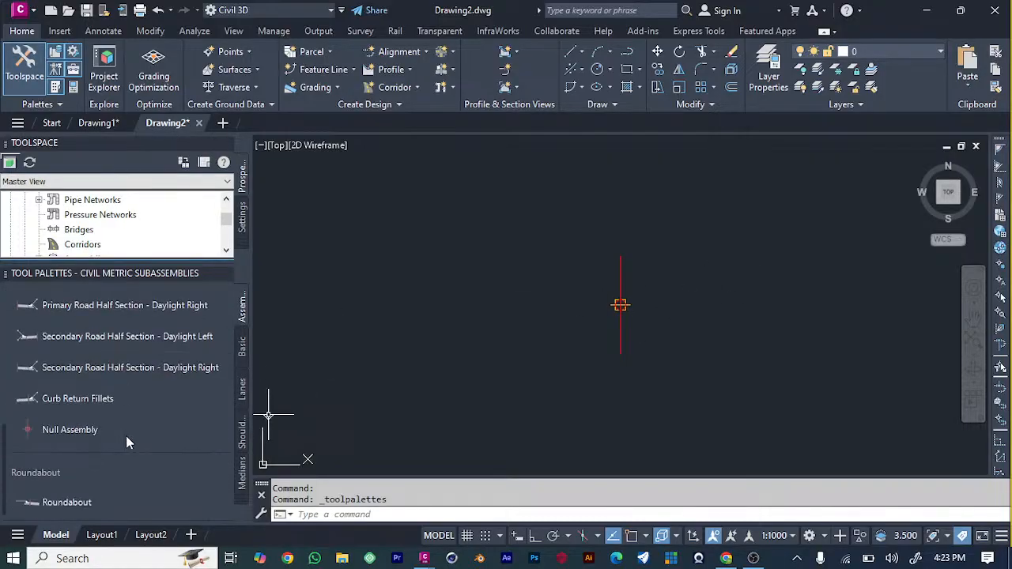
pyautogui.scroll(6, 134, 431)
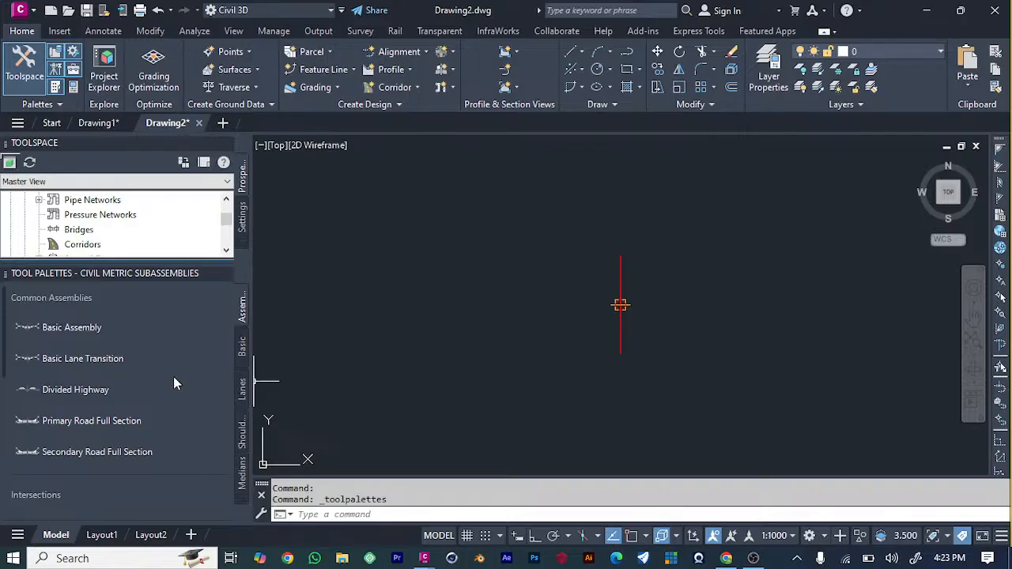
pyautogui.click(242, 345)
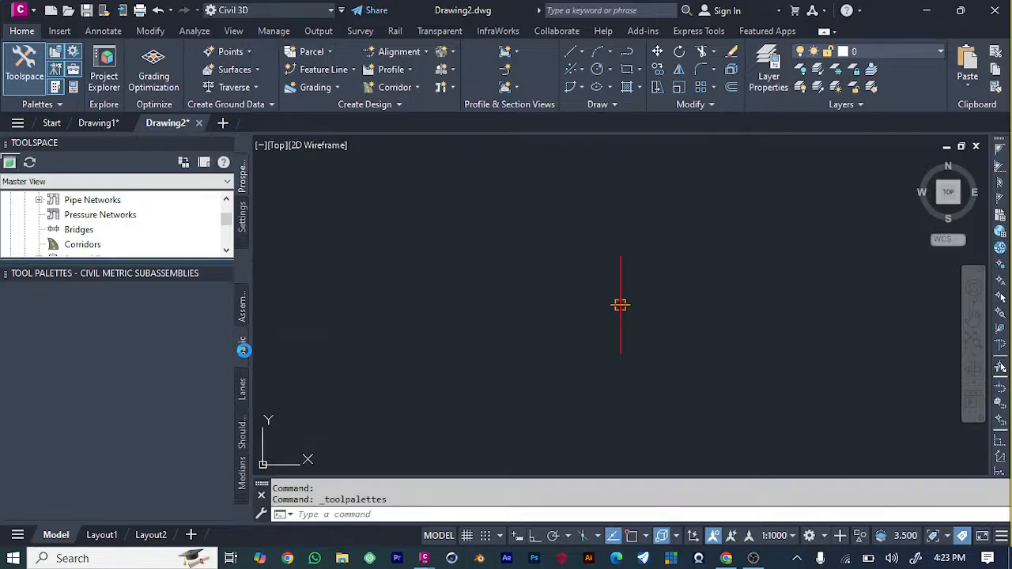
pyautogui.click(243, 393)
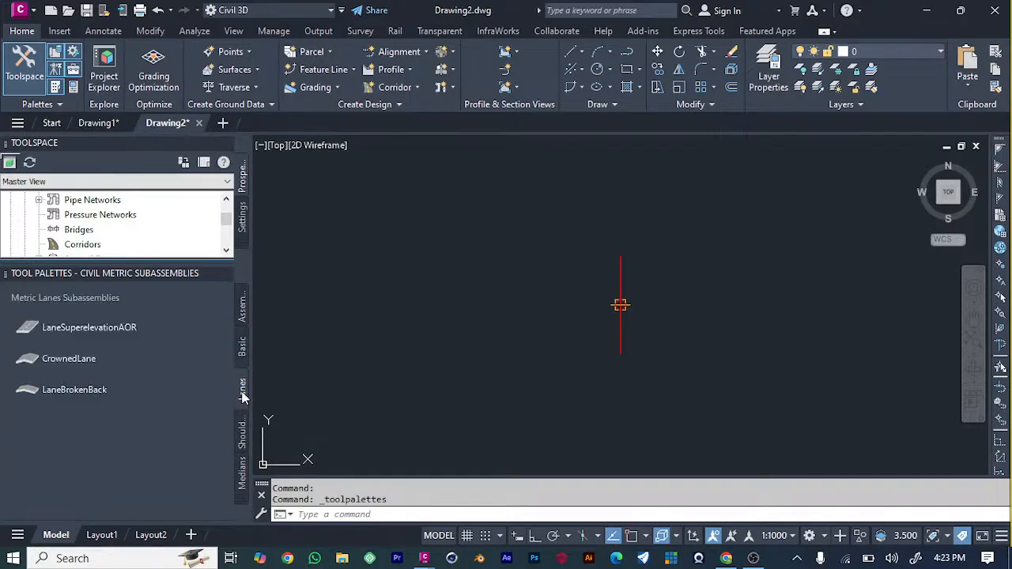
pyautogui.click(243, 440)
pyautogui.click(243, 484)
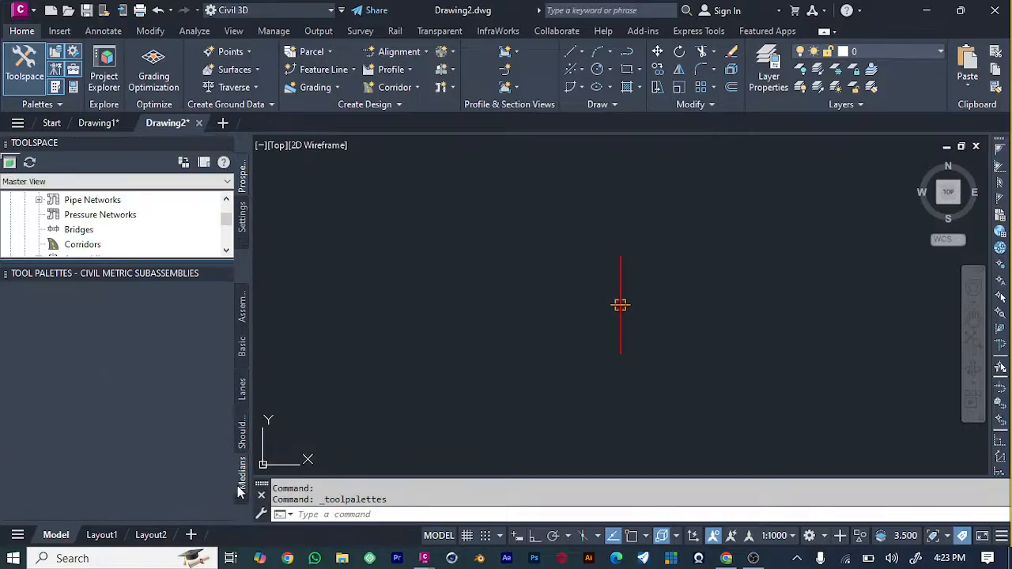
pyautogui.click(246, 311)
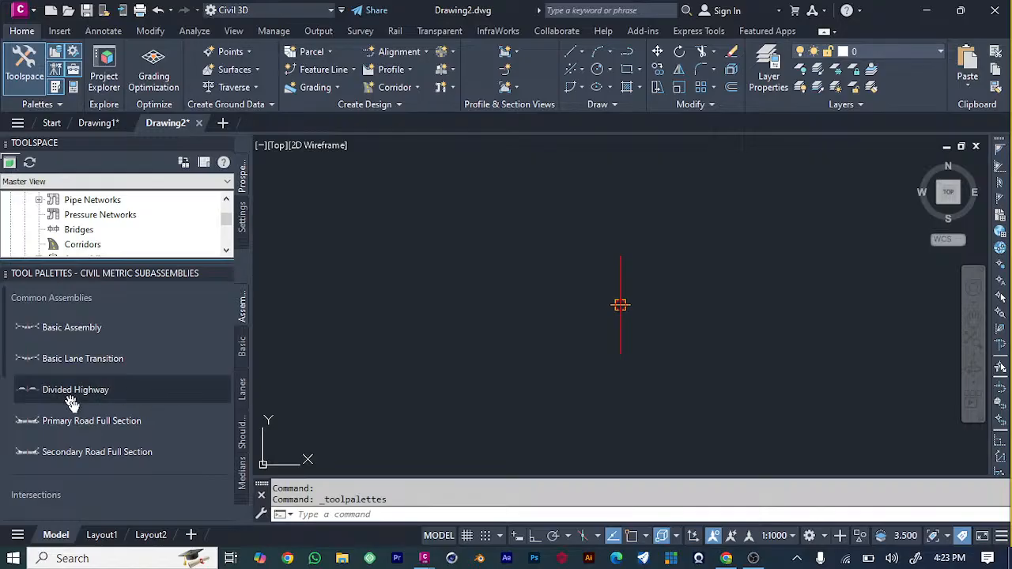
pyautogui.scroll(-5, 138, 395)
pyautogui.scroll(-1, 139, 391)
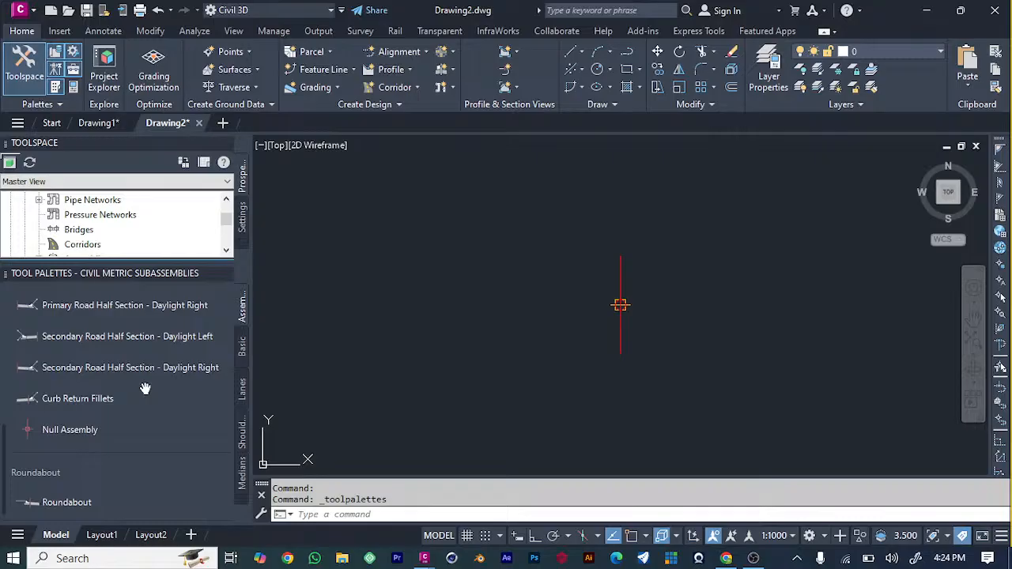
# Attach a BasicBarrier subassembly with its default dimensions to the assembly baseline marker and finish the placement.
pyautogui.click(243, 354)
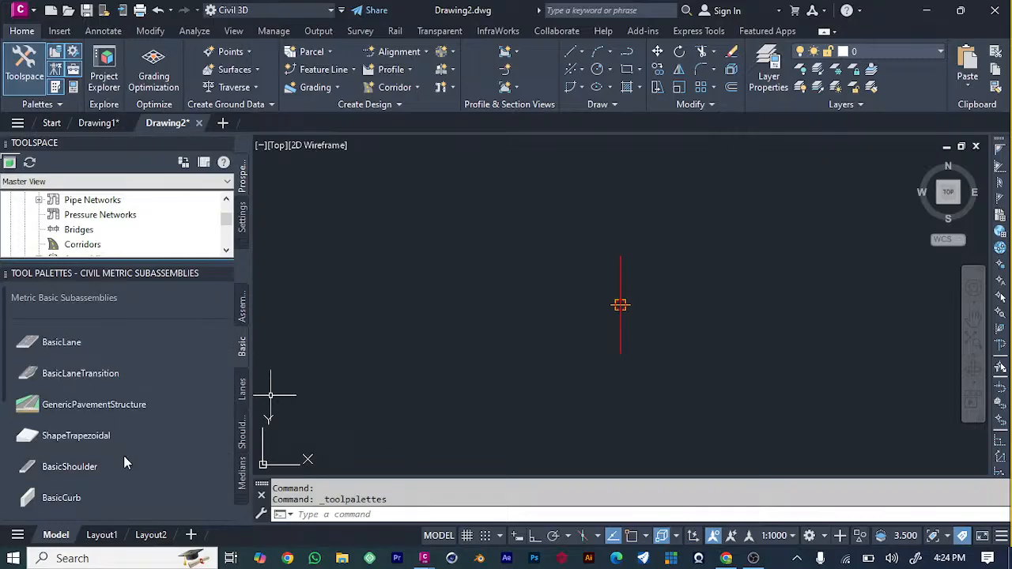
pyautogui.scroll(-5, 118, 415)
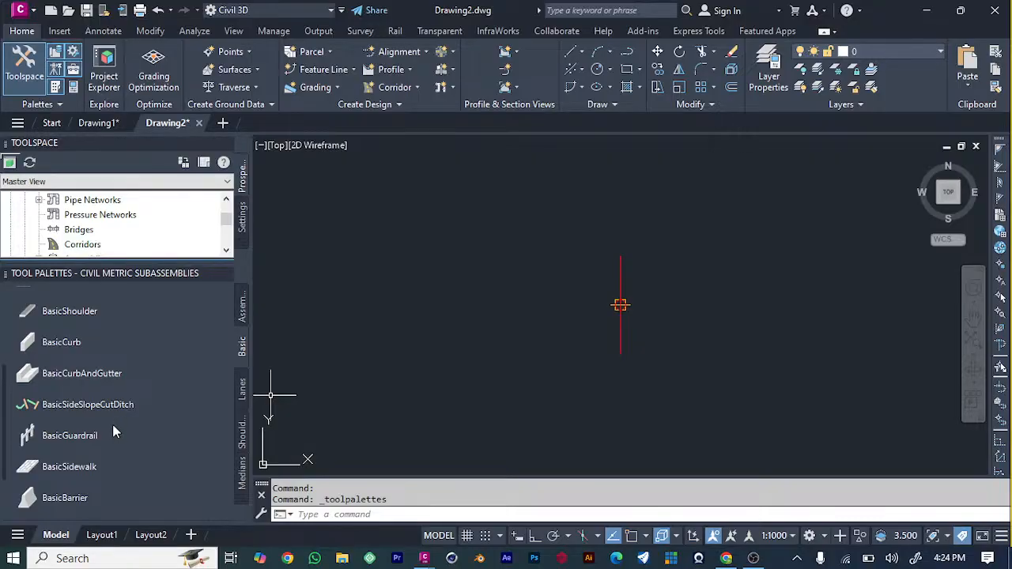
pyautogui.click(62, 501)
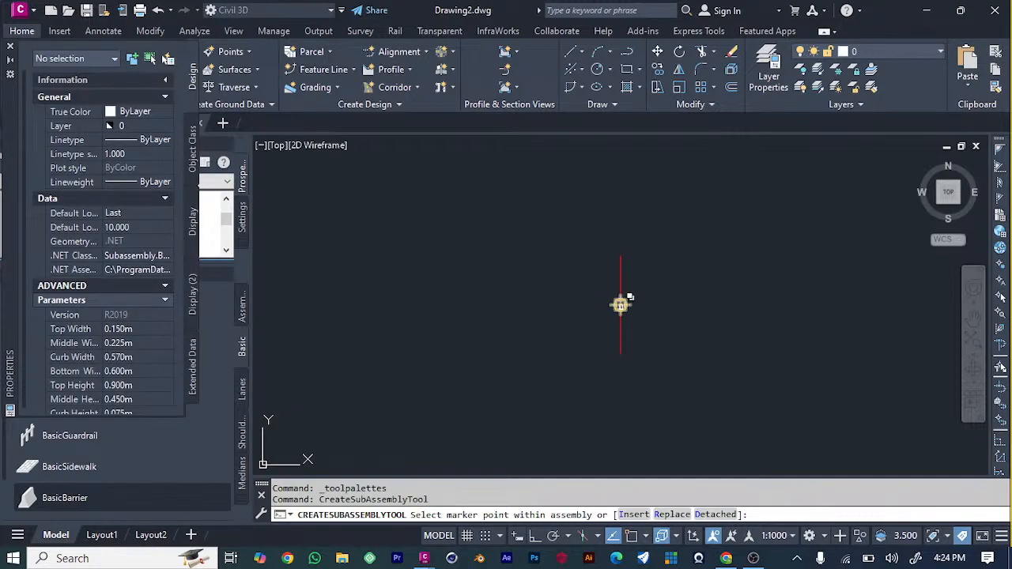
pyautogui.click(621, 305)
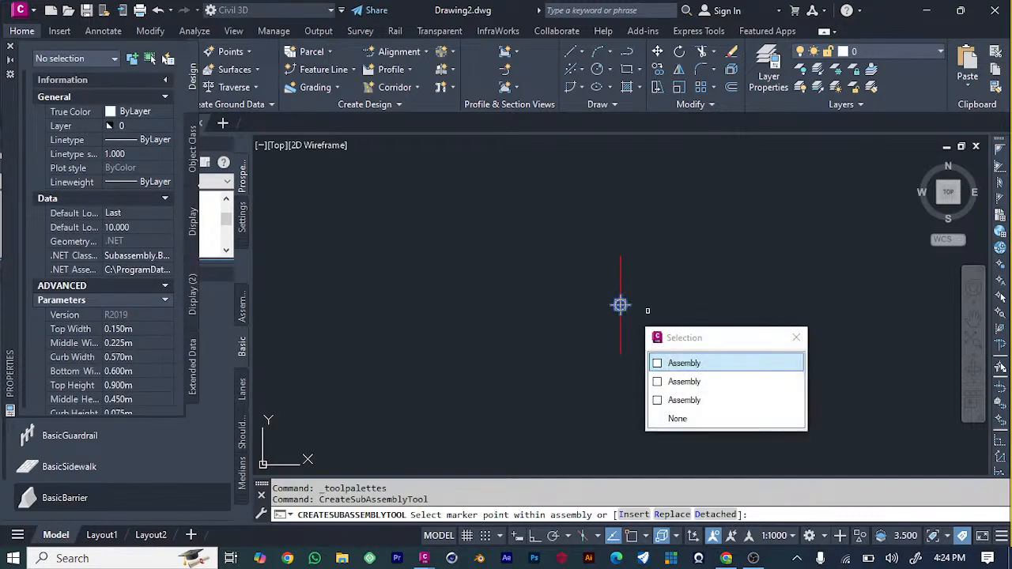
pyautogui.click(684, 363)
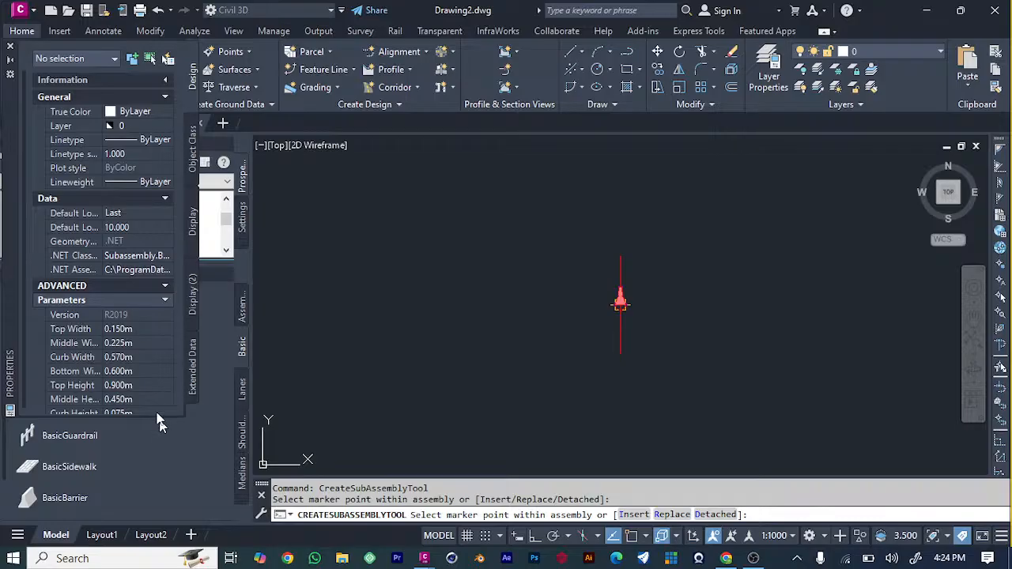
pyautogui.scroll(-1, 103, 342)
pyautogui.scroll(1, 122, 352)
pyautogui.press('Escape')
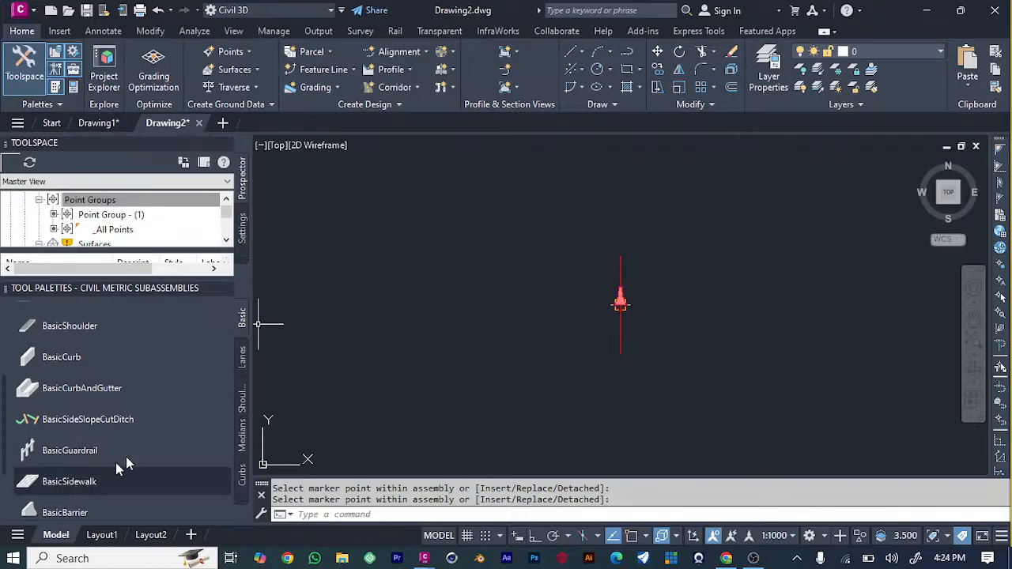
# Attach a GenericPavementStructure lane subassembly, side Right and width 3.600 m, to the barrier's lower right corner.
pyautogui.scroll(3, 74, 356)
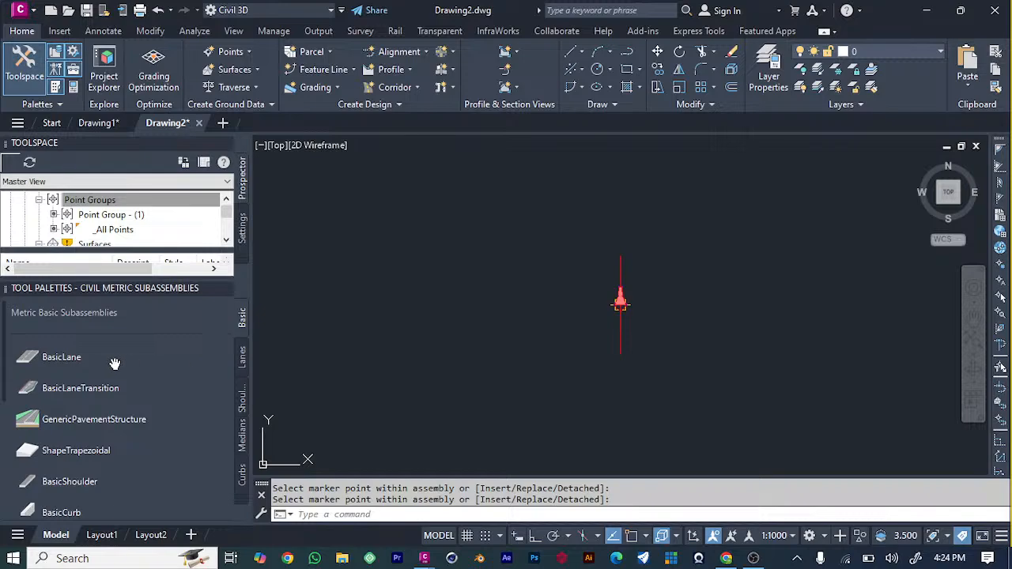
pyautogui.scroll(-3, 118, 379)
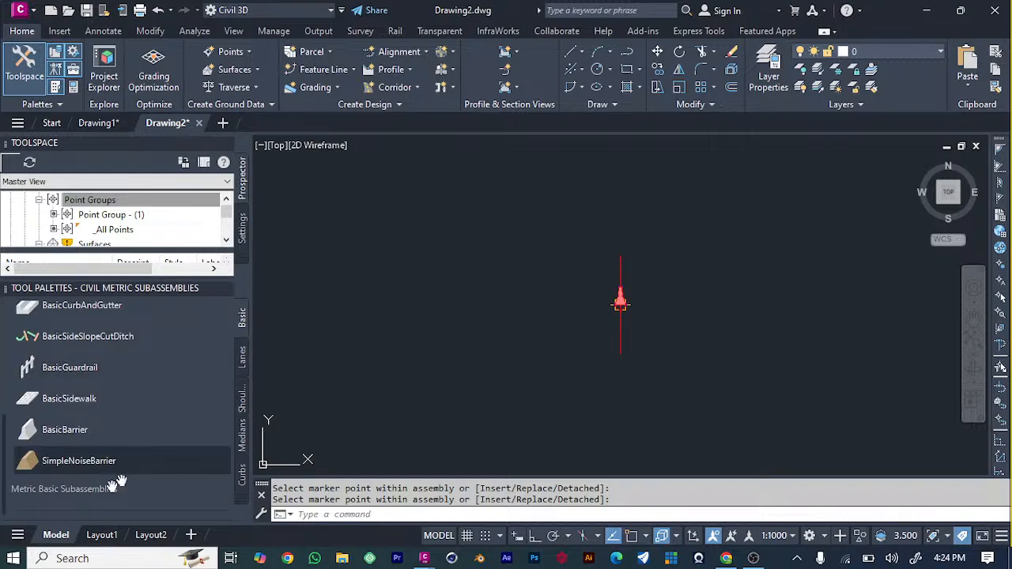
pyautogui.click(241, 363)
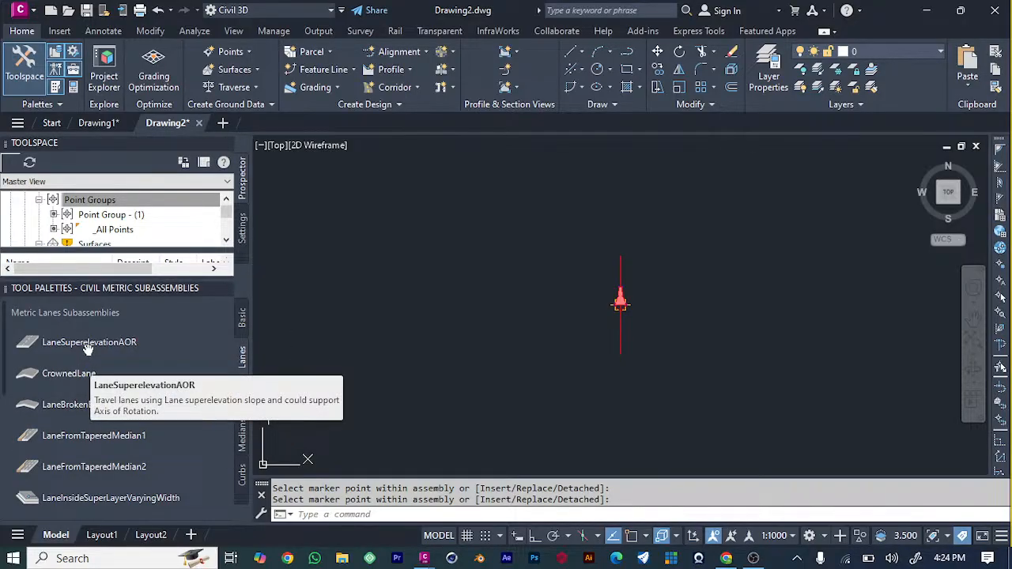
pyautogui.scroll(-5, 90, 355)
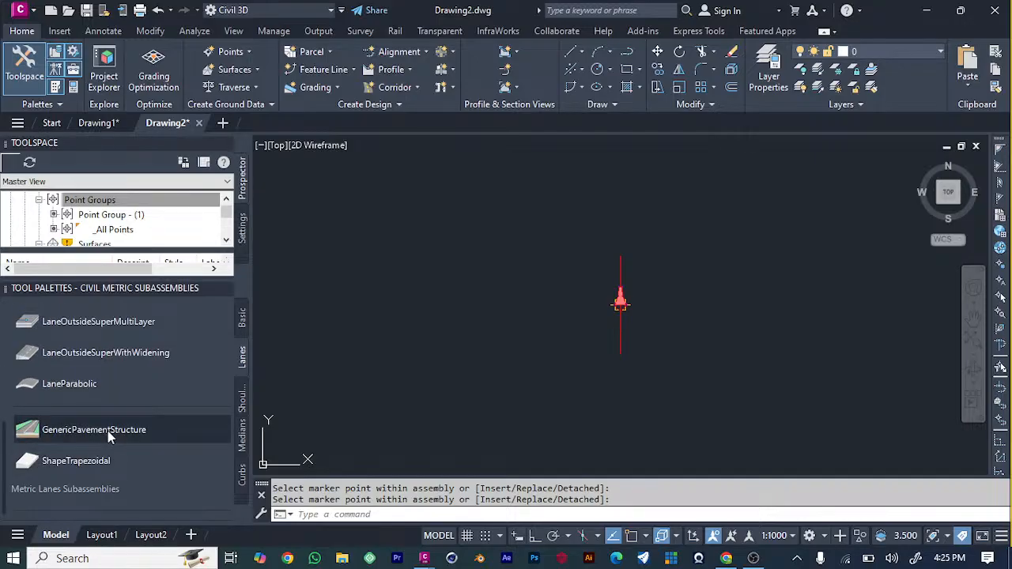
pyautogui.click(108, 430)
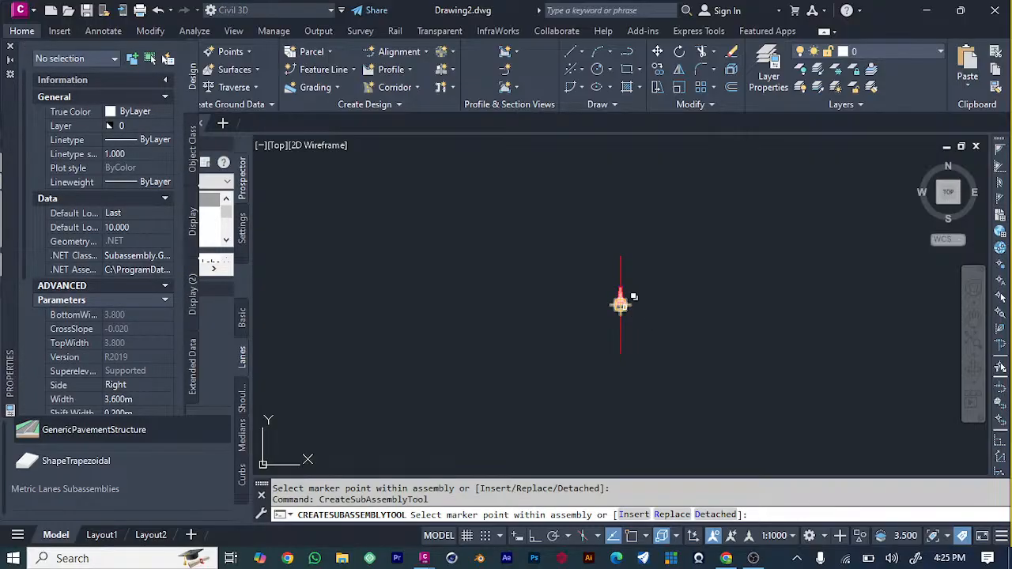
pyautogui.scroll(5, 634, 297)
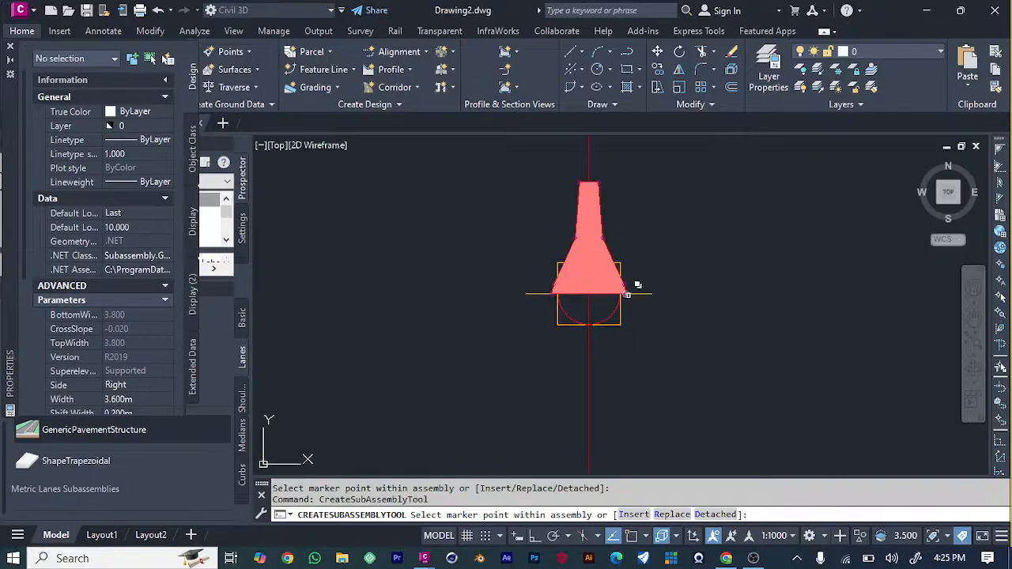
pyautogui.click(630, 299)
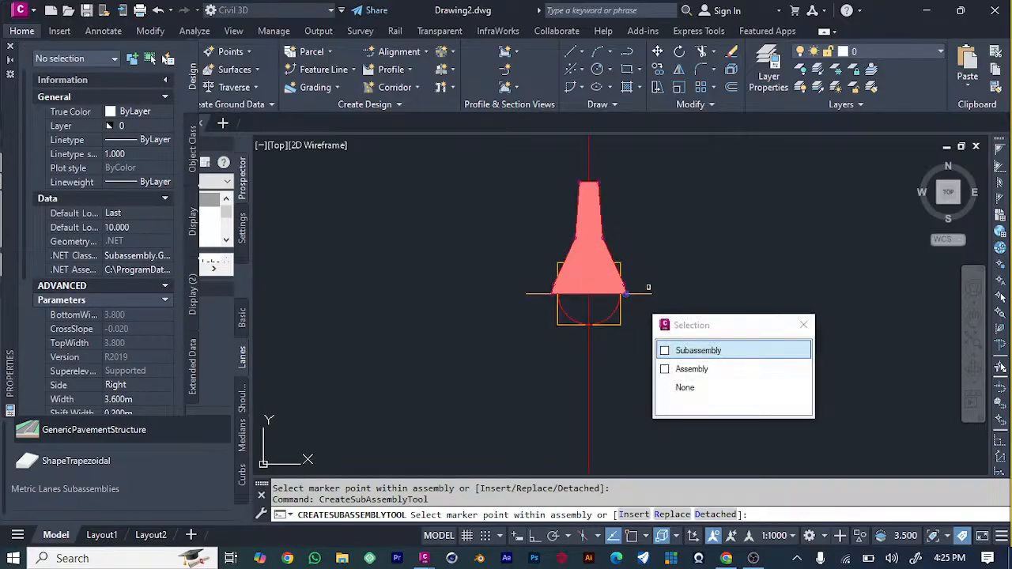
pyautogui.click(688, 351)
pyautogui.scroll(-4, 689, 356)
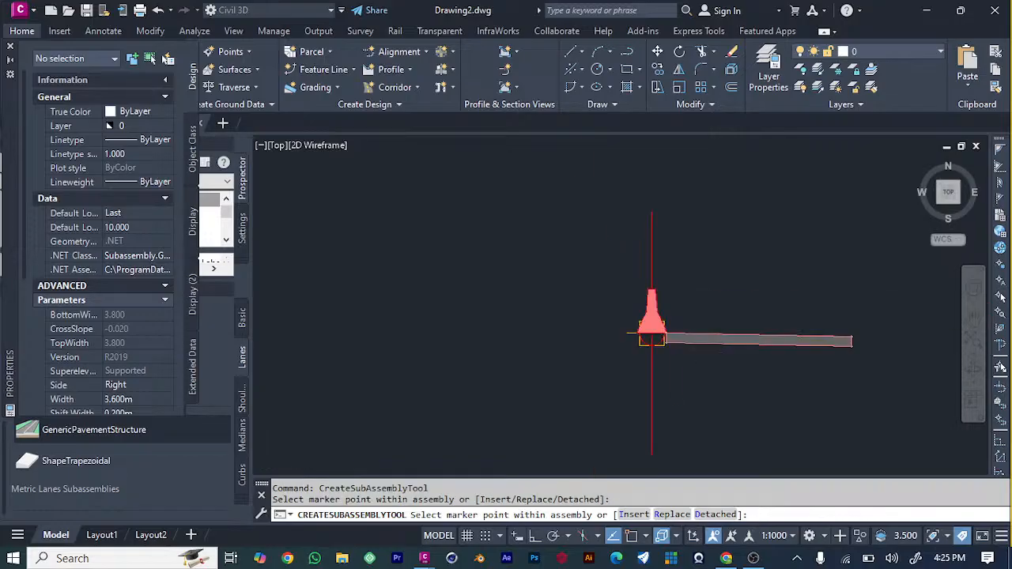
# Attach a GenericPavementStructure lane subassembly, side Left and width 3.600 m, to the barrier's lower left corner and finish the placement.
pyautogui.scroll(4, 676, 348)
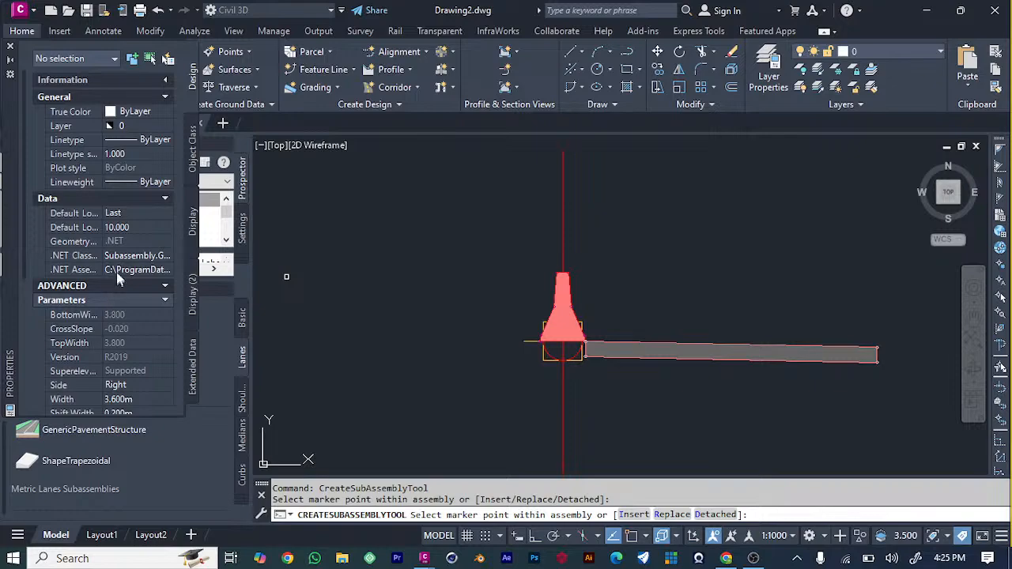
pyautogui.scroll(-1, 116, 270)
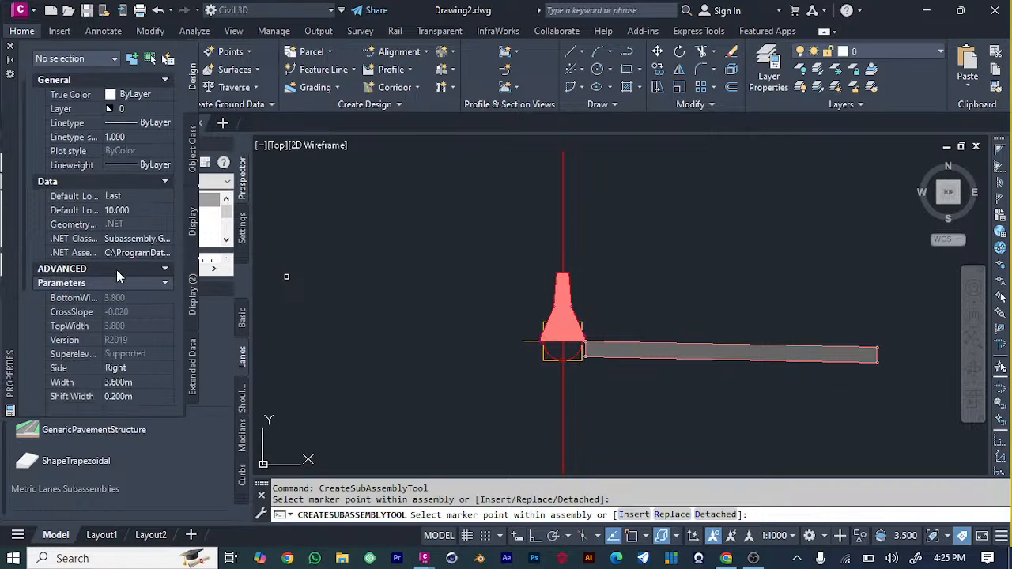
pyautogui.click(138, 369)
pyautogui.click(168, 369)
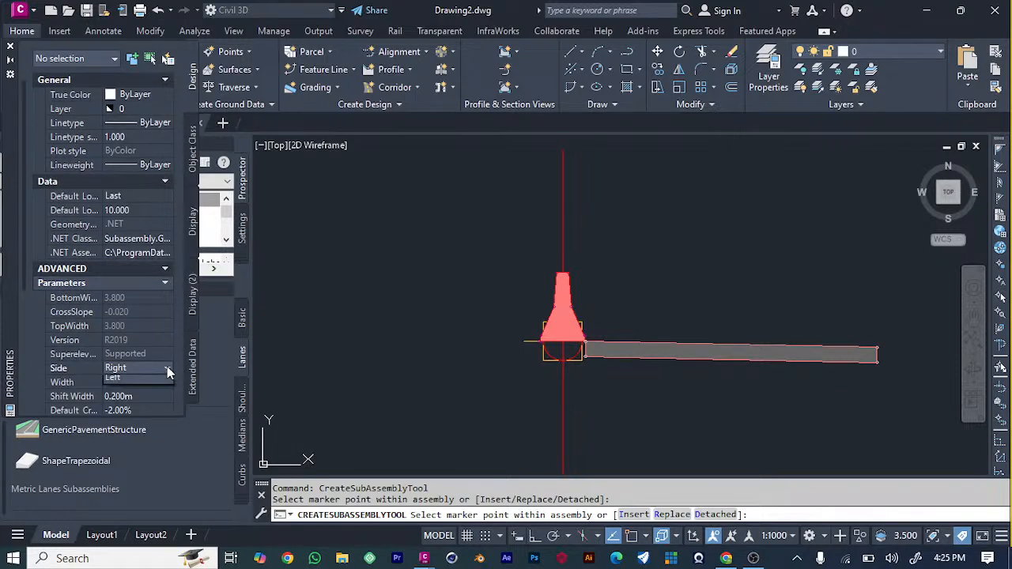
pyautogui.click(126, 396)
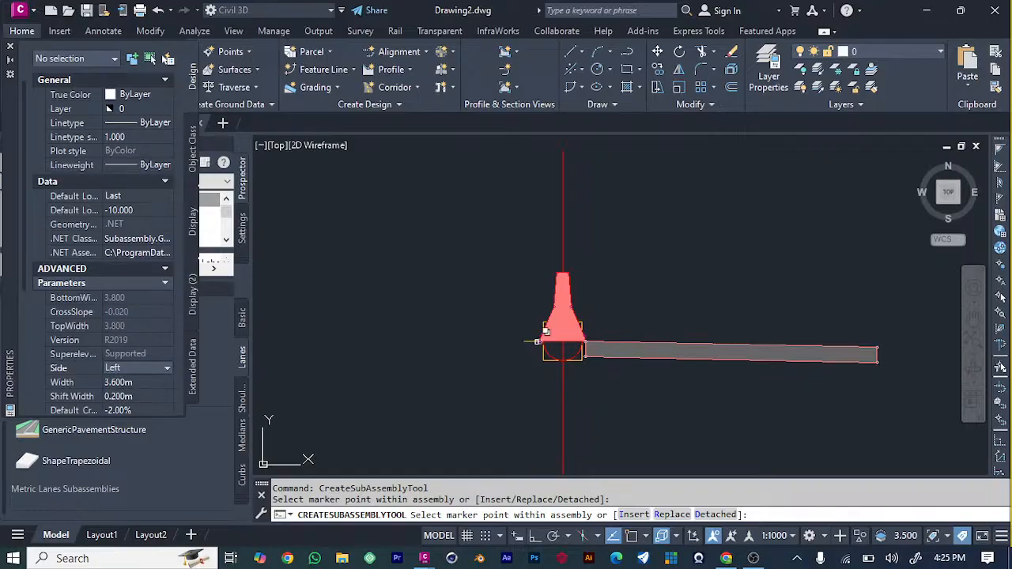
pyautogui.click(538, 342)
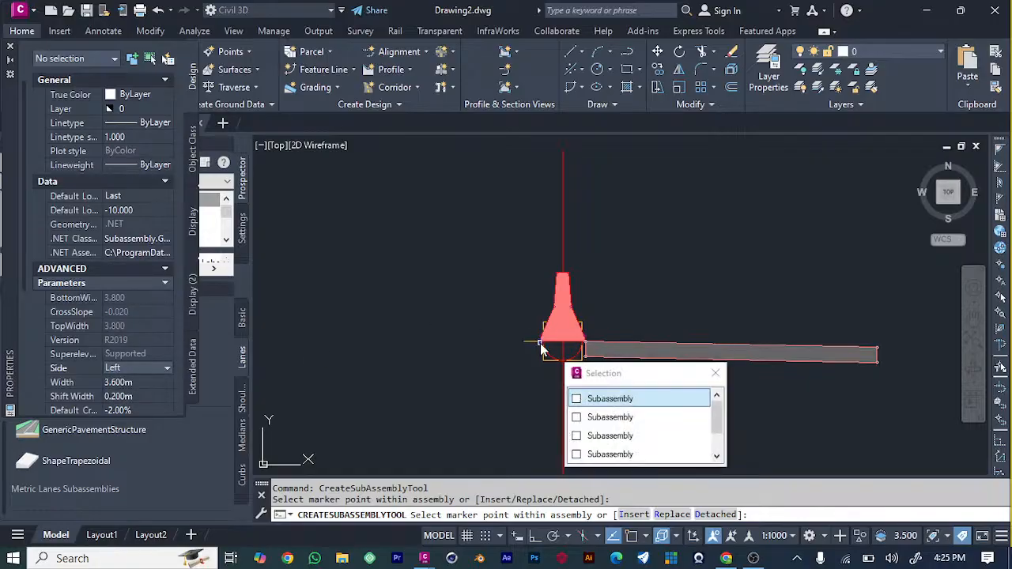
pyautogui.click(602, 402)
pyautogui.scroll(-4, 479, 374)
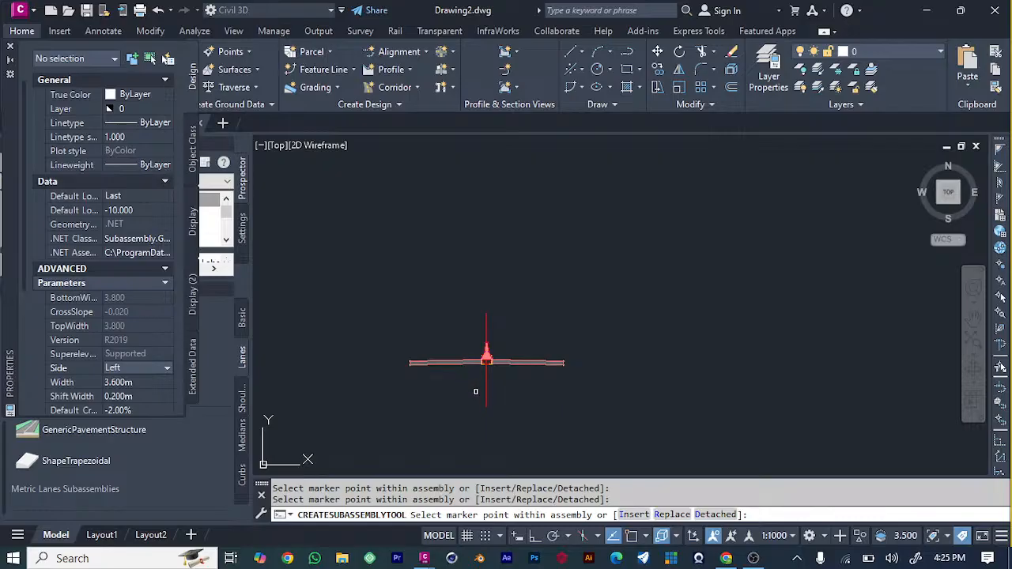
pyautogui.scroll(4, 408, 363)
pyautogui.scroll(-4, 676, 349)
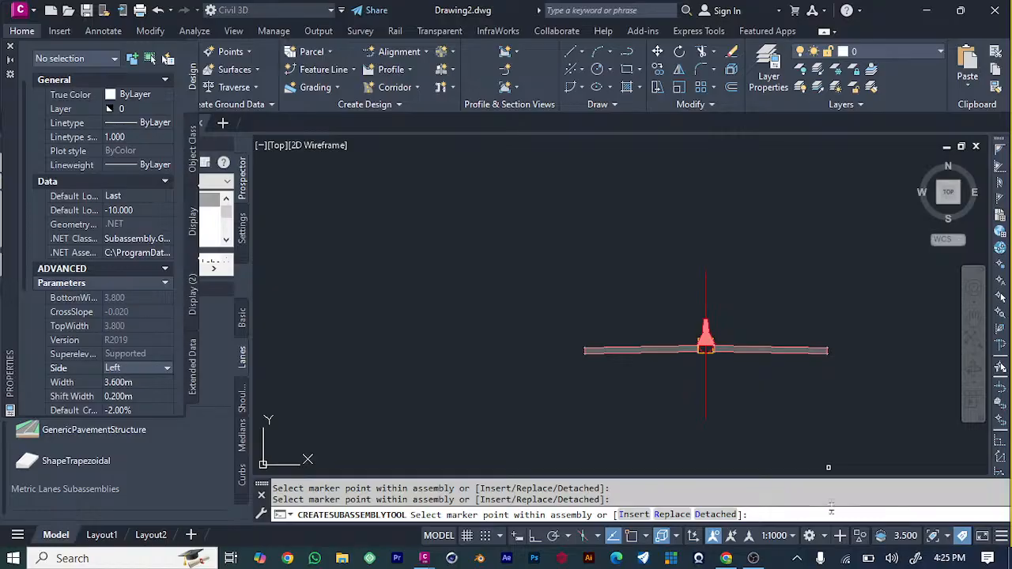
pyautogui.scroll(6, 782, 405)
pyautogui.scroll(-4, 556, 273)
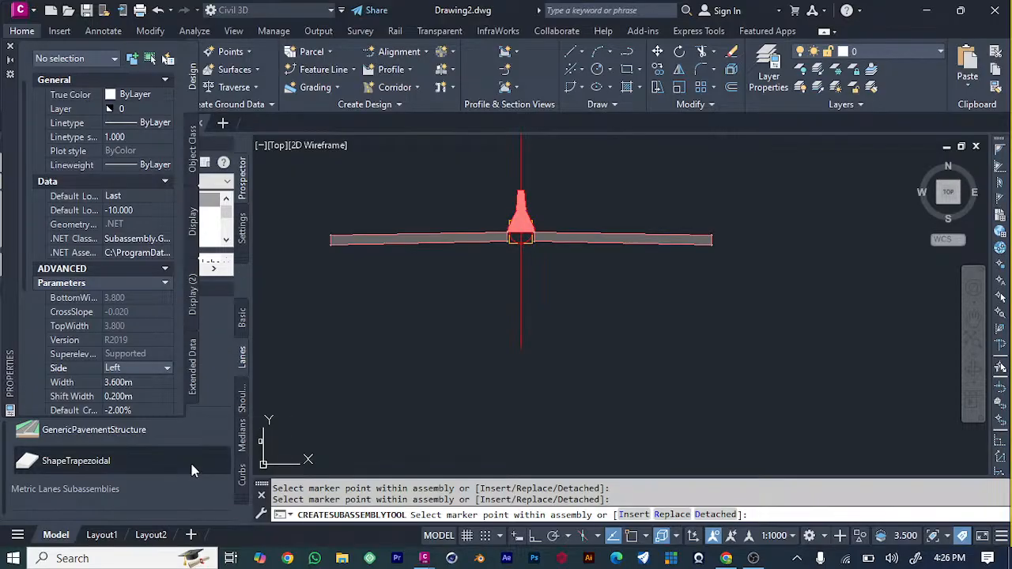
pyautogui.scroll(-1, 240, 314)
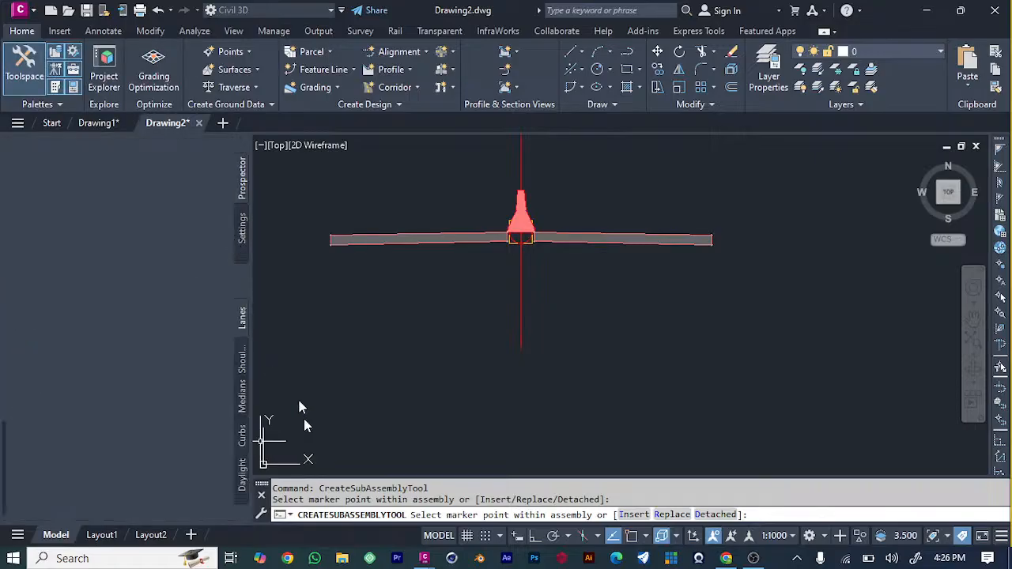
pyautogui.press('Escape')
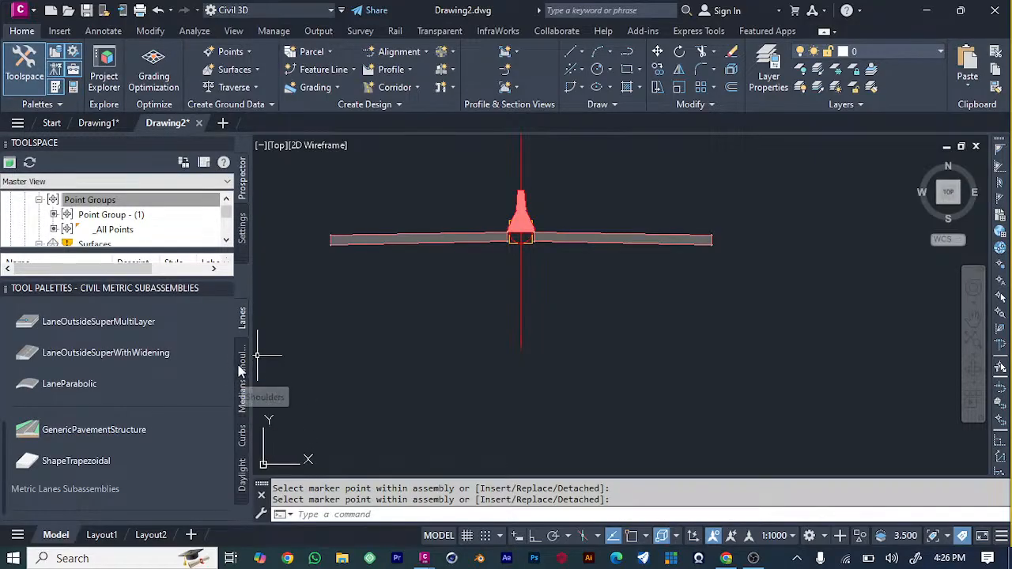
# Attach a ShoulderExtendSubbase subassembly from the metric shoulders collection, side Left and width 2.400 m, to the left lane's outer lower corner.
pyautogui.click(242, 367)
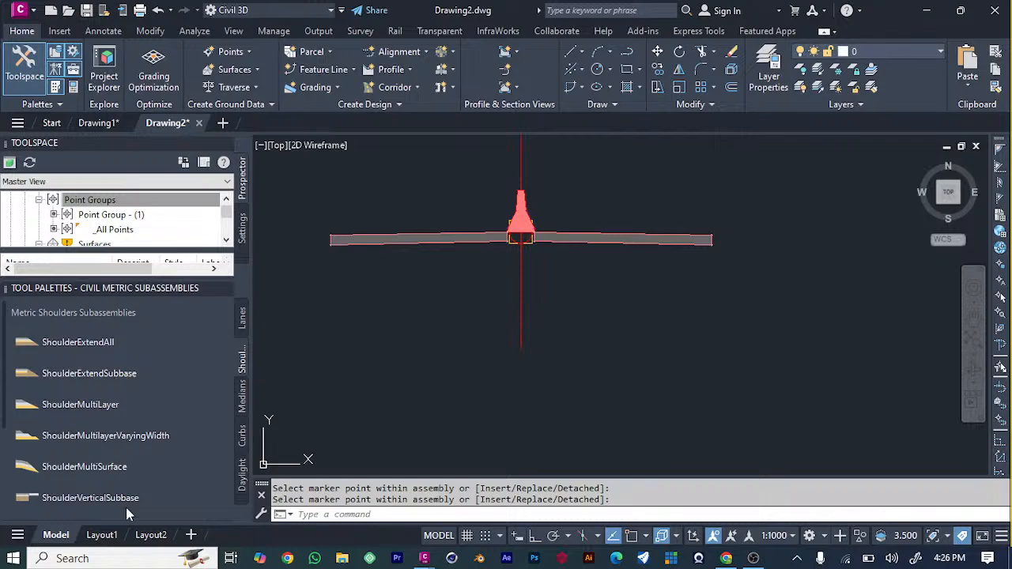
pyautogui.click(108, 381)
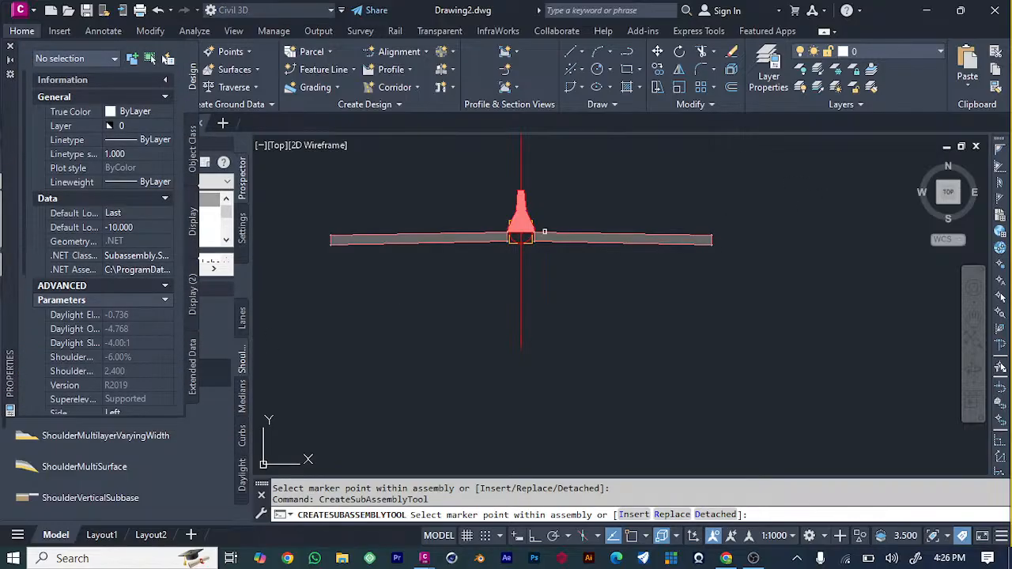
pyautogui.scroll(-1, 118, 261)
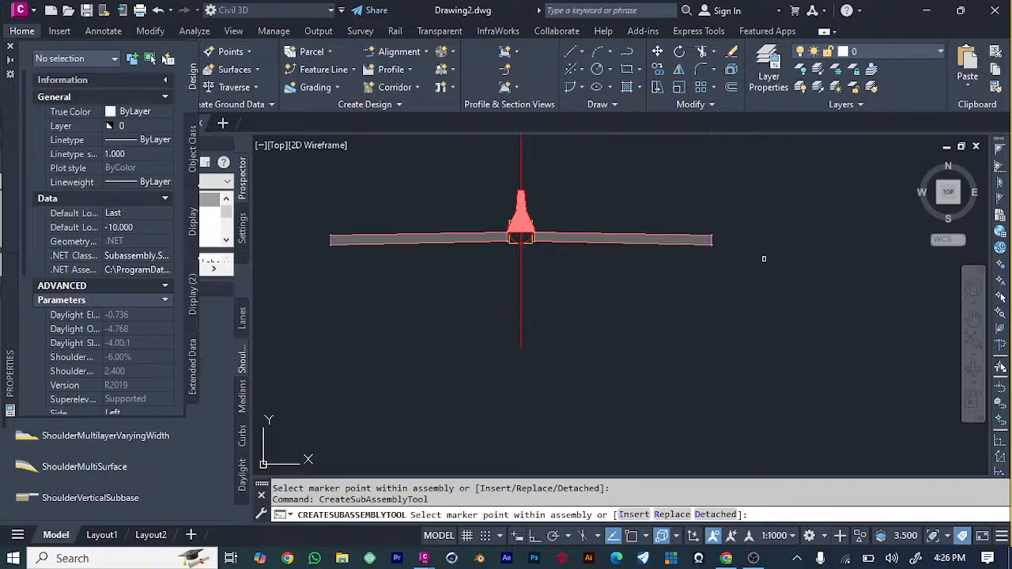
pyautogui.scroll(-2, 116, 395)
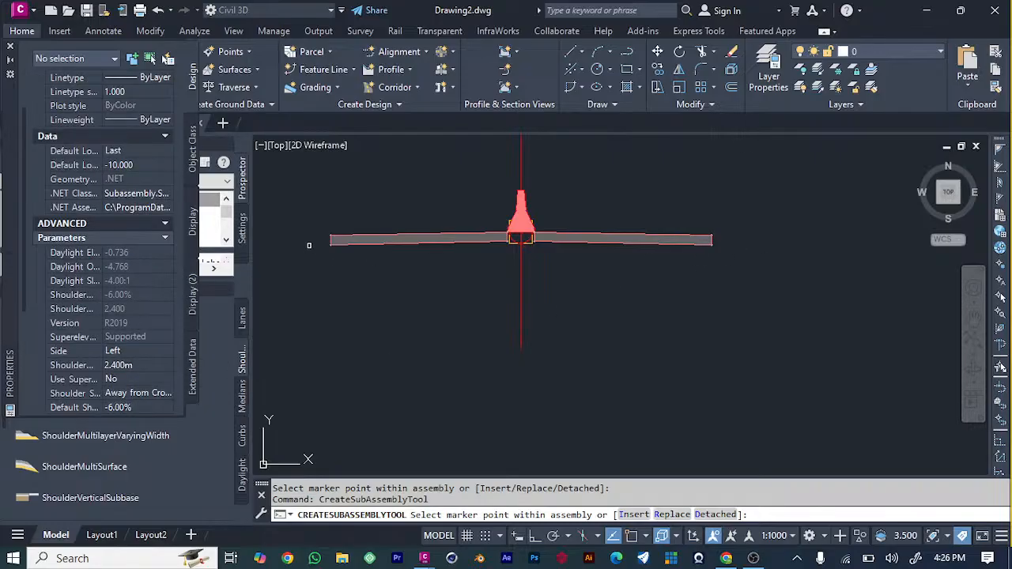
pyautogui.click(332, 240)
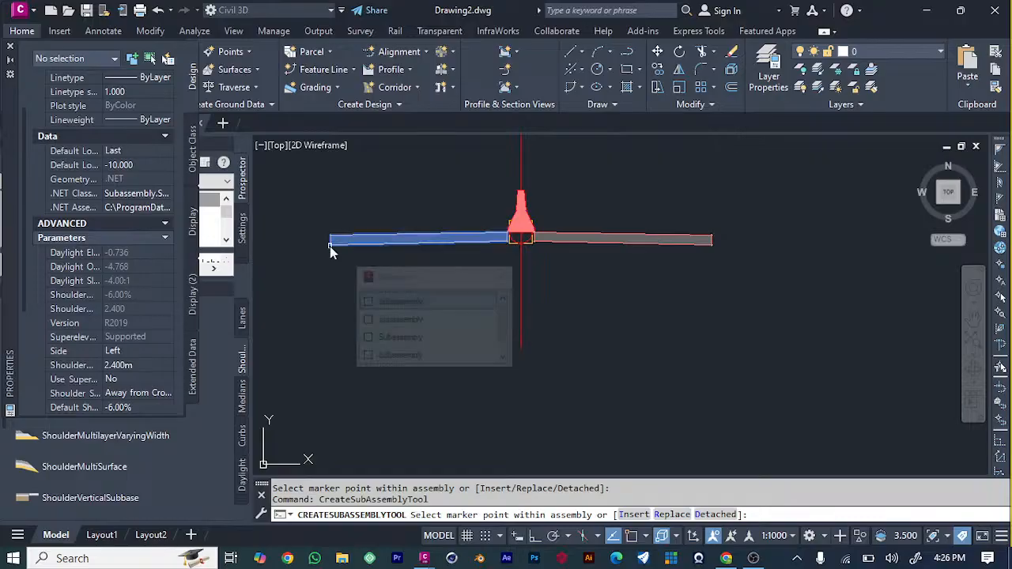
pyautogui.click(414, 325)
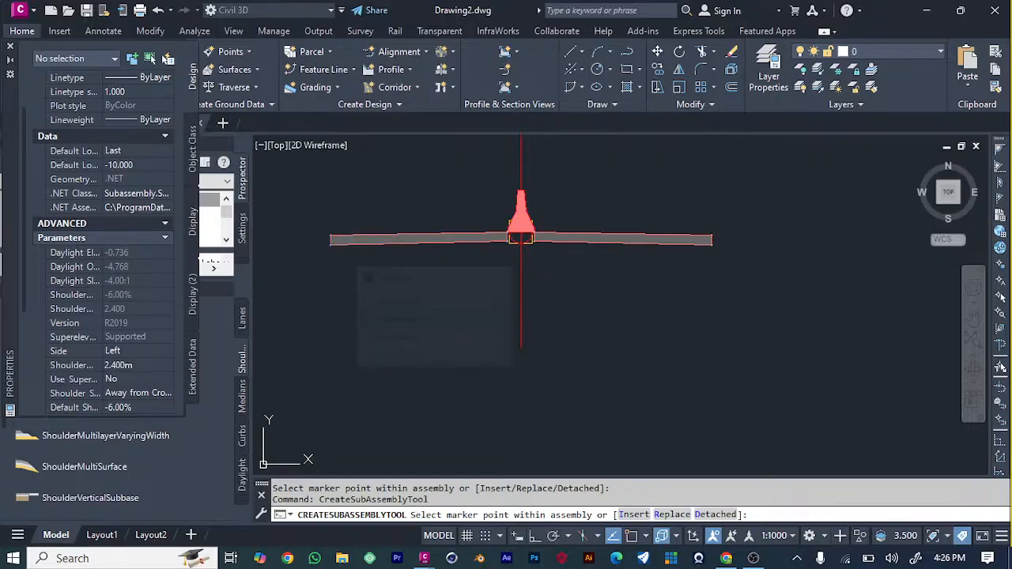
pyautogui.scroll(-3, 362, 325)
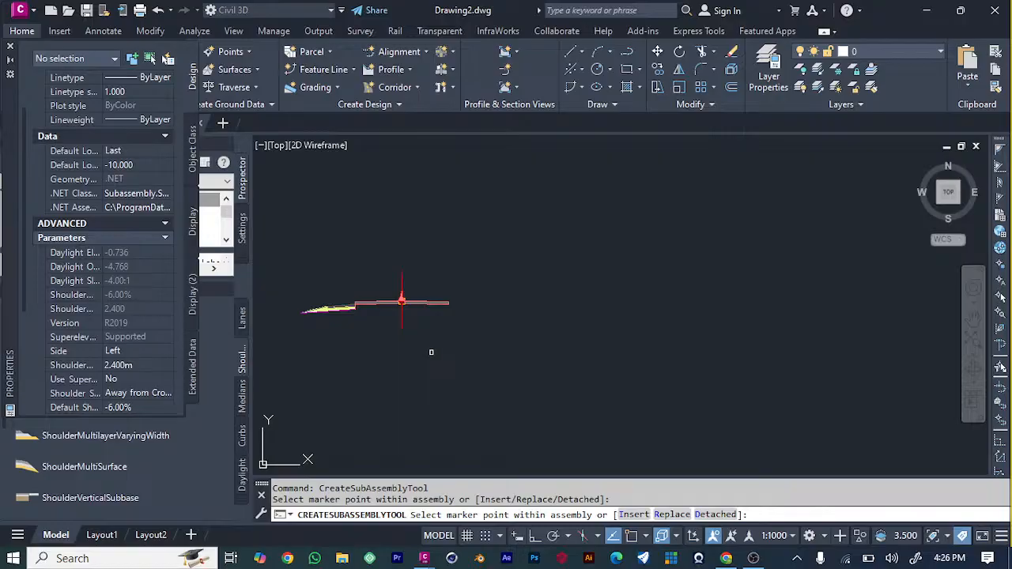
pyautogui.click(422, 375)
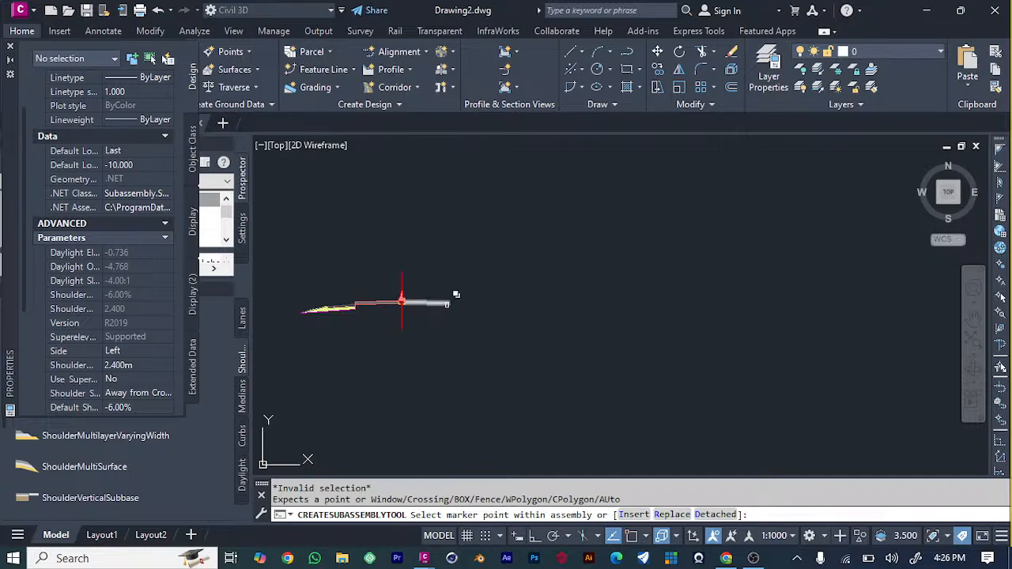
# Attach a matching ShoulderExtendSubbase subassembly, side Right and width 2.400 m, to the right lane's outer lower corner.
pyautogui.scroll(6, 447, 307)
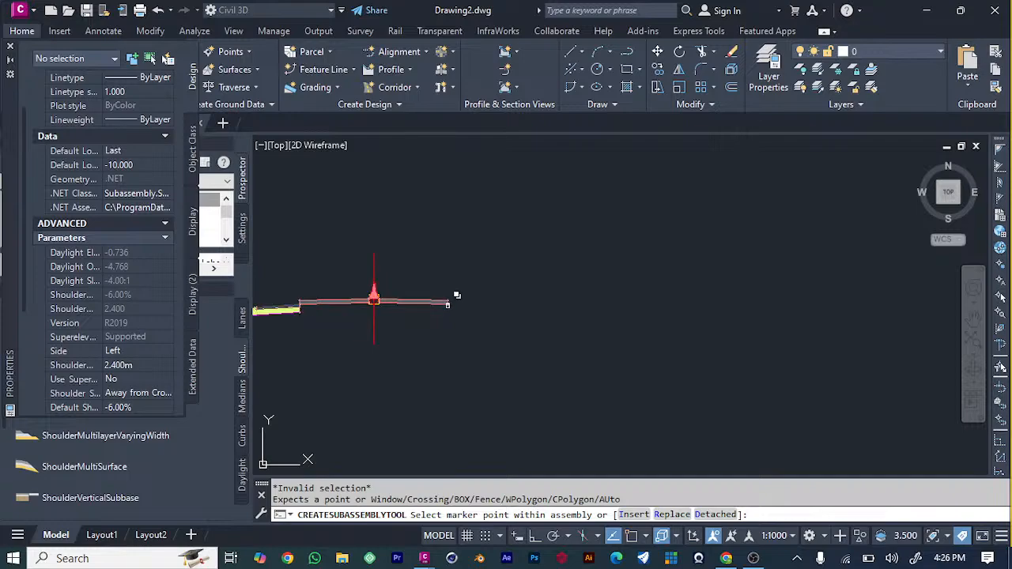
pyautogui.click(126, 351)
pyautogui.click(164, 351)
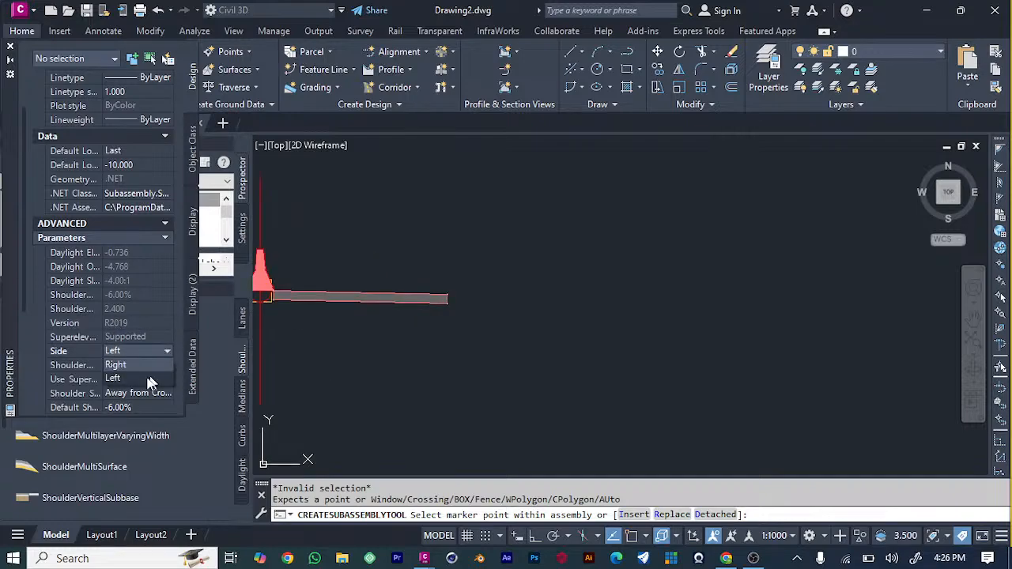
pyautogui.click(143, 367)
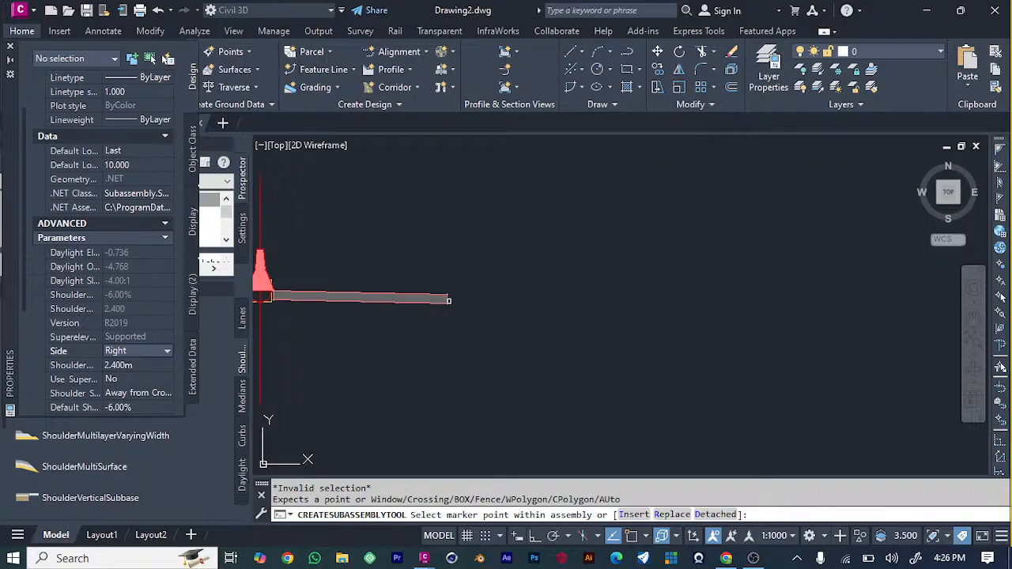
pyautogui.click(448, 306)
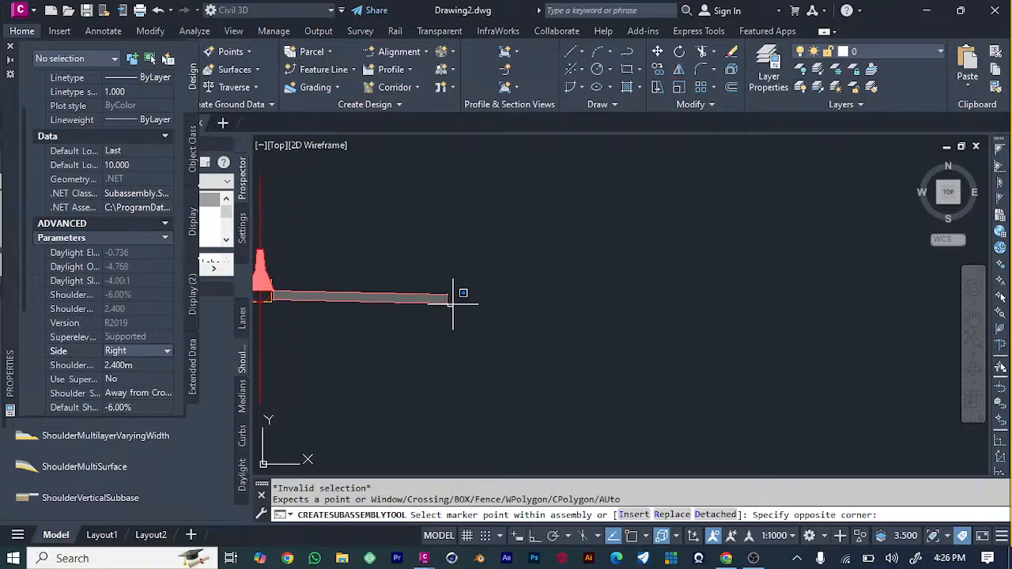
pyautogui.click(463, 321)
pyautogui.click(446, 304)
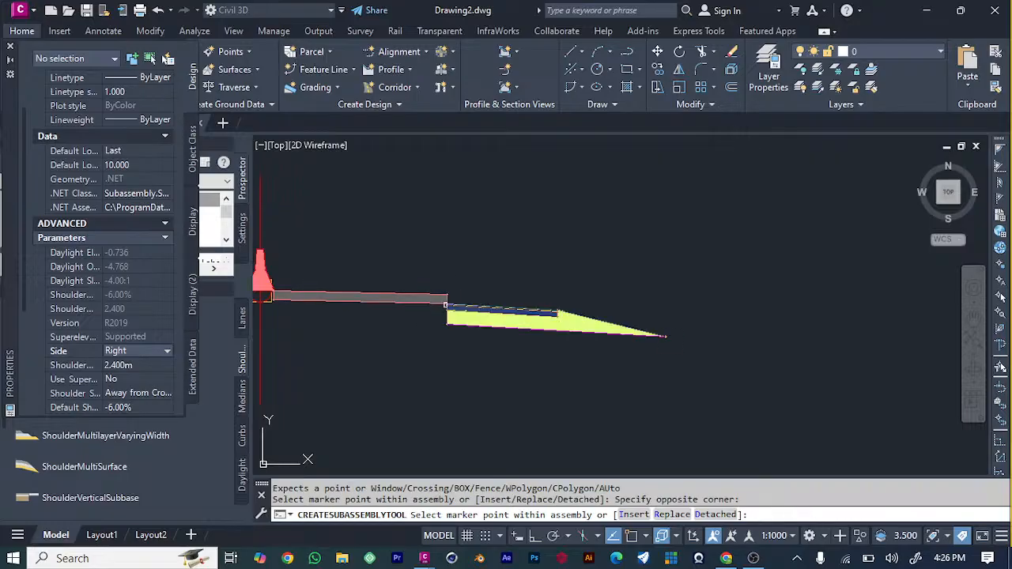
pyautogui.scroll(-5, 468, 385)
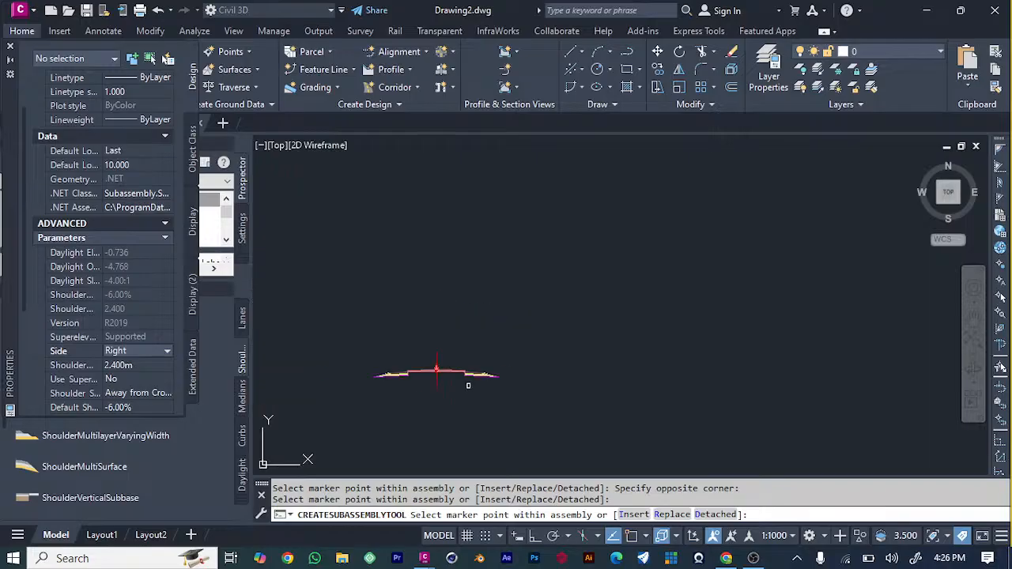
pyautogui.scroll(5, 357, 389)
pyautogui.scroll(-5, 558, 377)
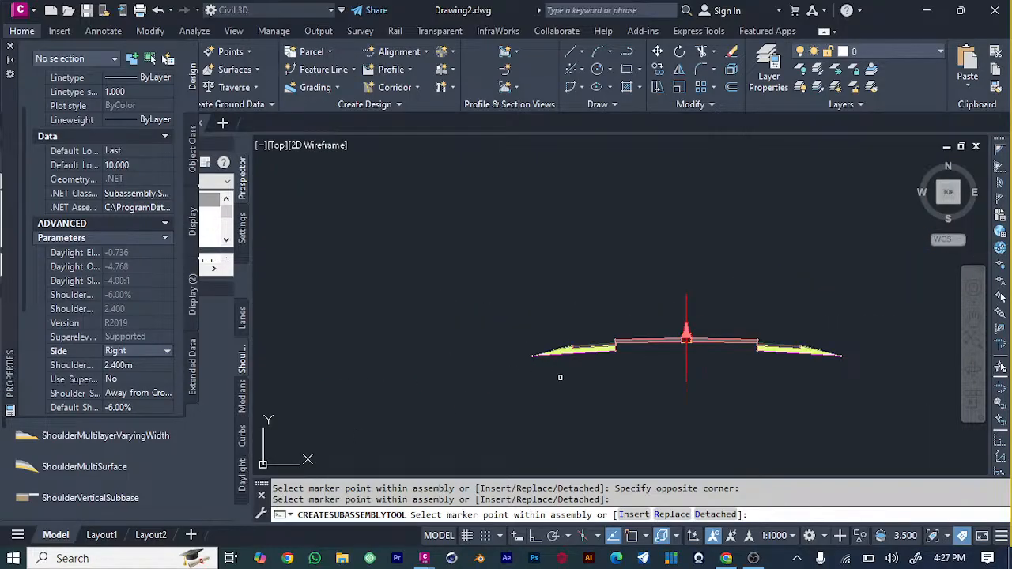
pyautogui.scroll(4, 634, 376)
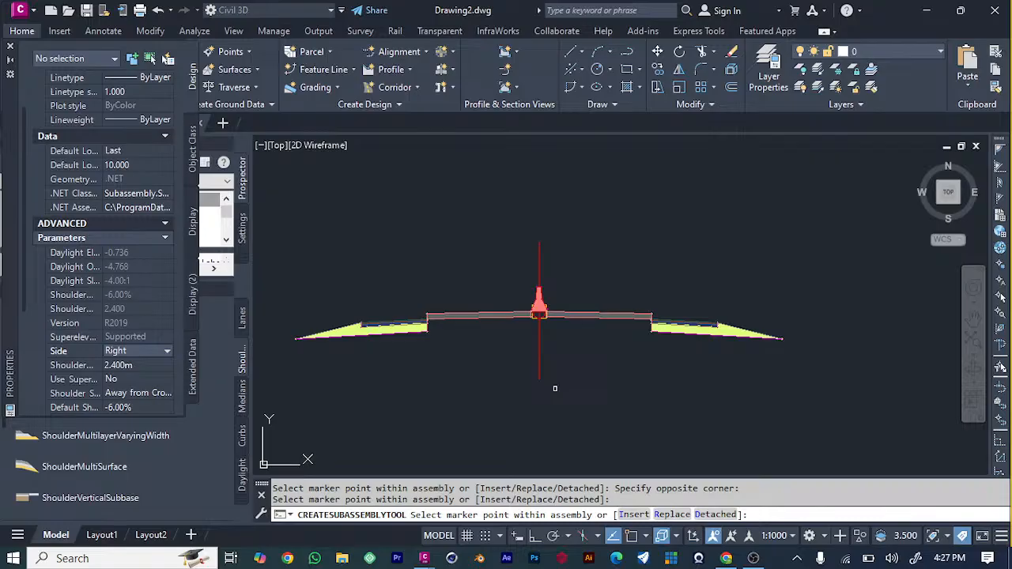
# Show the metric curbs subassemblies, end the shoulder placement and select both shoulders at their outer tips.
pyautogui.click(242, 435)
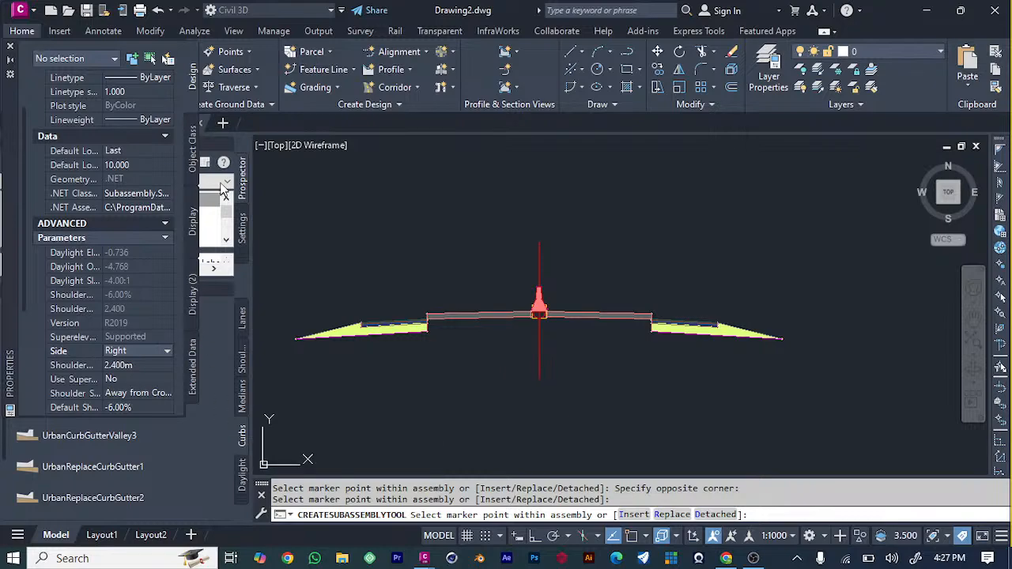
pyautogui.click(319, 230)
pyautogui.click(300, 204)
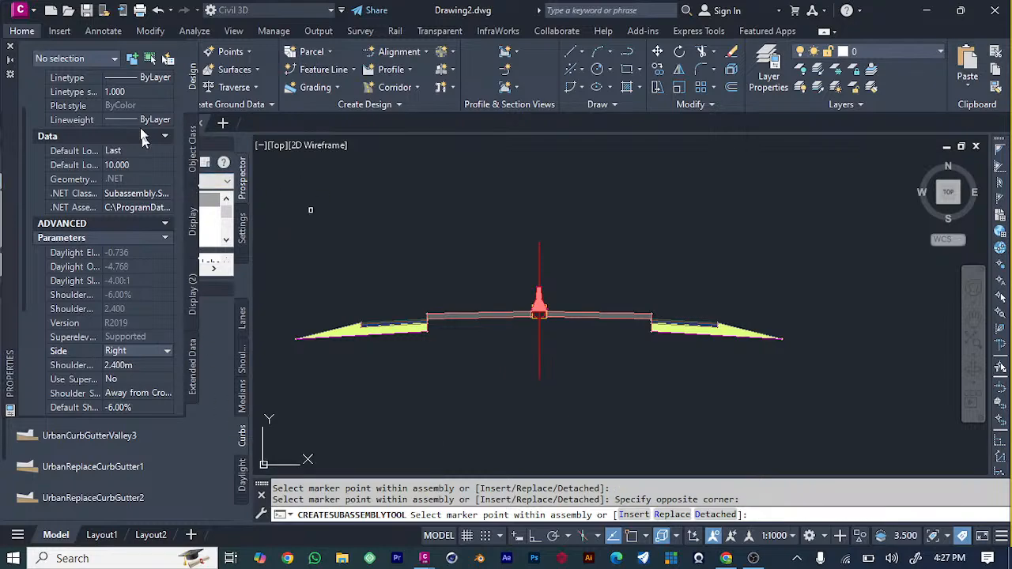
pyautogui.click(784, 339)
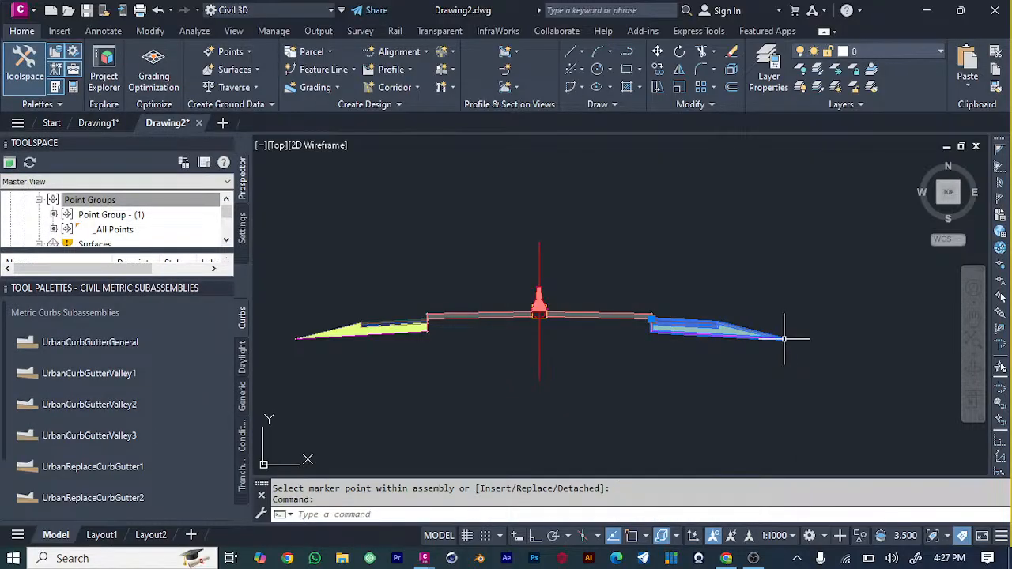
pyautogui.click(298, 339)
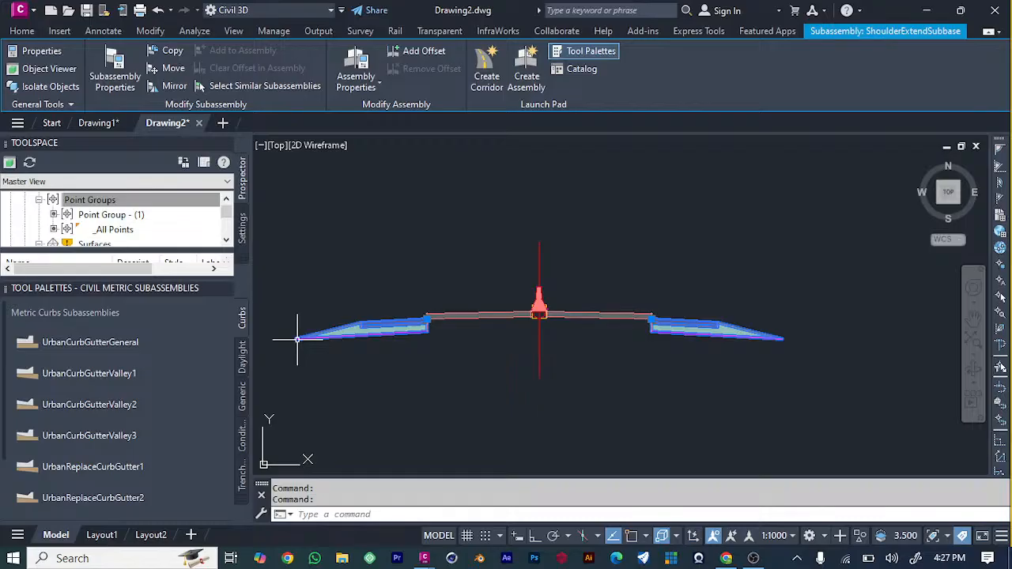
# Attach an UrbanCurbGutterValley2 subassembly, side Right with insertion point Gutter Edge, to the right shoulder's outer tip.
pyautogui.click(79, 406)
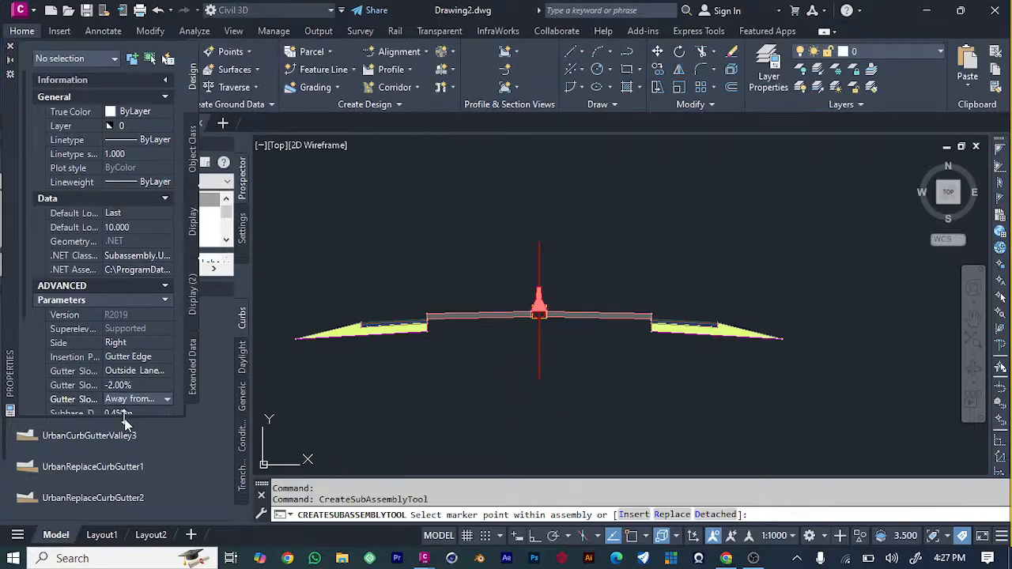
pyautogui.scroll(-3, 140, 276)
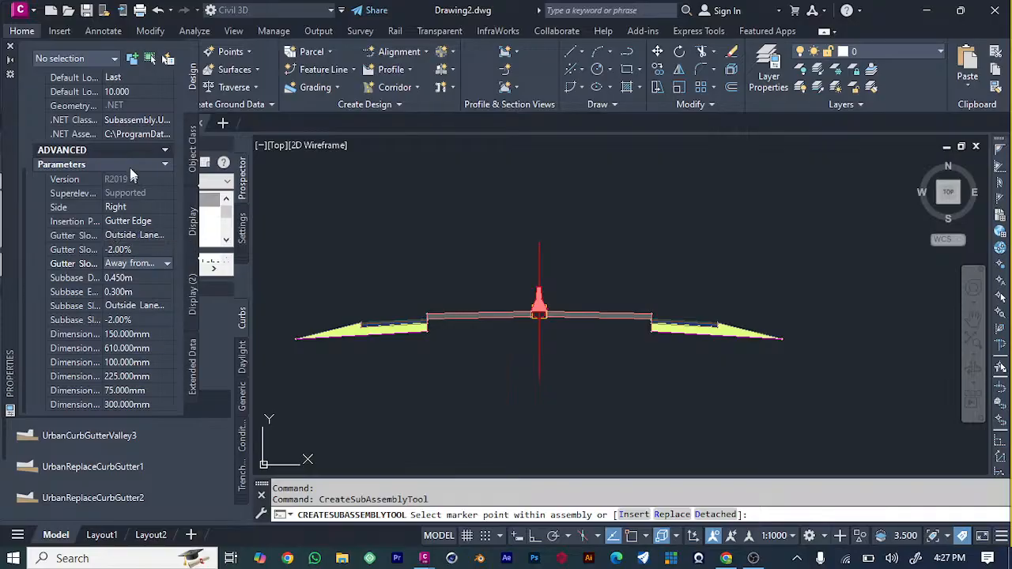
pyautogui.scroll(3, 129, 163)
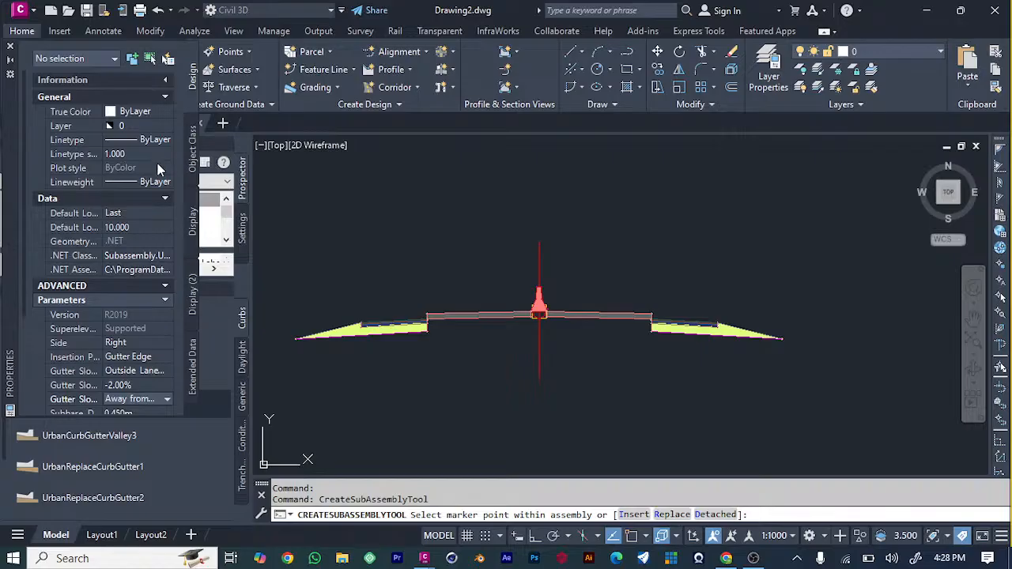
pyautogui.scroll(-3, 158, 170)
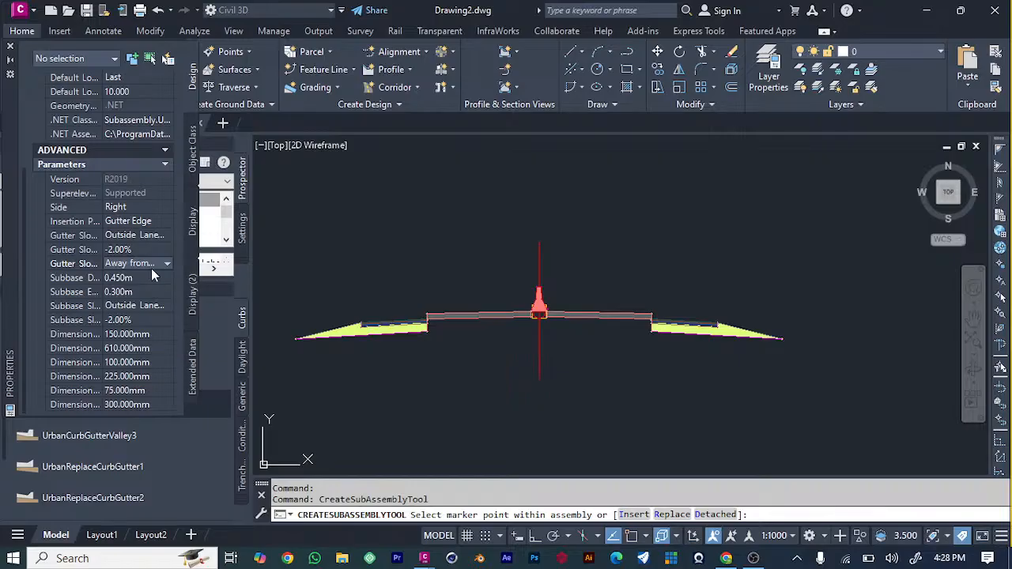
pyautogui.click(140, 206)
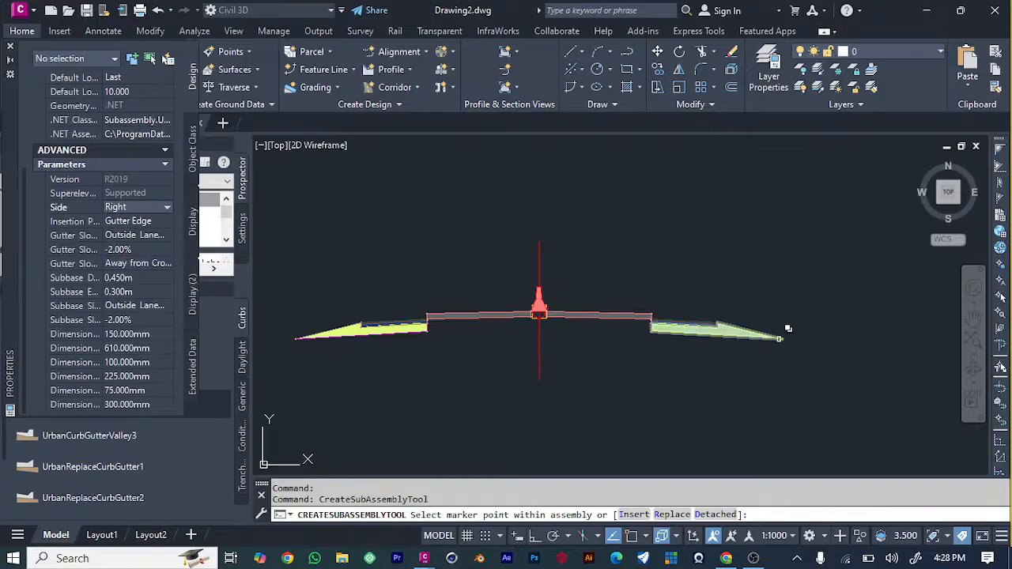
pyautogui.click(784, 340)
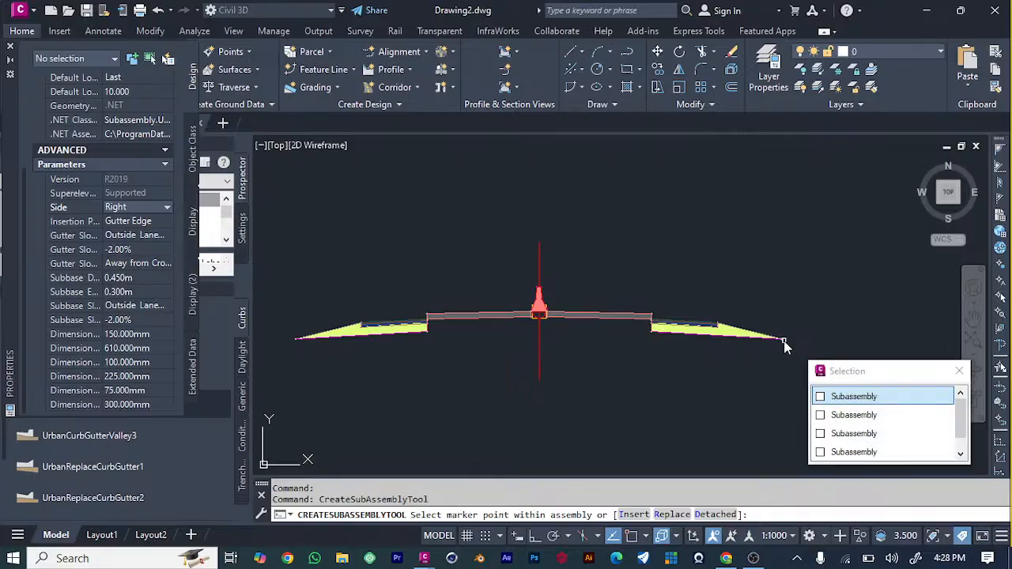
pyautogui.click(853, 397)
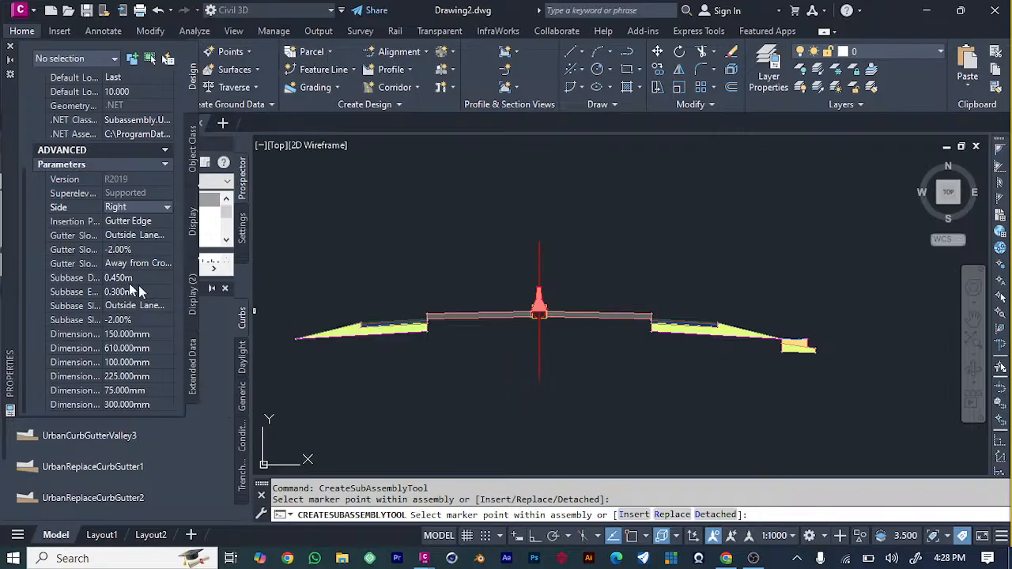
# Attach a matching UrbanCurbGutterValley2 subassembly, side Left, to the left shoulder's outer tip and finish the curb placement.
pyautogui.click(143, 205)
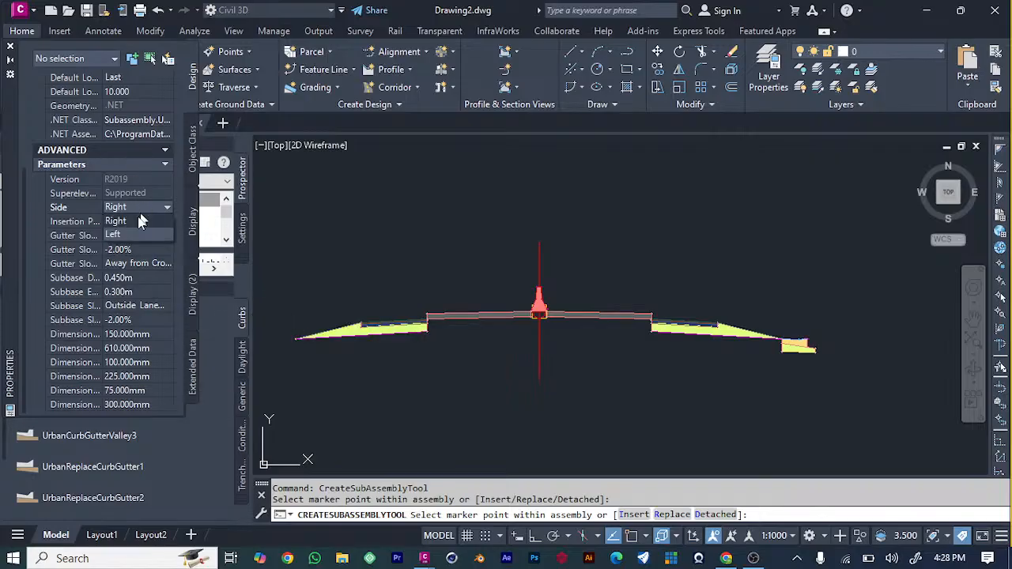
pyautogui.click(120, 228)
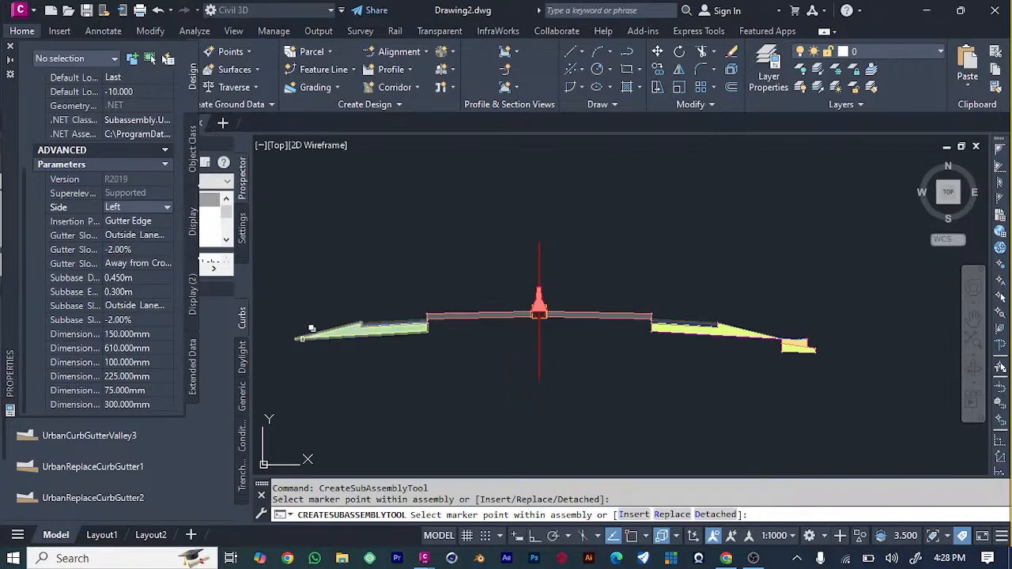
pyautogui.click(303, 328)
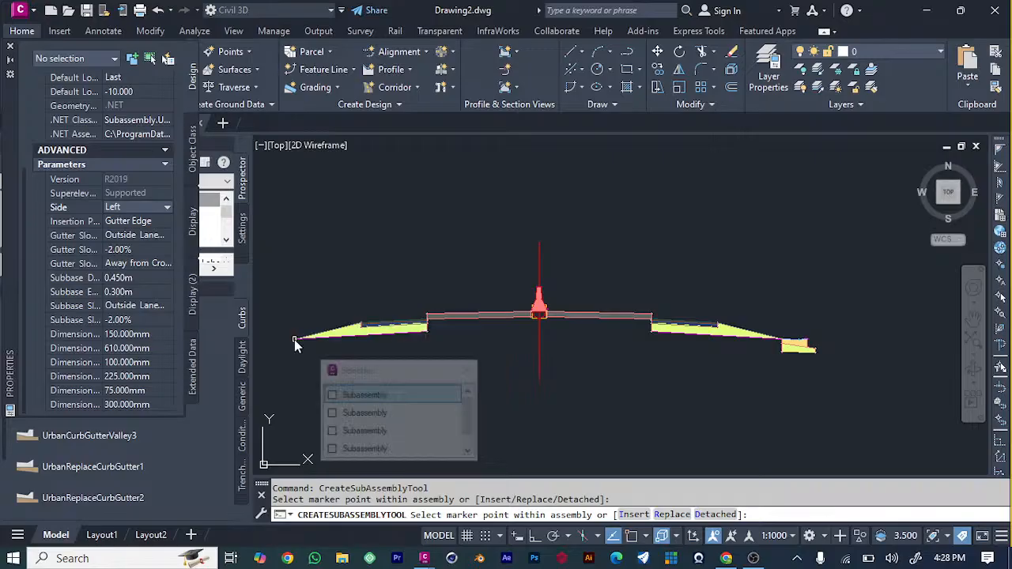
pyautogui.click(372, 396)
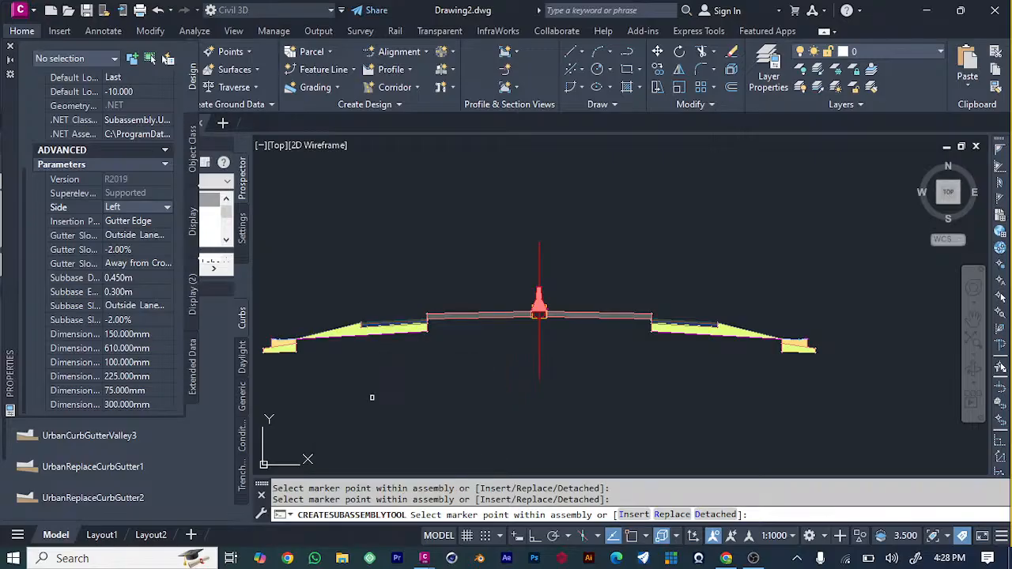
pyautogui.scroll(-3, 550, 360)
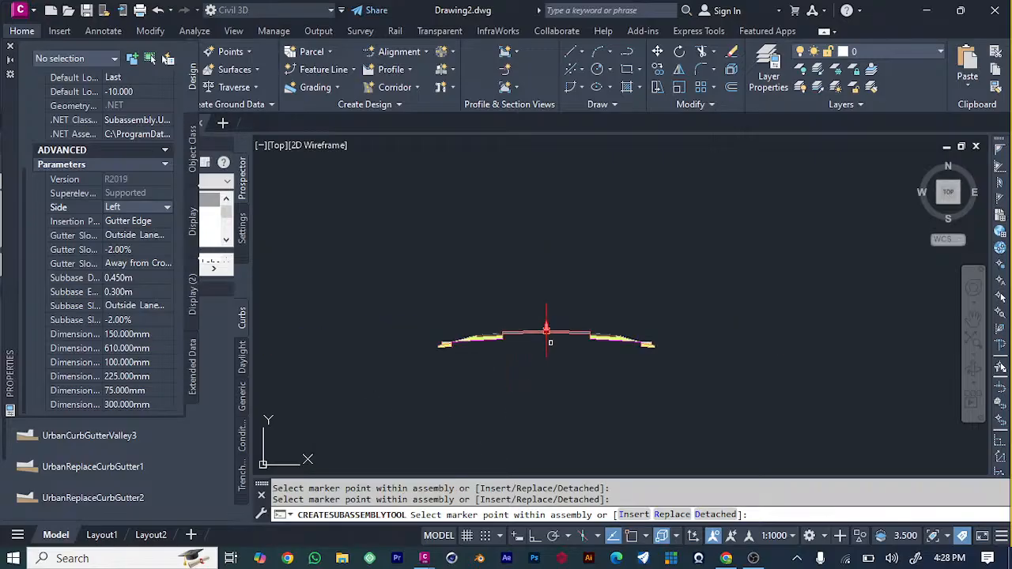
pyautogui.scroll(1, 418, 369)
pyautogui.scroll(-2, 479, 350)
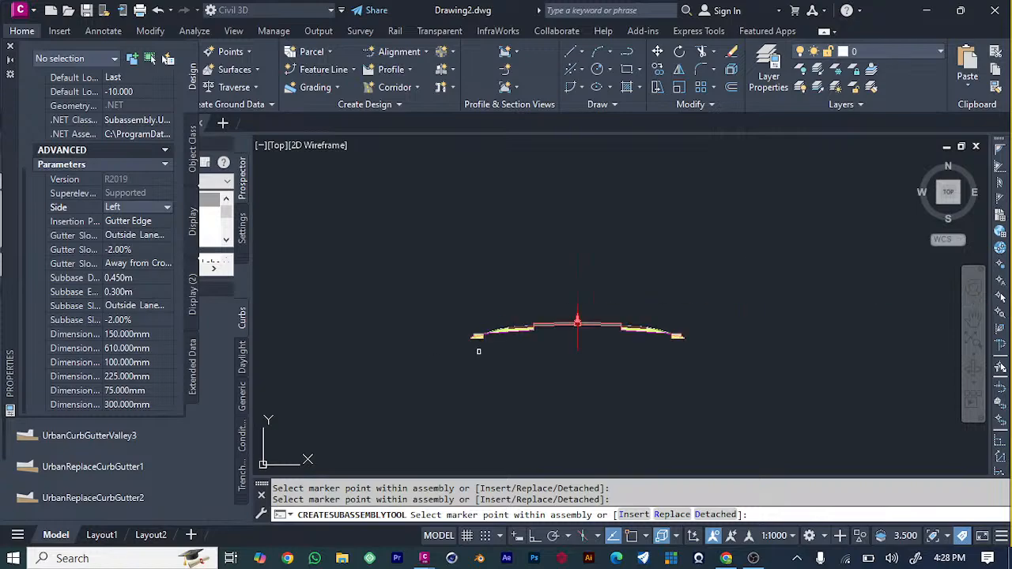
pyautogui.scroll(3, 612, 320)
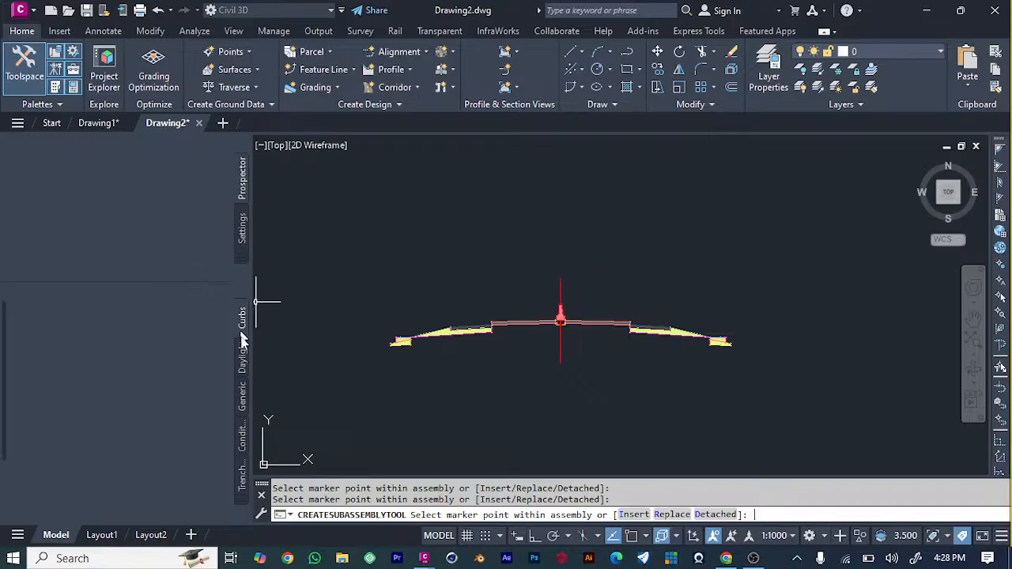
pyautogui.press('Escape')
# Attach a SideDitch from the metric trench pipes collection, depth 0.450 m and bottom width 0.500 m, to the right curb's outer lower corner.
pyautogui.click(242, 475)
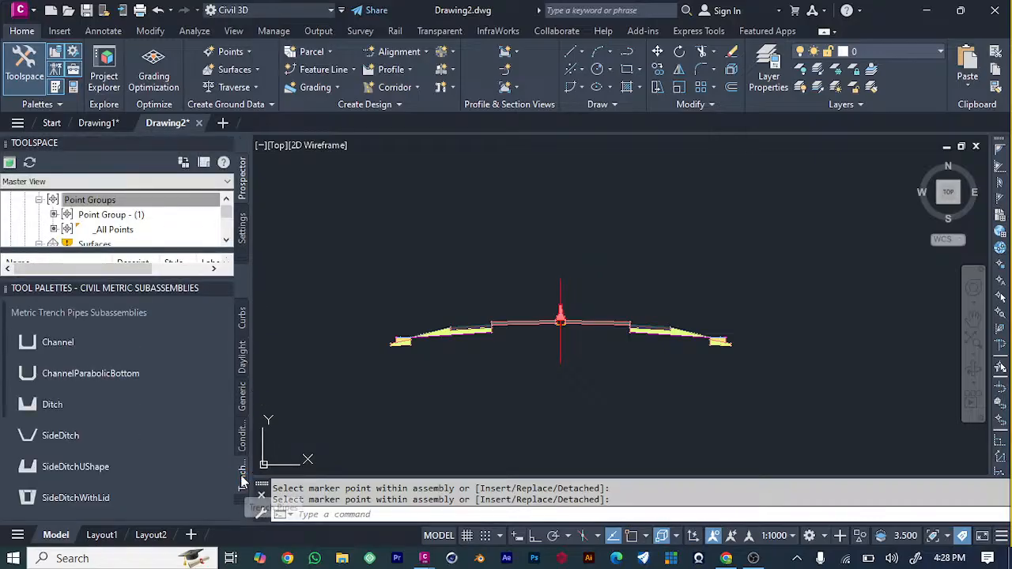
pyautogui.click(103, 438)
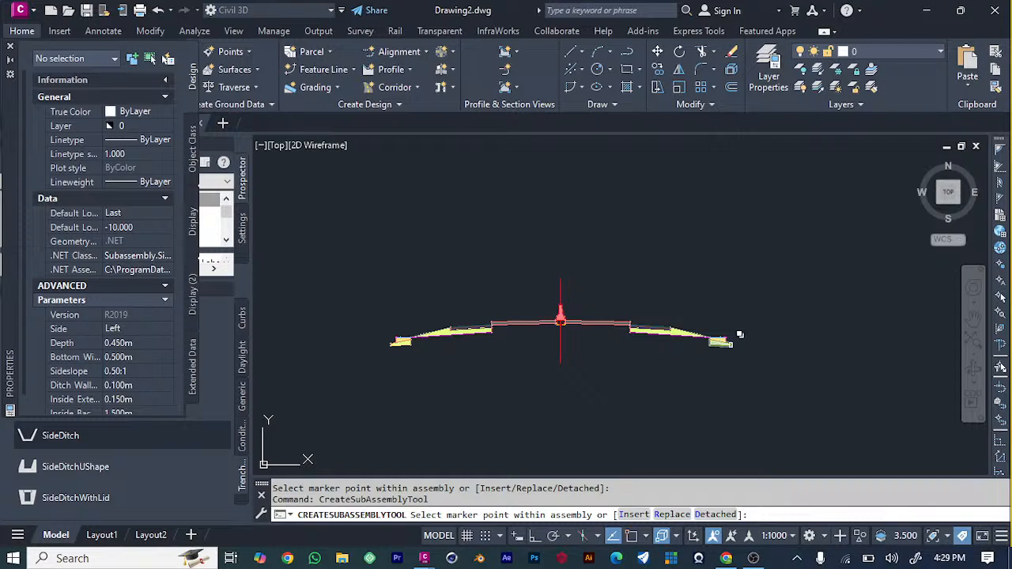
pyautogui.click(732, 345)
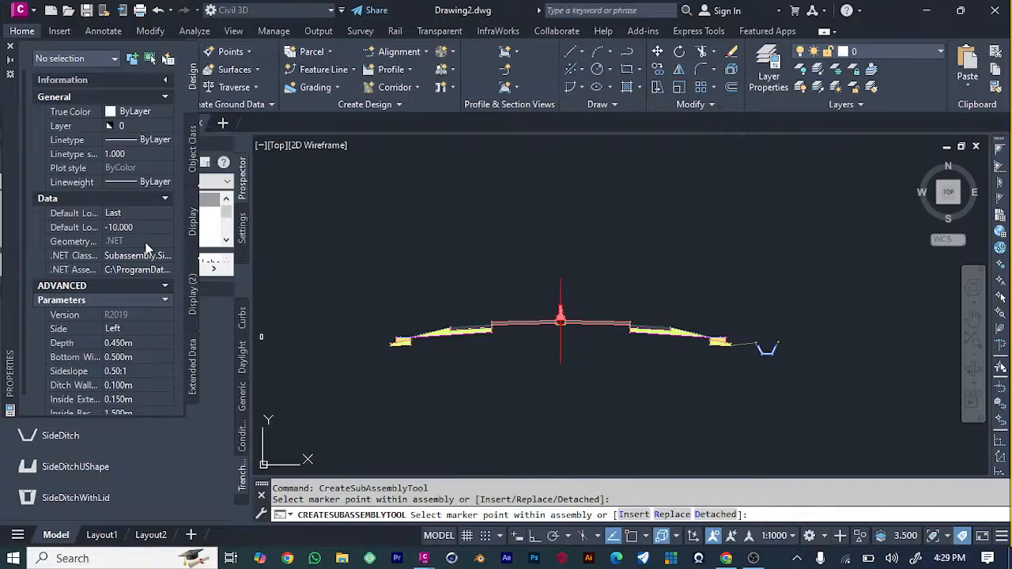
# Attach a matching SideDitch subassembly, side Left, to the left curb's outer lower corner and finish the ditch placement.
pyautogui.click(130, 328)
pyautogui.click(130, 328)
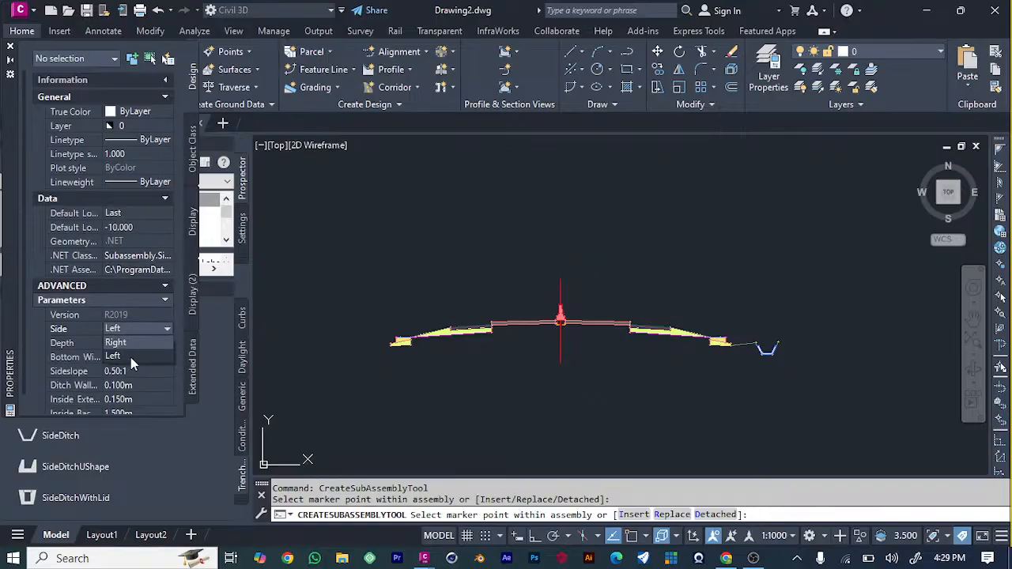
pyautogui.click(130, 357)
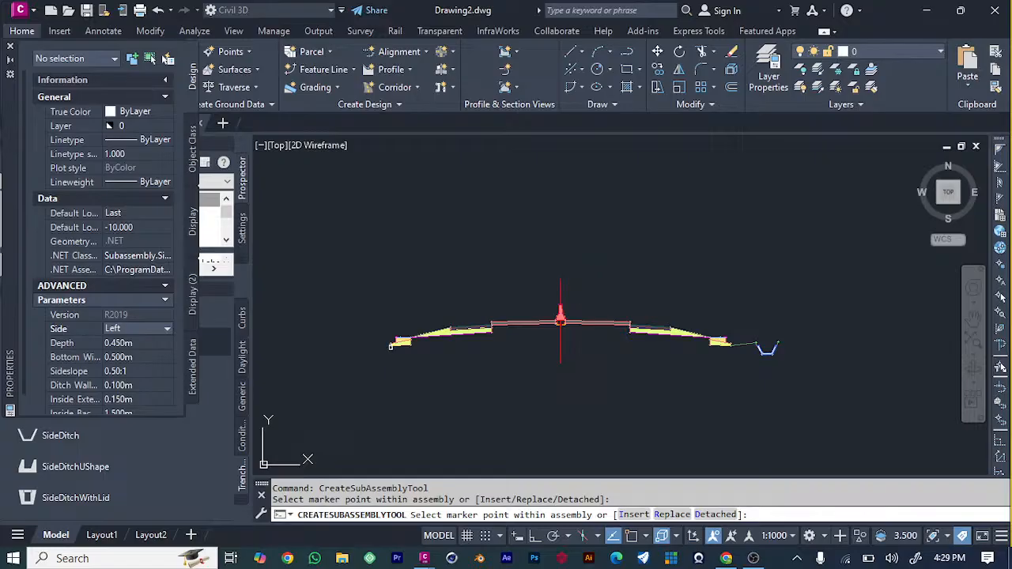
pyautogui.click(390, 346)
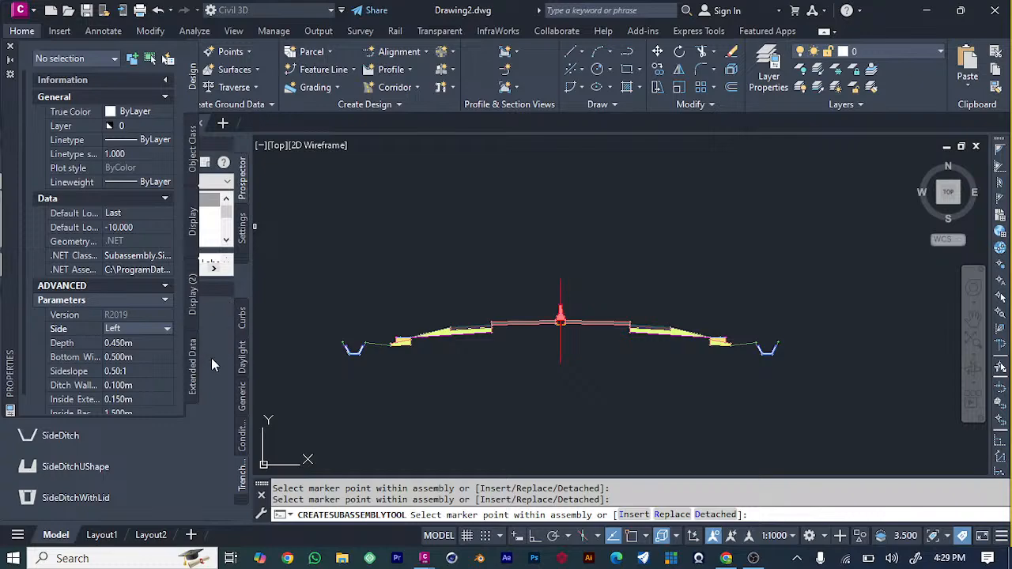
pyautogui.press('Escape')
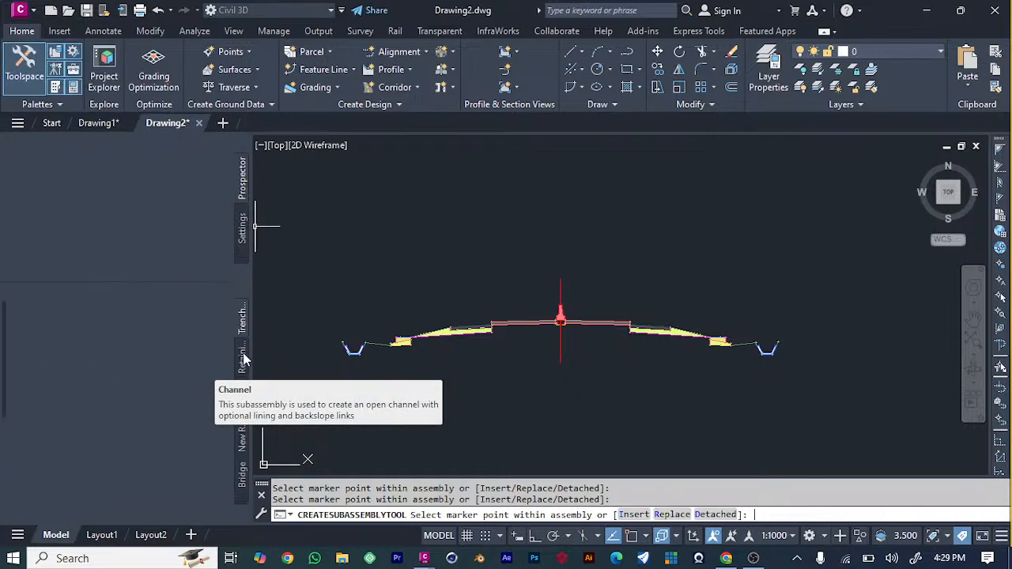
# Examine the subassemblies offered in the metric bridge, new rehab, retaining walls, rehab and trench pipes collections.
pyautogui.click(244, 484)
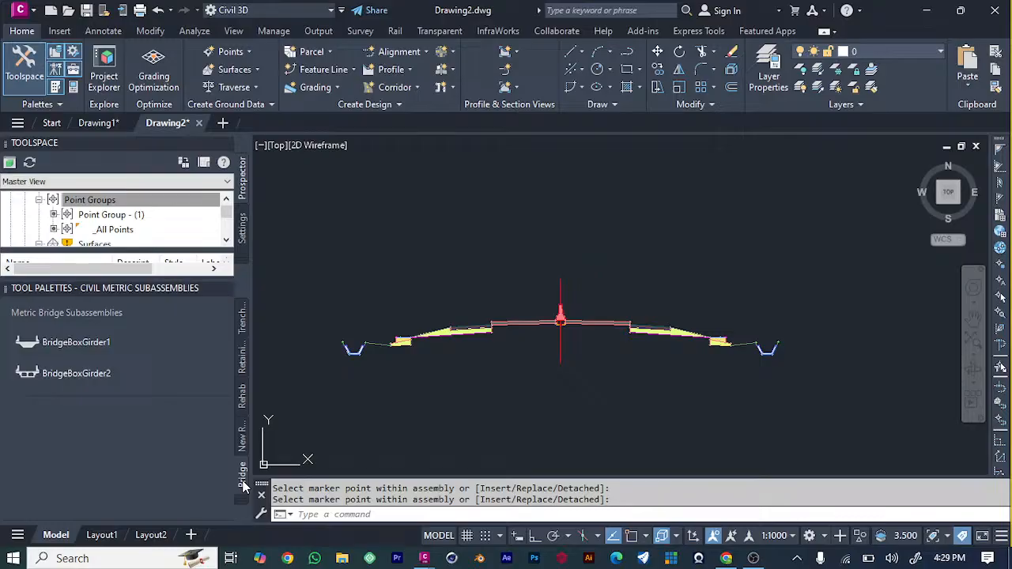
pyautogui.click(244, 445)
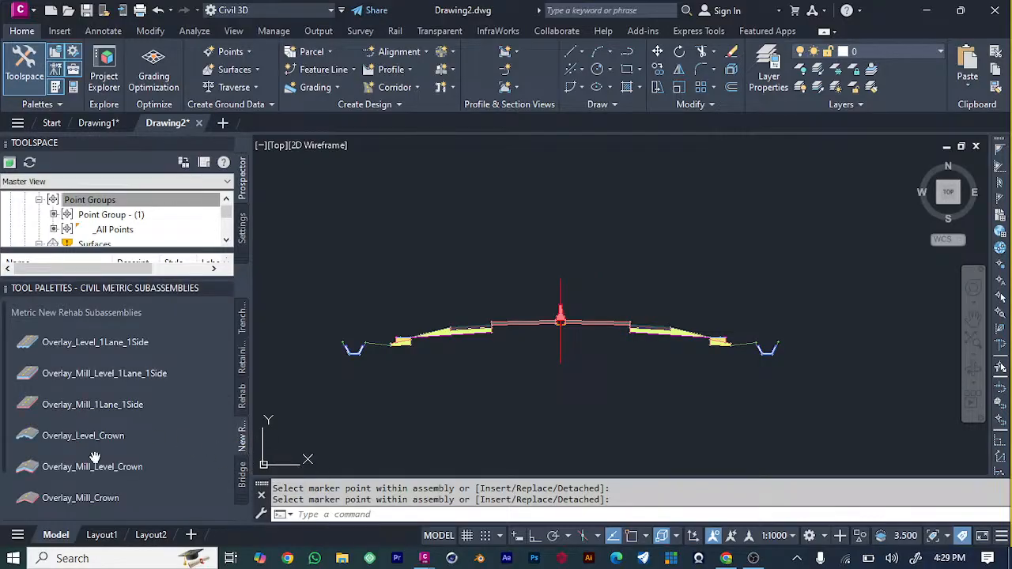
pyautogui.scroll(-2, 95, 458)
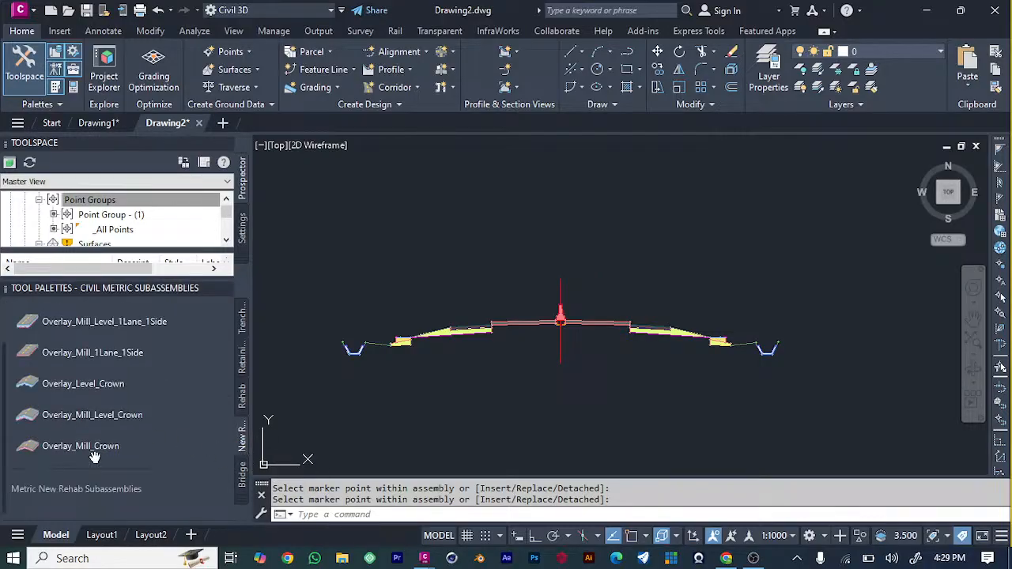
pyautogui.click(245, 360)
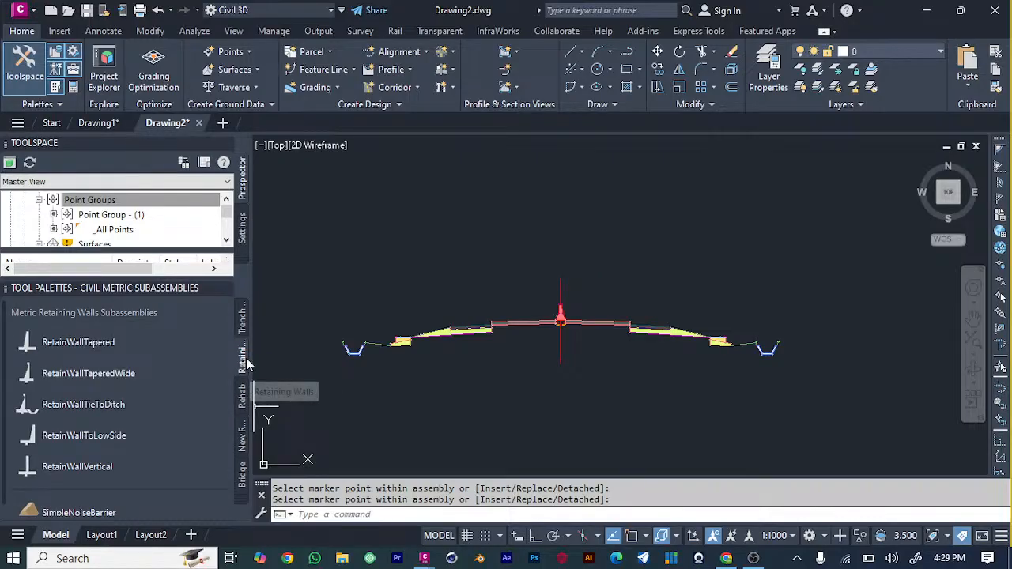
pyautogui.click(243, 395)
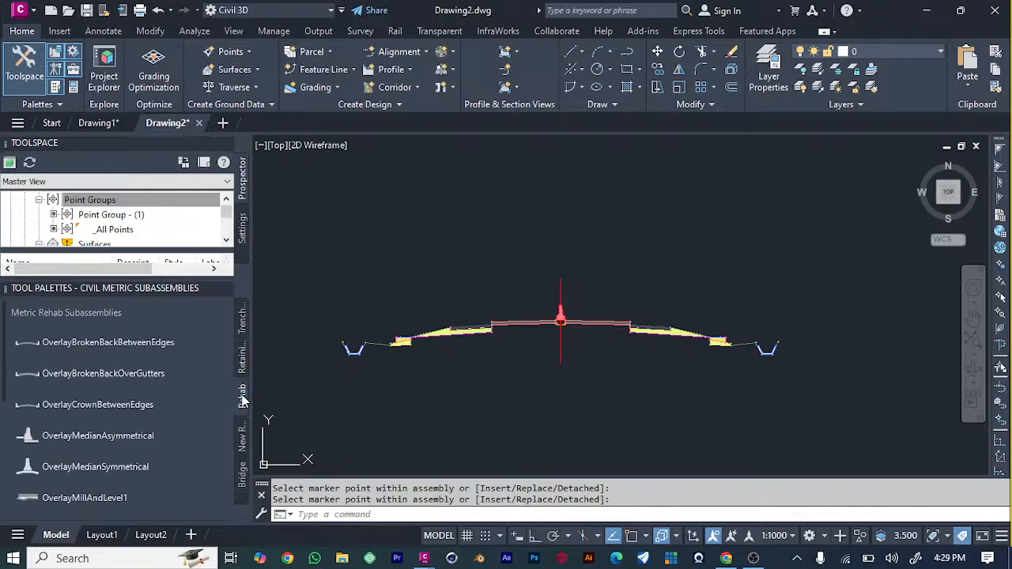
pyautogui.click(242, 322)
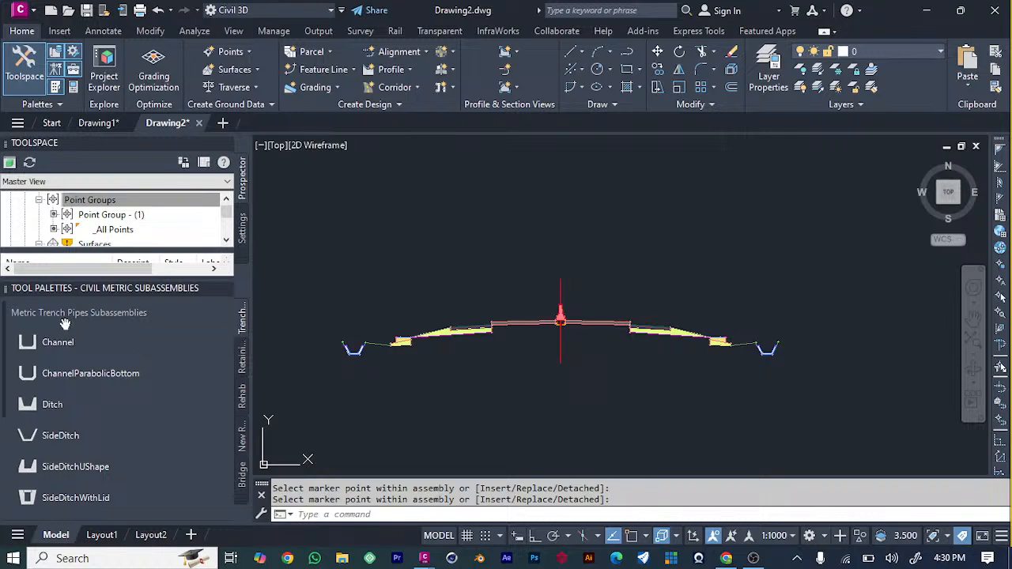
pyautogui.scroll(-5, 66, 317)
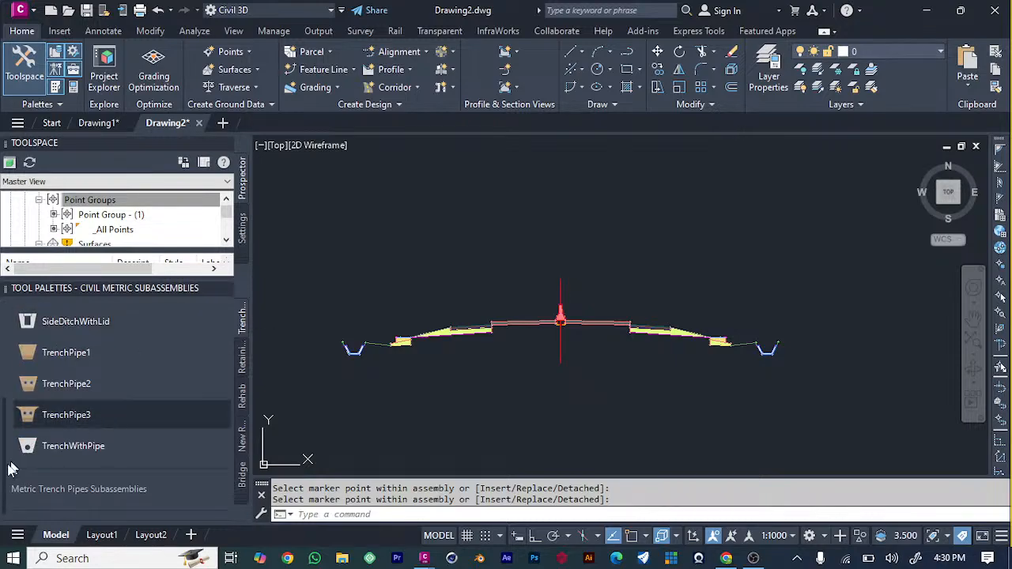
pyautogui.scroll(5, 63, 482)
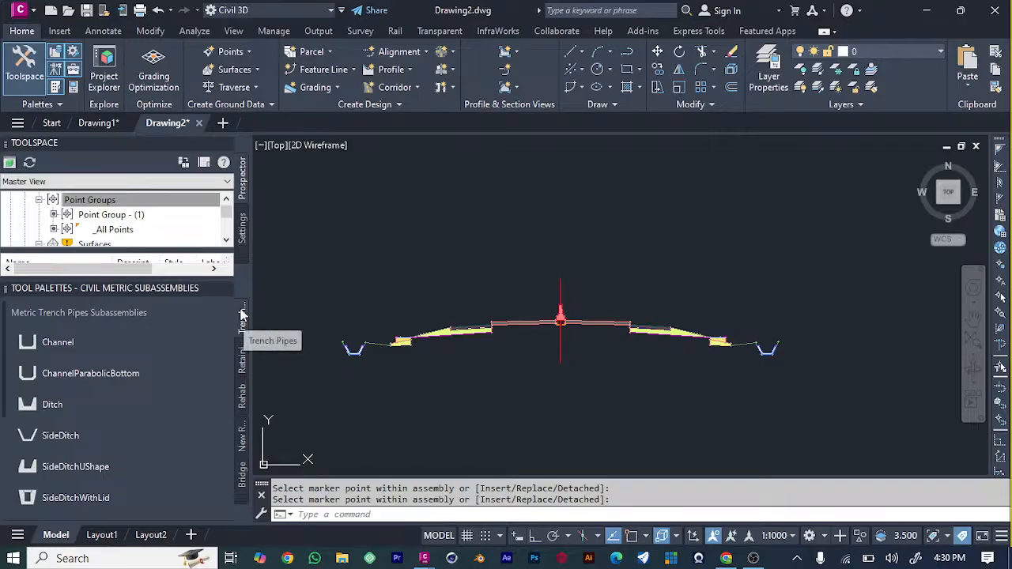
# Examine the subassemblies offered in the metric lanes and shoulders collections.
pyautogui.click(241, 502)
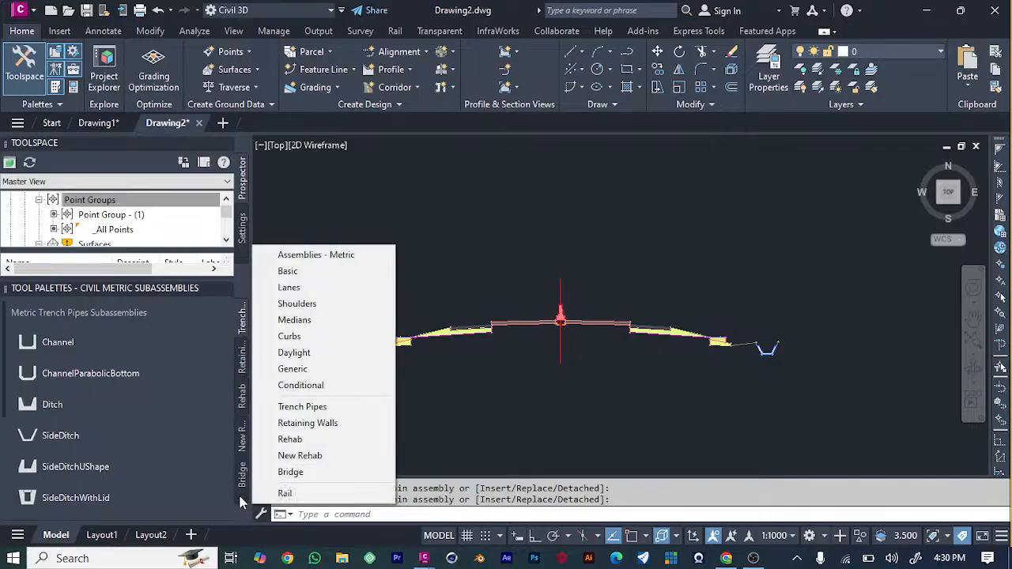
pyautogui.click(299, 289)
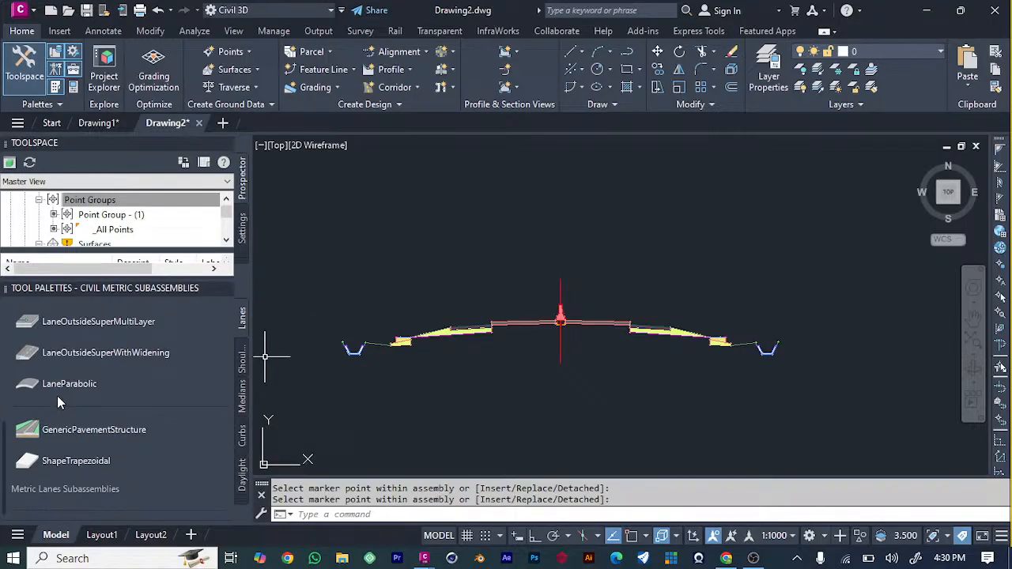
pyautogui.scroll(-3, 89, 382)
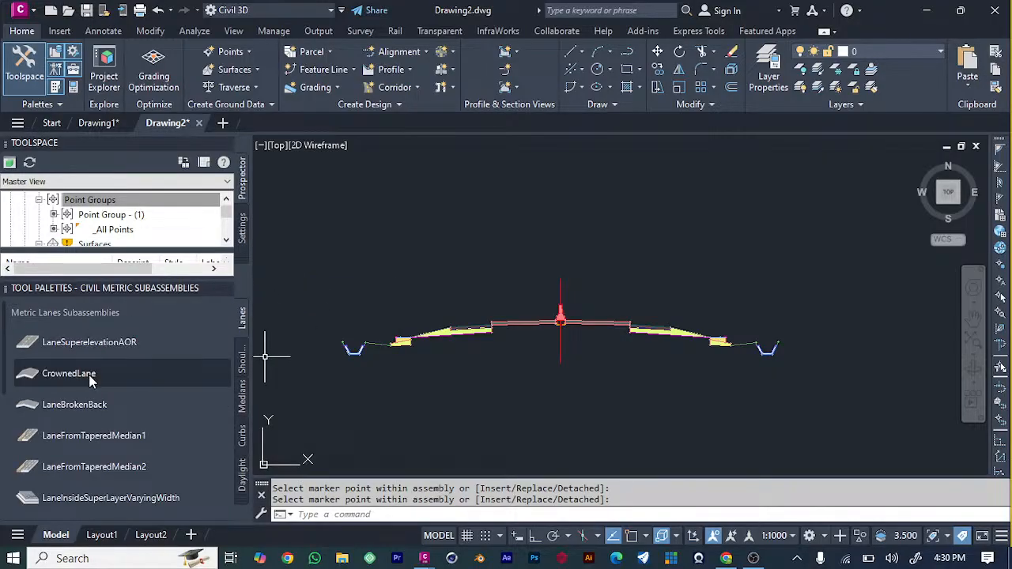
pyautogui.scroll(-10, 88, 382)
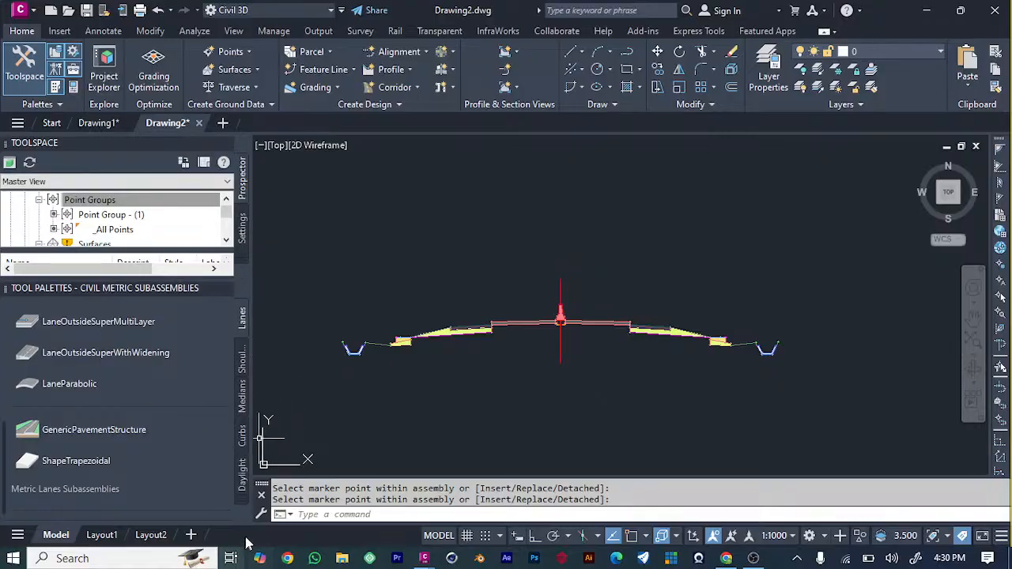
pyautogui.moveTo(261, 483); pyautogui.dragTo(264, 483)
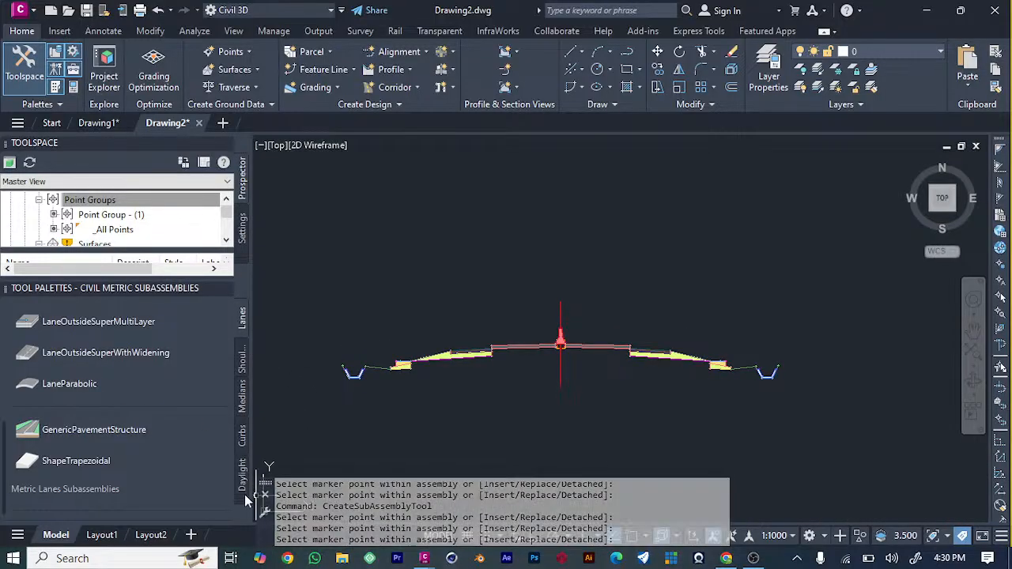
pyautogui.click(247, 501)
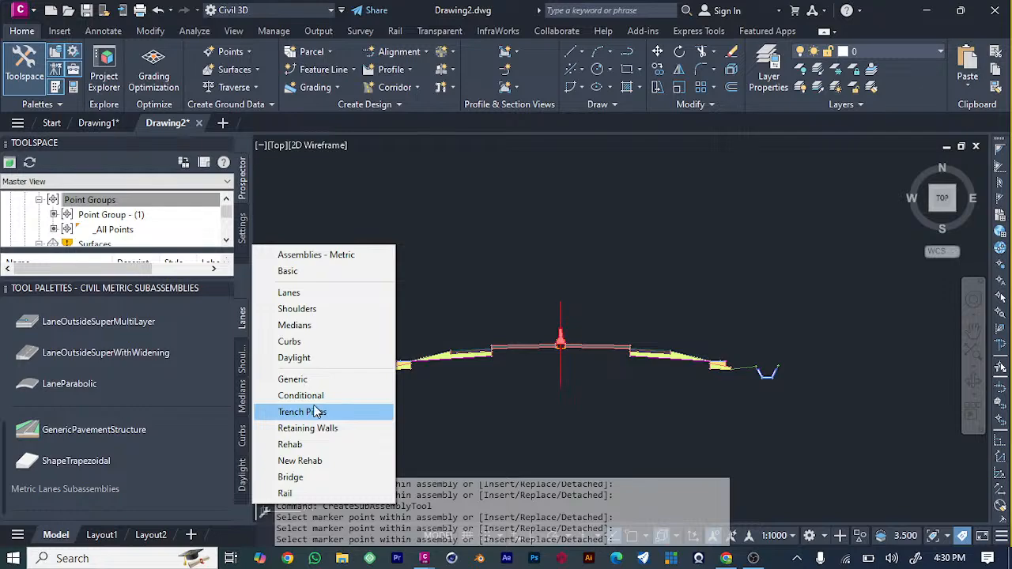
pyautogui.click(308, 309)
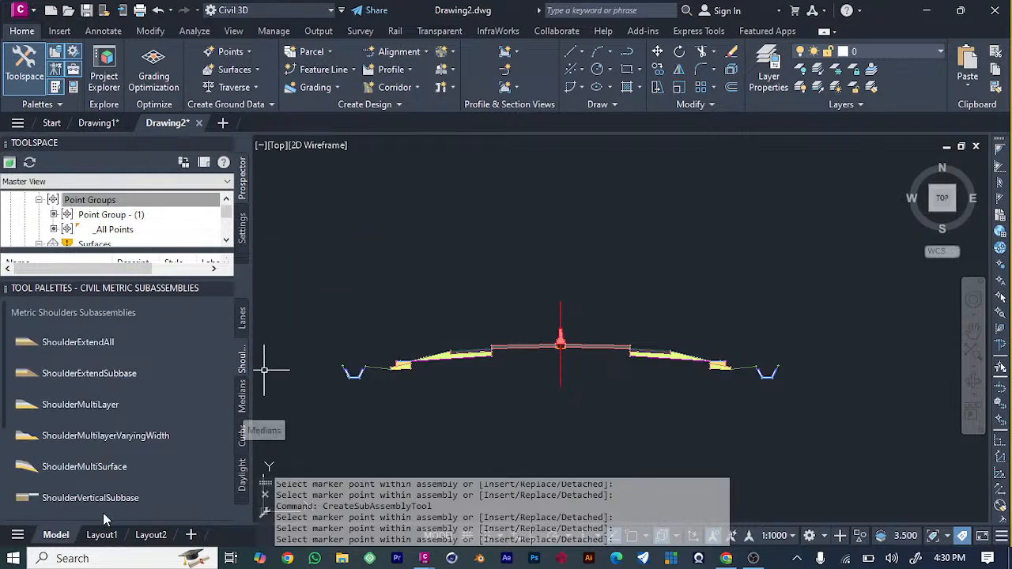
pyautogui.scroll(-3, 103, 498)
pyautogui.scroll(3, 136, 472)
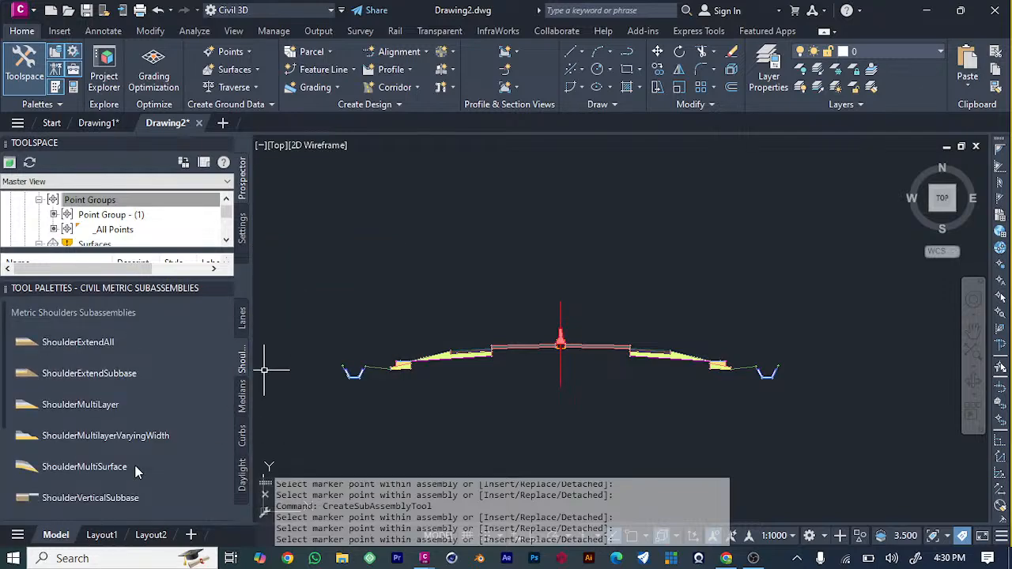
# Examine the subassemblies offered in the metric generic, medians, rehab and rail collections.
pyautogui.click(243, 502)
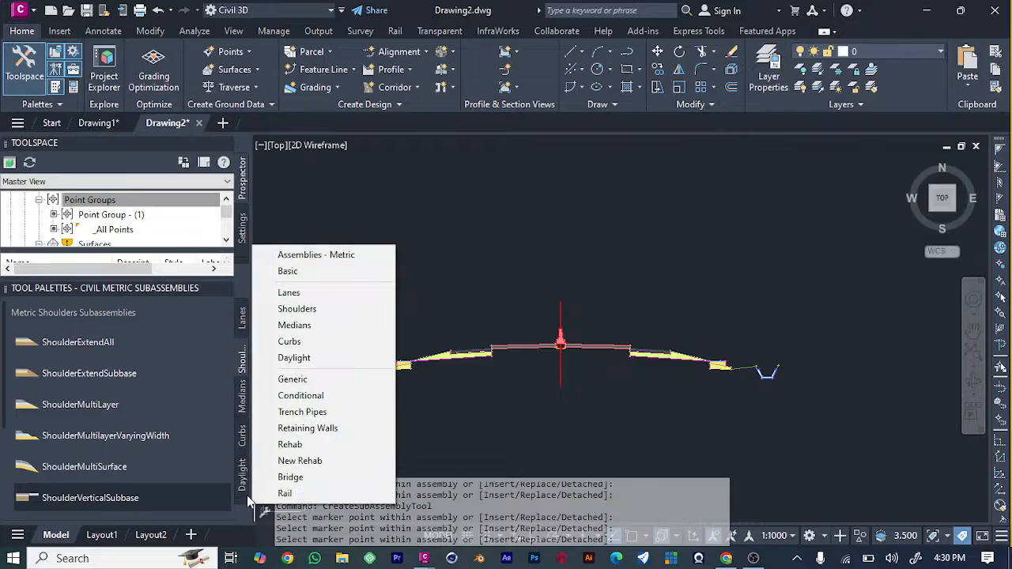
pyautogui.click(327, 378)
pyautogui.scroll(-3, 101, 406)
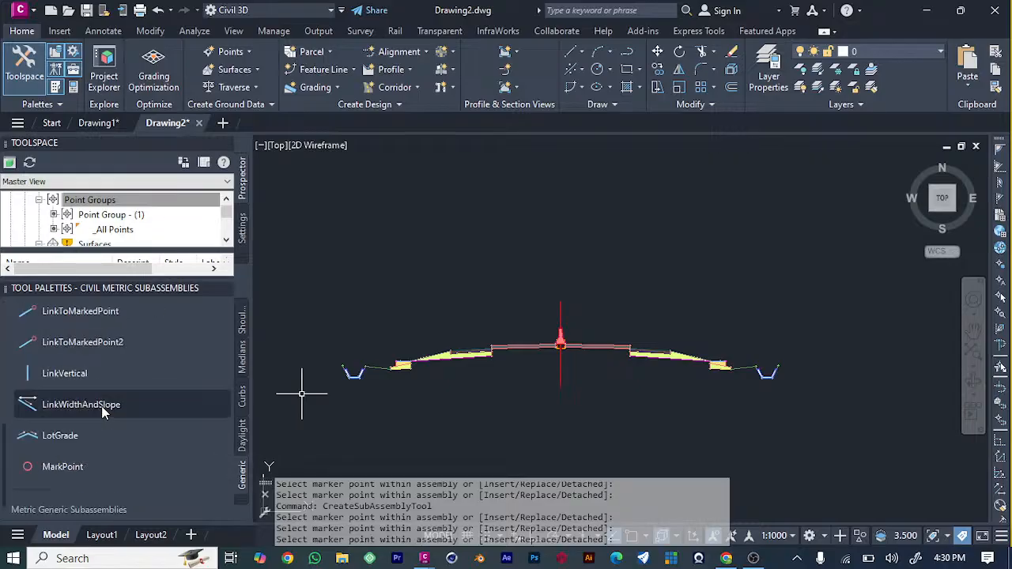
pyautogui.scroll(-1, 102, 406)
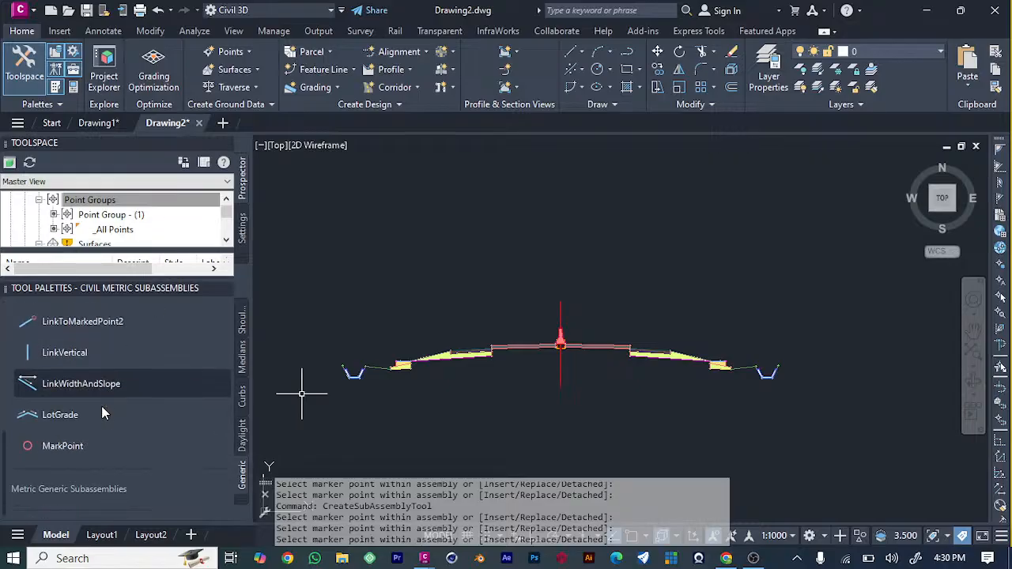
pyautogui.click(247, 499)
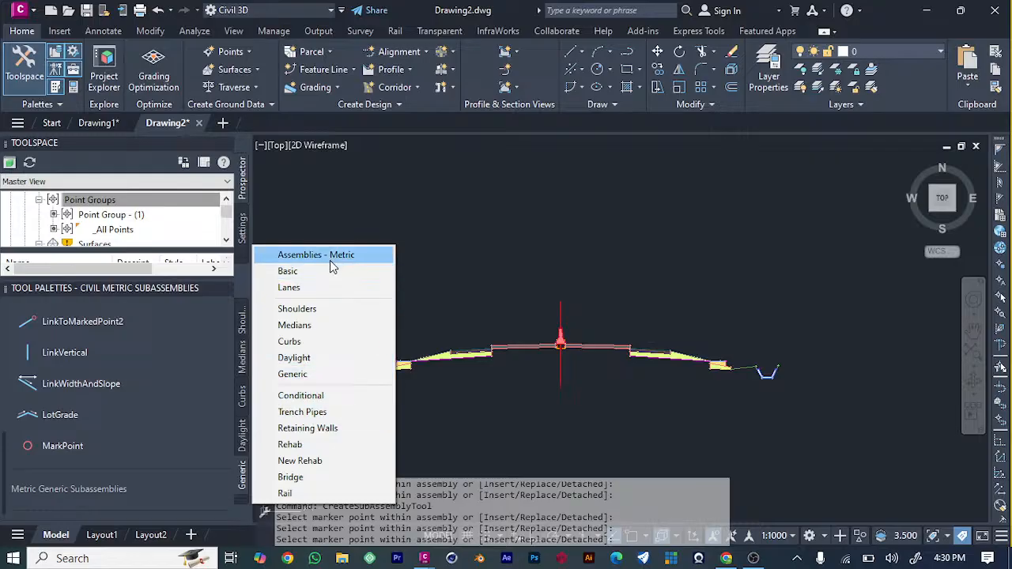
pyautogui.click(323, 333)
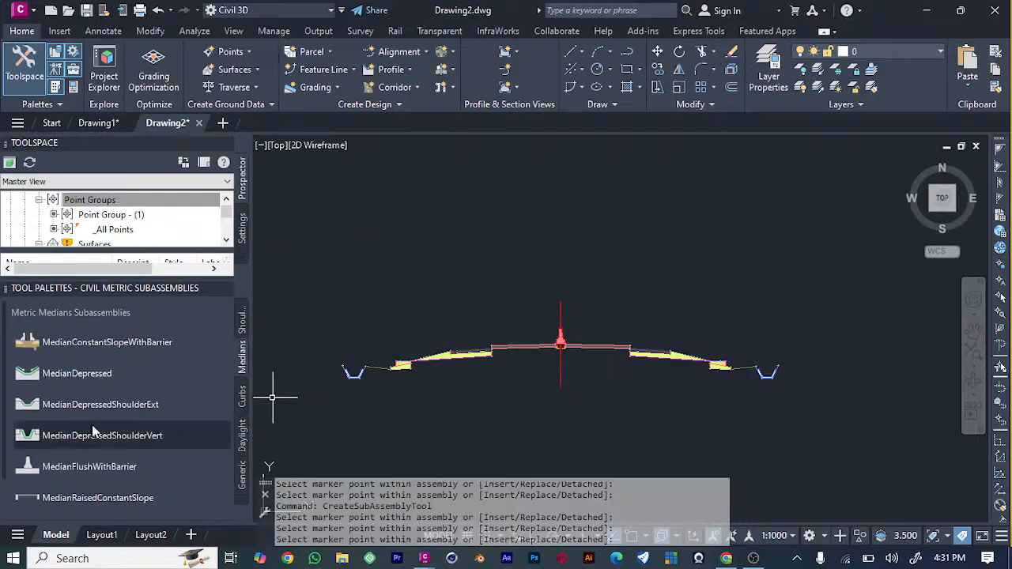
pyautogui.scroll(-2, 93, 425)
pyautogui.click(243, 500)
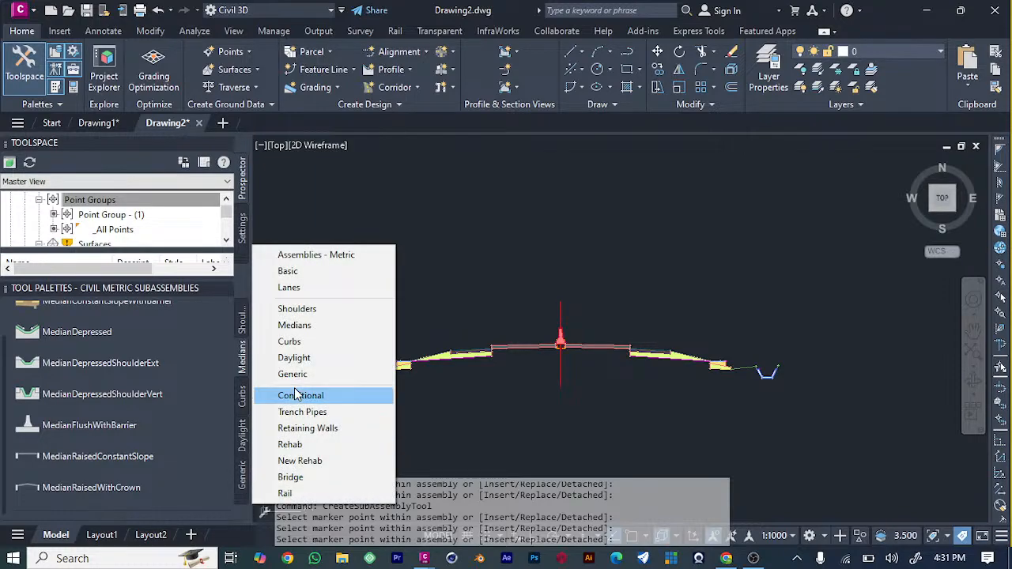
pyautogui.click(306, 443)
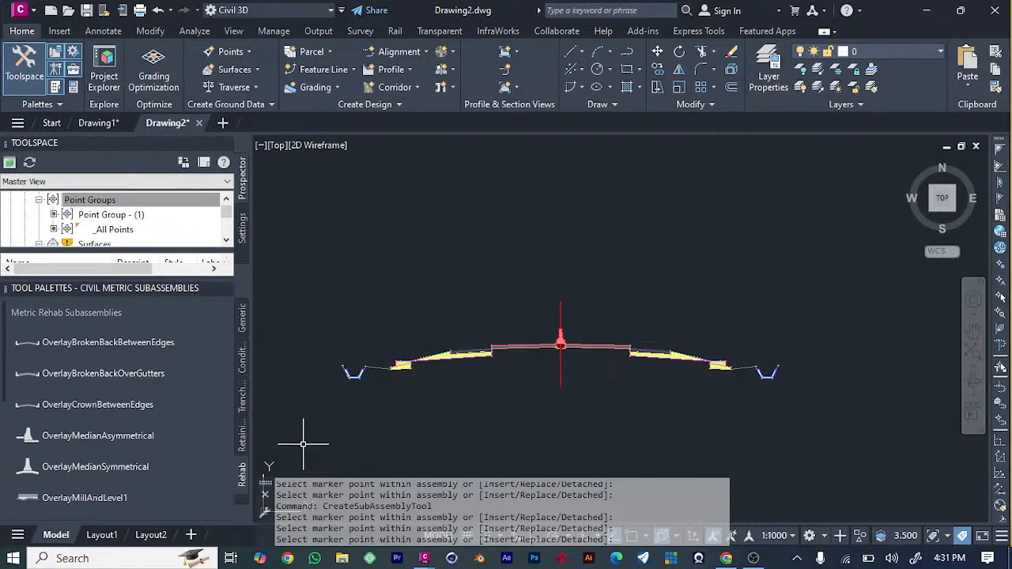
pyautogui.click(244, 502)
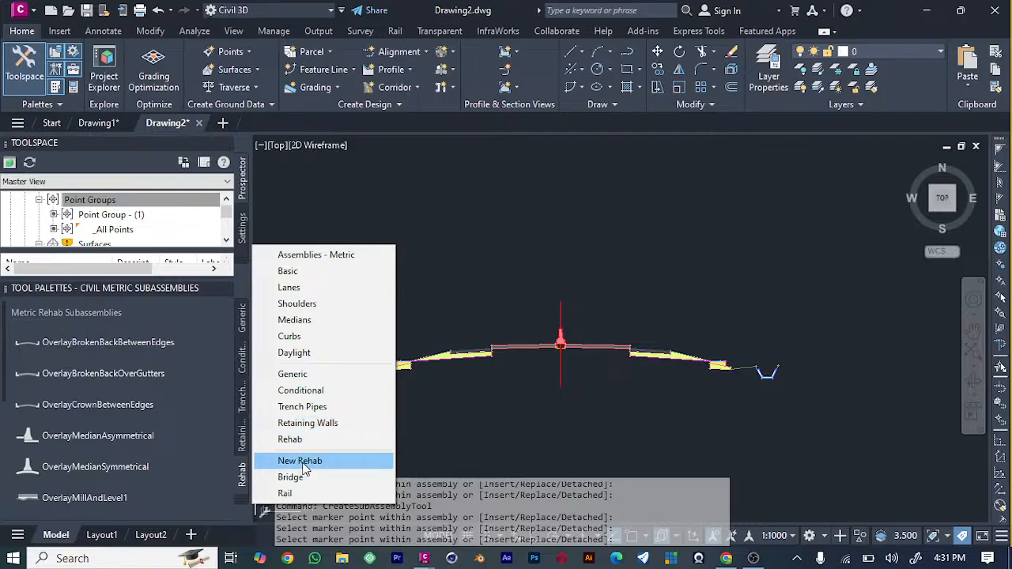
pyautogui.click(303, 494)
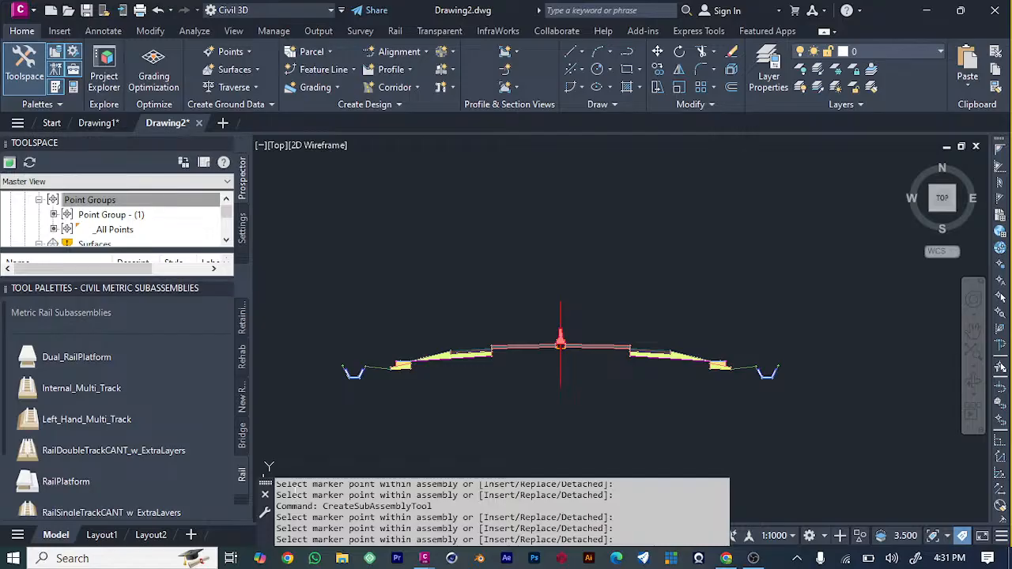
# Review the metric shoulders collection again and compare it with the curbs and medians subassemblies.
pyautogui.click(242, 506)
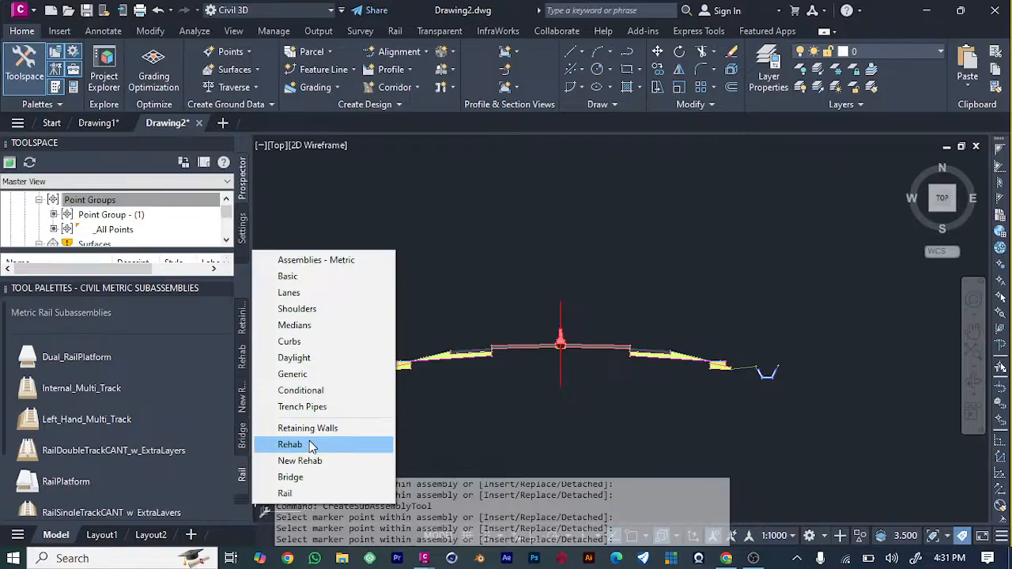
pyautogui.click(306, 309)
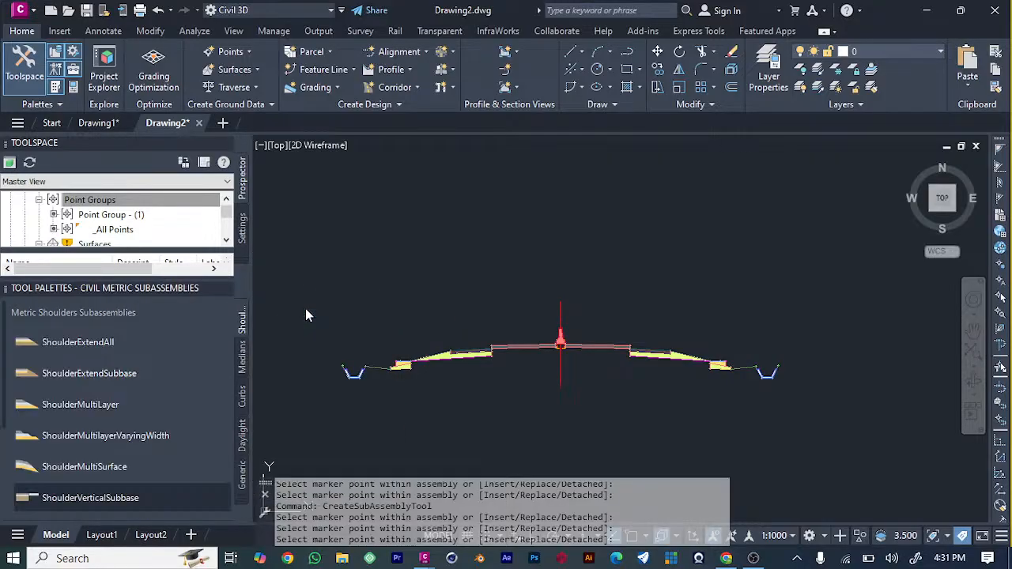
pyautogui.scroll(-3, 80, 392)
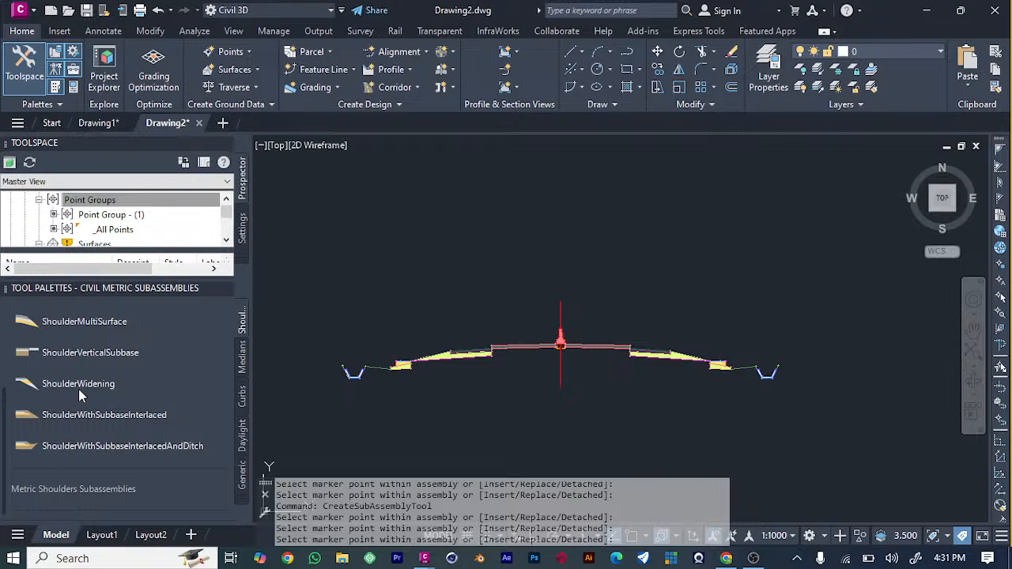
pyautogui.click(243, 488)
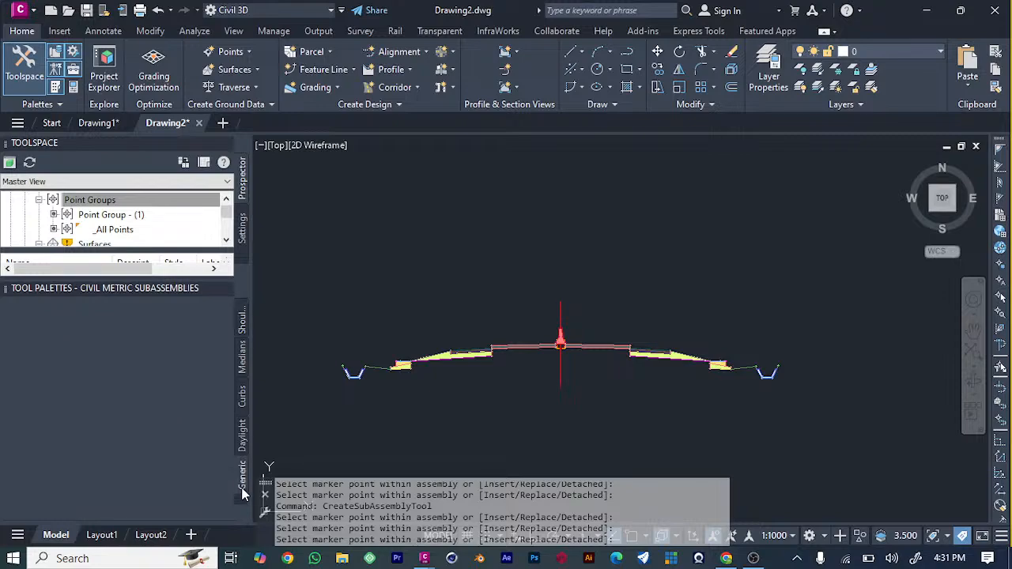
pyautogui.click(244, 390)
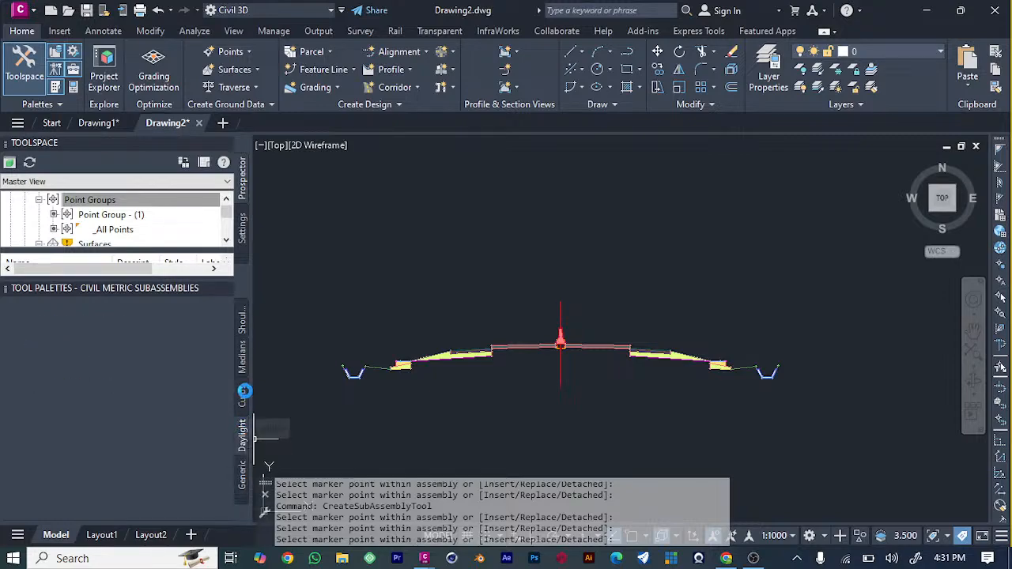
pyautogui.click(245, 398)
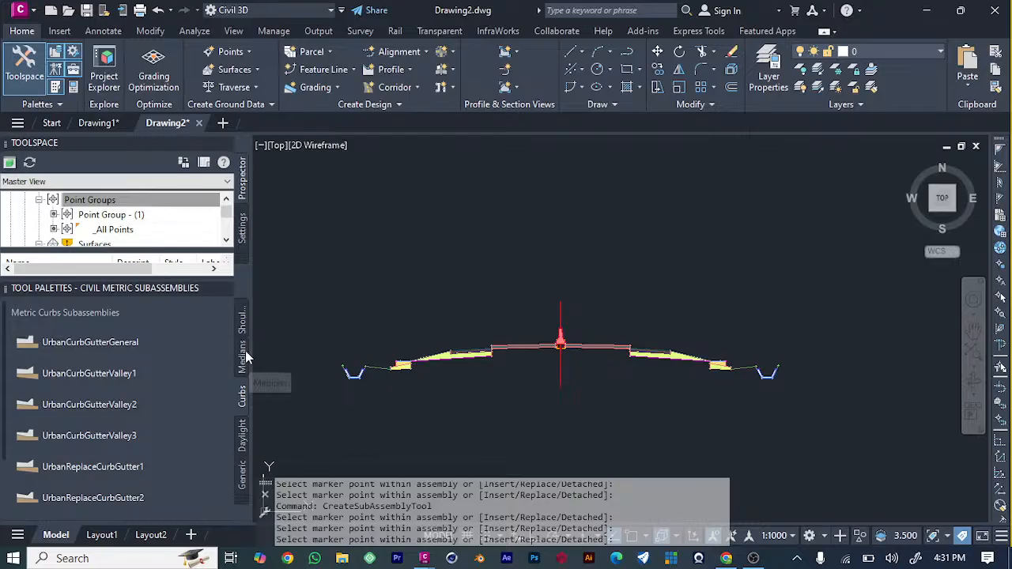
pyautogui.click(244, 358)
pyautogui.click(242, 320)
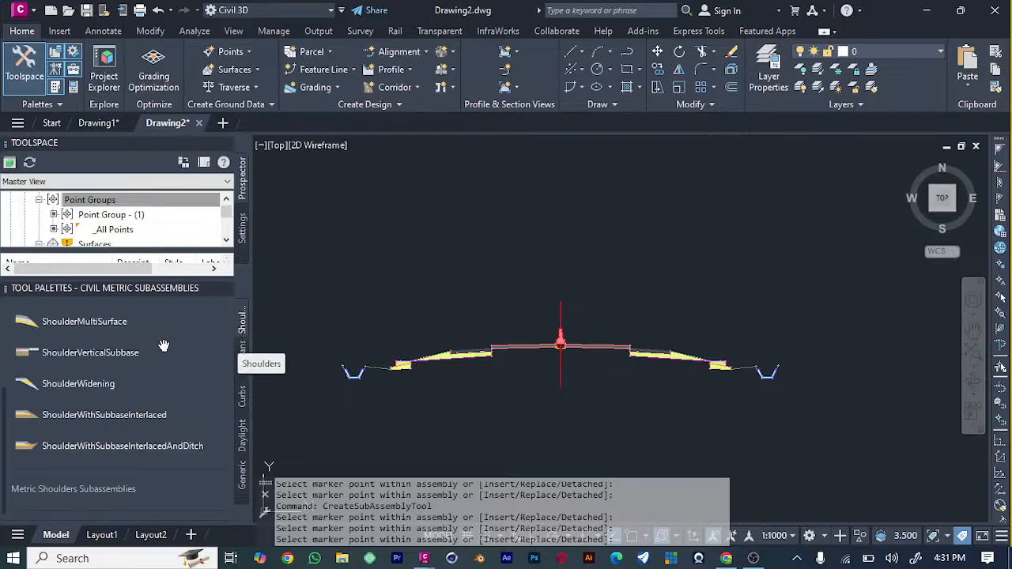
pyautogui.scroll(3, 163, 345)
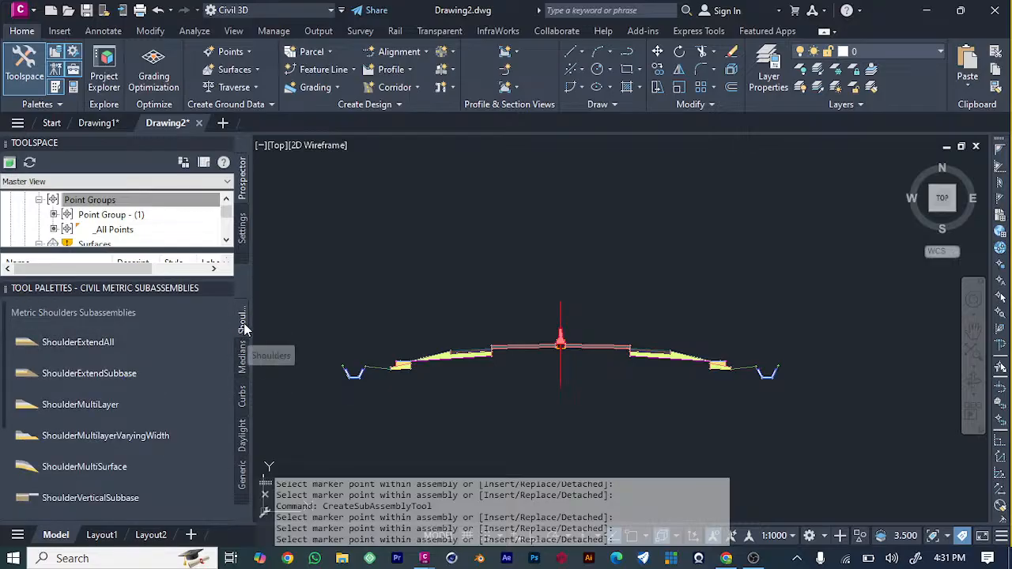
# Look through the whole metric lanes collection again, from LaneSuperelevationAOR to ShapeTrapezoidal.
pyautogui.click(246, 498)
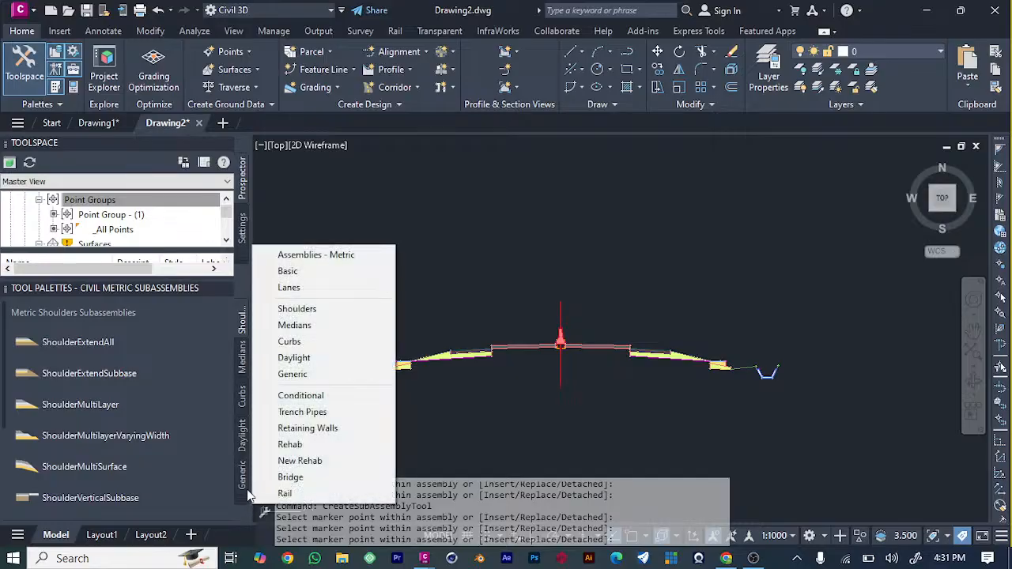
pyautogui.click(304, 287)
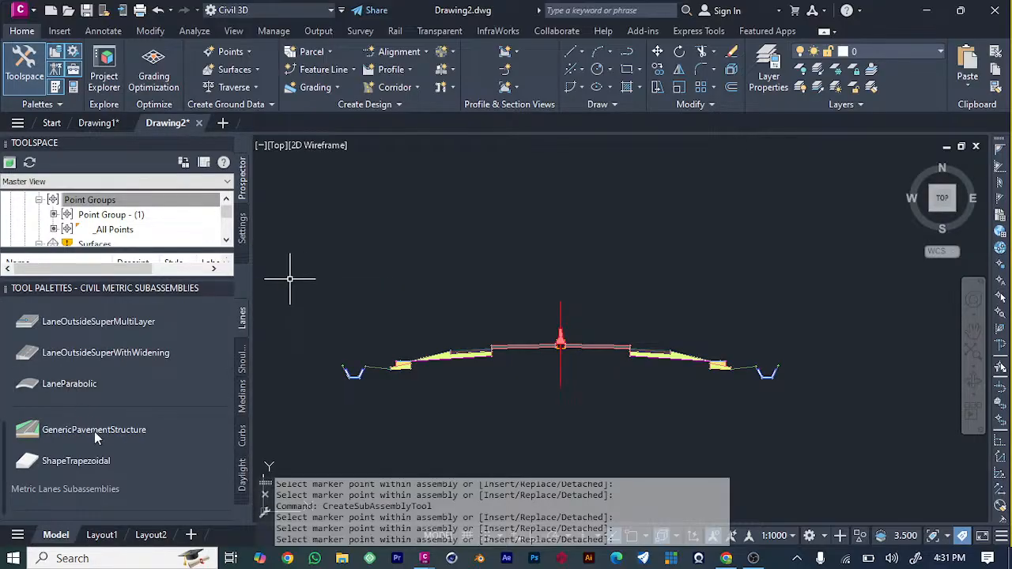
pyautogui.scroll(-3, 117, 391)
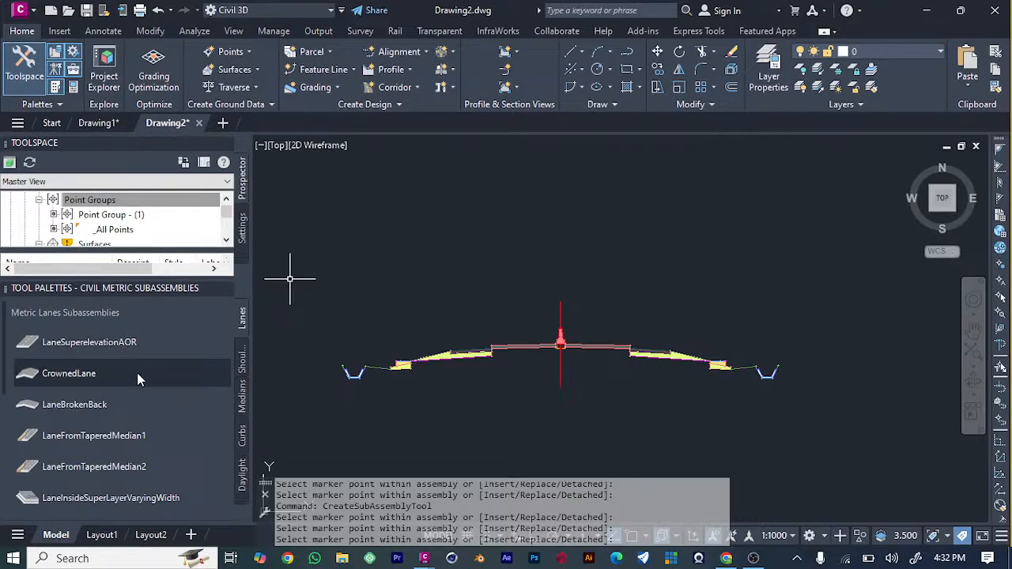
pyautogui.scroll(-5, 137, 378)
pyautogui.scroll(3, 139, 382)
pyautogui.scroll(3, 136, 382)
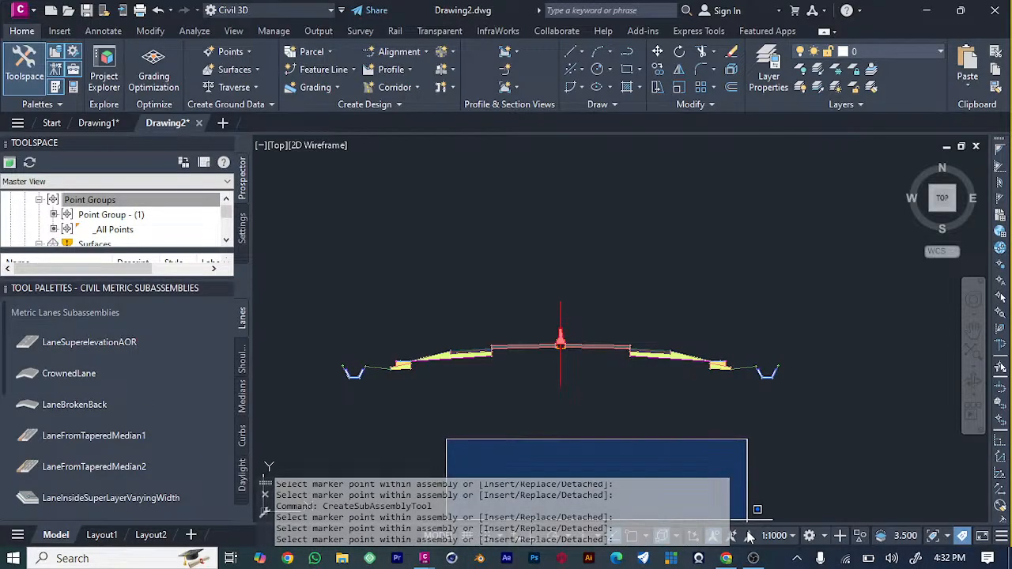
pyautogui.click(747, 498)
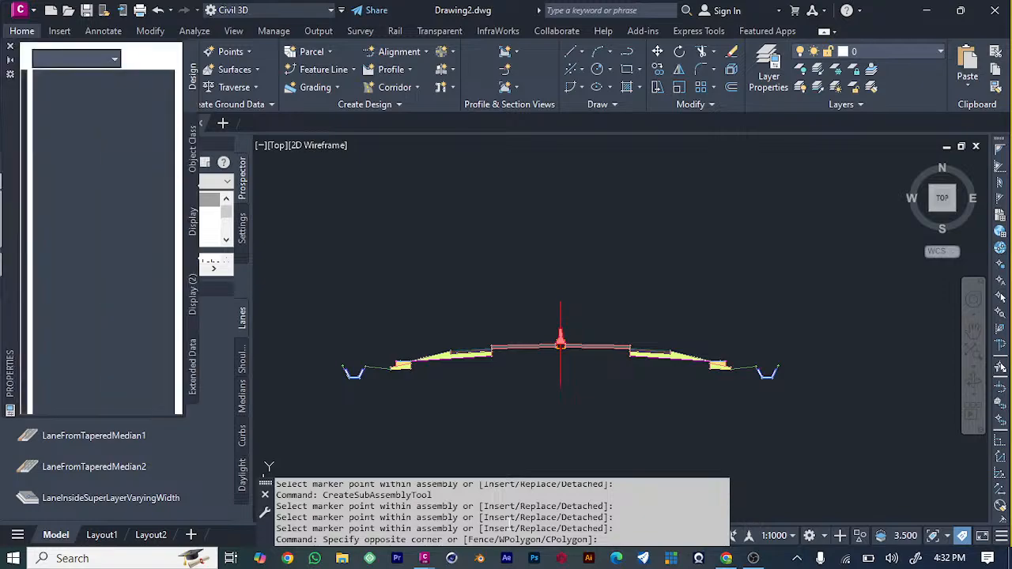
pyautogui.press('Return')
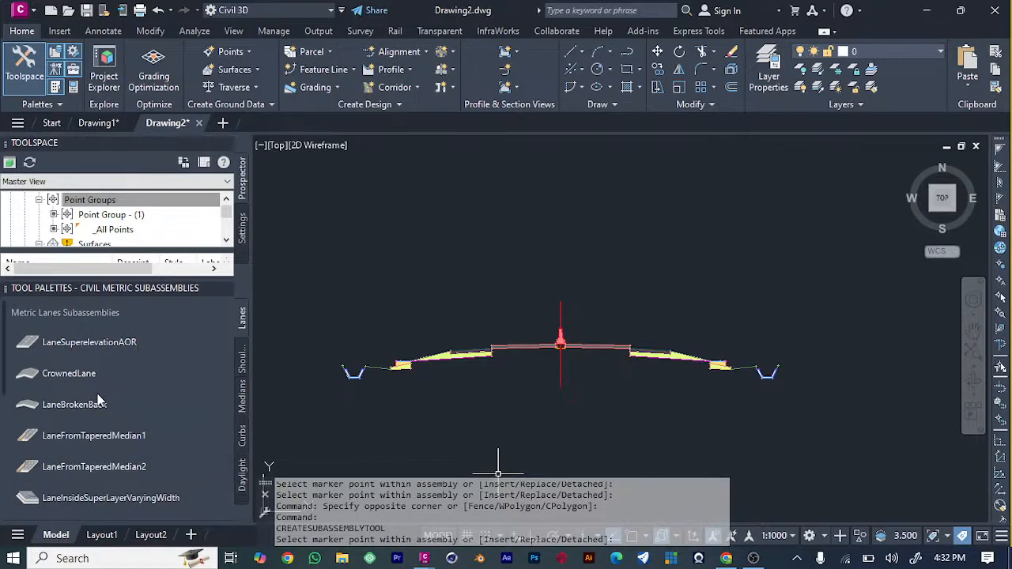
pyautogui.scroll(-3, 96, 435)
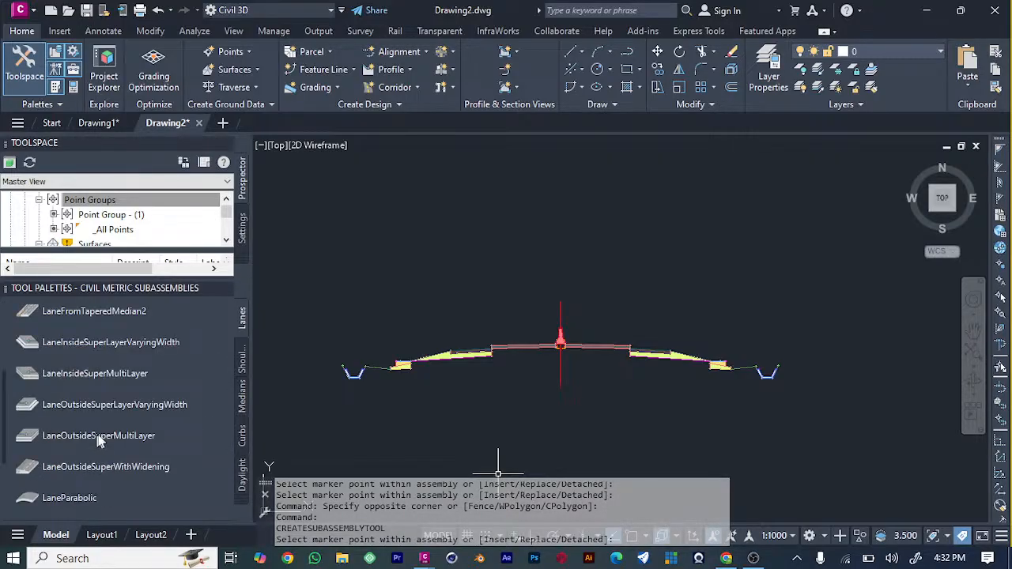
pyautogui.scroll(-3, 82, 486)
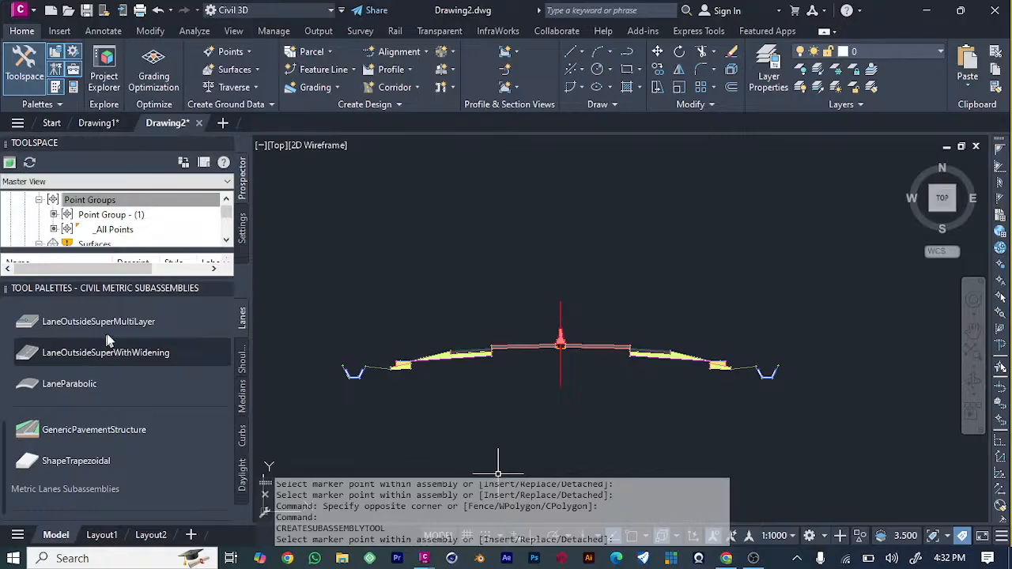
pyautogui.scroll(4, 108, 333)
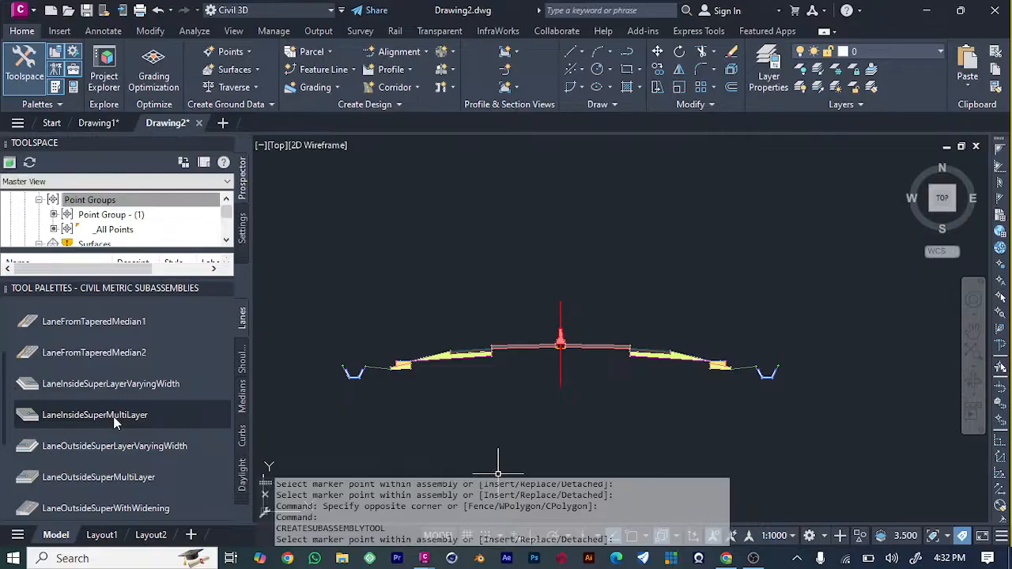
pyautogui.scroll(3, 114, 419)
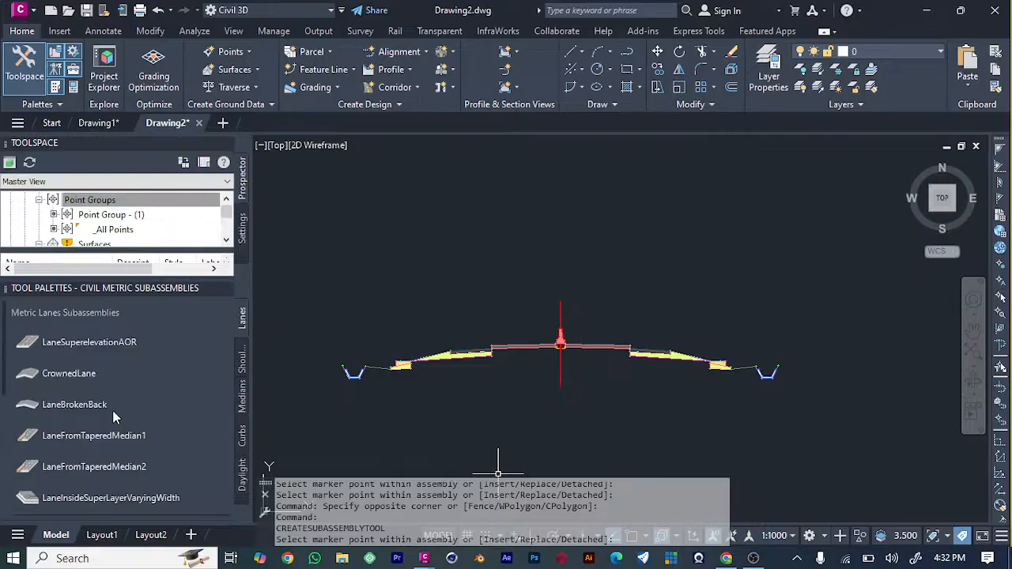
# Attach a LaneSuperelevationAOR lane, 3.600 m wide with -2.00% default slope, to the outer end of each ditch in the assembly.
pyautogui.click(70, 344)
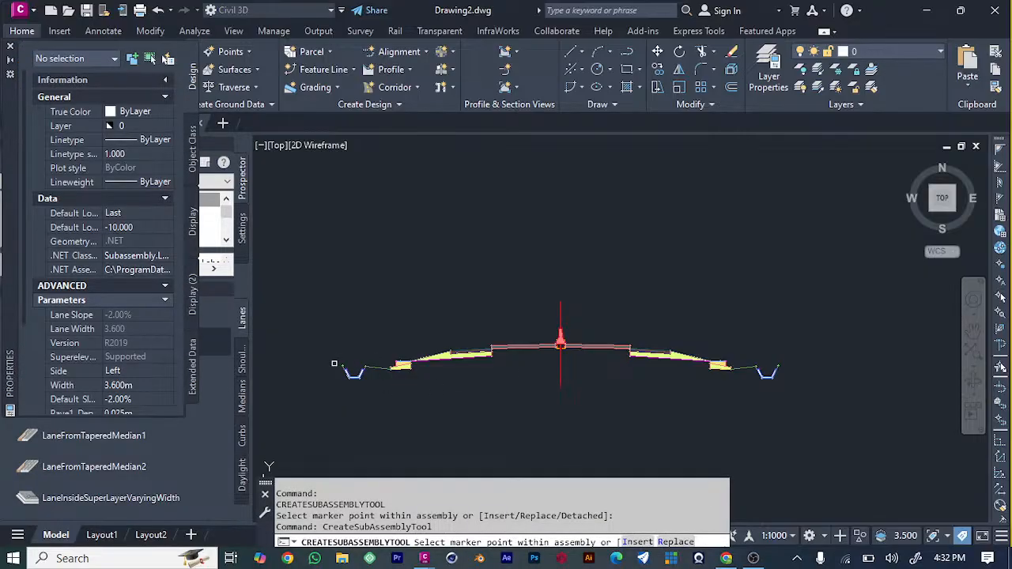
pyautogui.click(342, 369)
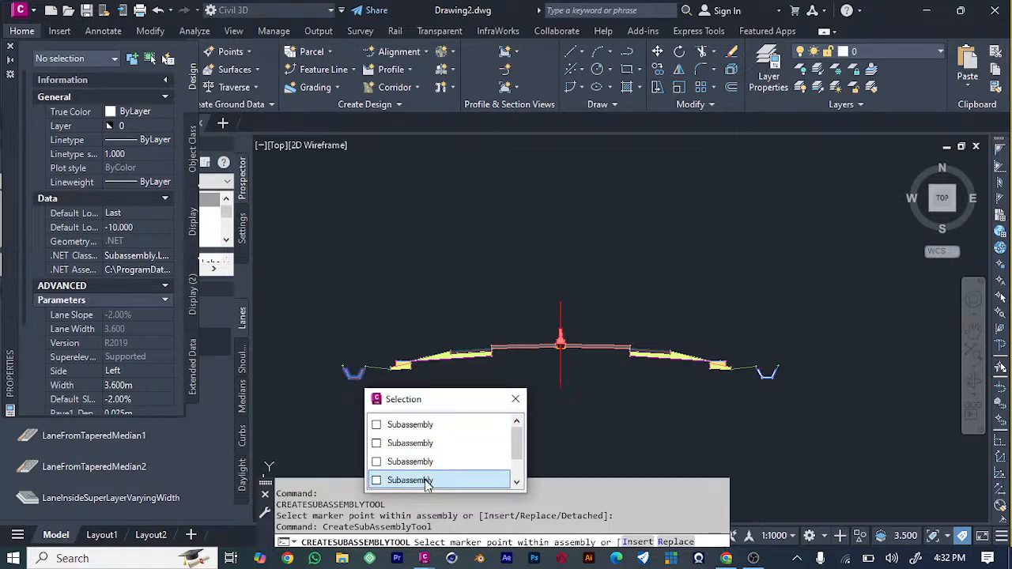
pyautogui.click(429, 481)
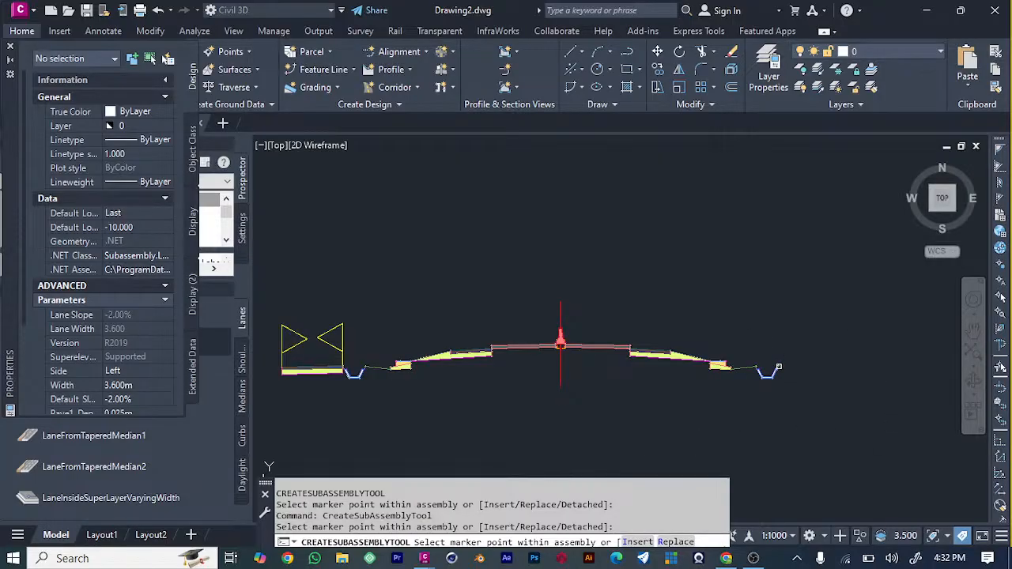
pyautogui.click(778, 368)
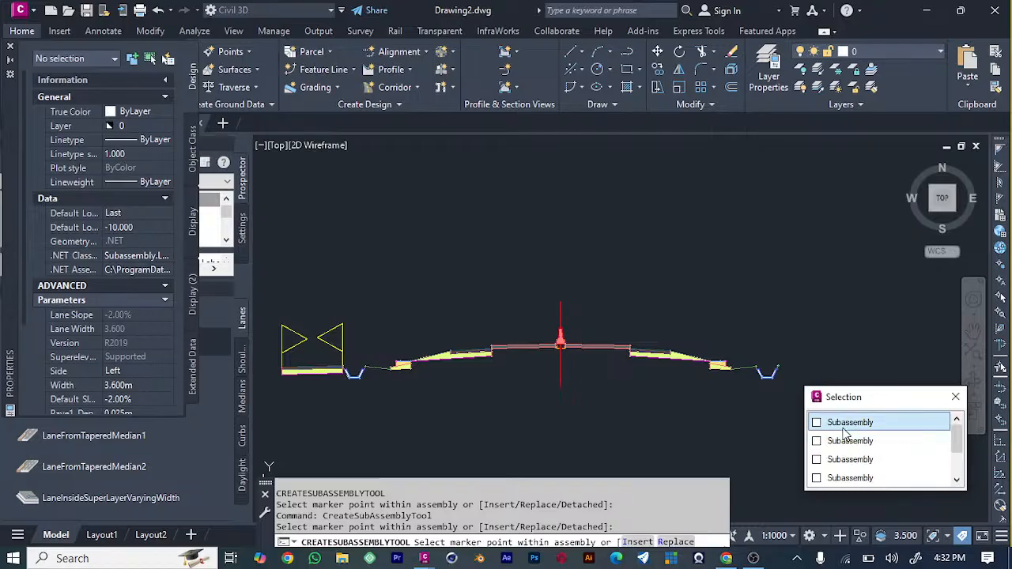
pyautogui.click(141, 371)
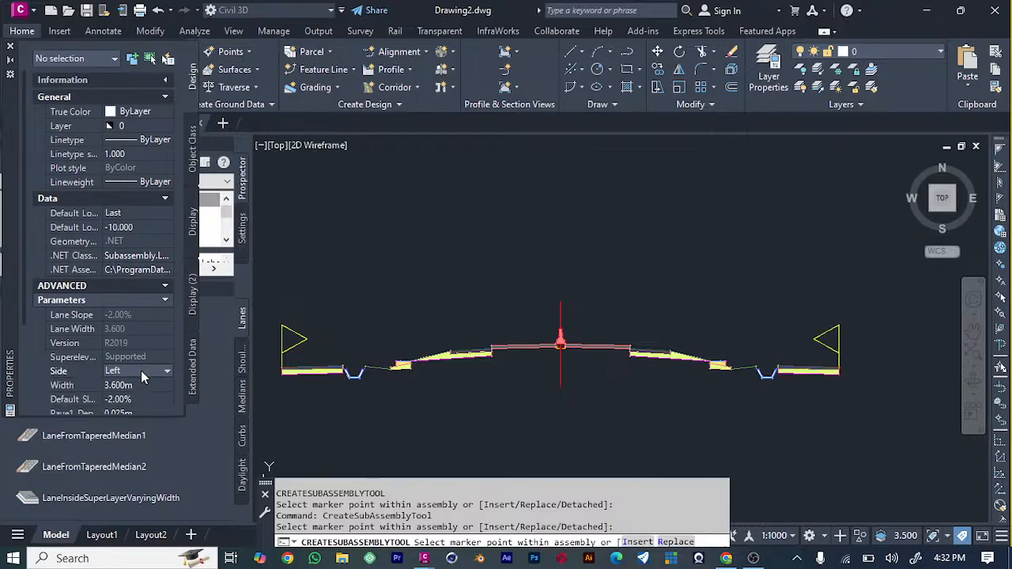
pyautogui.click(140, 371)
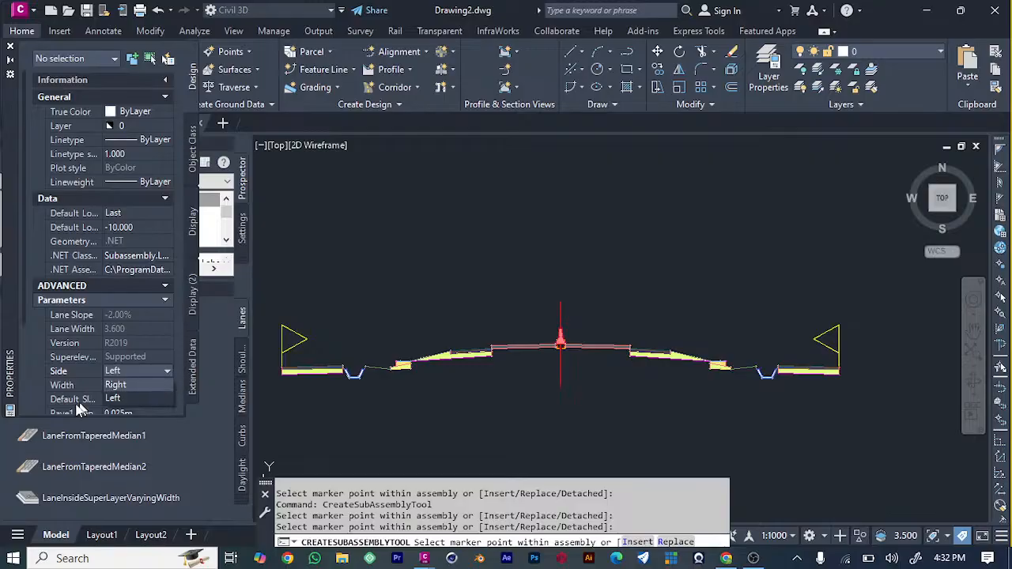
pyautogui.click(57, 416)
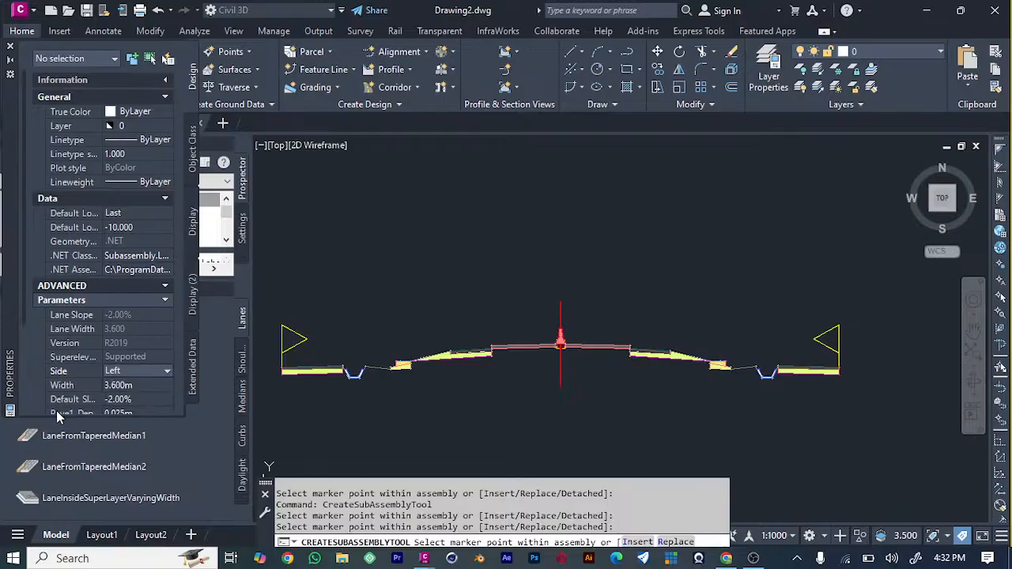
pyautogui.click(430, 247)
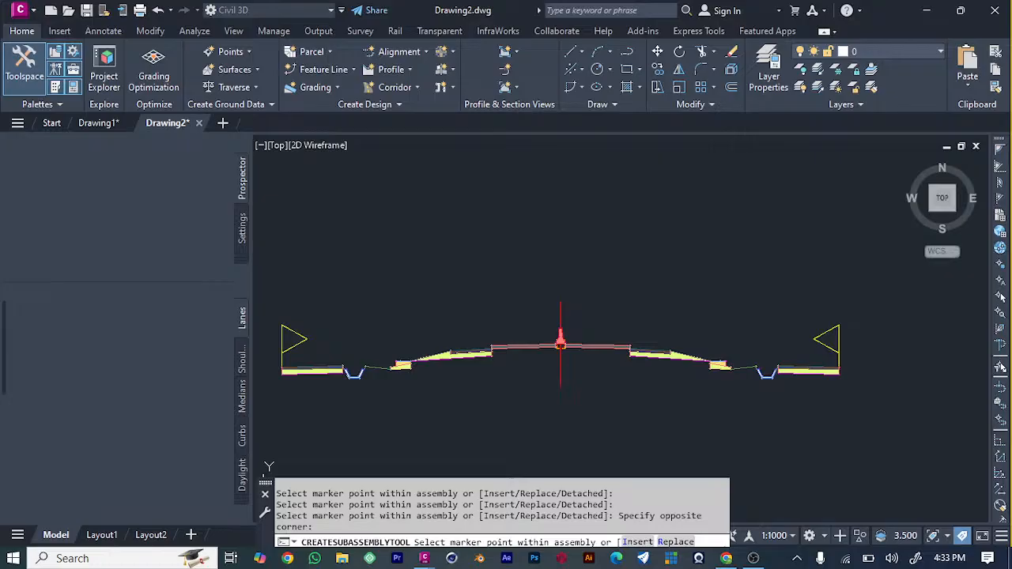
# Look over the drawing from the finished assembly and the profile view to the surveyed road surface and its alignment.
pyautogui.scroll(-5, 588, 238)
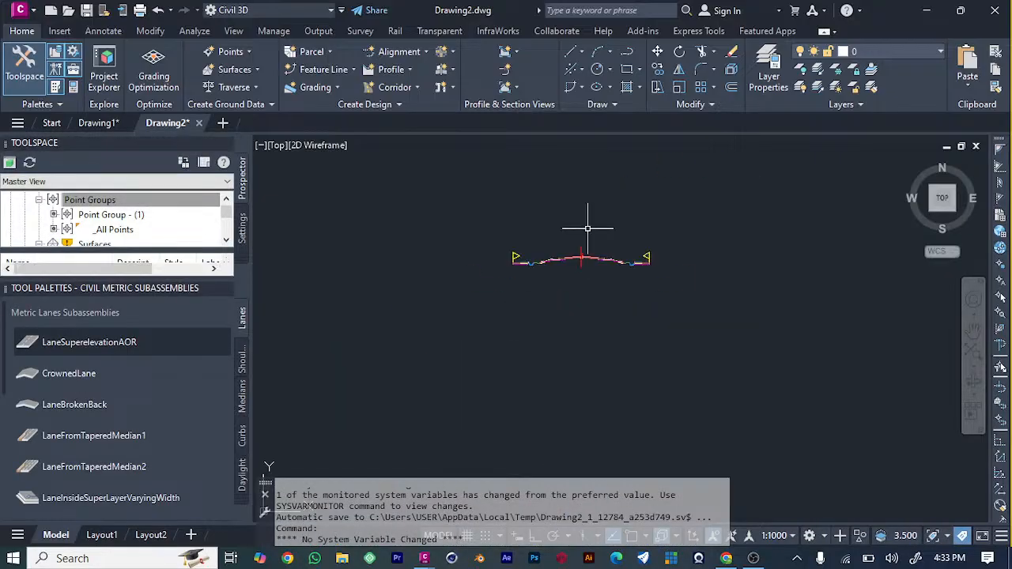
pyautogui.scroll(-5, 588, 239)
pyautogui.scroll(-6, 356, 305)
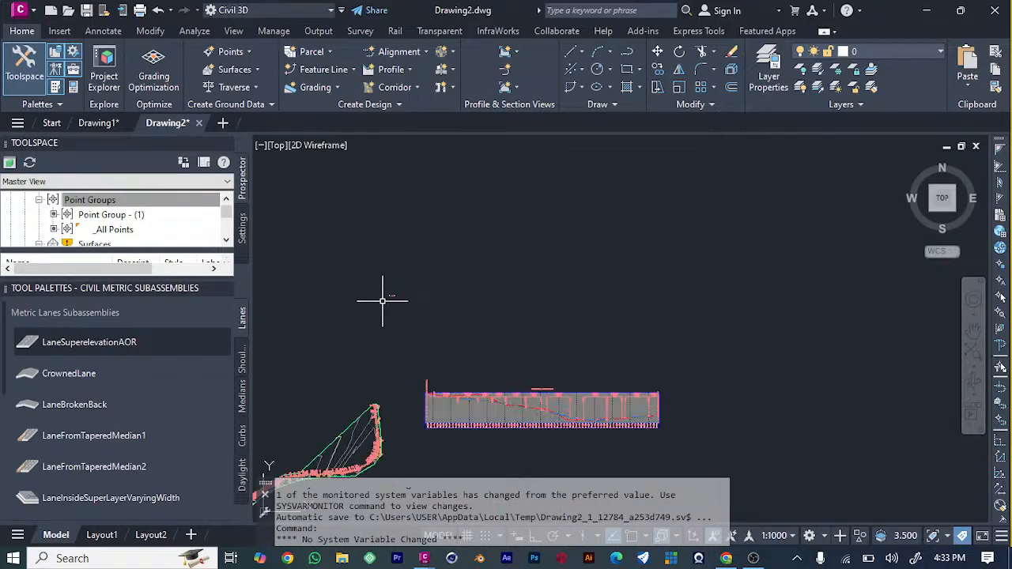
pyautogui.scroll(8, 377, 278)
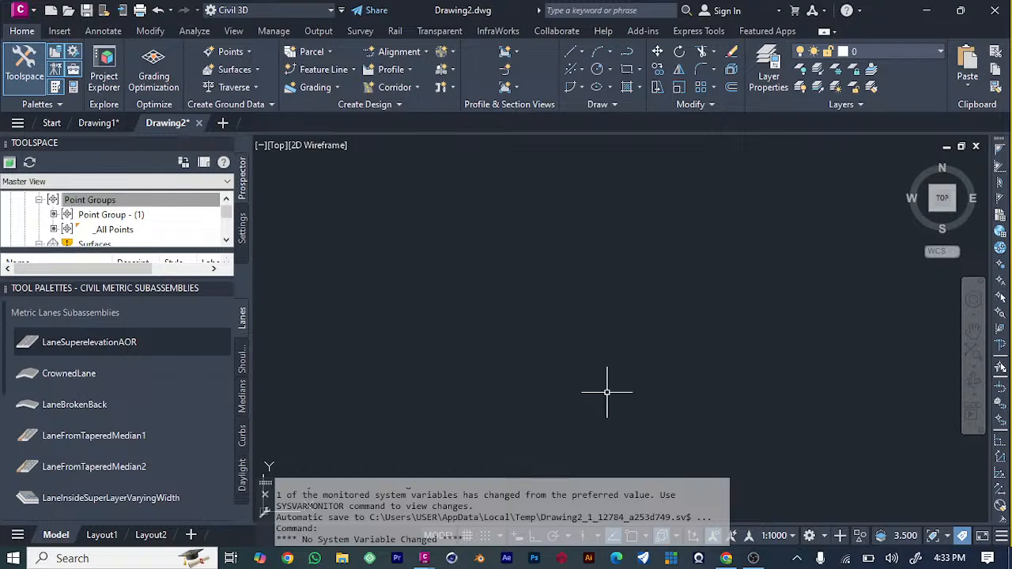
pyautogui.scroll(-8, 605, 395)
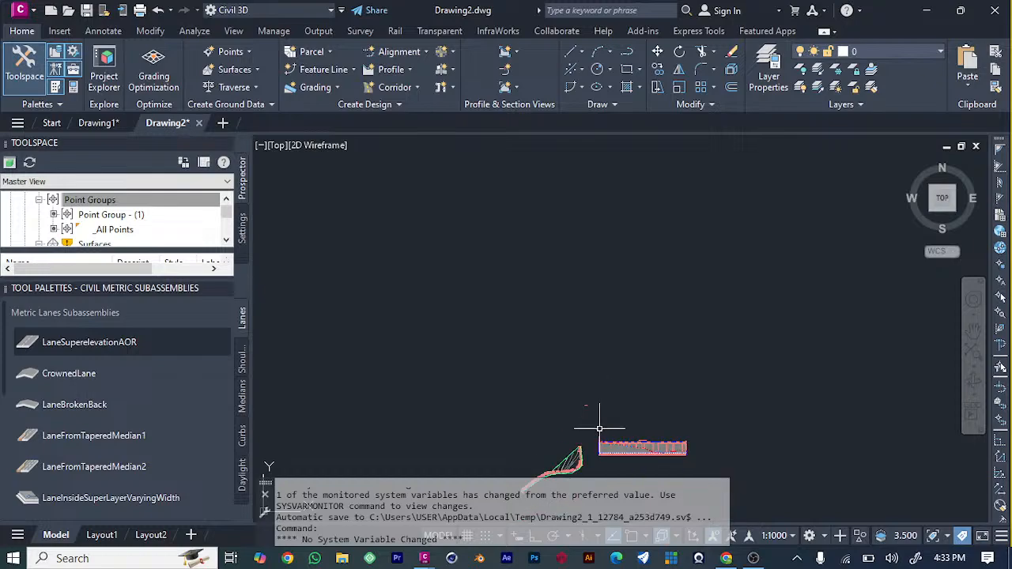
pyautogui.scroll(-4, 600, 428)
pyautogui.scroll(4, 602, 431)
pyautogui.scroll(-2, 605, 427)
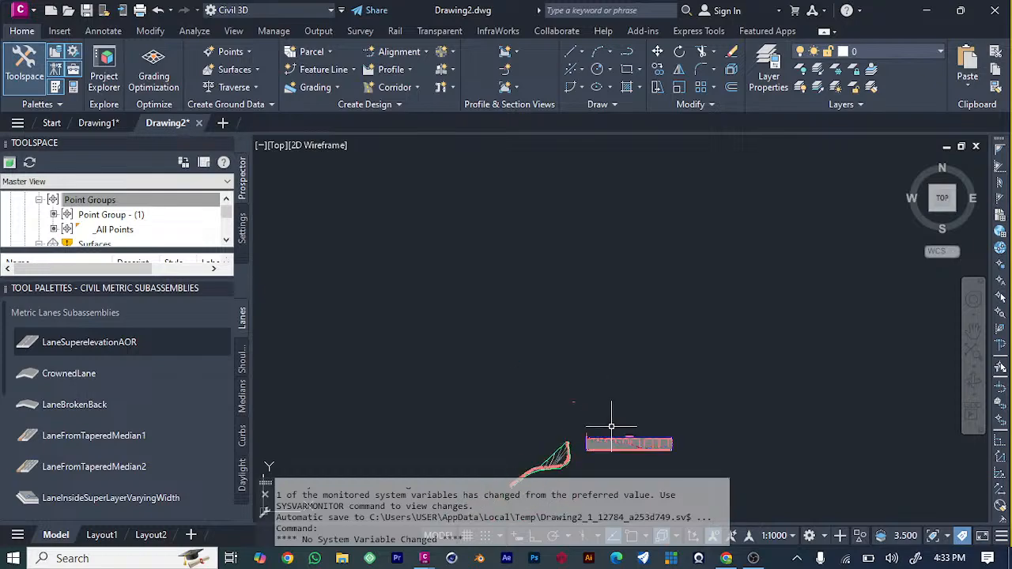
pyautogui.scroll(6, 594, 443)
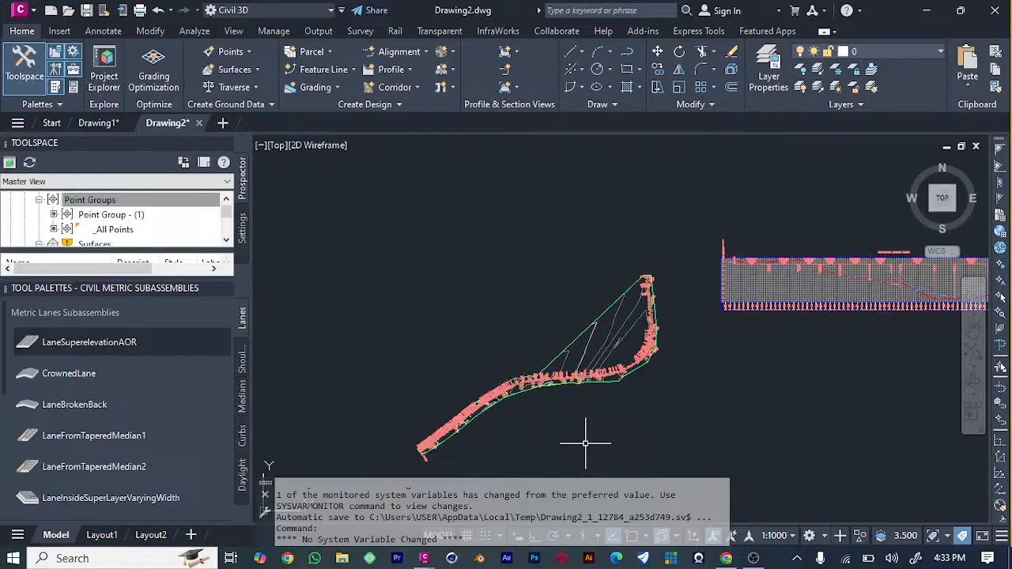
pyautogui.scroll(4, 400, 387)
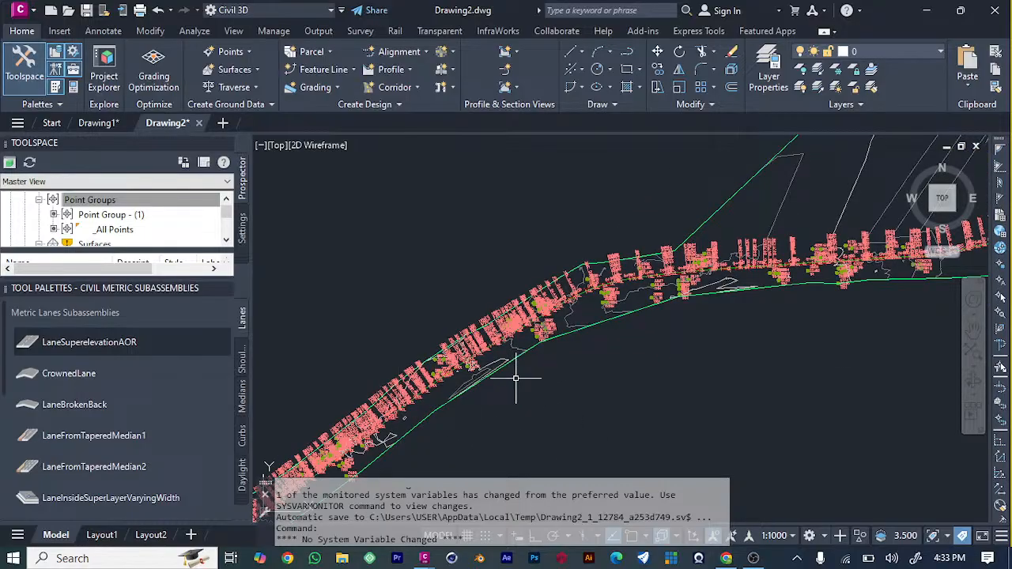
# Start a new corridor named CORRIDORS, keeping the Basic corridor style and the C-ROAD-CORR layer.
pyautogui.click(417, 87)
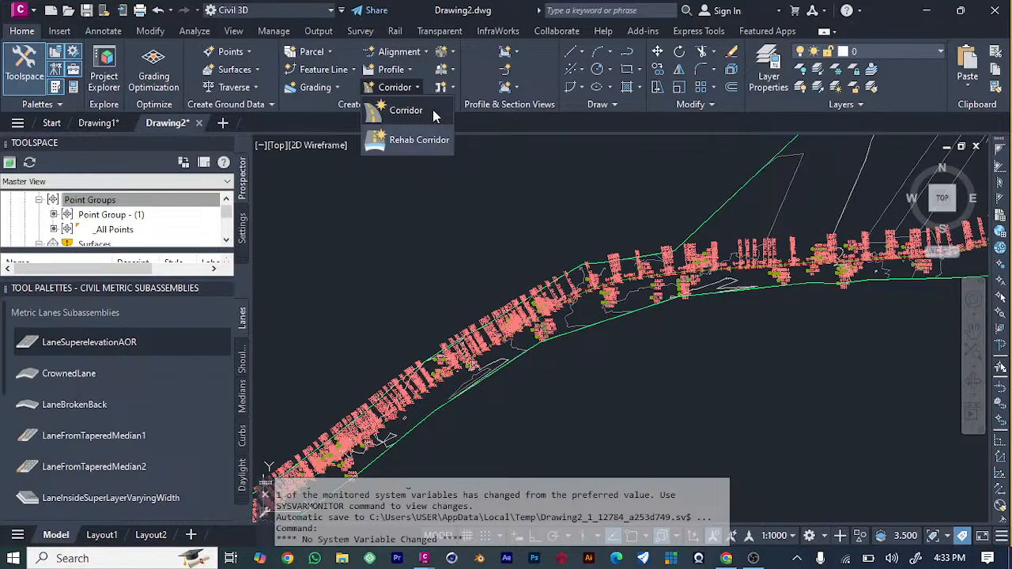
pyautogui.click(433, 110)
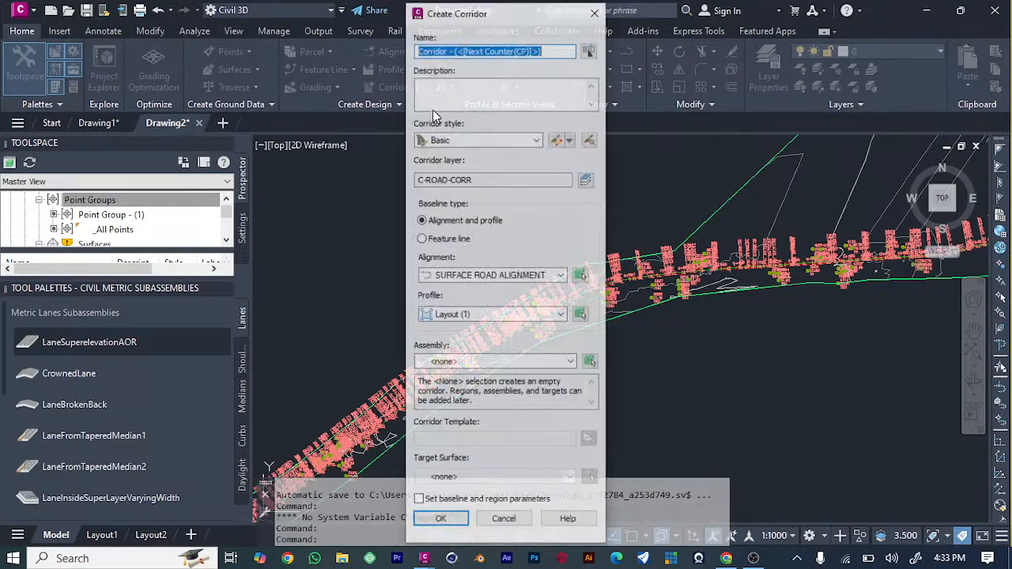
pyautogui.click(588, 49)
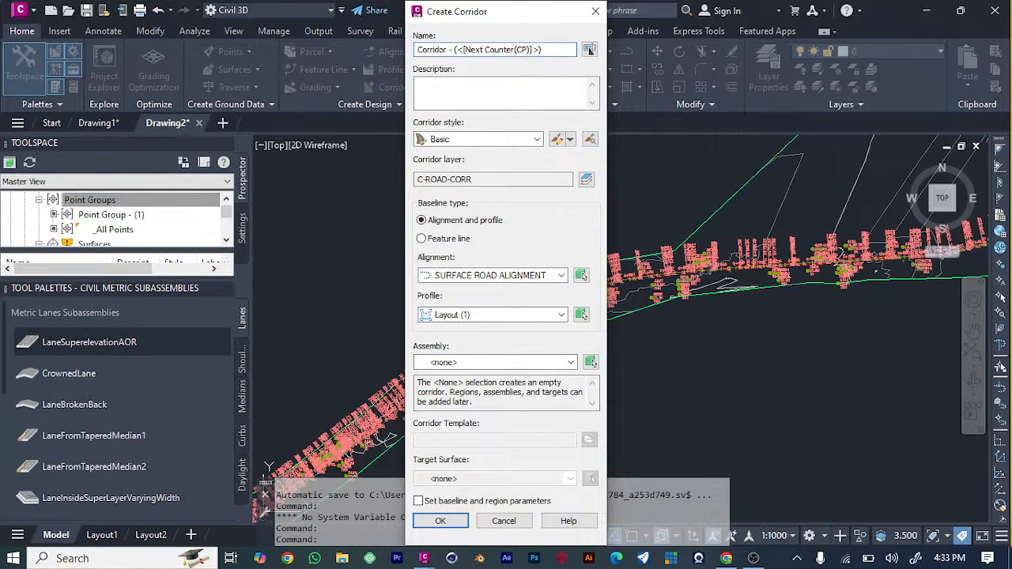
pyautogui.moveTo(545, 49); pyautogui.dragTo(212, 46)
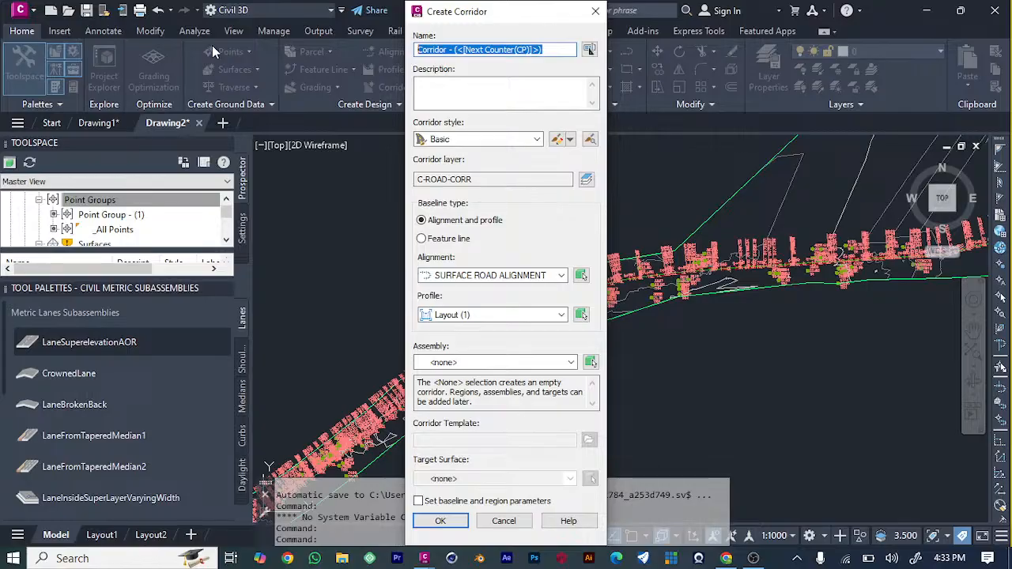
pyautogui.write('CORRIDORS')
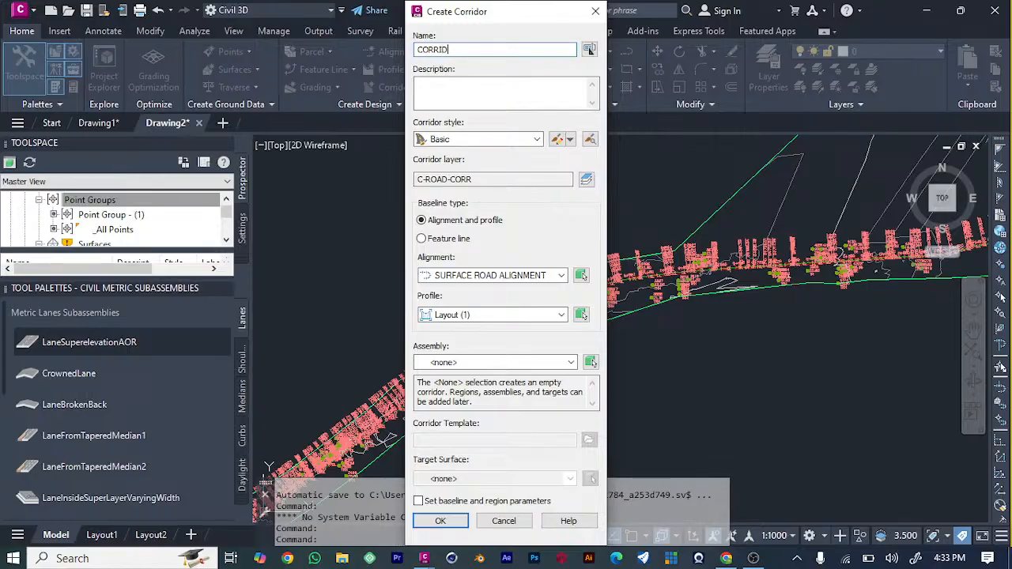
pyautogui.click(528, 144)
pyautogui.click(528, 145)
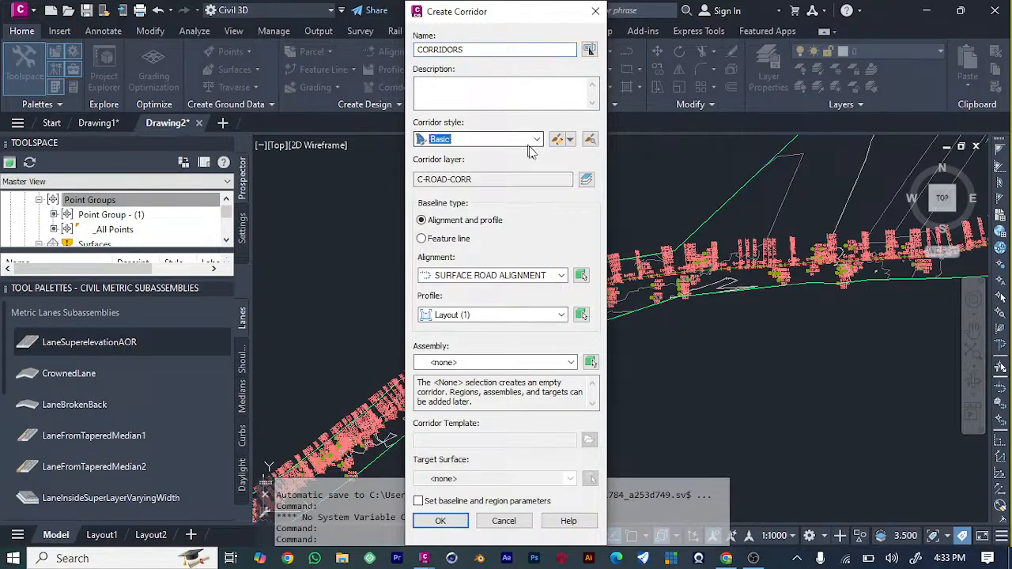
pyautogui.click(554, 180)
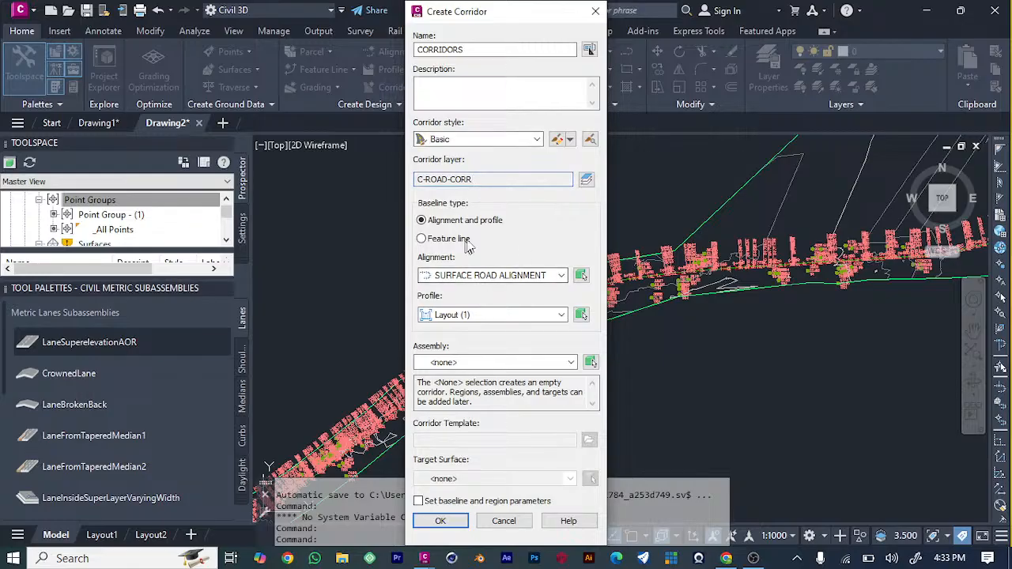
# Base the corridor on SURFACE ROAD ALIGNMENT with profile SURFACE - Surface (1) and assign the ASSEMBLY SURFACE ROAD assembly.
pyautogui.click(560, 277)
pyautogui.click(557, 286)
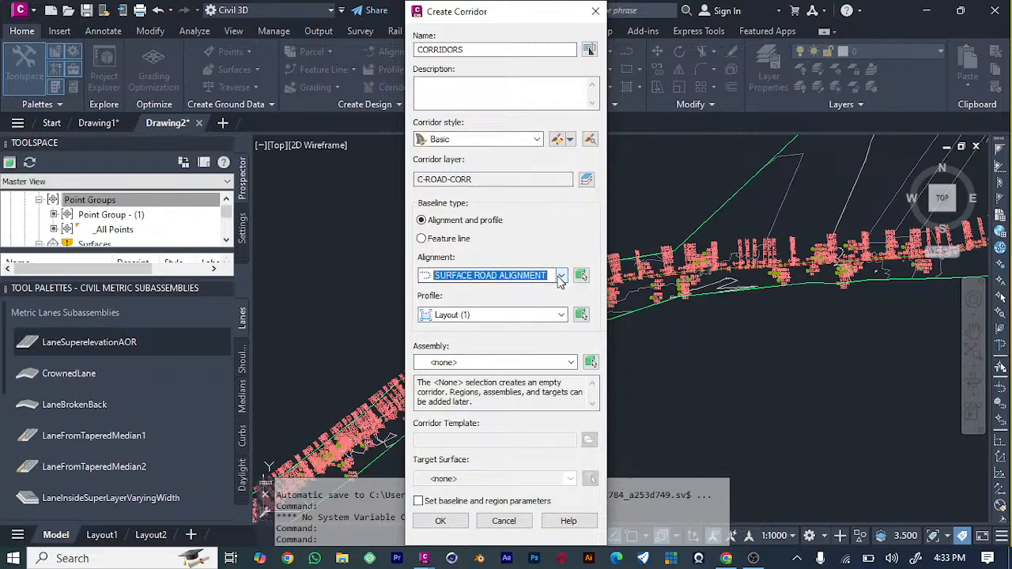
pyautogui.click(549, 316)
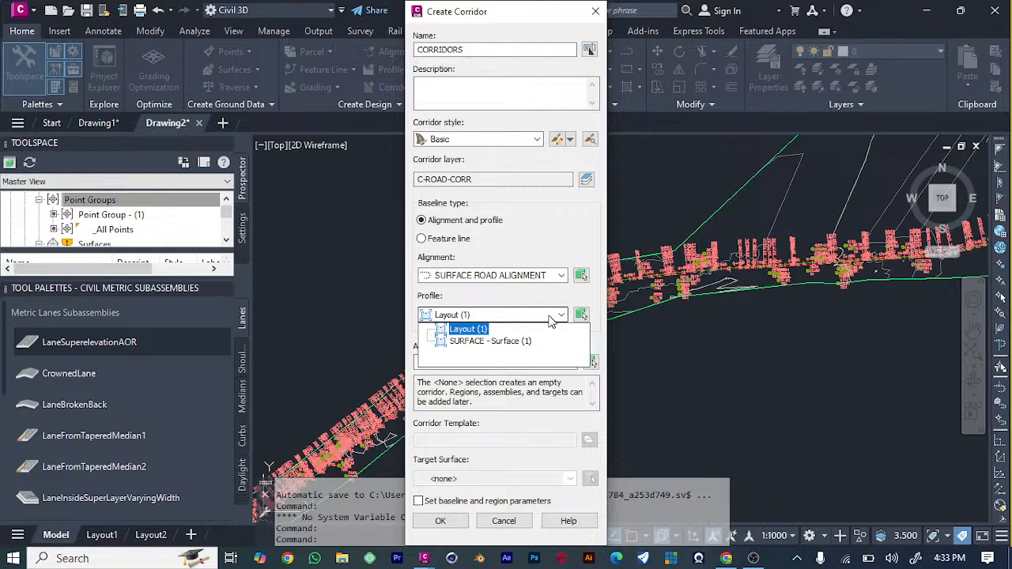
pyautogui.click(516, 341)
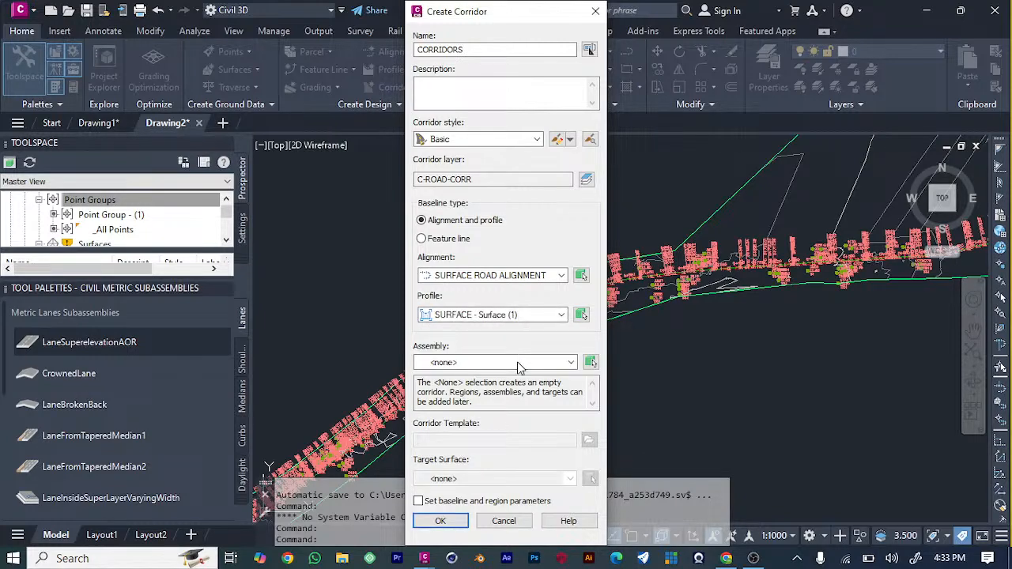
pyautogui.click(517, 362)
pyautogui.click(522, 385)
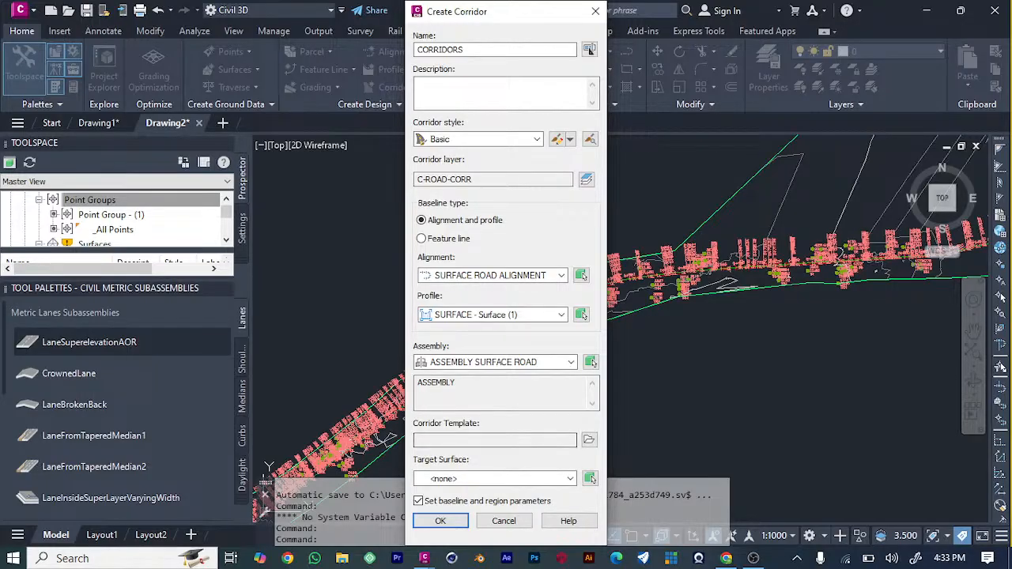
# Compare the metric and imperial Autodesk Civil 3D corridor templates and load the imperial one for the corridor.
pyautogui.click(589, 440)
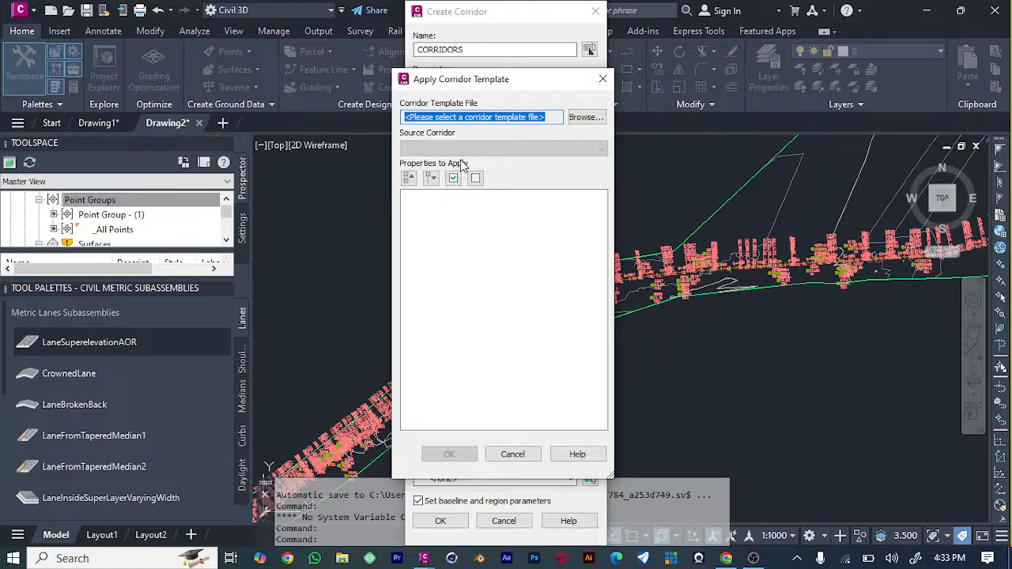
pyautogui.click(452, 178)
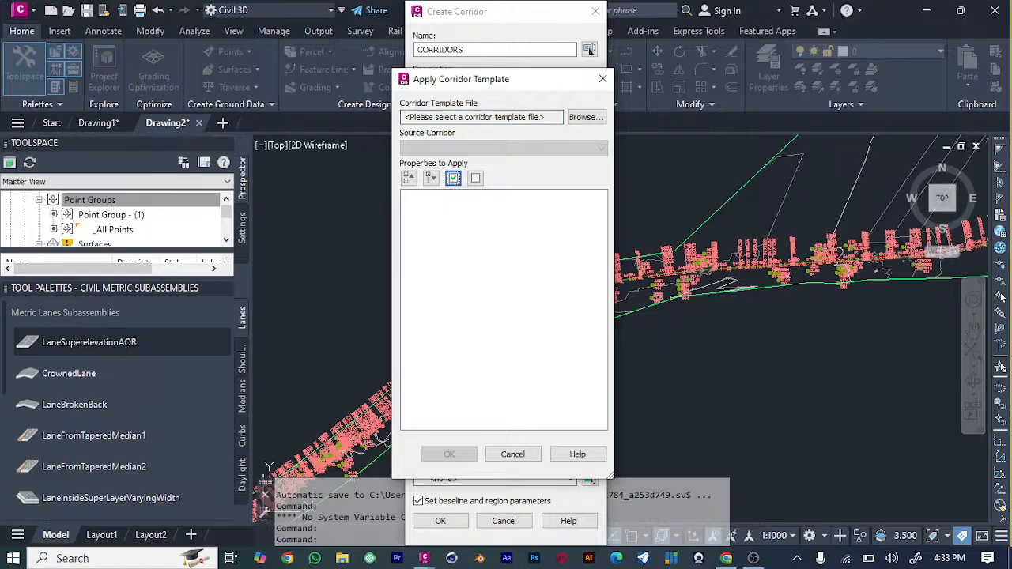
pyautogui.click(585, 117)
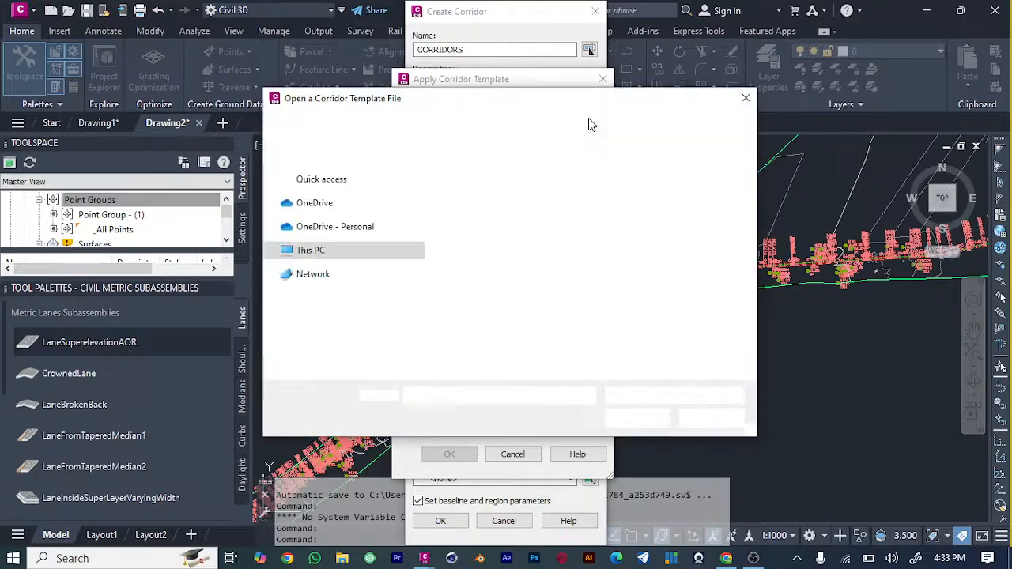
pyautogui.click(544, 194)
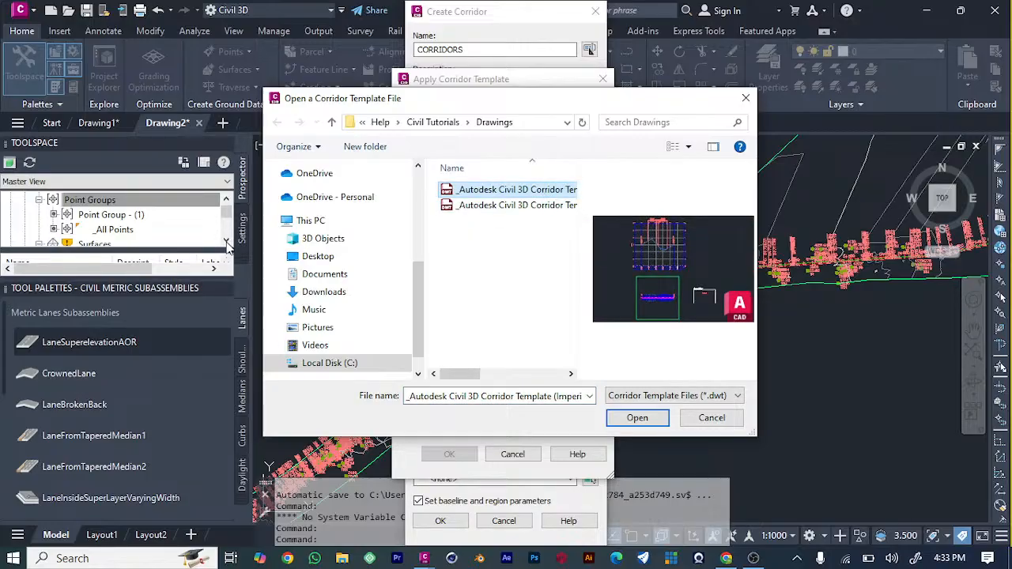
pyautogui.click(498, 205)
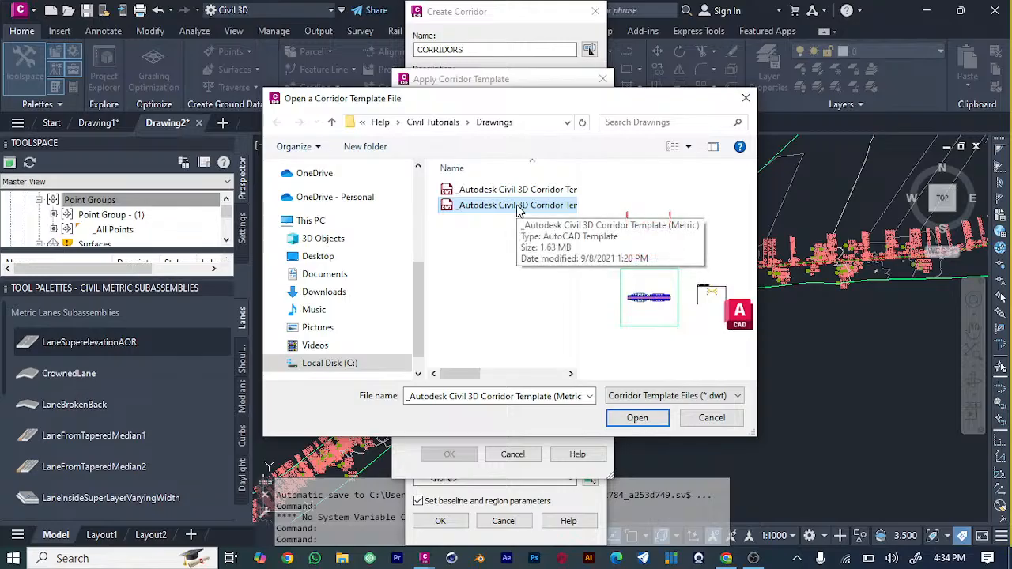
pyautogui.click(484, 191)
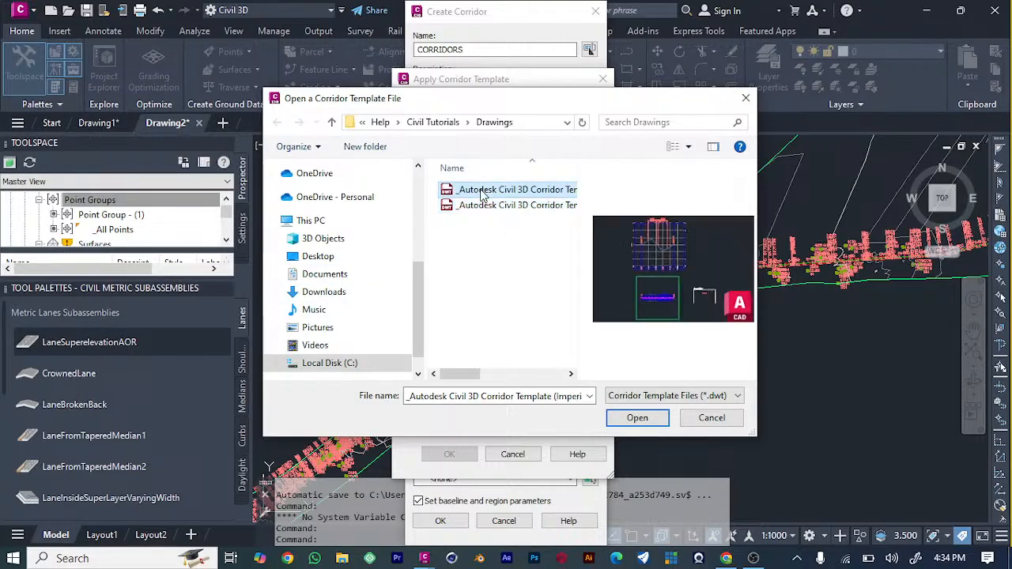
pyautogui.click(522, 207)
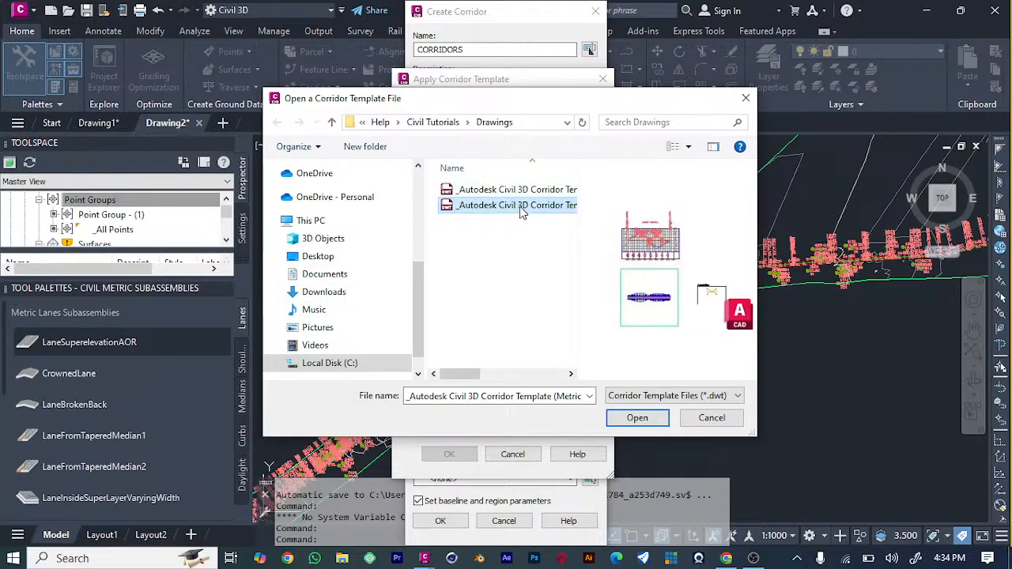
pyautogui.click(522, 192)
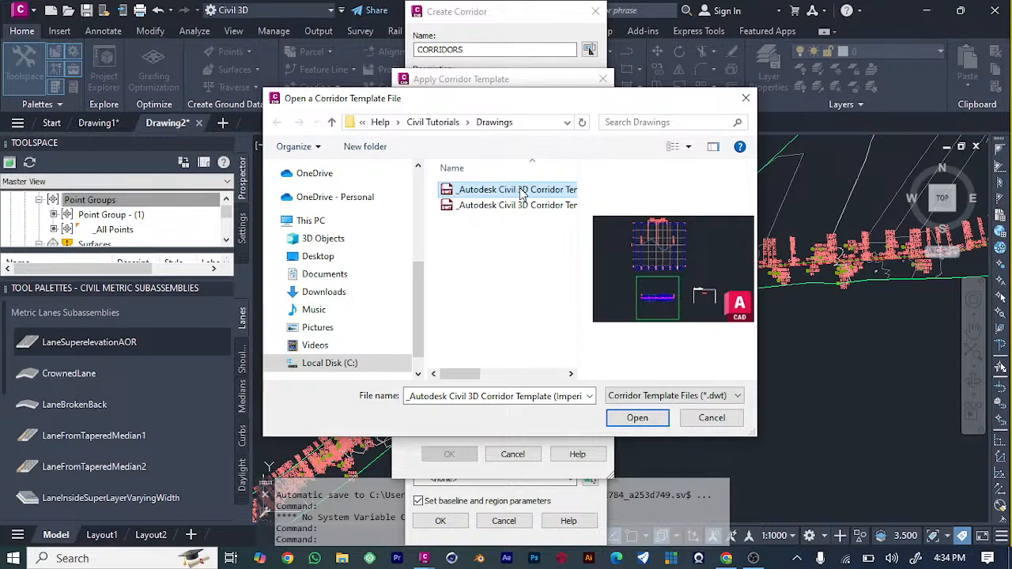
pyautogui.click(665, 417)
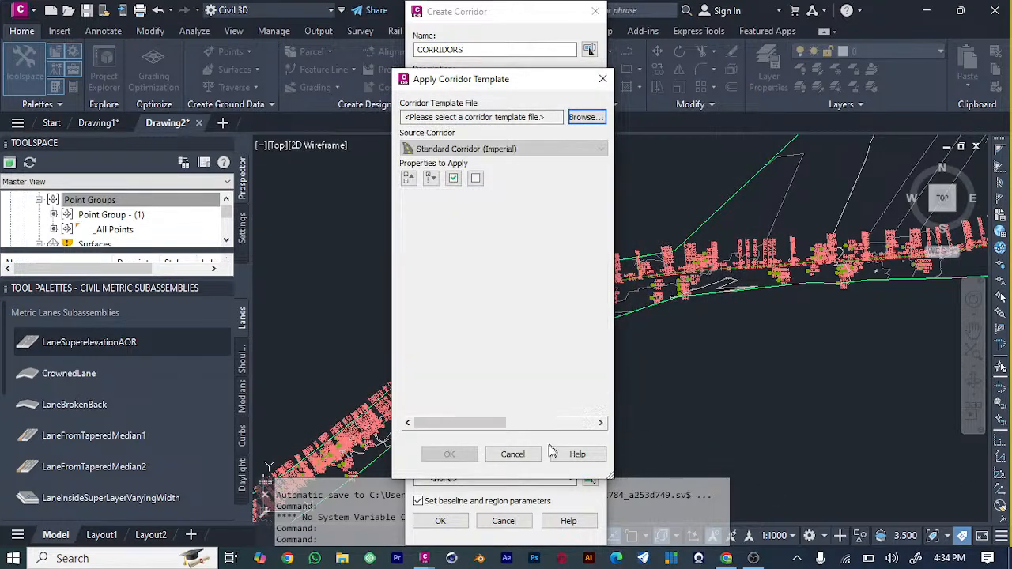
# Apply the imperial template with all its properties, set SURFACE as the target surface and create the CORRIDORS corridor.
pyautogui.click(449, 457)
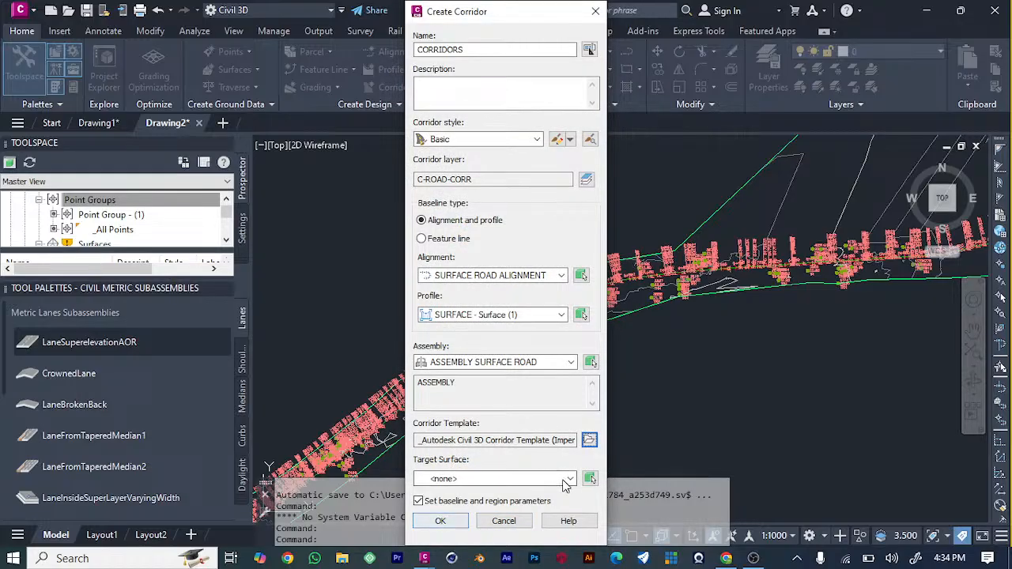
pyautogui.click(566, 480)
pyautogui.click(463, 505)
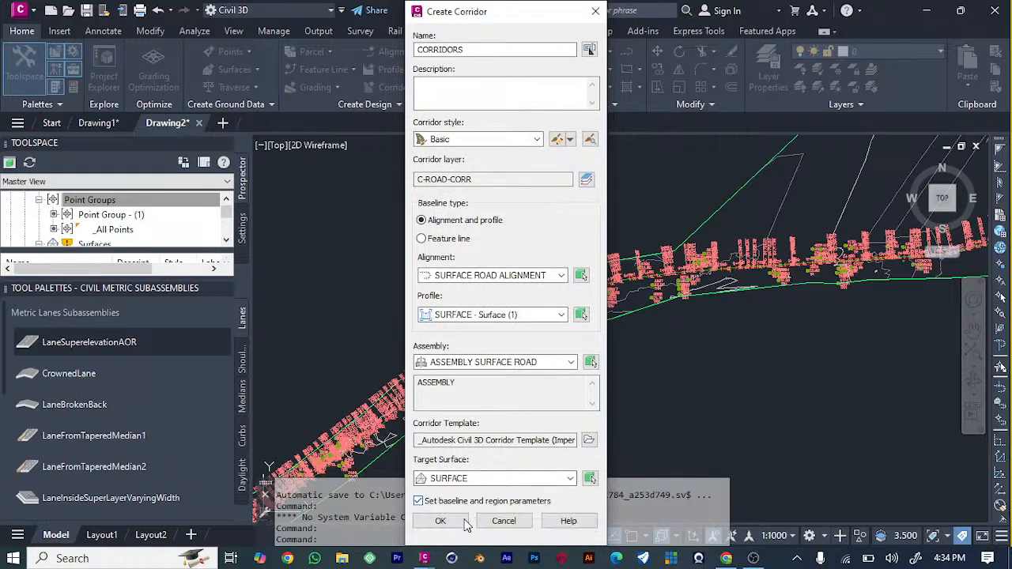
pyautogui.click(448, 521)
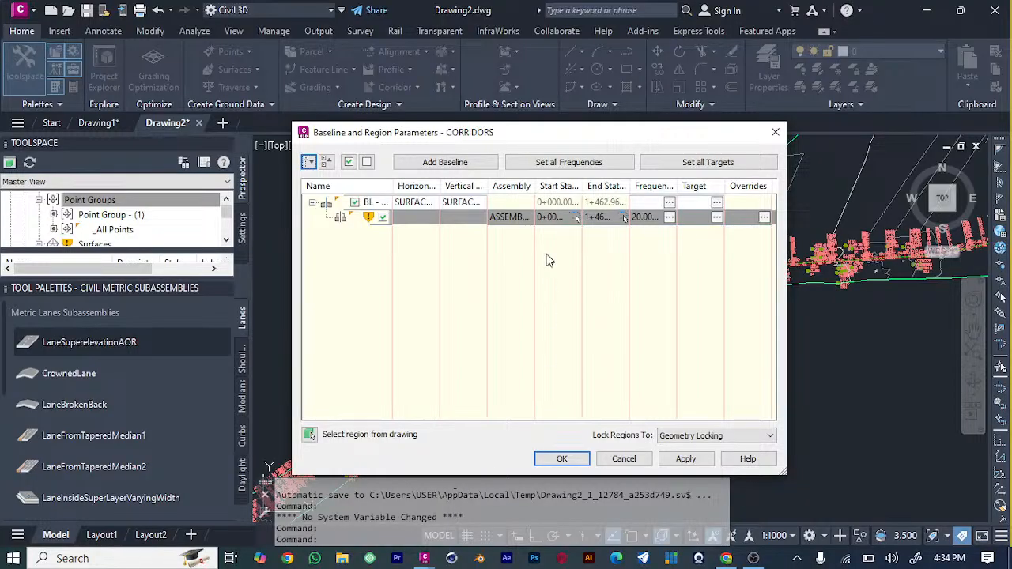
# Apply the baseline and region parameters of CORRIDORS with the existing assembly and station range, and rebuild the corridor.
pyautogui.doubleClick(527, 217)
pyautogui.click(478, 354)
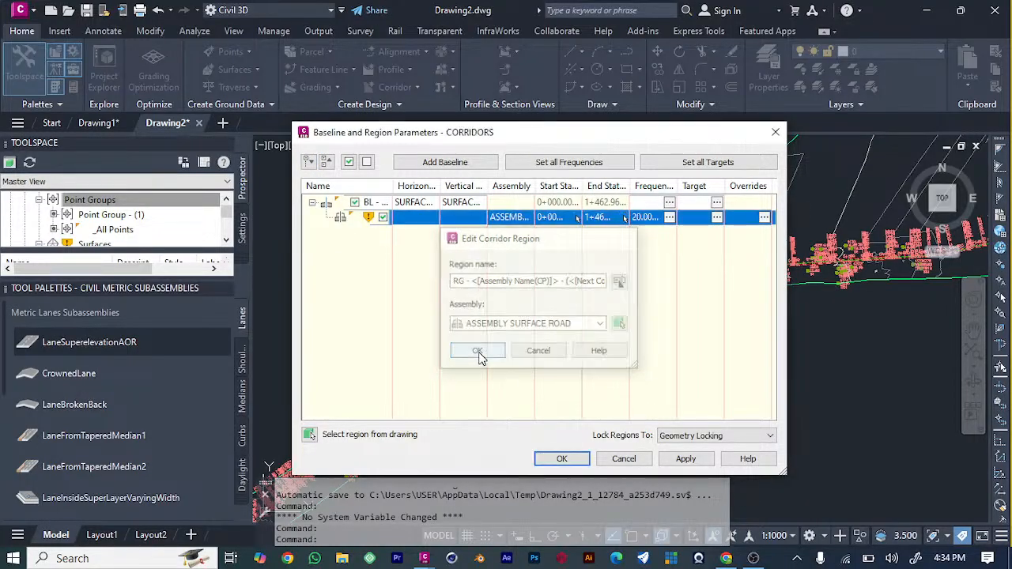
pyautogui.click(683, 462)
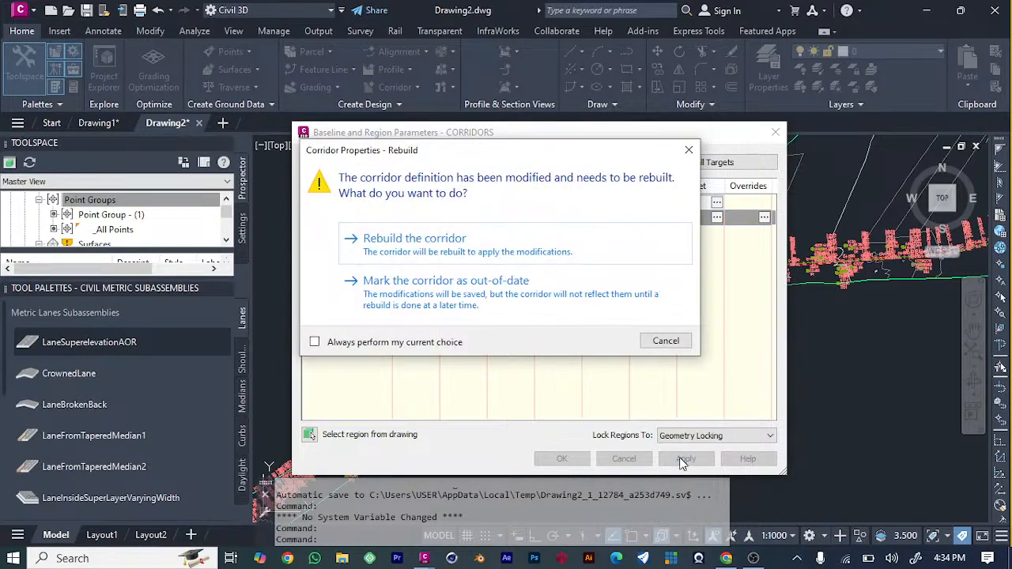
pyautogui.click(489, 240)
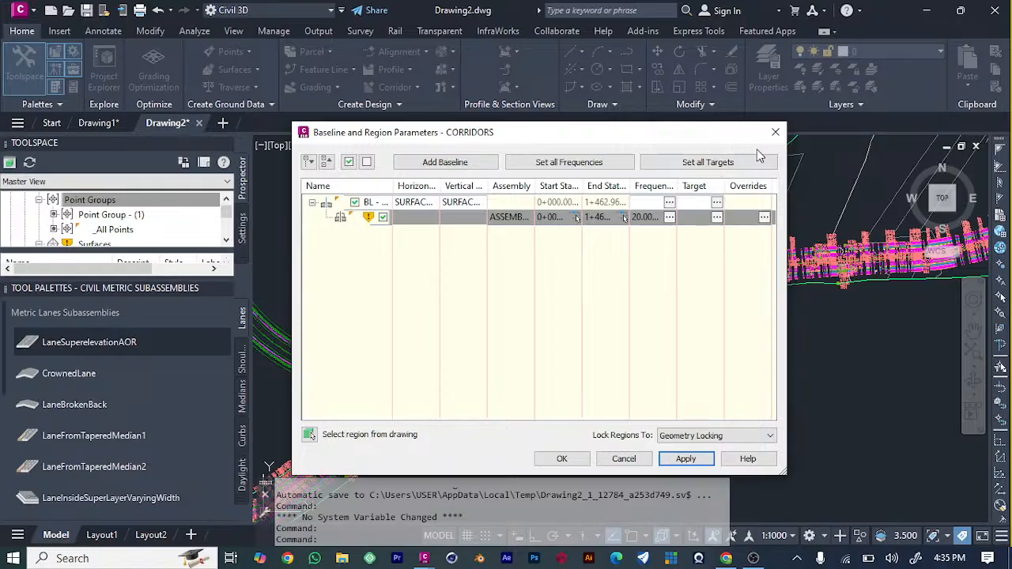
pyautogui.click(776, 133)
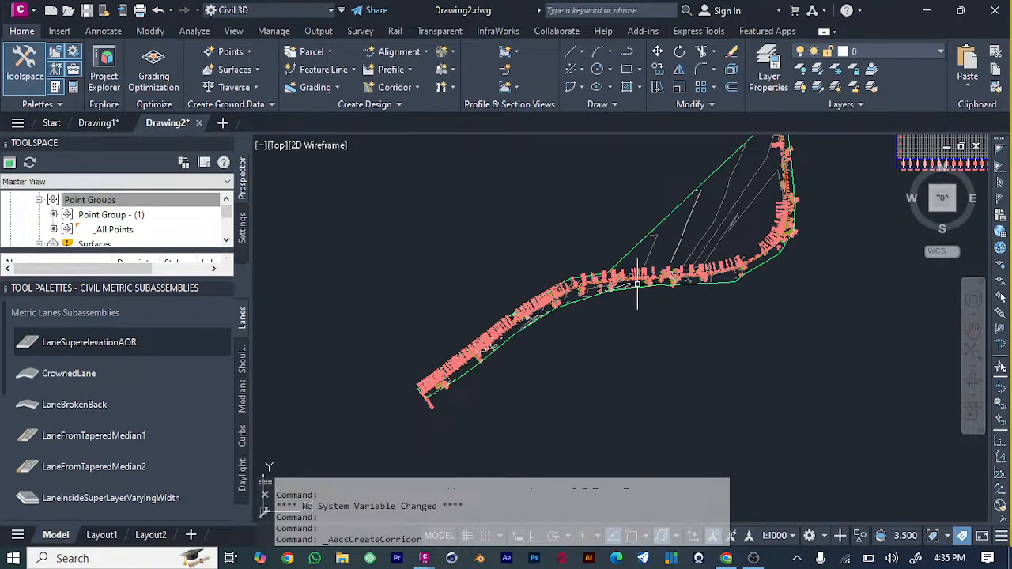
# Examine the road from its labelled centreline points to the full alignment to check for the built corridor.
pyautogui.scroll(5, 632, 277)
pyautogui.scroll(4, 657, 255)
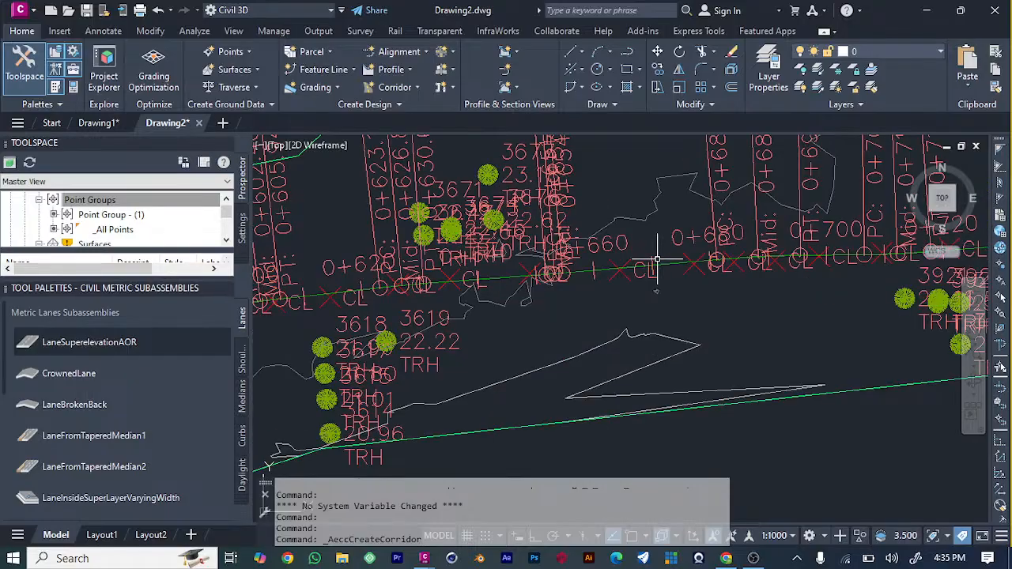
pyautogui.scroll(-10, 657, 254)
pyautogui.scroll(5, 543, 286)
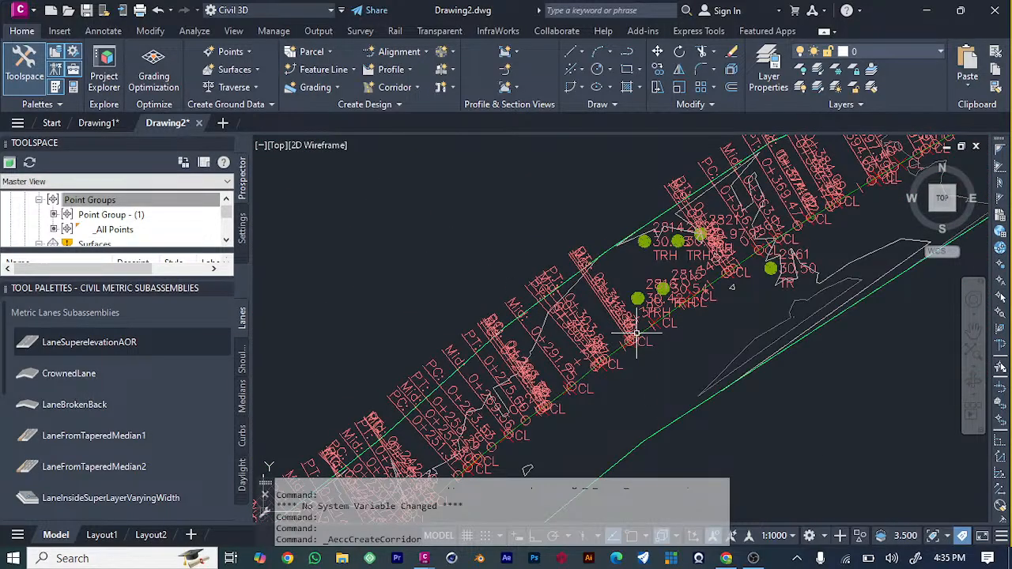
pyautogui.click(634, 337)
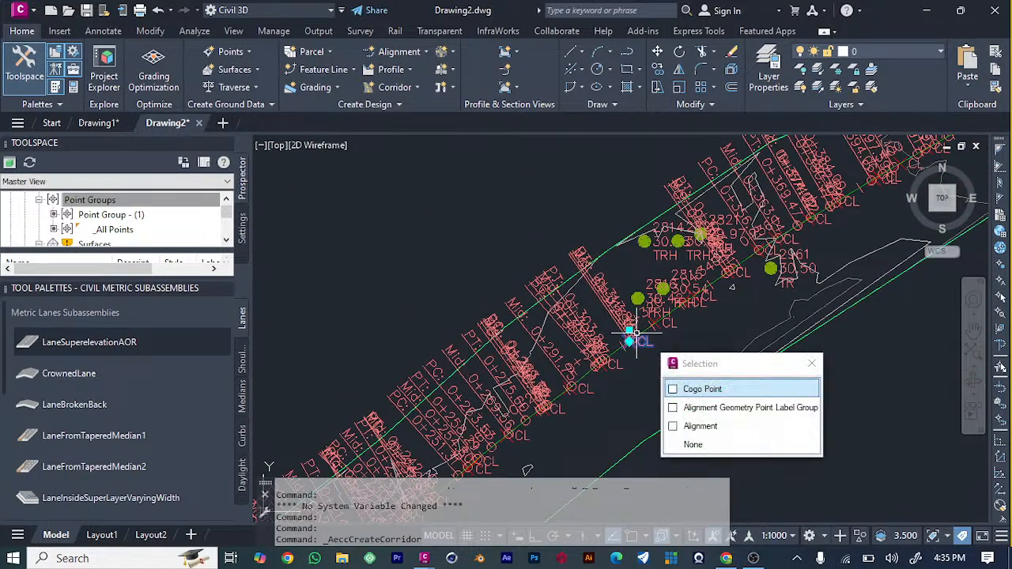
pyautogui.click(429, 207)
pyautogui.click(444, 279)
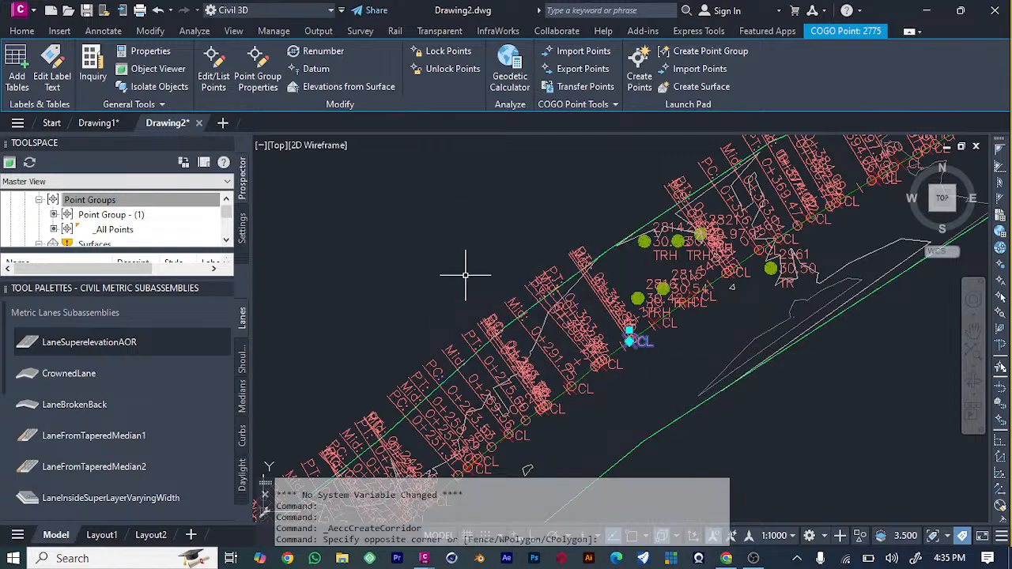
pyautogui.hotkey('ctrl', 'z')
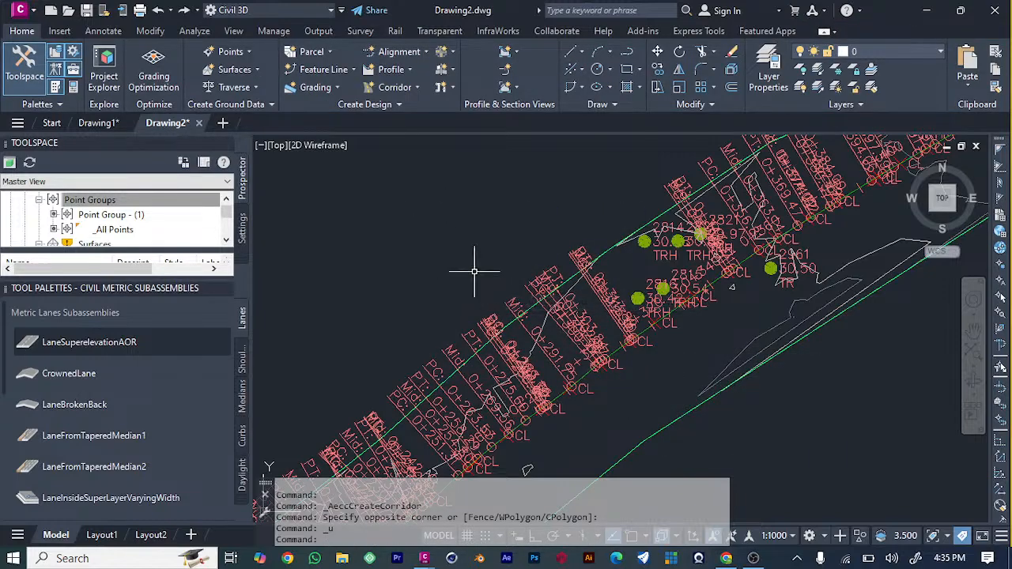
pyautogui.scroll(-3, 438, 250)
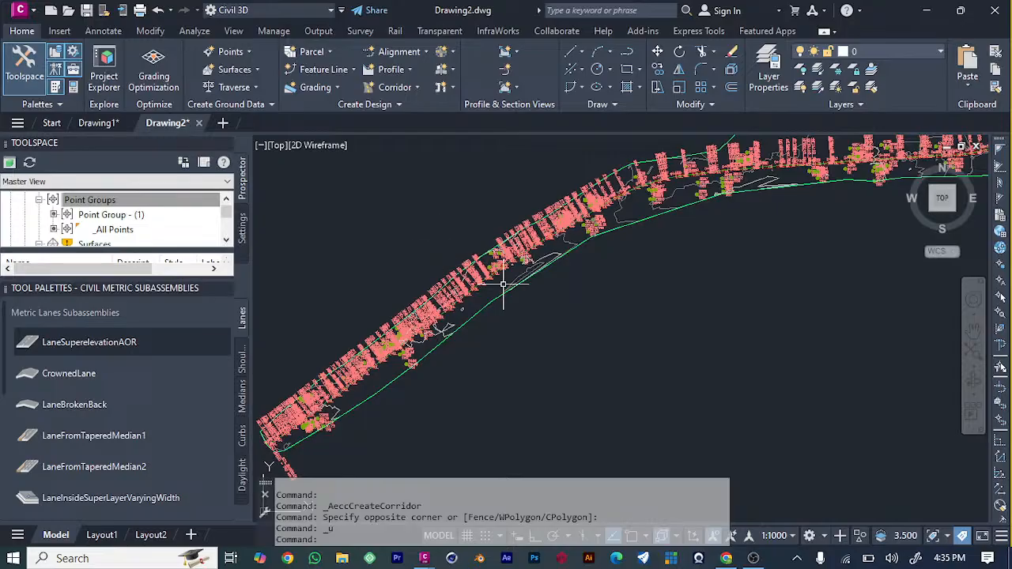
pyautogui.scroll(2, 498, 274)
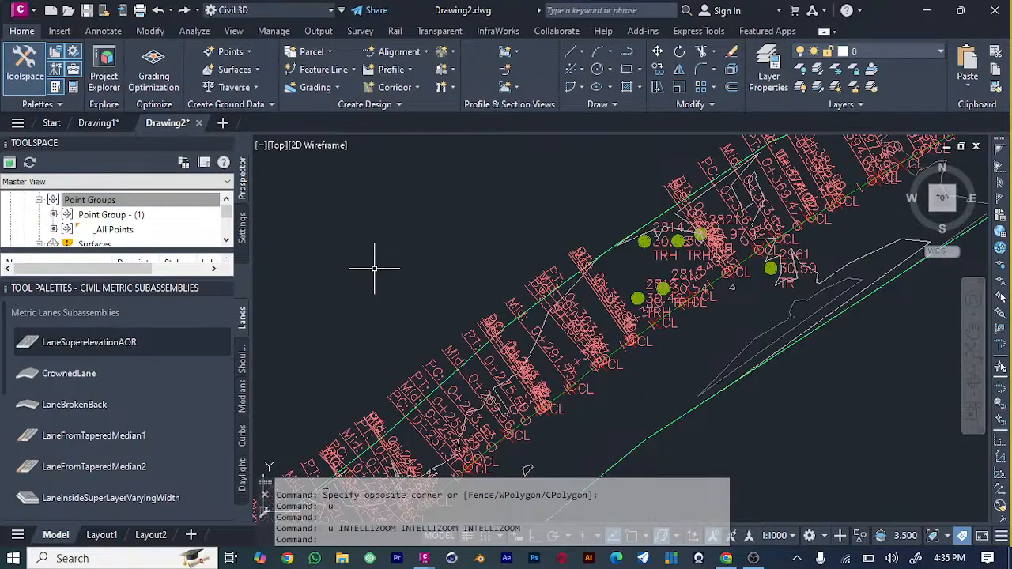
pyautogui.scroll(-5, 684, 389)
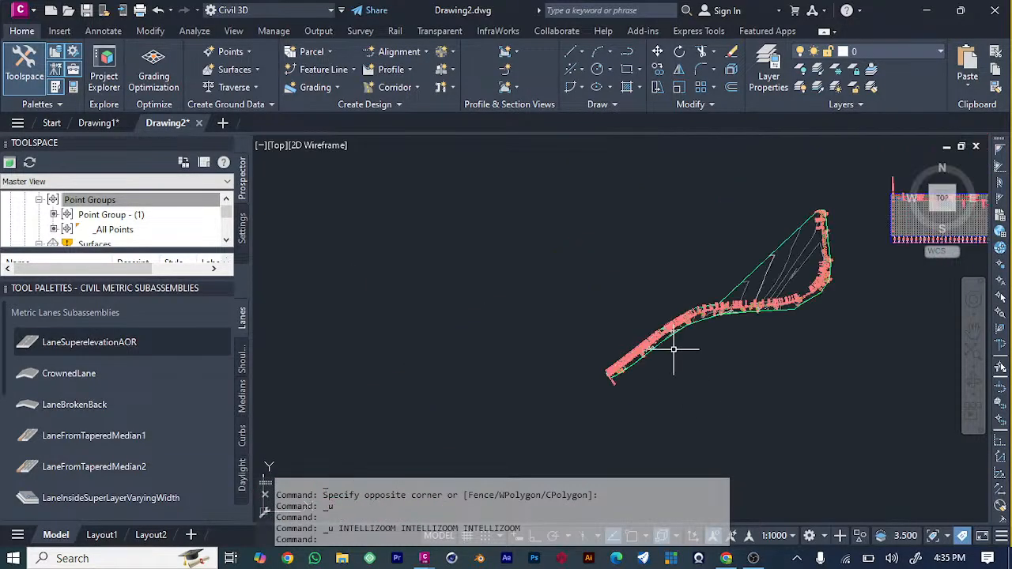
pyautogui.scroll(-2, 828, 290)
pyautogui.scroll(6, 829, 289)
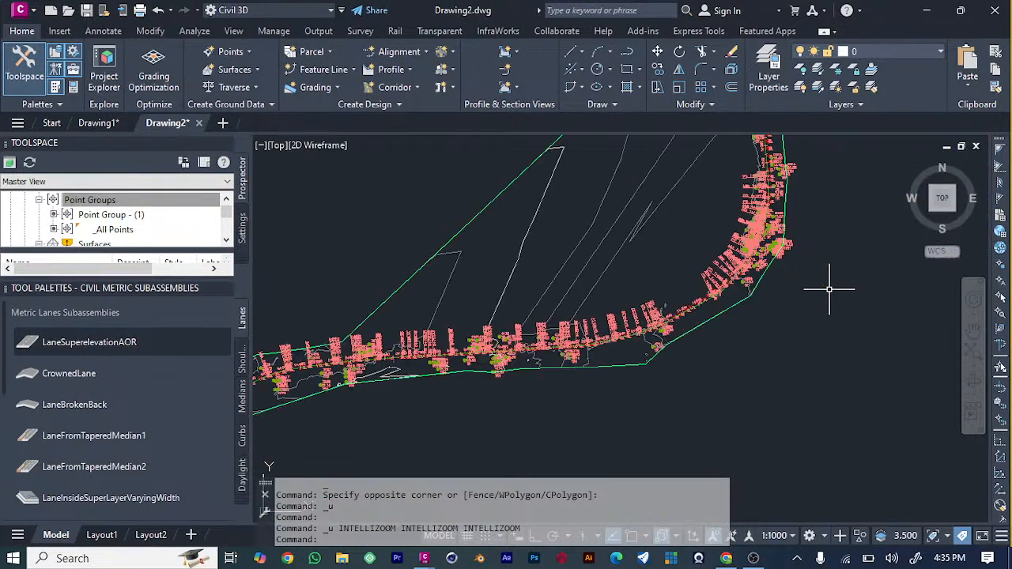
# Undo the recent operations back through the corridor creation until the road assembly is shown again.
pyautogui.hotkey('ctrl', 'z')
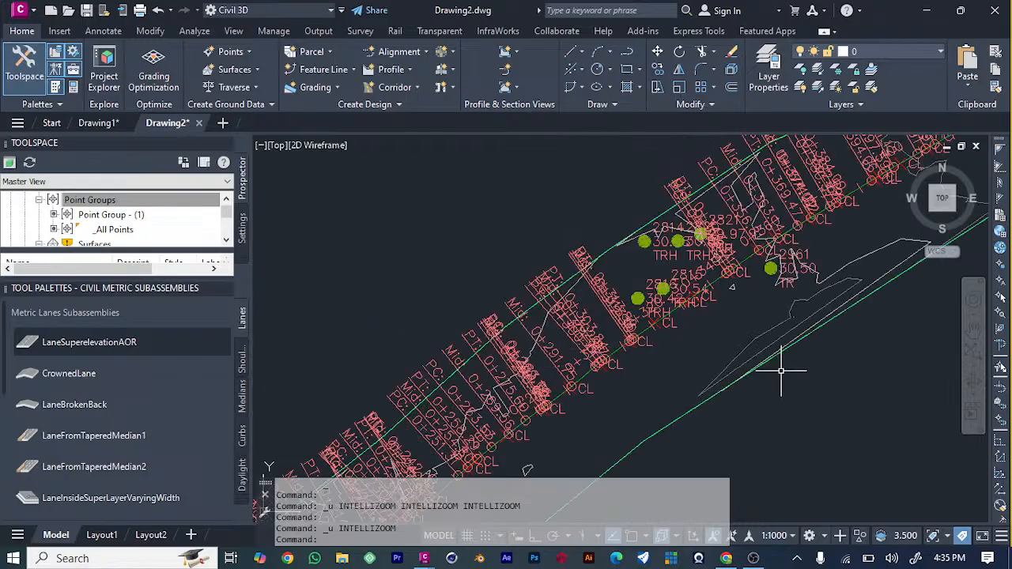
pyautogui.hotkey('ctrl', 'z')
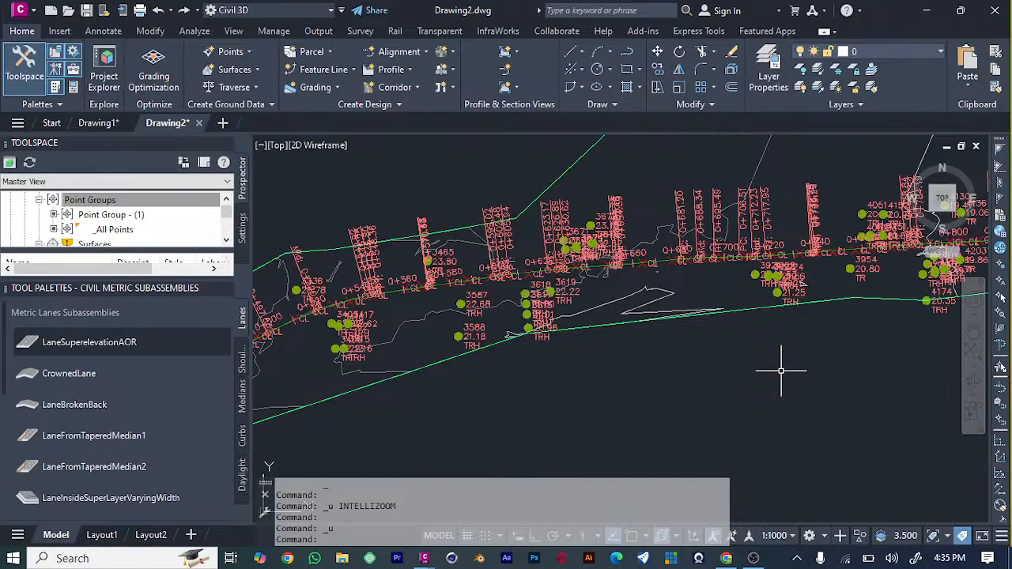
pyautogui.hotkey('ctrl', 'z')
pyautogui.hotkey('ctrl', 'z')
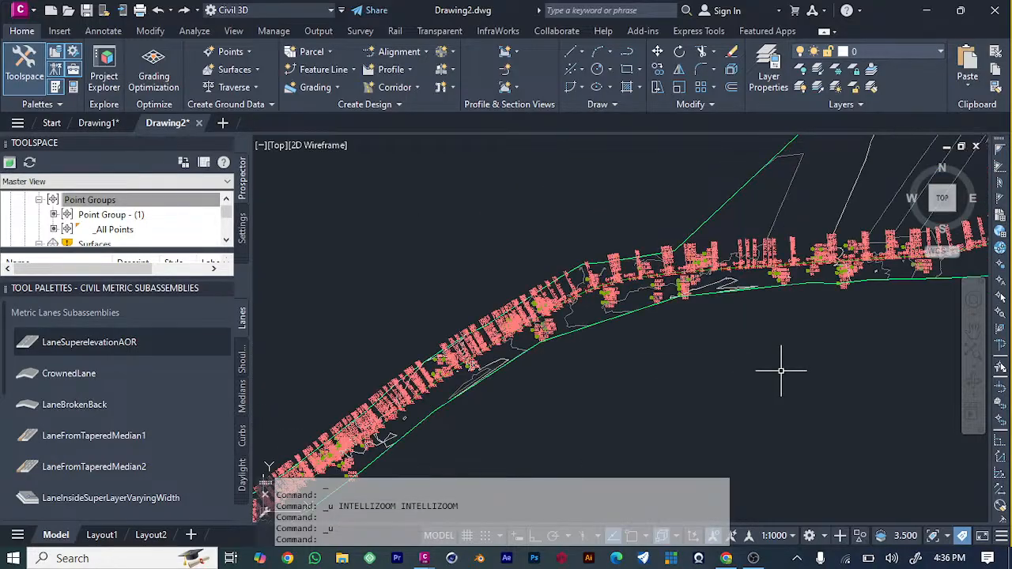
pyautogui.hotkey('ctrl', 'z')
pyautogui.hotkey('ctrl', 'z')
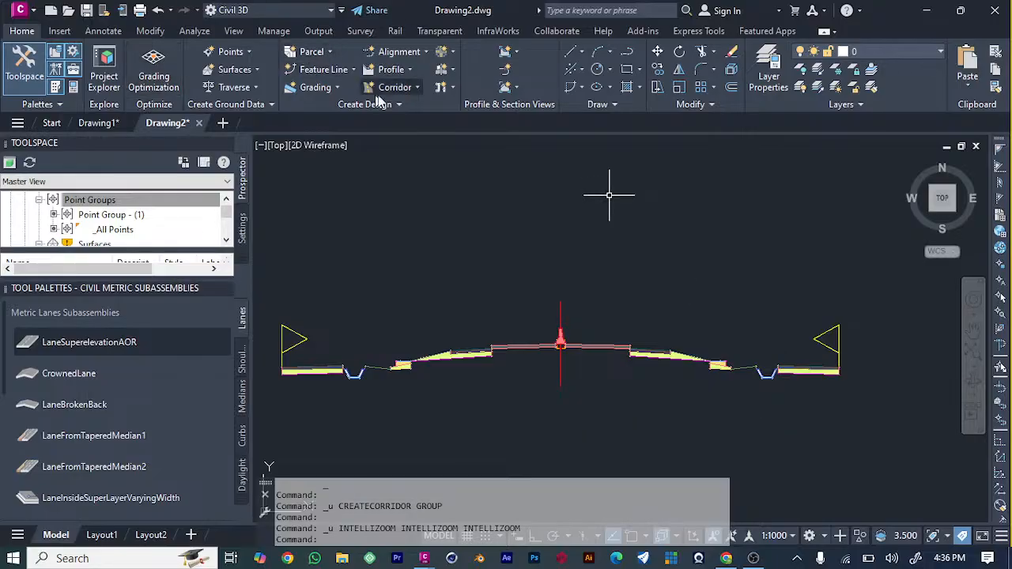
# Start a new Basic-style corridor with the default name, using ASSEMBLY SURFACE ROAD and the SURFACE - Surface (1) profile.
pyautogui.click(416, 91)
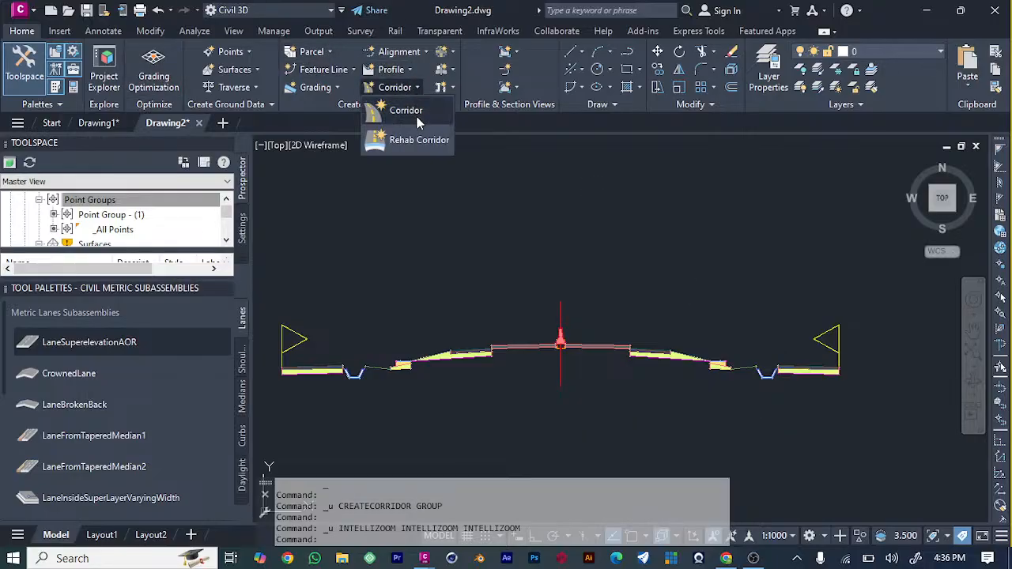
pyautogui.click(416, 120)
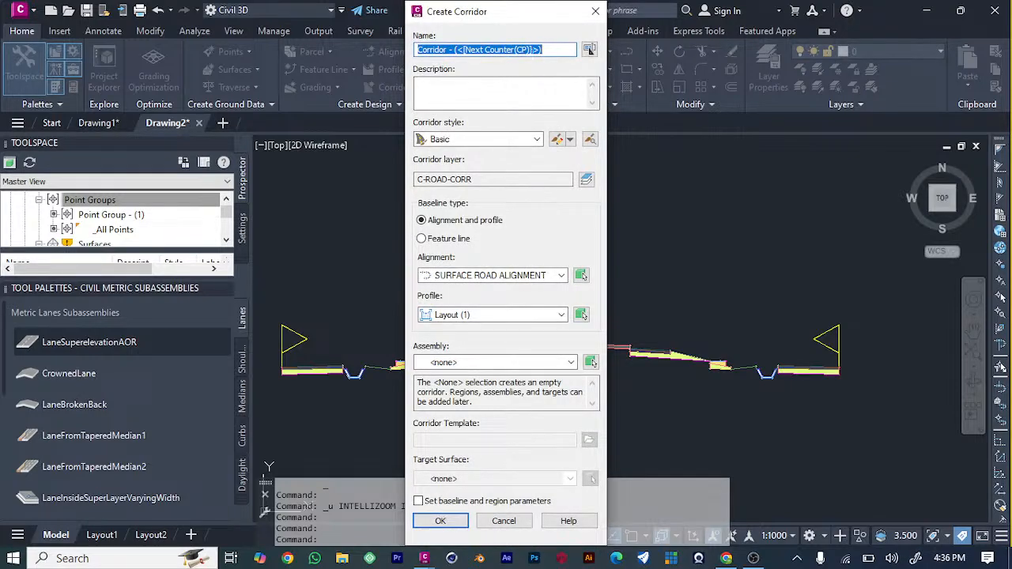
pyautogui.click(531, 140)
pyautogui.click(532, 152)
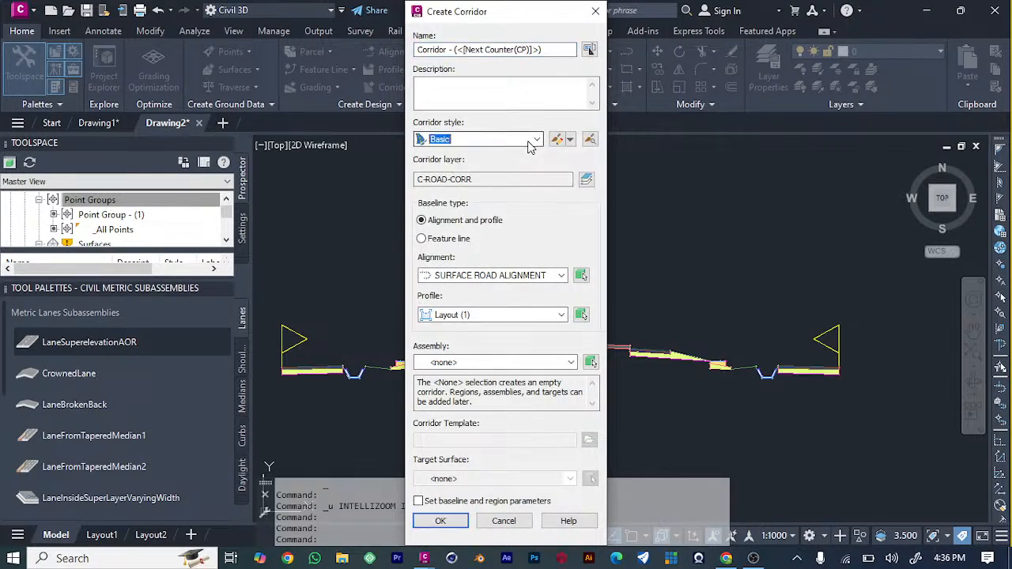
pyautogui.click(551, 363)
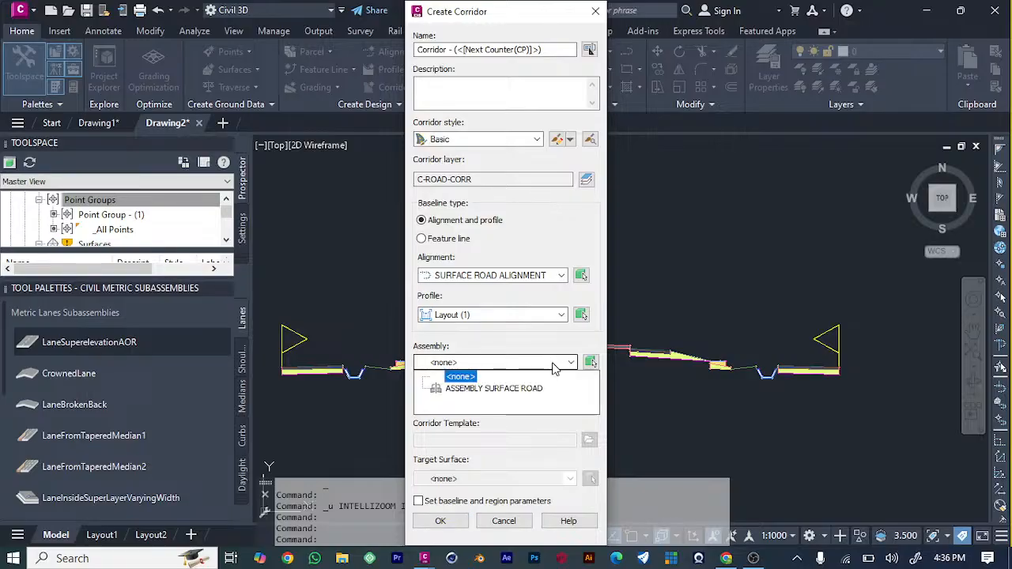
pyautogui.click(521, 386)
pyautogui.click(559, 316)
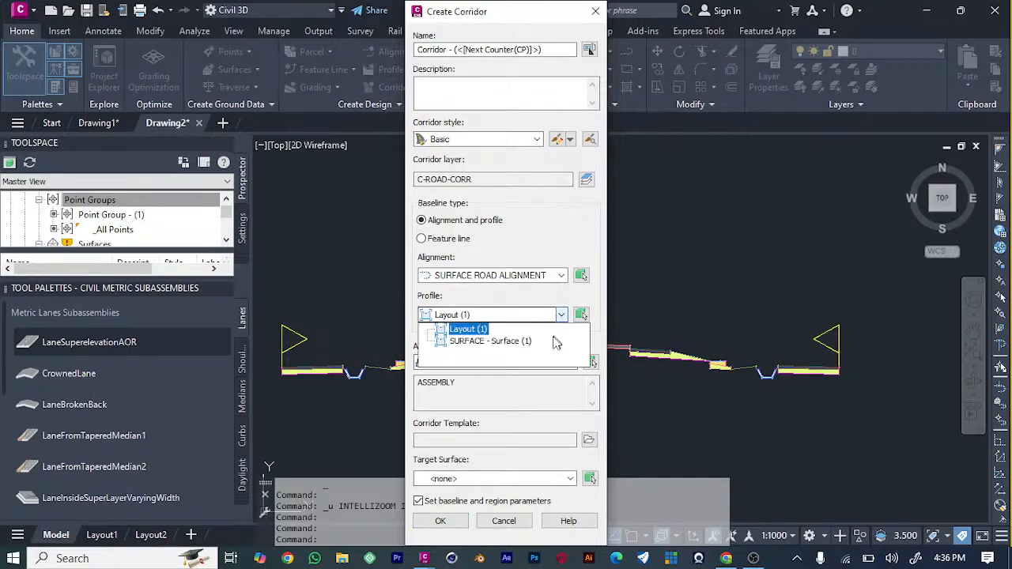
pyautogui.click(555, 342)
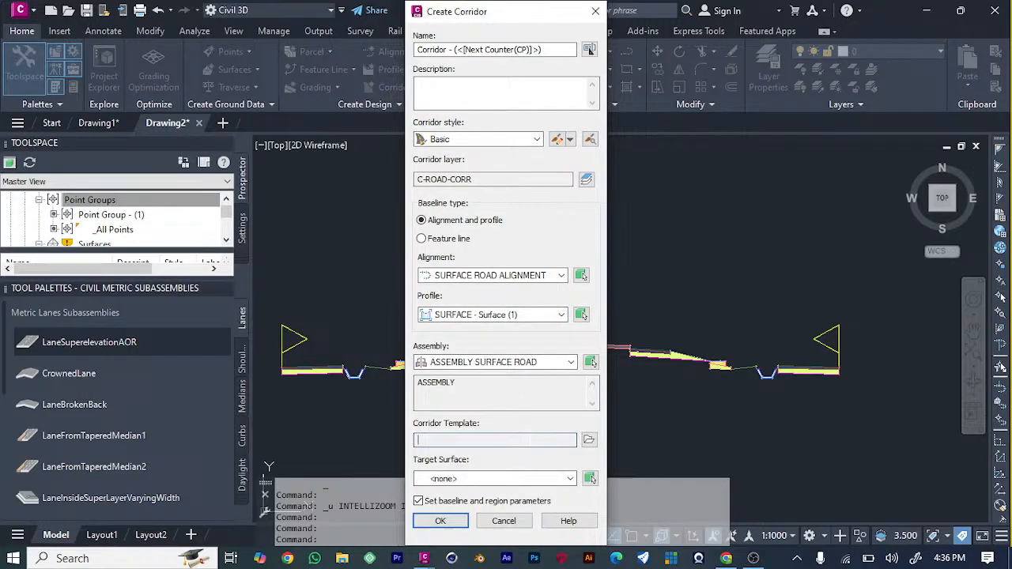
# Load the imperial Autodesk Civil 3D corridor template and apply all its surfaces, slope patterns and code set style.
pyautogui.click(589, 440)
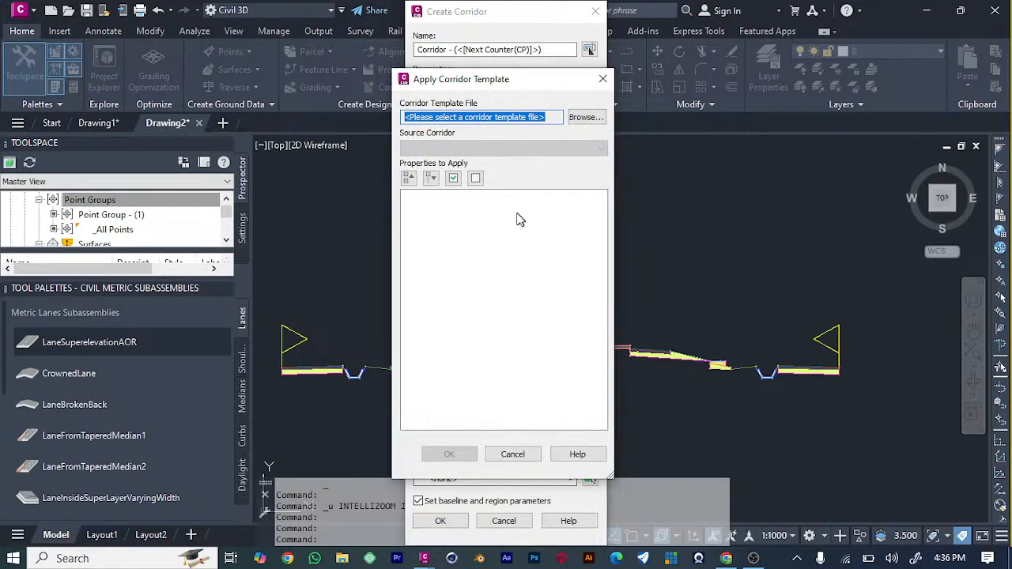
pyautogui.click(453, 177)
pyautogui.click(585, 118)
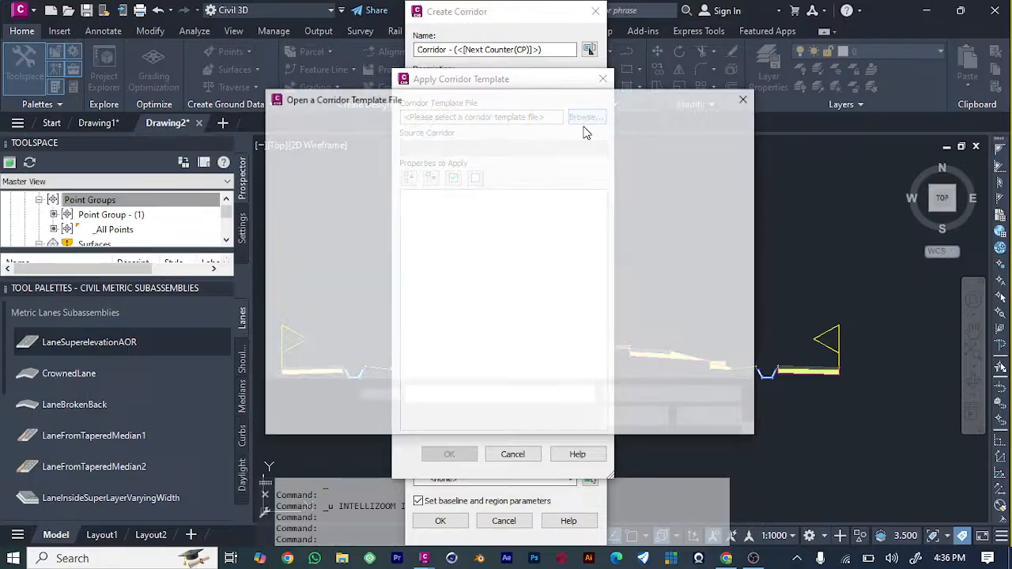
pyautogui.click(490, 190)
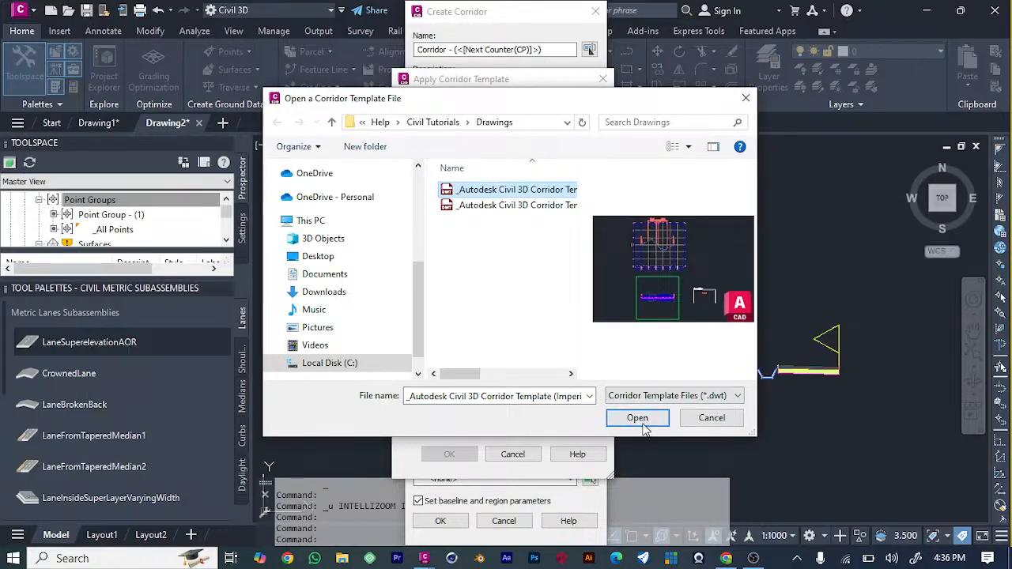
pyautogui.click(618, 420)
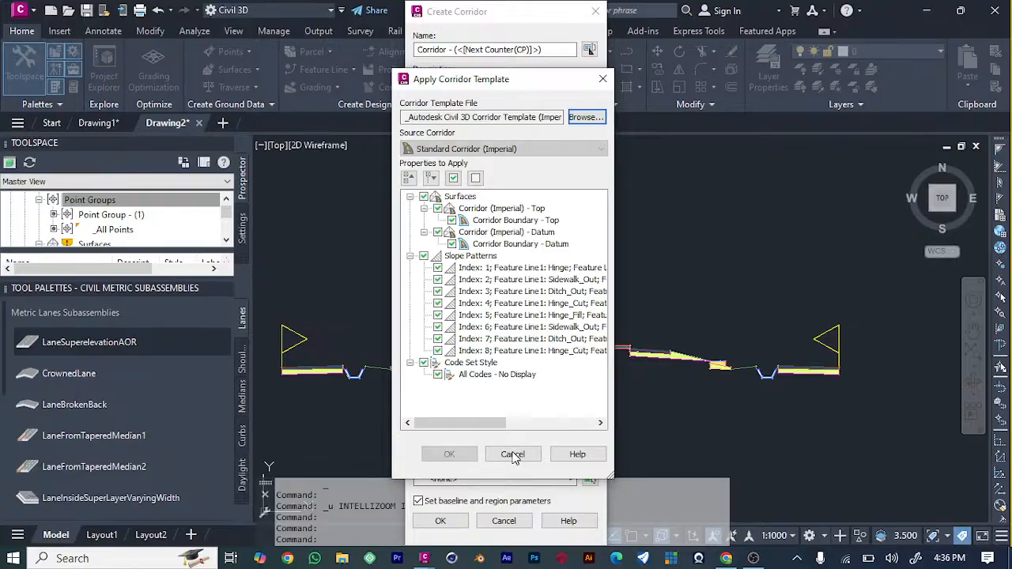
pyautogui.click(449, 454)
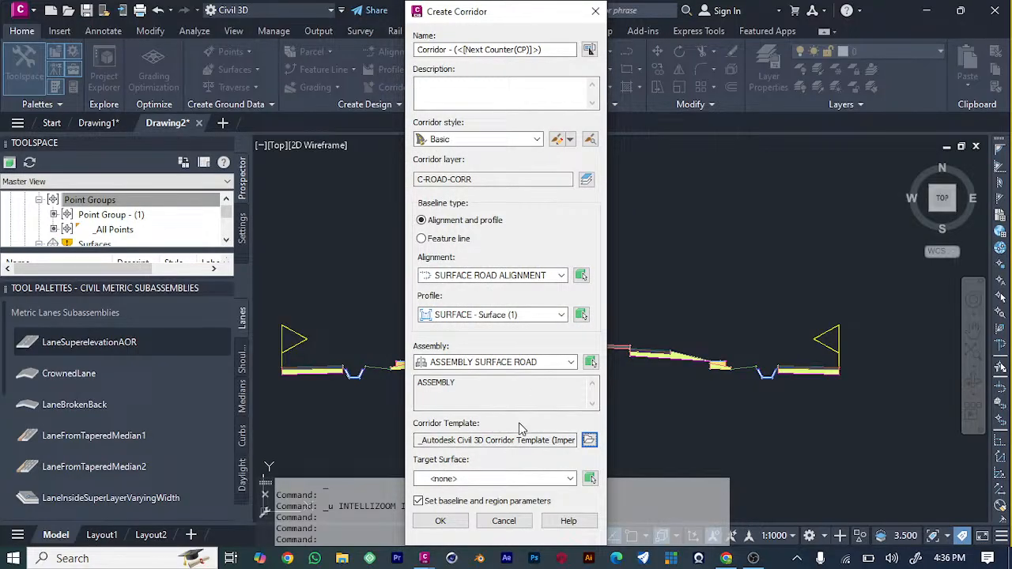
# Target the corridor to SURFACE, accept the baseline and region parameters as they are, and rebuild the corridor.
pyautogui.click(552, 479)
pyautogui.click(467, 504)
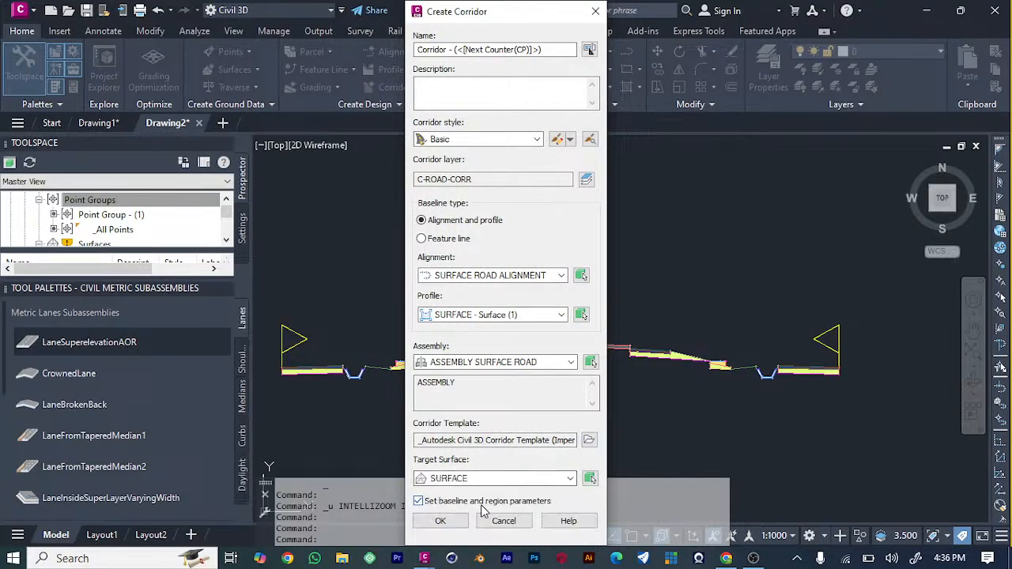
pyautogui.click(437, 522)
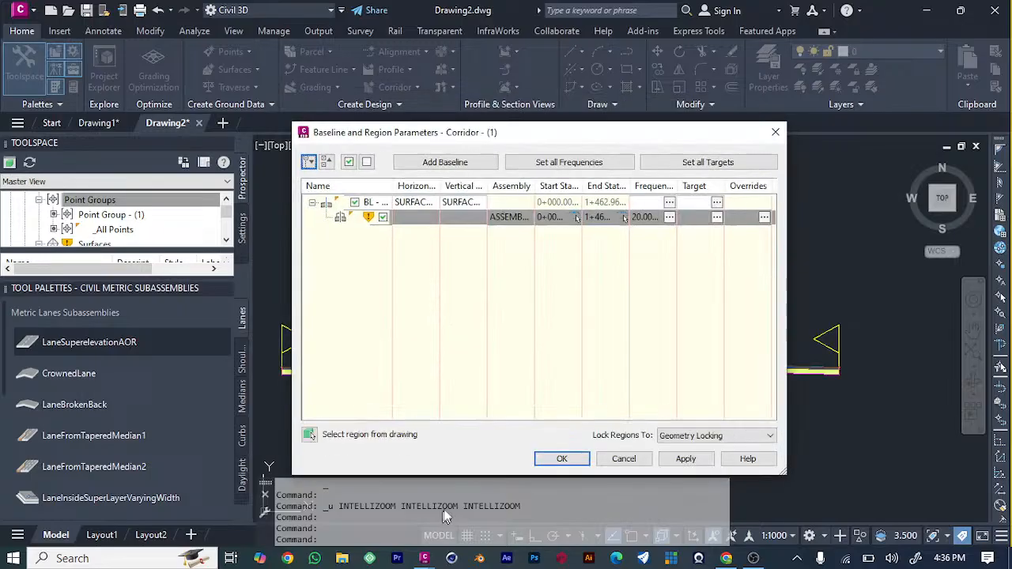
pyautogui.doubleClick(565, 217)
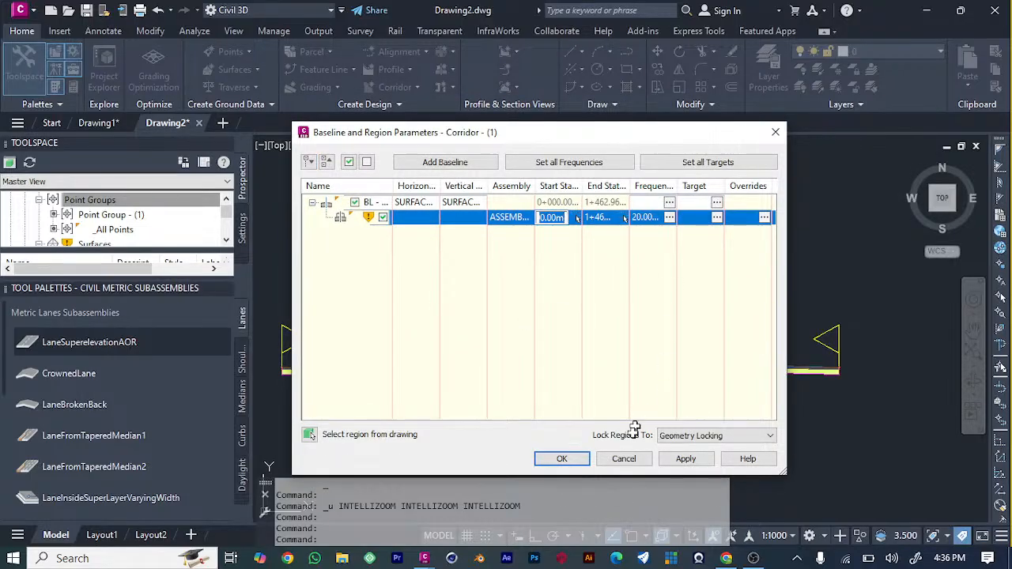
pyautogui.click(562, 459)
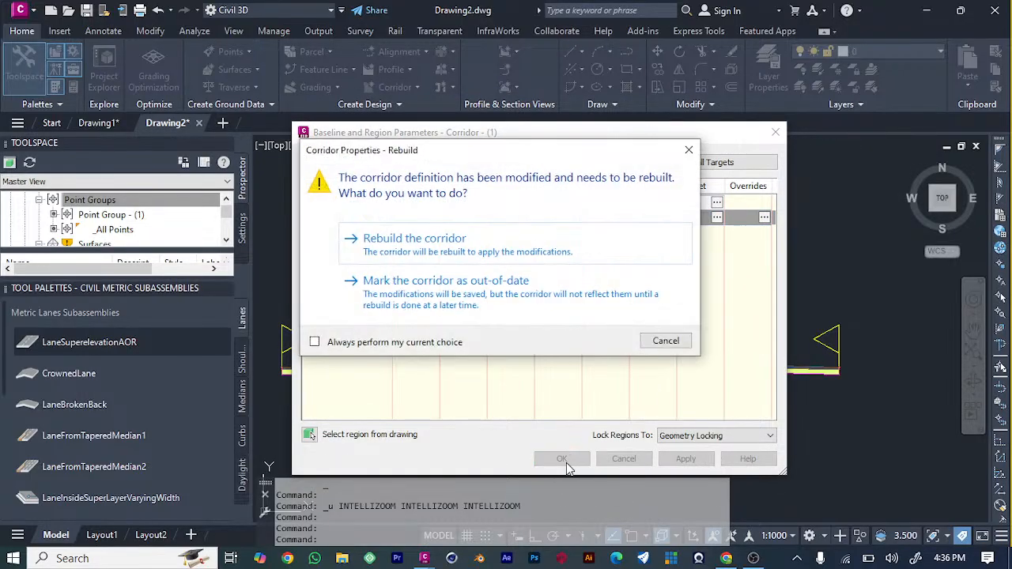
pyautogui.click(543, 251)
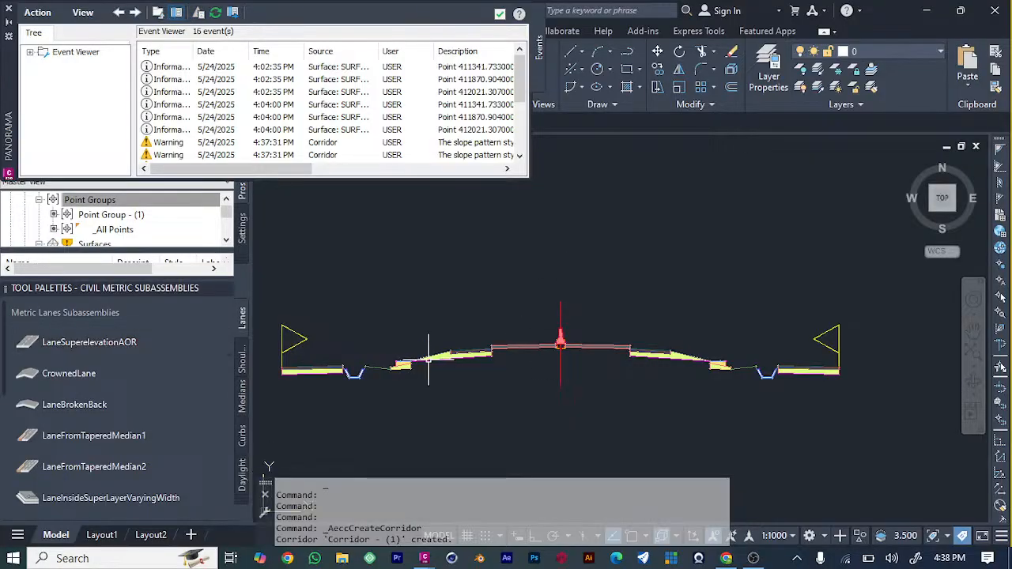
# Dismiss the event list and look over the whole drawing from the assembly to the corridor plan and profile view.
pyautogui.scroll(-3, 486, 306)
pyautogui.scroll(-2, 485, 306)
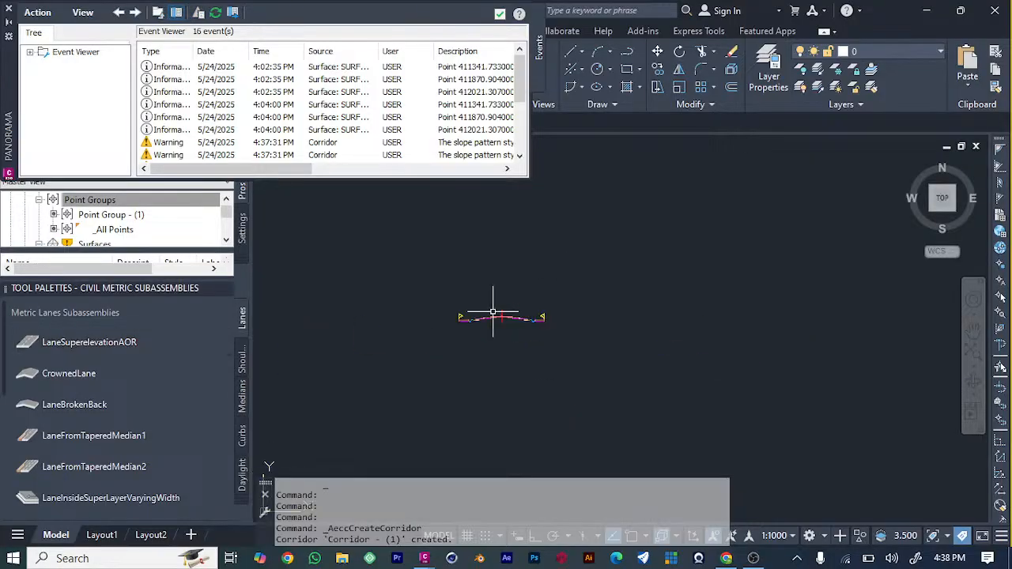
pyautogui.click(498, 16)
pyautogui.scroll(-4, 534, 355)
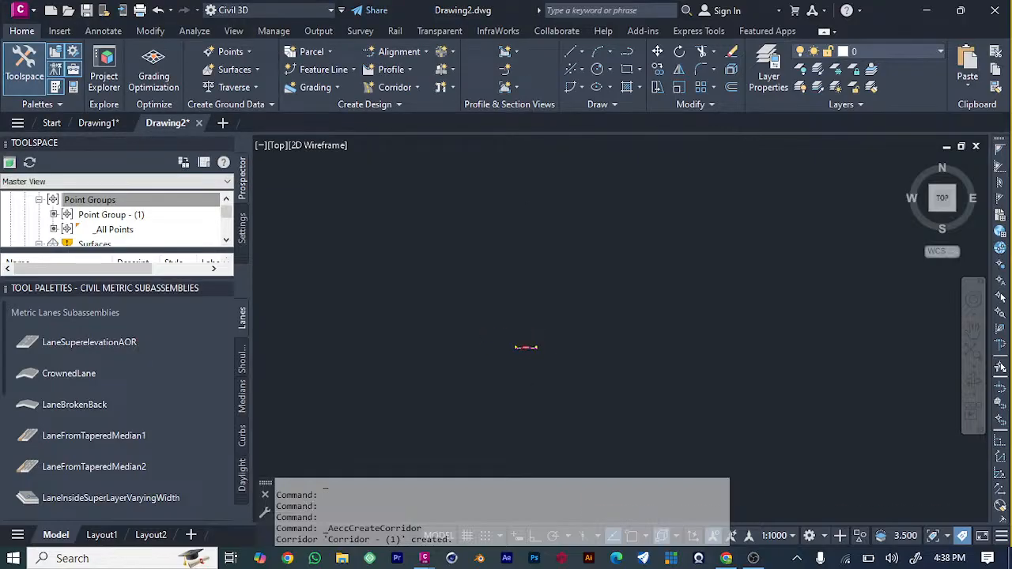
pyautogui.scroll(-5, 593, 455)
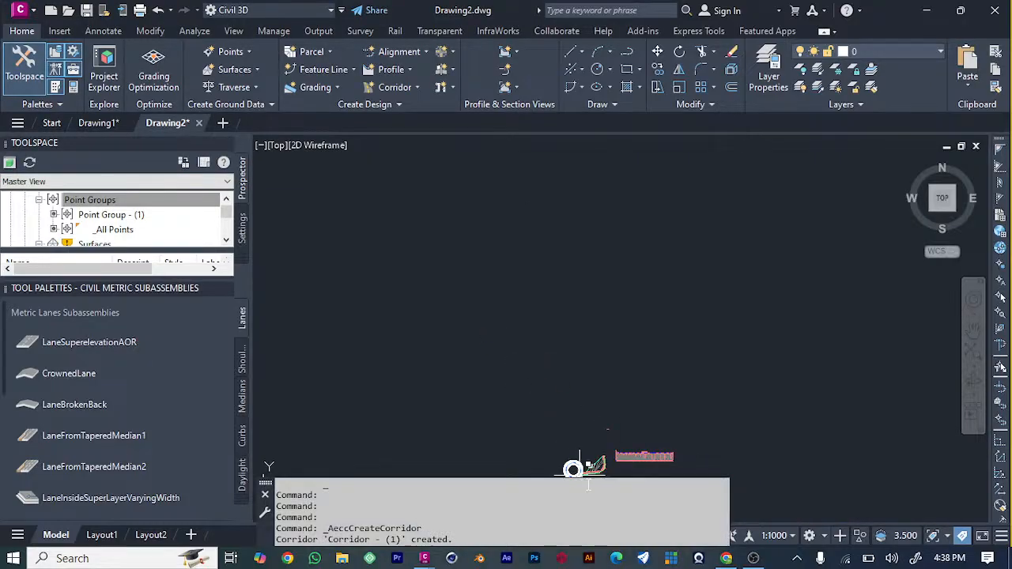
pyautogui.scroll(5, 595, 465)
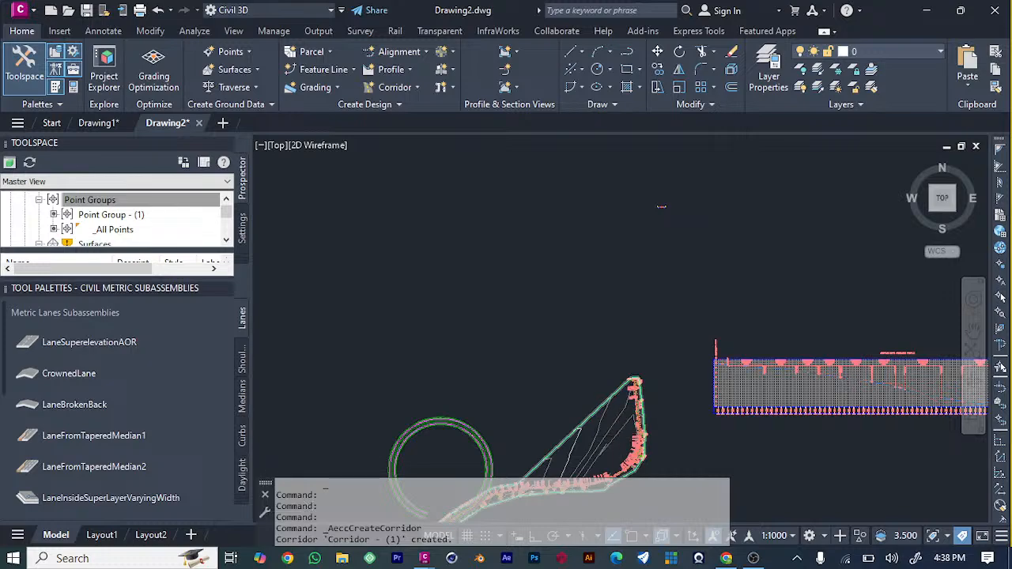
pyautogui.scroll(3, 617, 443)
pyautogui.scroll(-3, 621, 436)
pyautogui.scroll(-2, 463, 413)
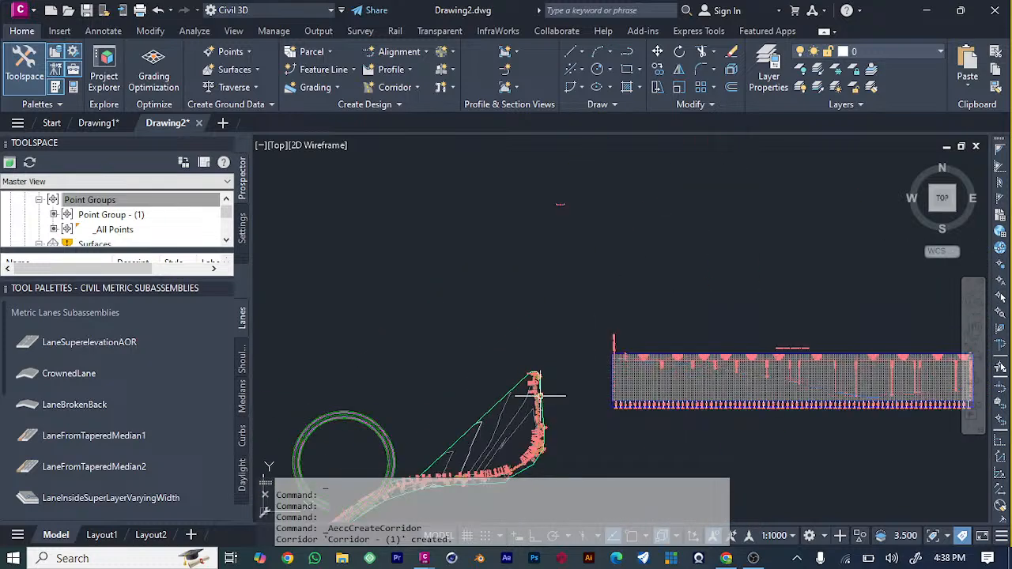
pyautogui.scroll(-4, 450, 422)
# Examine the corridor's circular part and the stretch where it meets the surveyed road up close.
pyautogui.scroll(6, 412, 436)
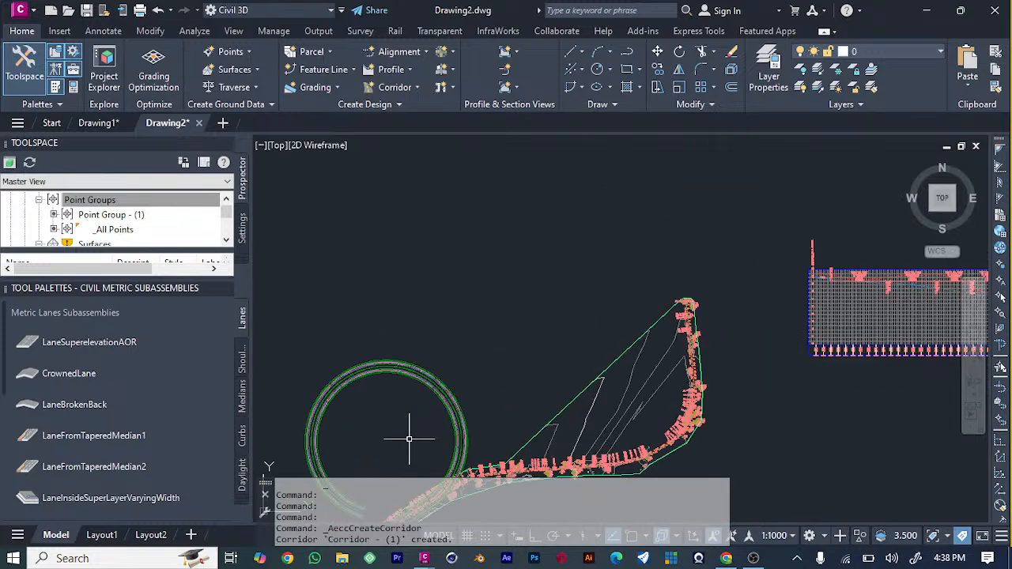
pyautogui.scroll(5, 361, 407)
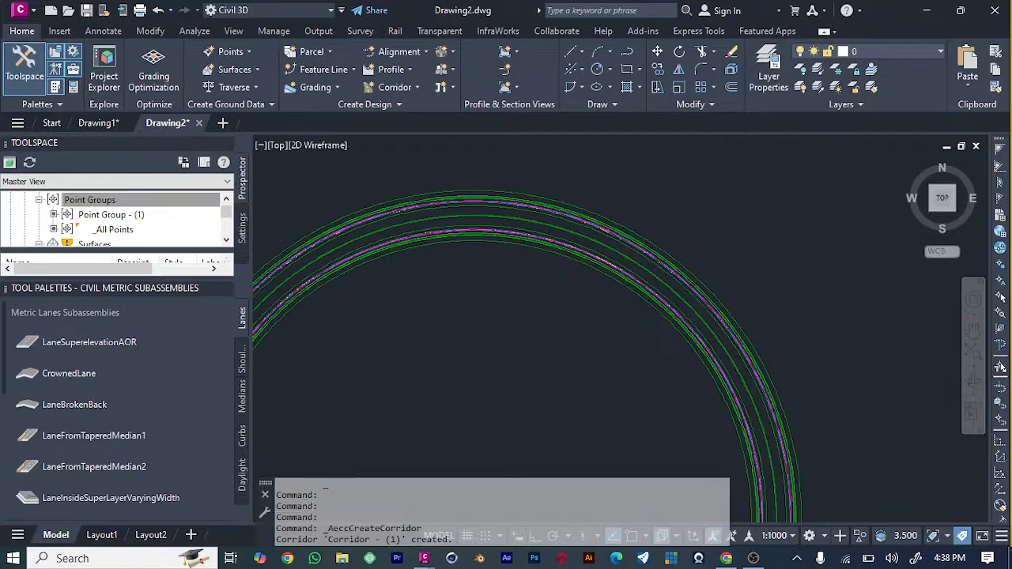
pyautogui.scroll(-4, 594, 288)
pyautogui.scroll(-3, 594, 289)
pyautogui.scroll(7, 520, 356)
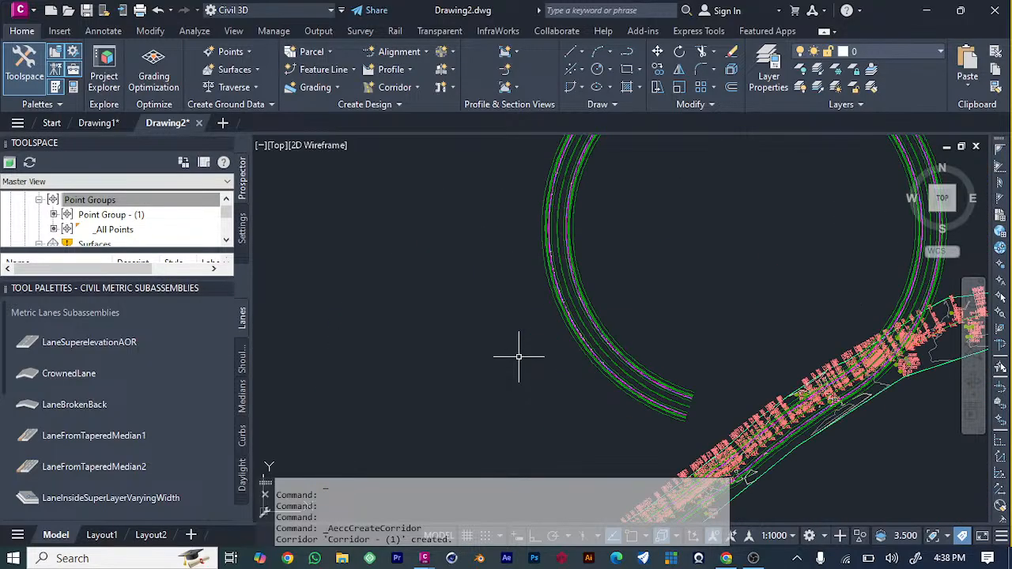
pyautogui.scroll(-7, 805, 376)
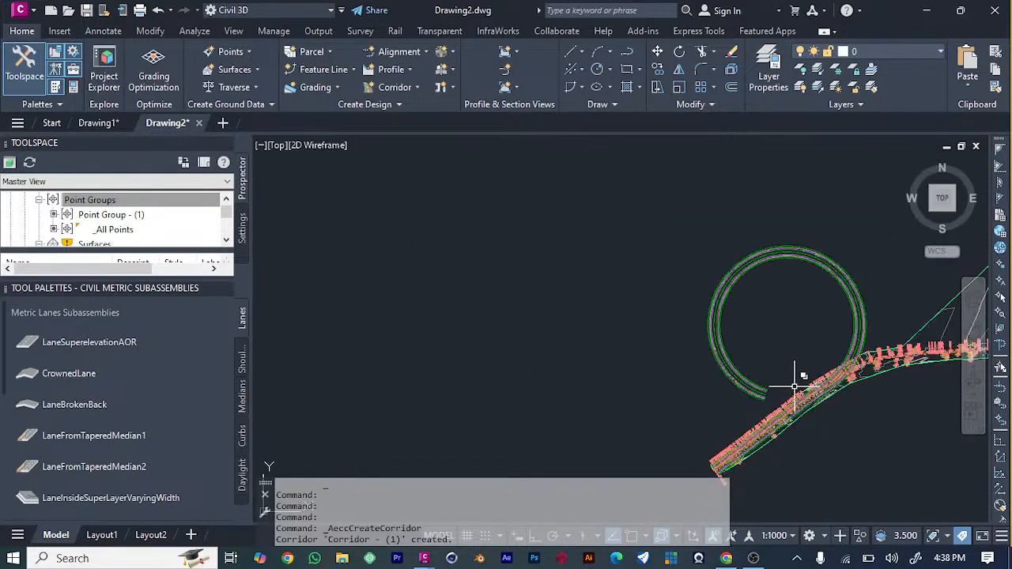
pyautogui.scroll(4, 822, 372)
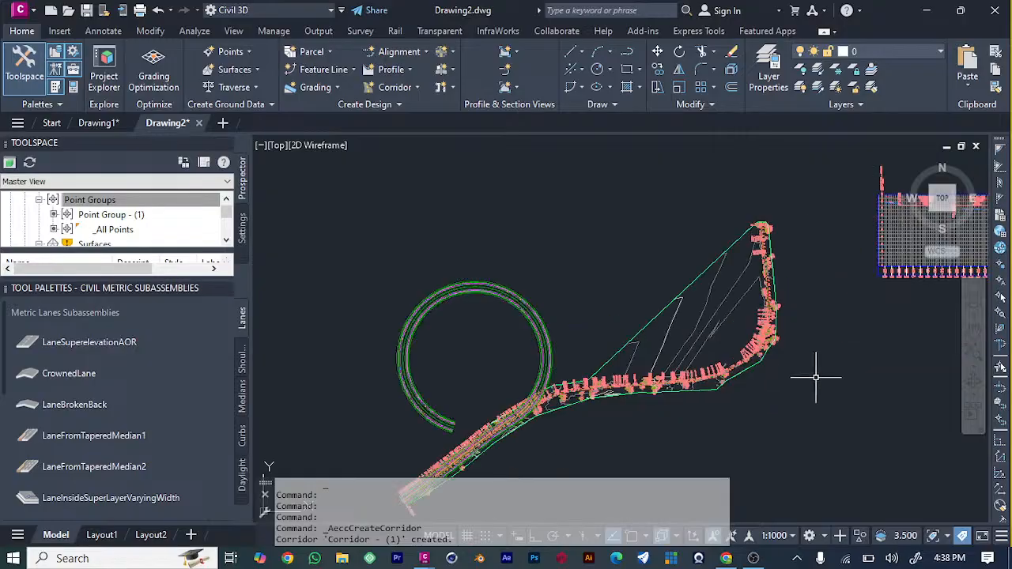
pyautogui.scroll(5, 459, 441)
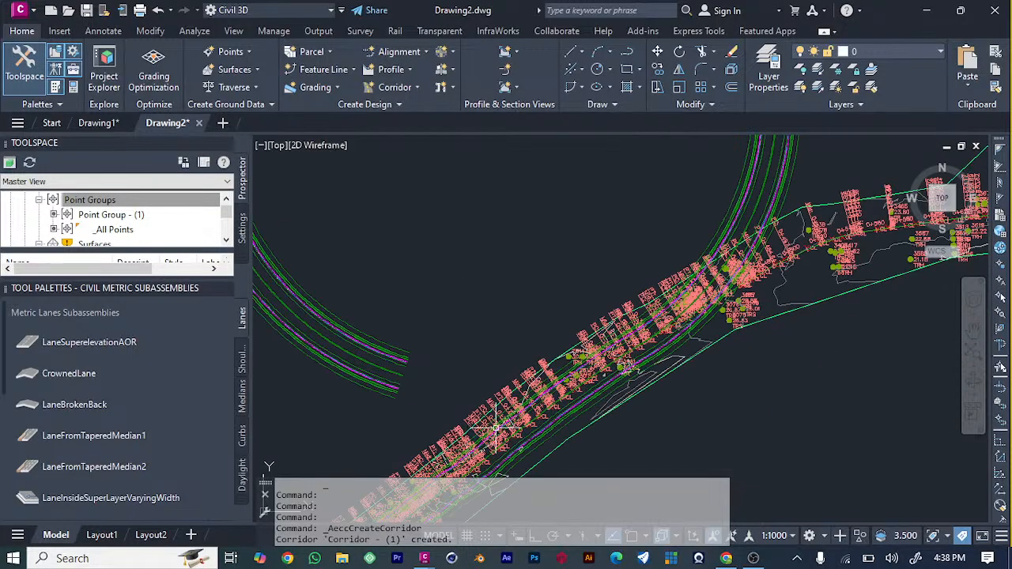
# Select the corridor and examine how far it extends along the surveyed road and its alignment.
pyautogui.click(630, 366)
pyautogui.click(575, 266)
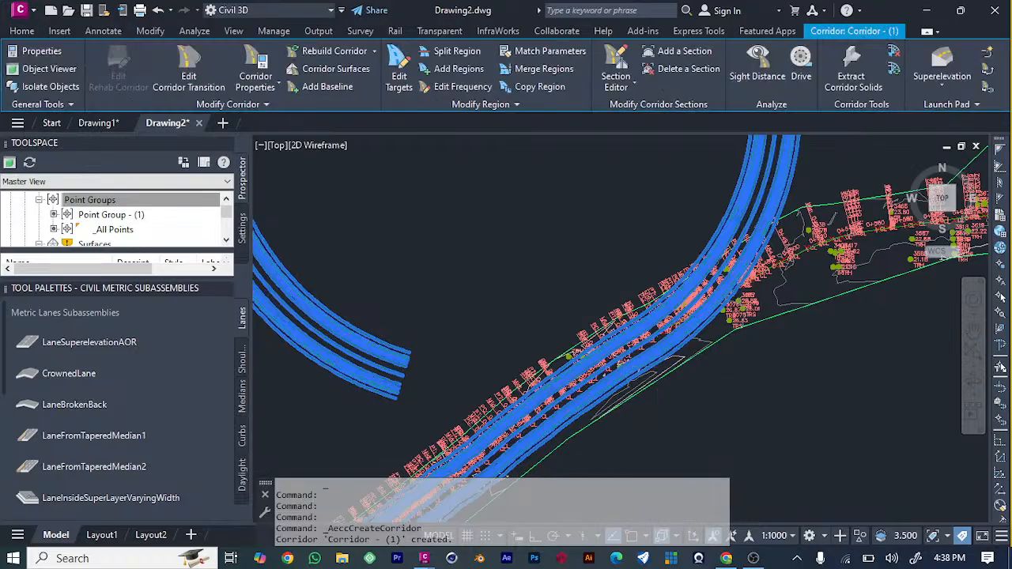
pyautogui.scroll(-5, 575, 266)
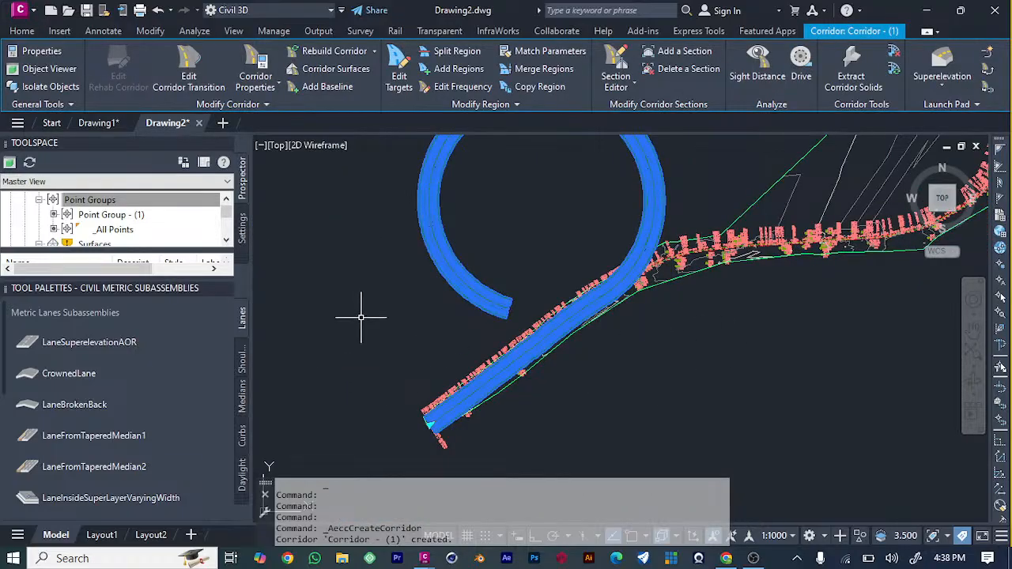
pyautogui.scroll(-4, 595, 300)
pyautogui.scroll(5, 708, 298)
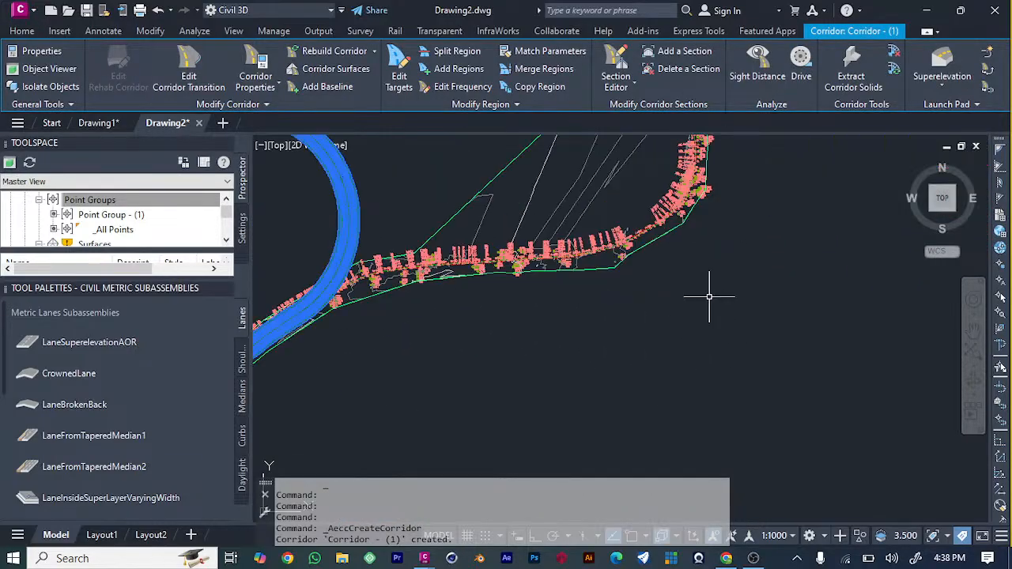
pyautogui.scroll(-5, 521, 316)
pyautogui.scroll(5, 514, 353)
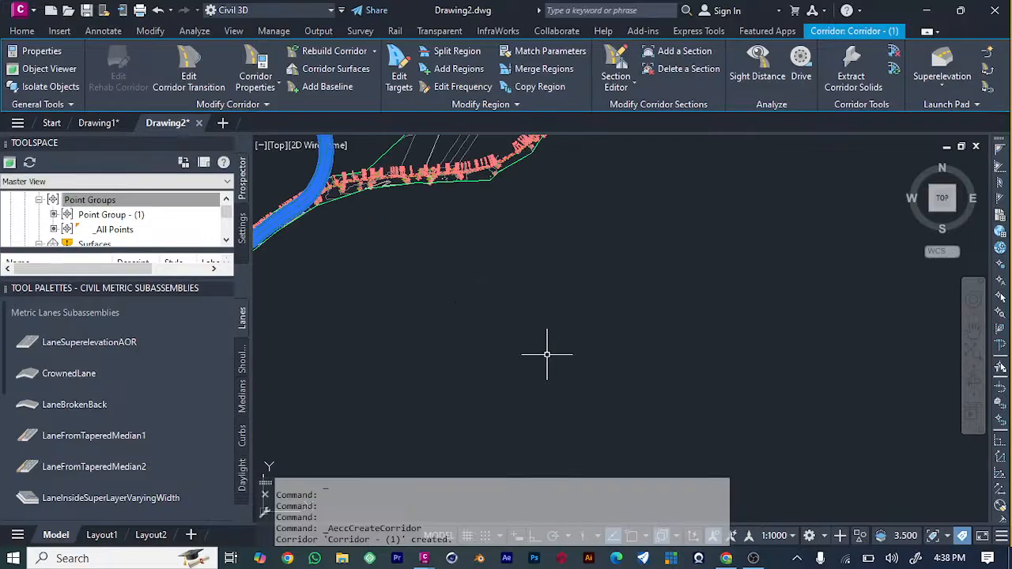
pyautogui.scroll(-4, 547, 354)
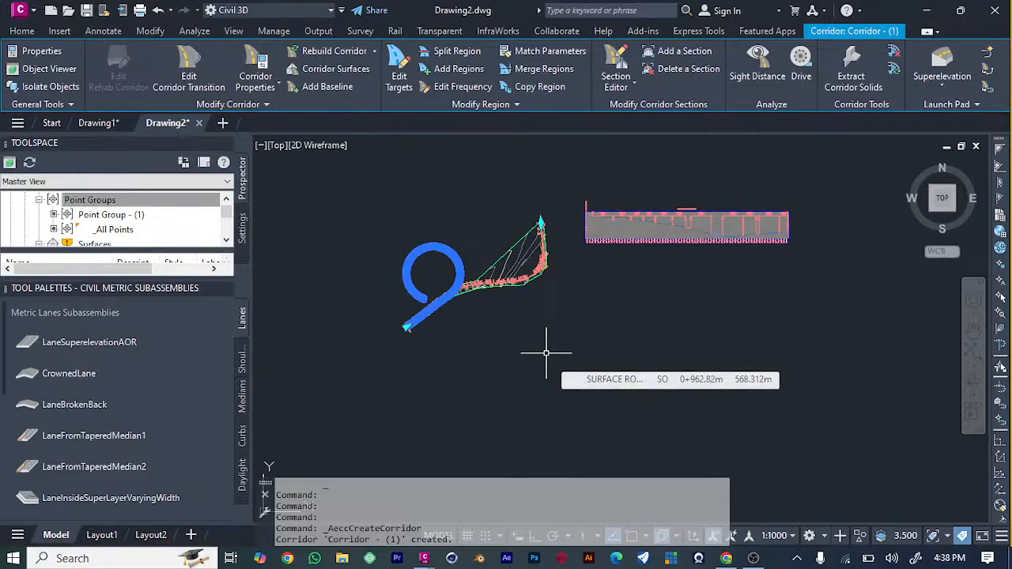
# Undo the recent view changes step by step back to the close-up of the road assembly.
pyautogui.scroll(5, 546, 354)
pyautogui.click(547, 354)
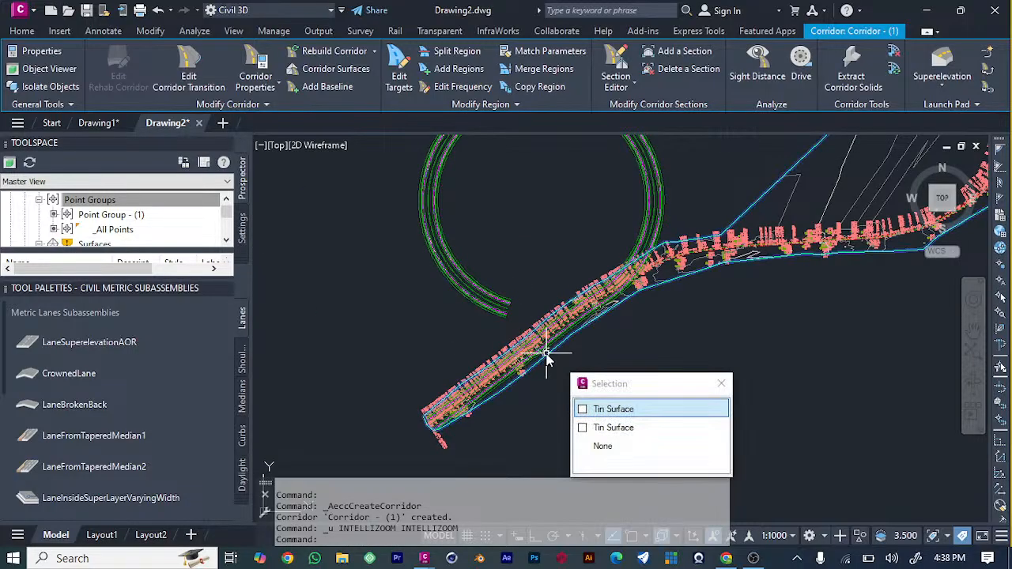
pyautogui.hotkey('ctrl', 'z')
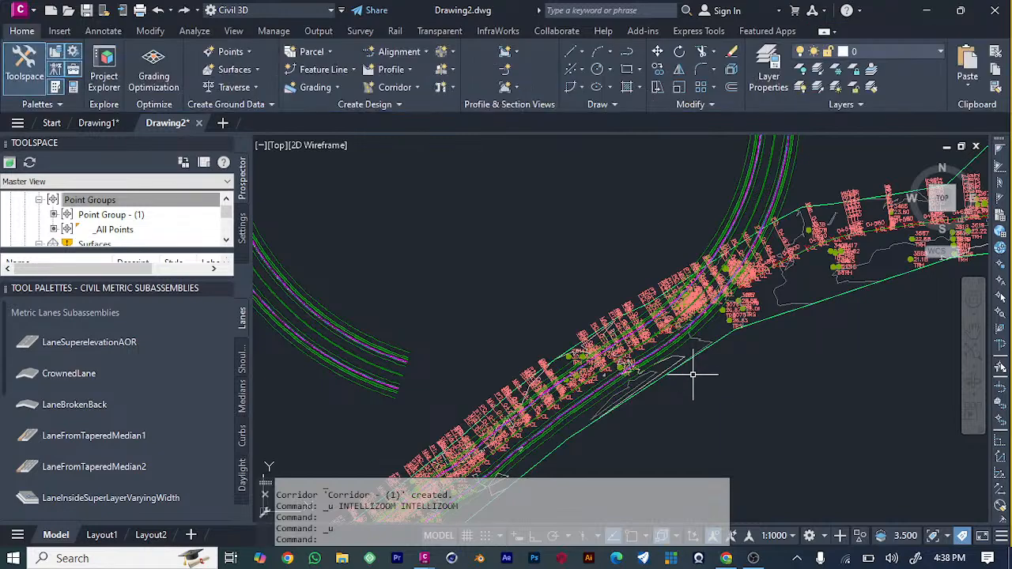
pyautogui.hotkey('ctrl', 'z')
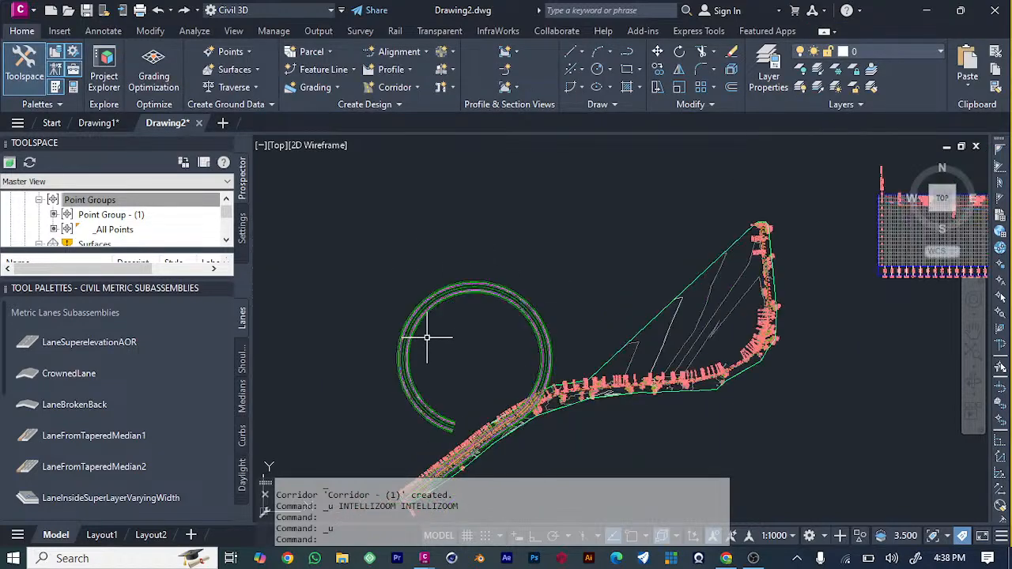
pyautogui.hotkey('ctrl', 'z')
pyautogui.hotkey('ctrl', 'z')
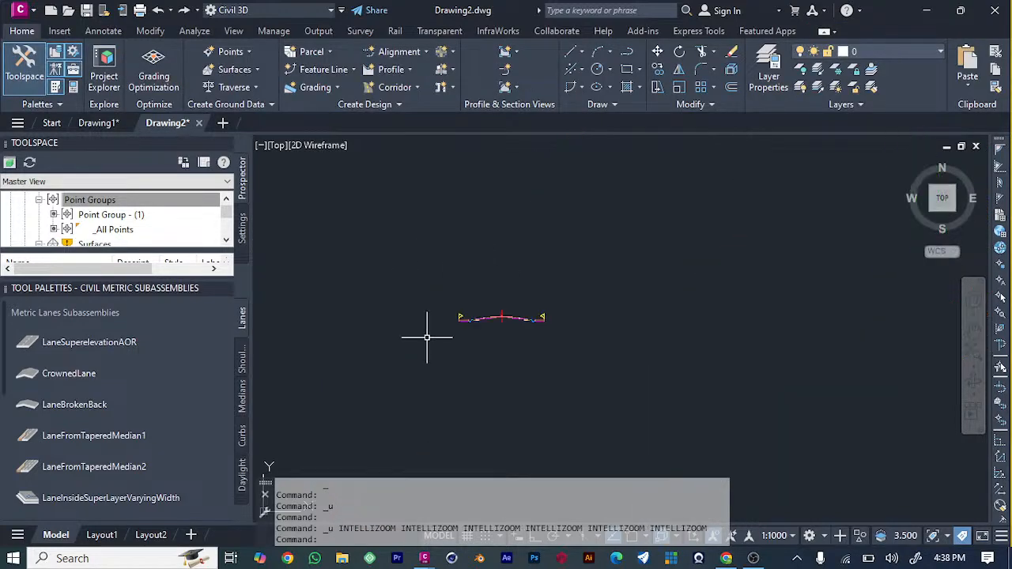
pyautogui.scroll(-5, 504, 318)
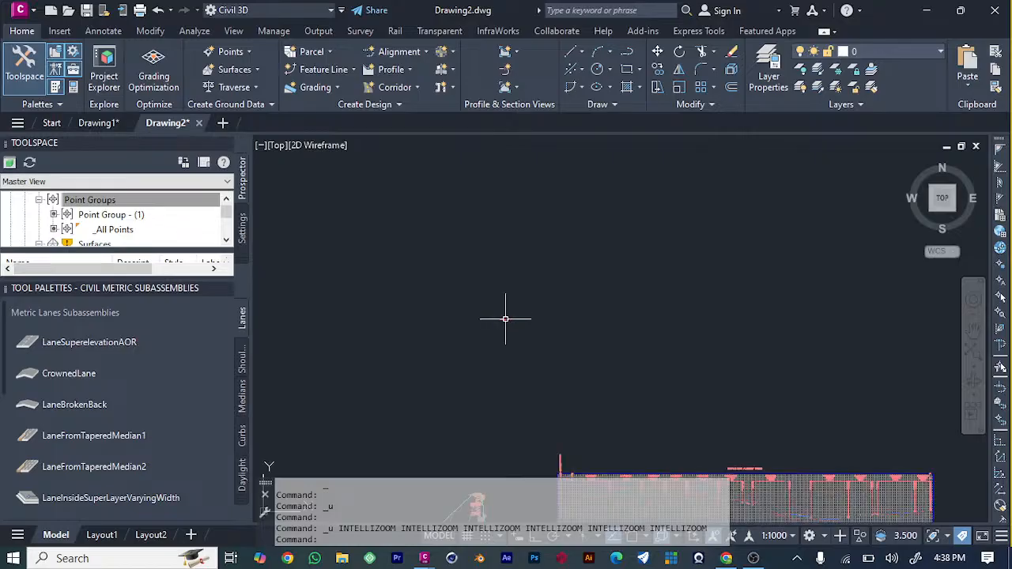
pyautogui.scroll(-2, 510, 320)
pyautogui.hotkey('ctrl', 'z')
pyautogui.hotkey('ctrl', 'z')
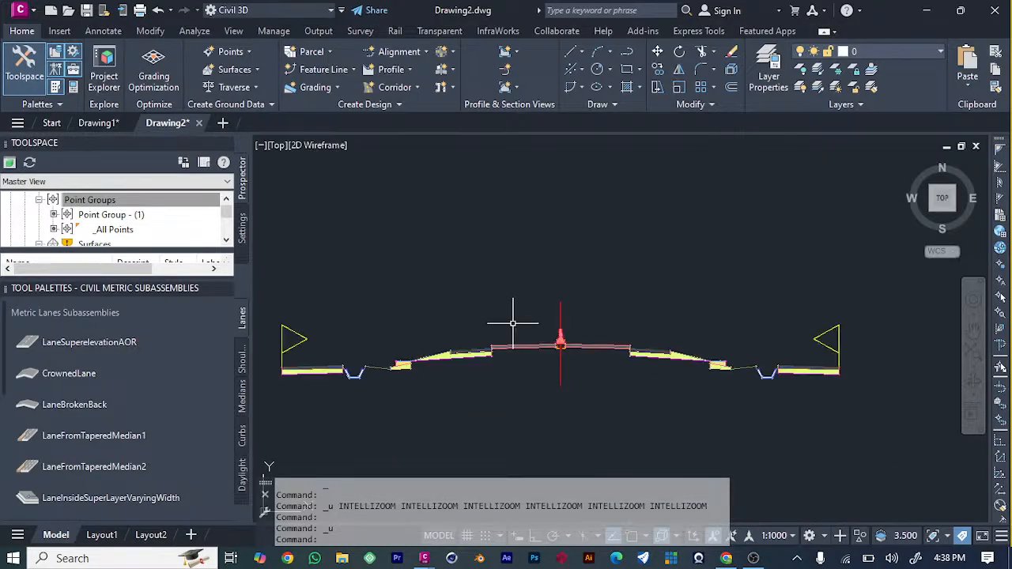
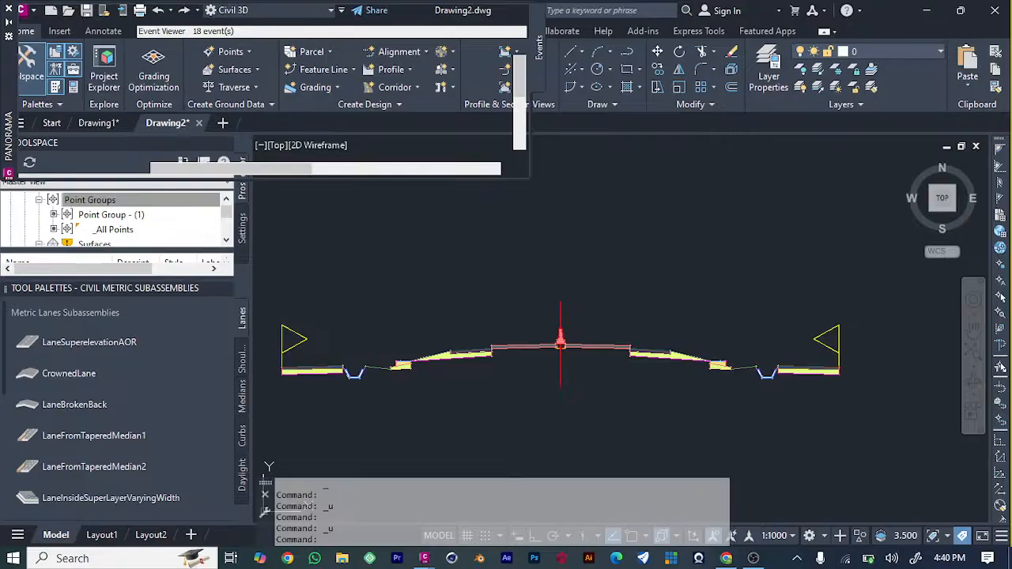
pyautogui.rightClick(634, 321)
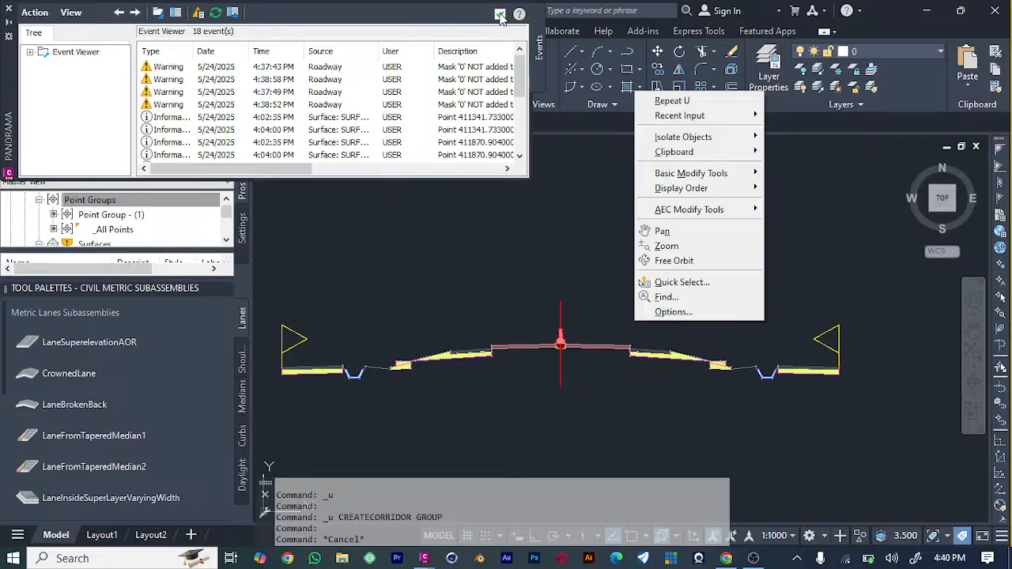
pyautogui.rightClick(555, 218)
pyautogui.click(555, 158)
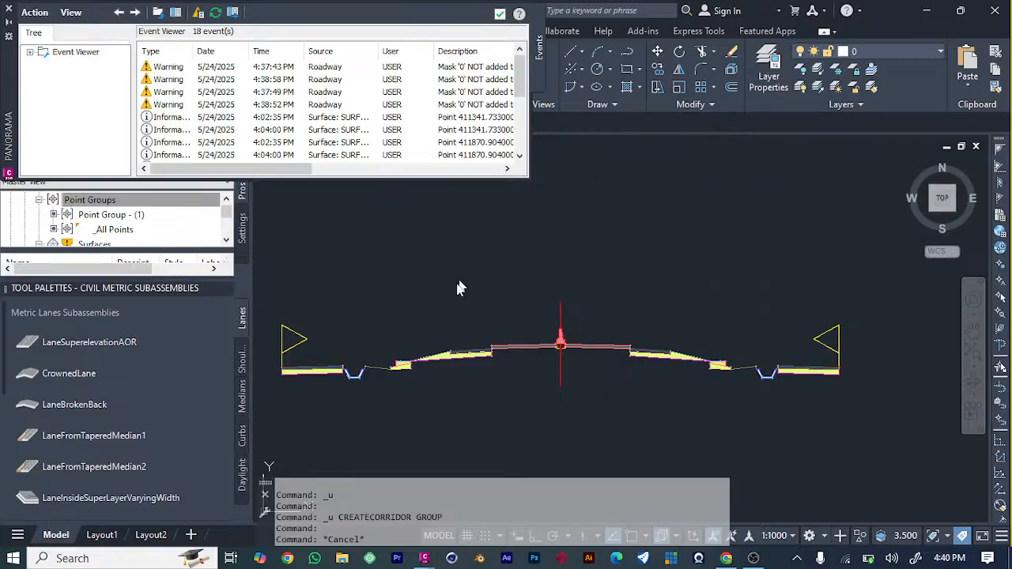
pyautogui.click(309, 281)
pyautogui.press('Escape')
pyautogui.hotkey('ctrl', 's')
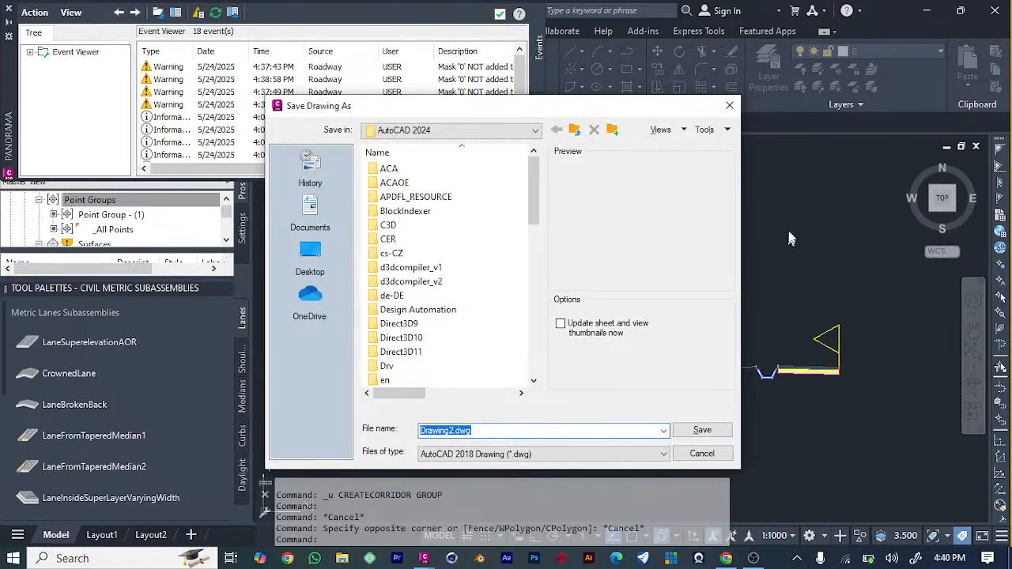
pyautogui.click(730, 106)
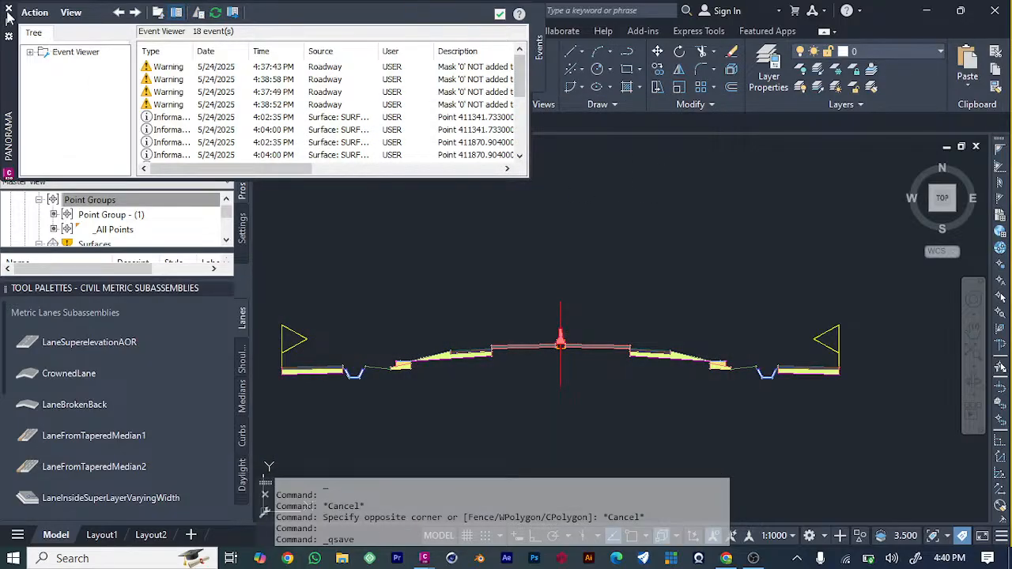
# Create a Basic-style corridor from SURFACE ROAD ALIGNMENT and profile Layout (1), with the assembly set to none.
pyautogui.scroll(-5, 571, 352)
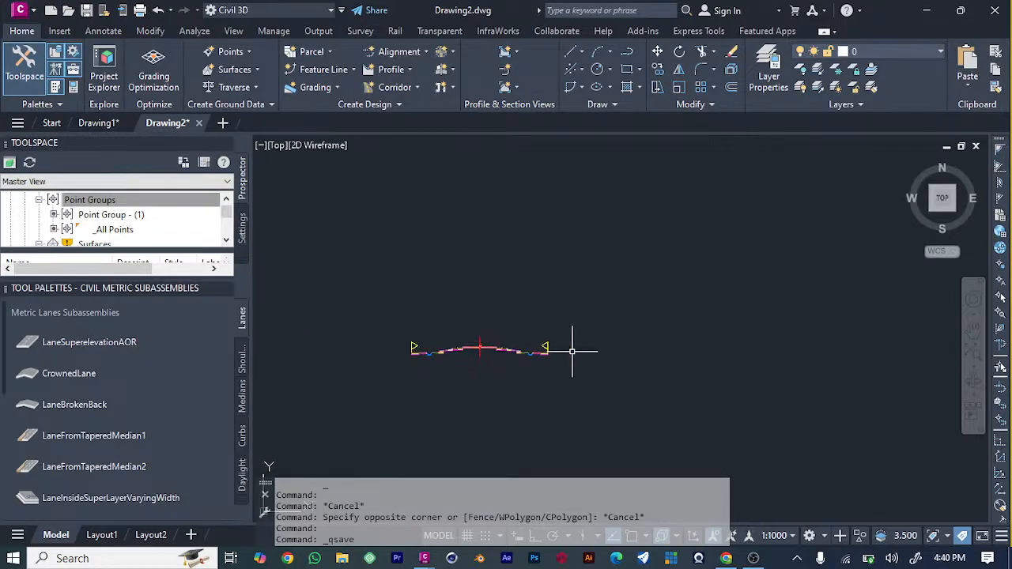
pyautogui.scroll(6, 466, 431)
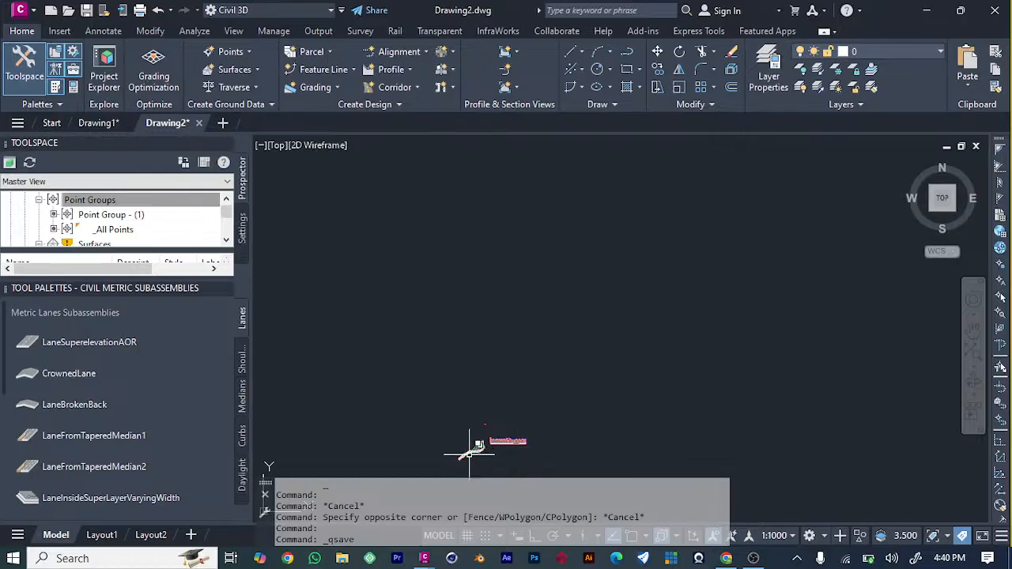
pyautogui.scroll(4, 472, 455)
pyautogui.scroll(3, 384, 411)
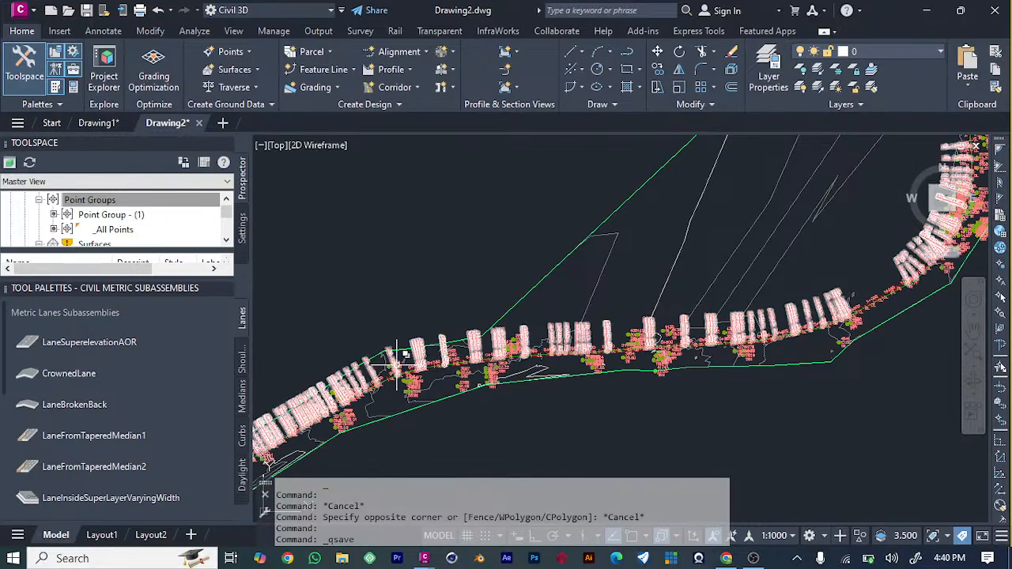
pyautogui.scroll(2, 381, 412)
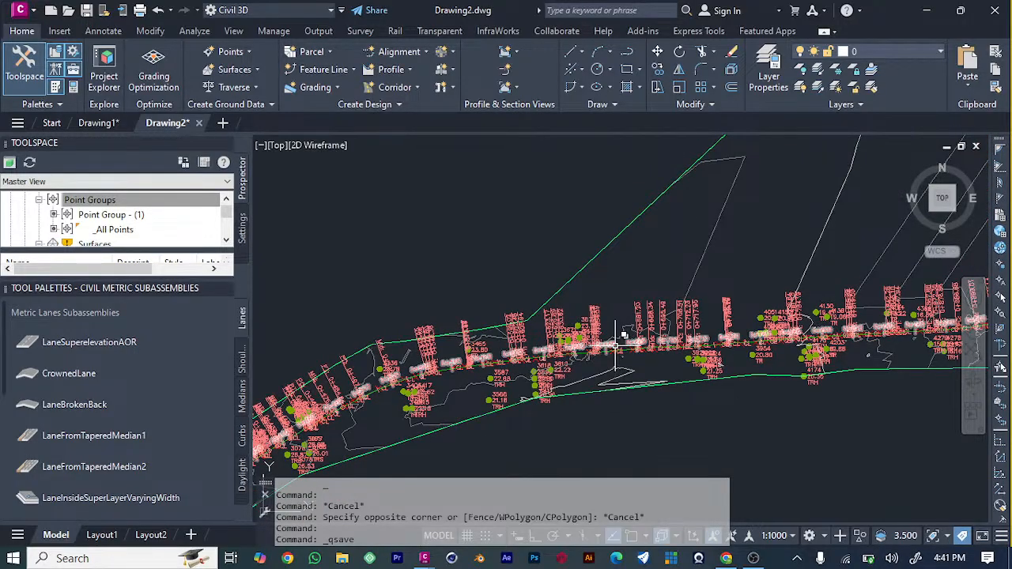
pyautogui.click(616, 348)
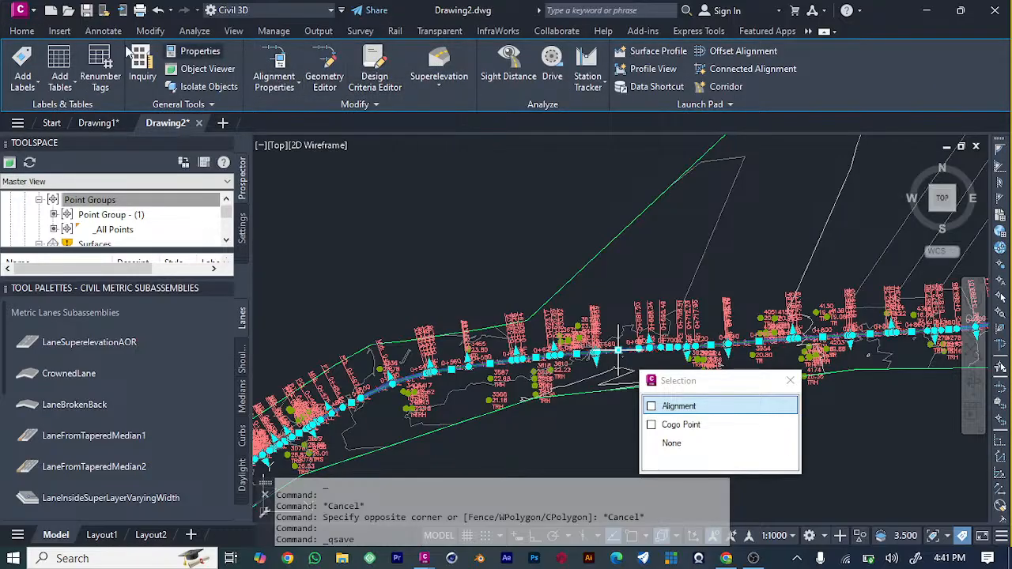
pyautogui.click(23, 31)
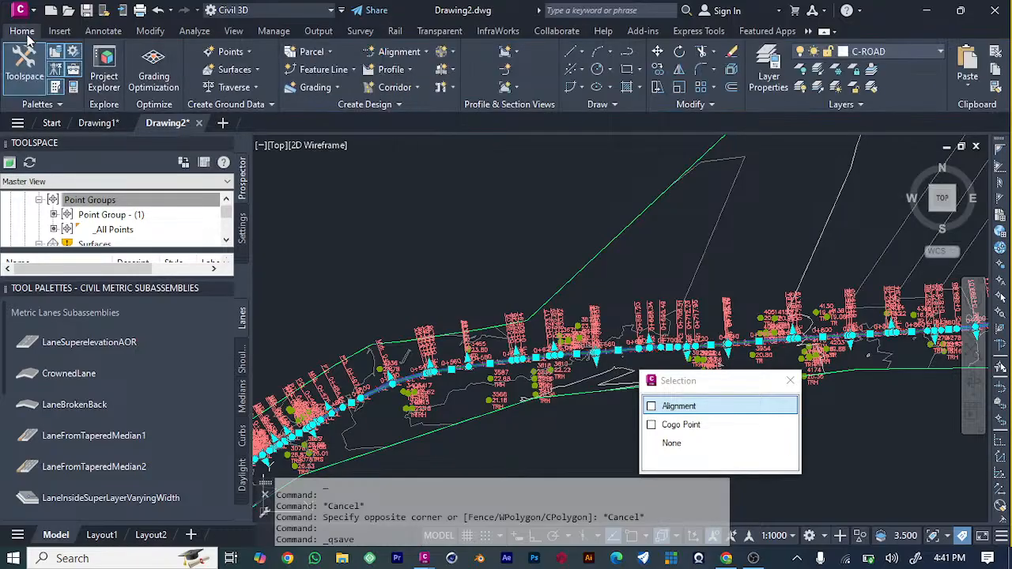
pyautogui.click(414, 88)
pyautogui.click(419, 116)
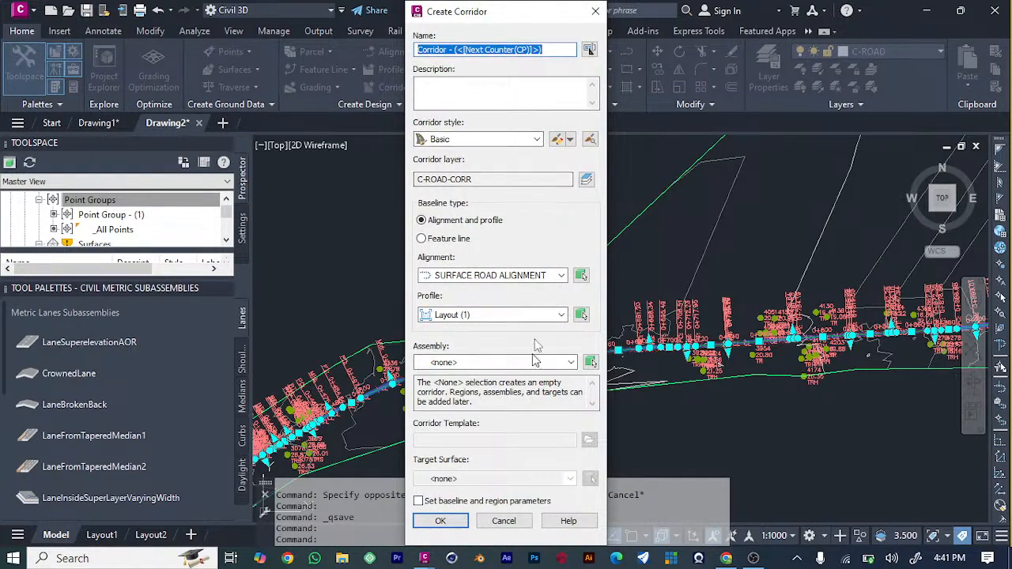
pyautogui.click(447, 521)
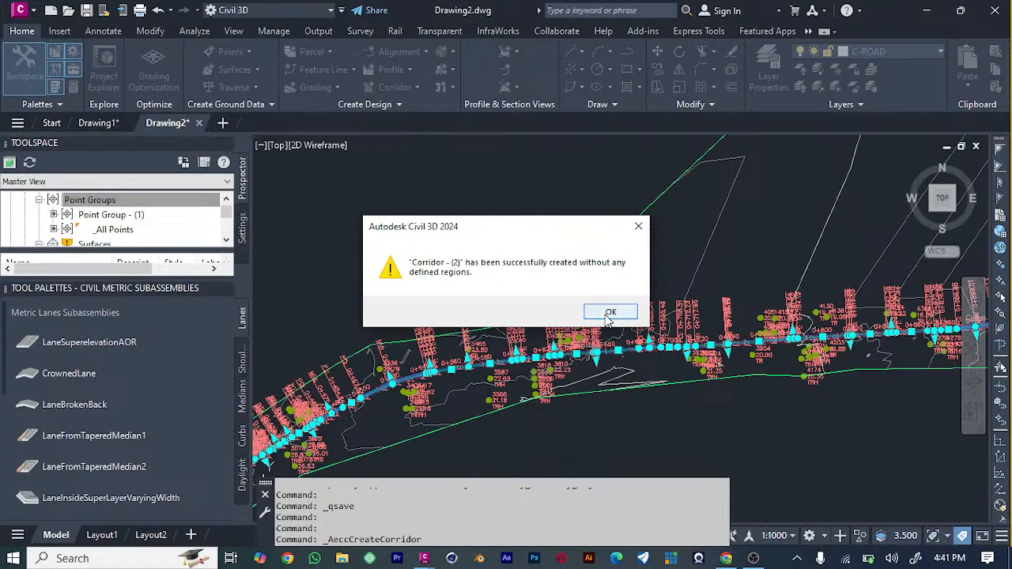
pyautogui.click(609, 313)
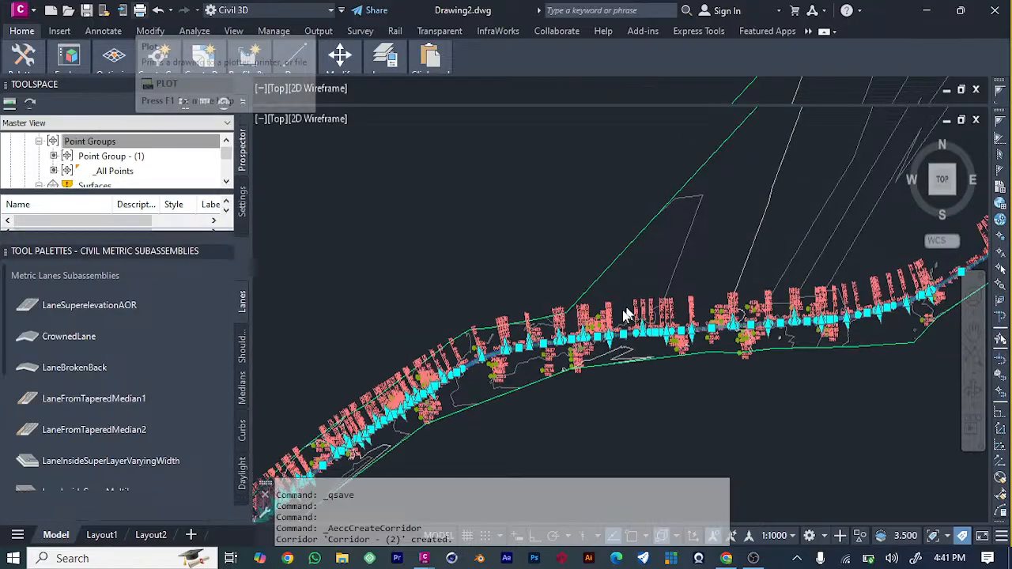
pyautogui.click(478, 223)
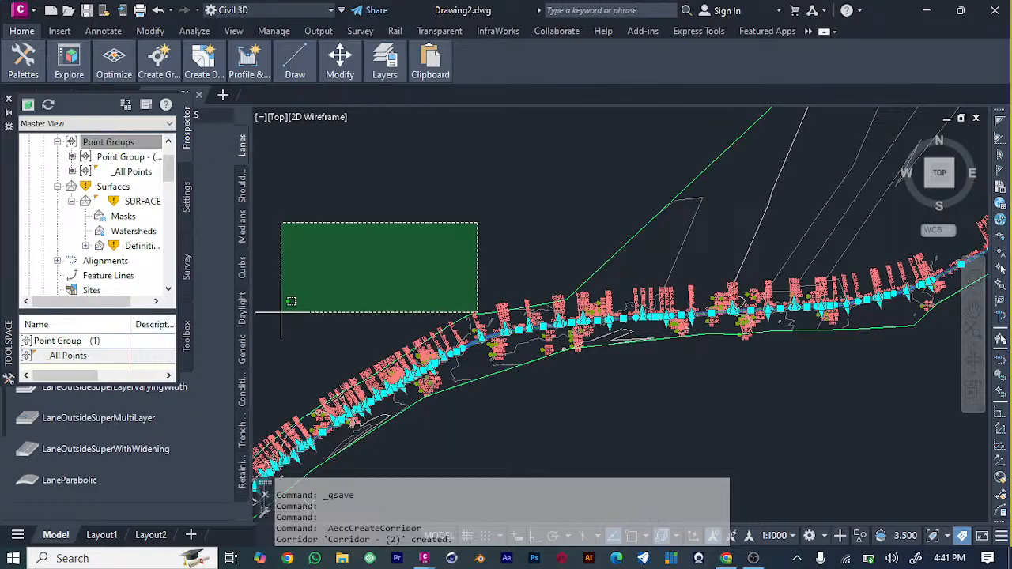
pyautogui.click(319, 245)
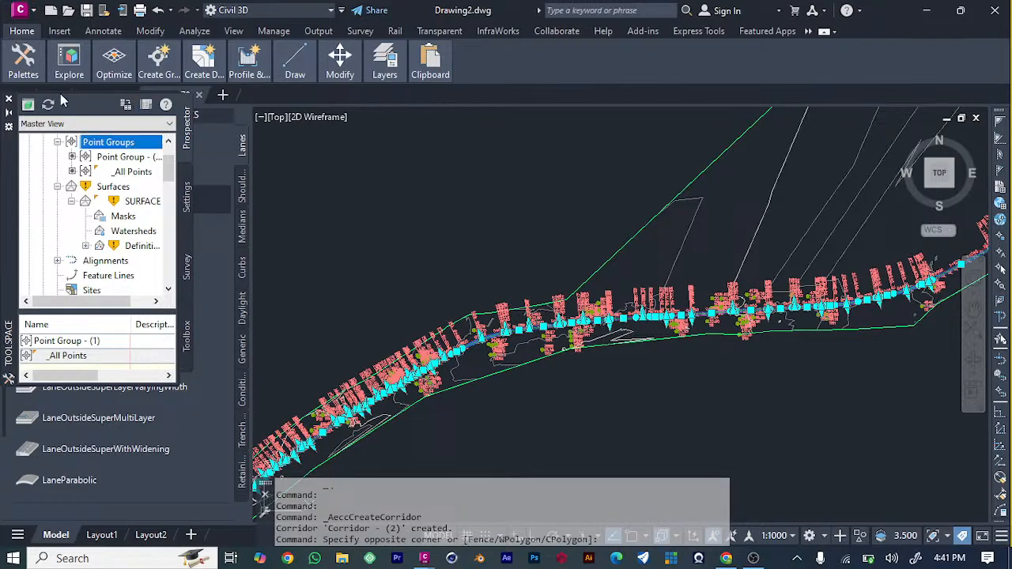
pyautogui.click(53, 32)
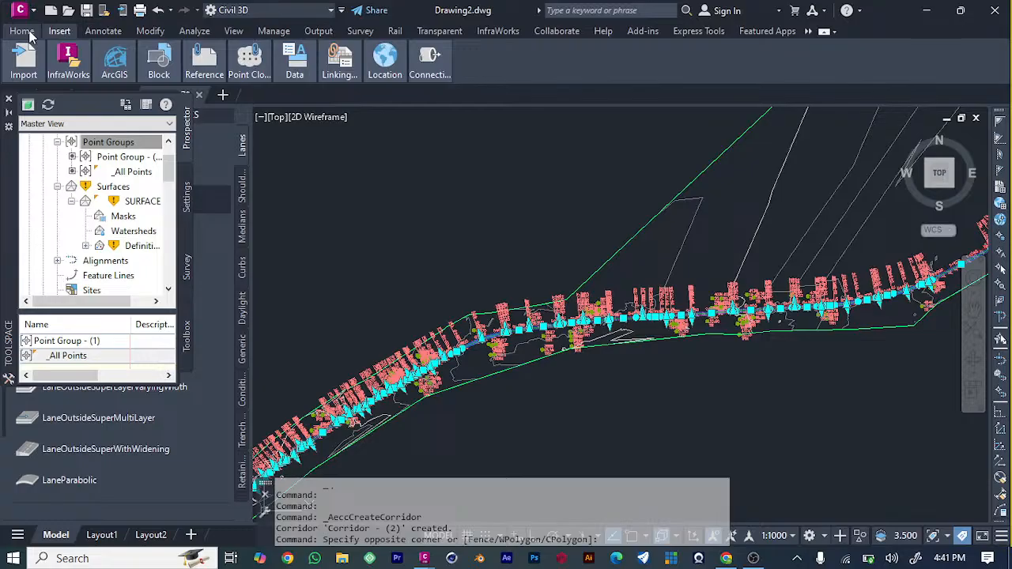
pyautogui.click(24, 32)
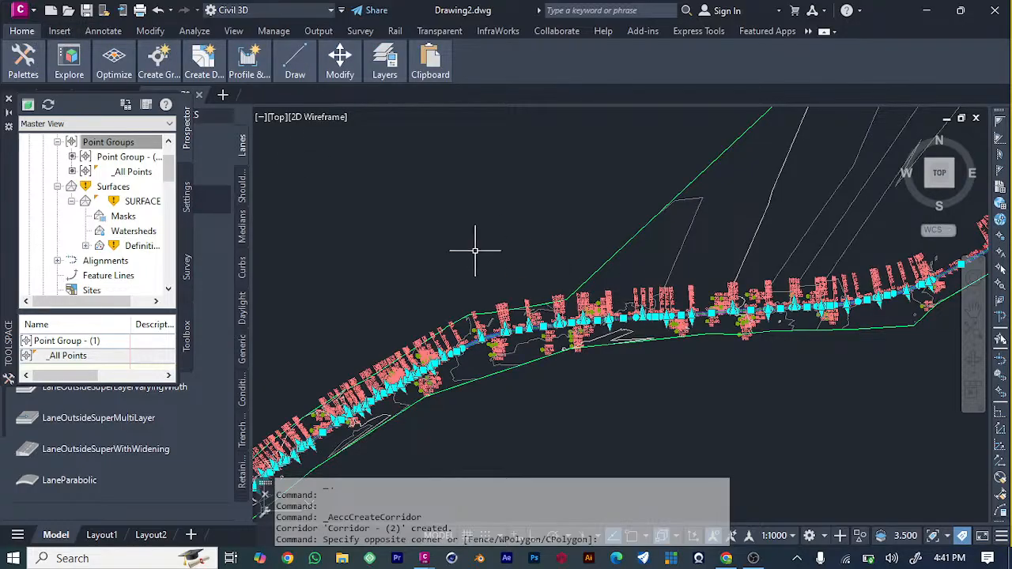
pyautogui.scroll(-2, 475, 245)
pyautogui.scroll(-2, 472, 237)
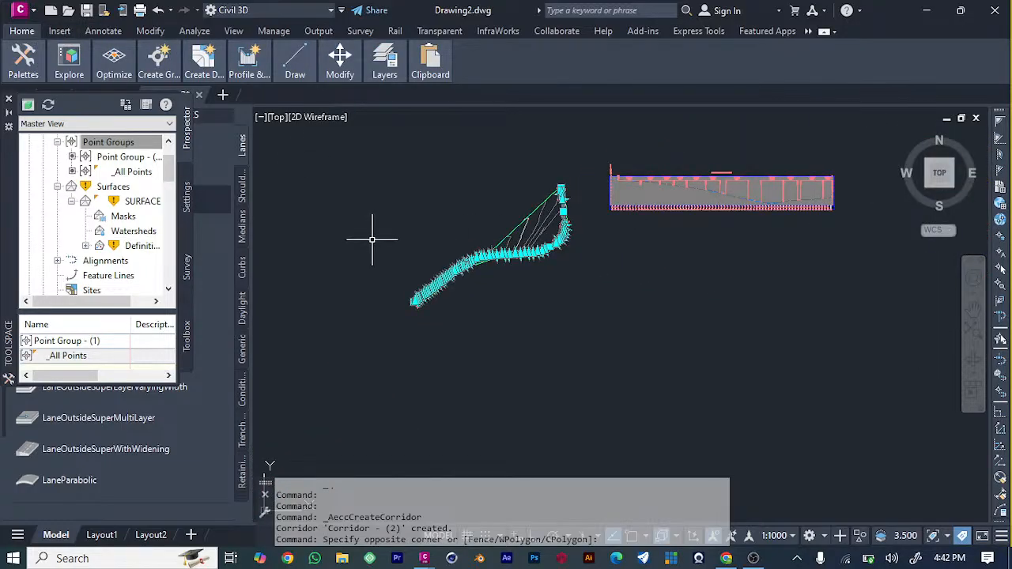
pyautogui.scroll(3, 371, 239)
pyautogui.scroll(-3, 372, 235)
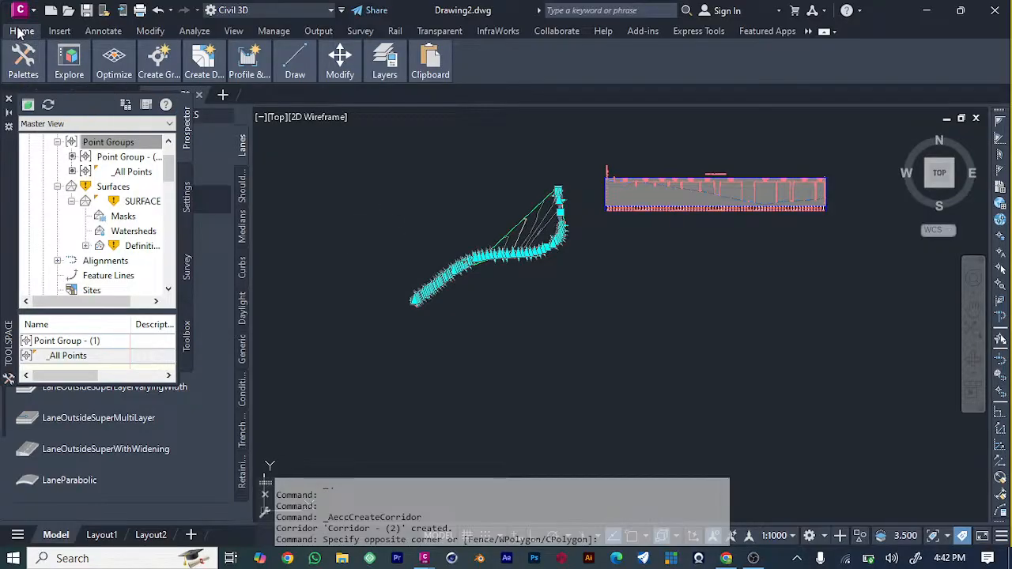
# Hide the Toolspace and bring it back.
pyautogui.moveTo(27, 62)
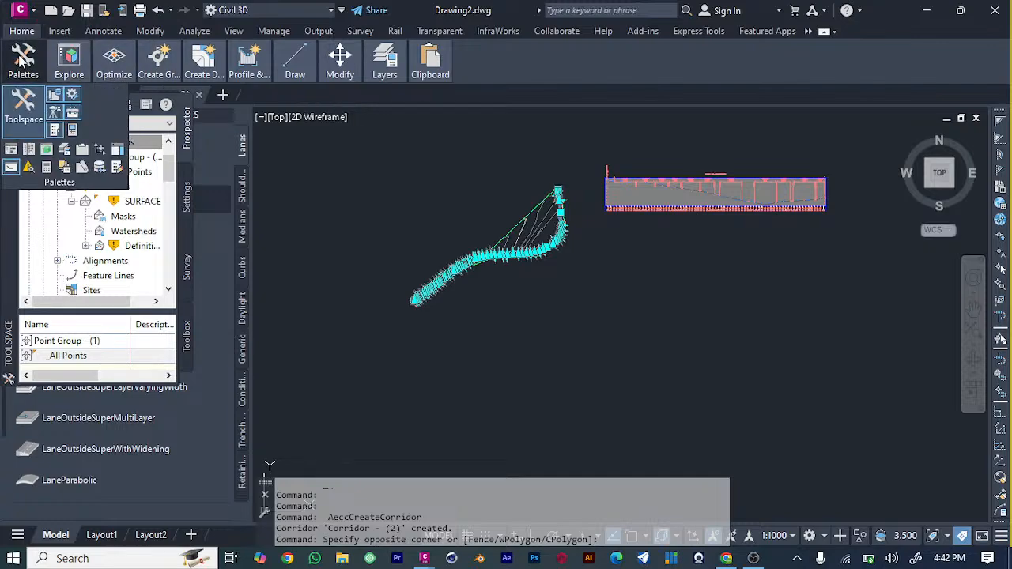
pyautogui.click(19, 124)
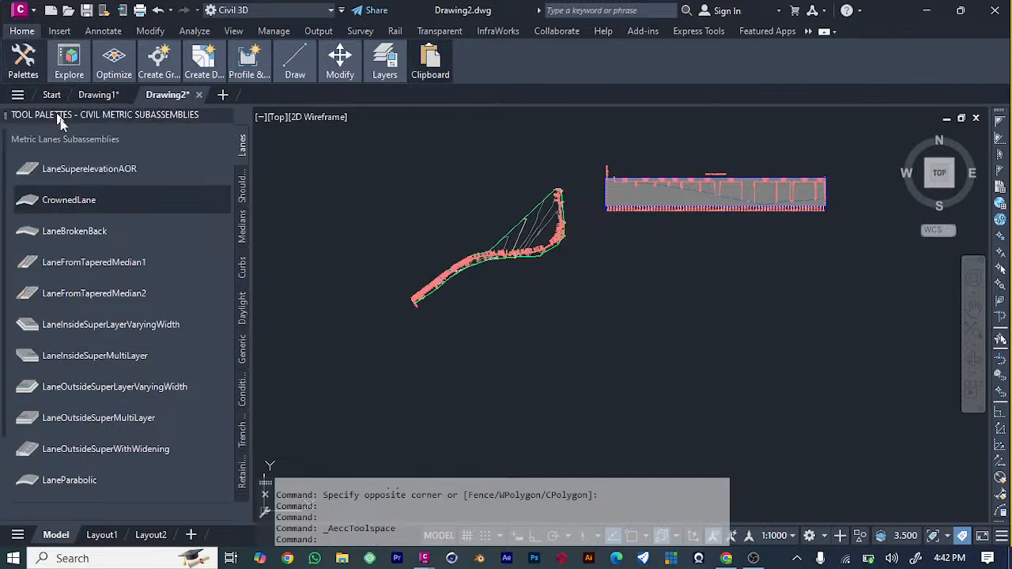
pyautogui.moveTo(114, 70)
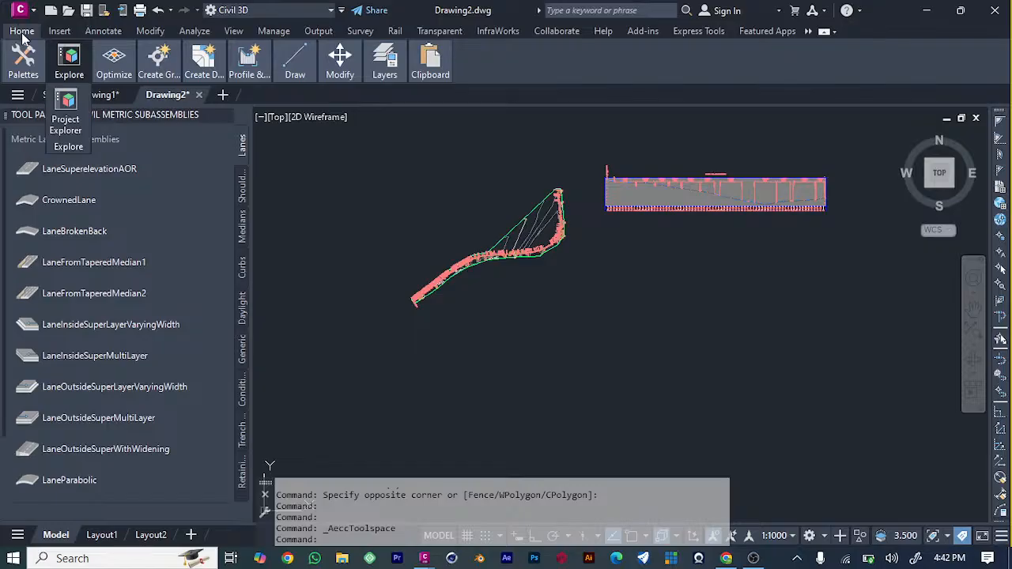
pyautogui.click(60, 31)
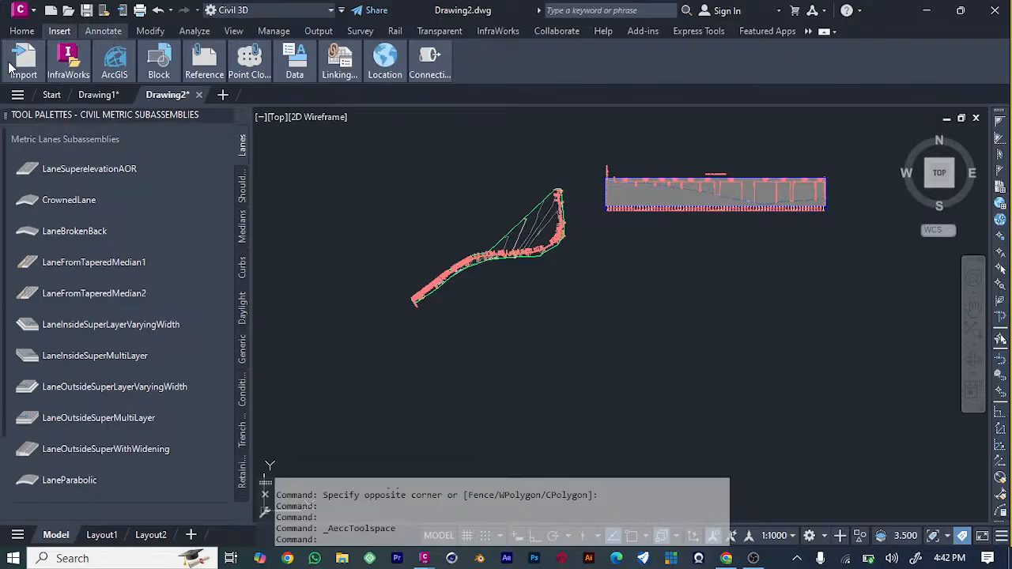
pyautogui.click(20, 32)
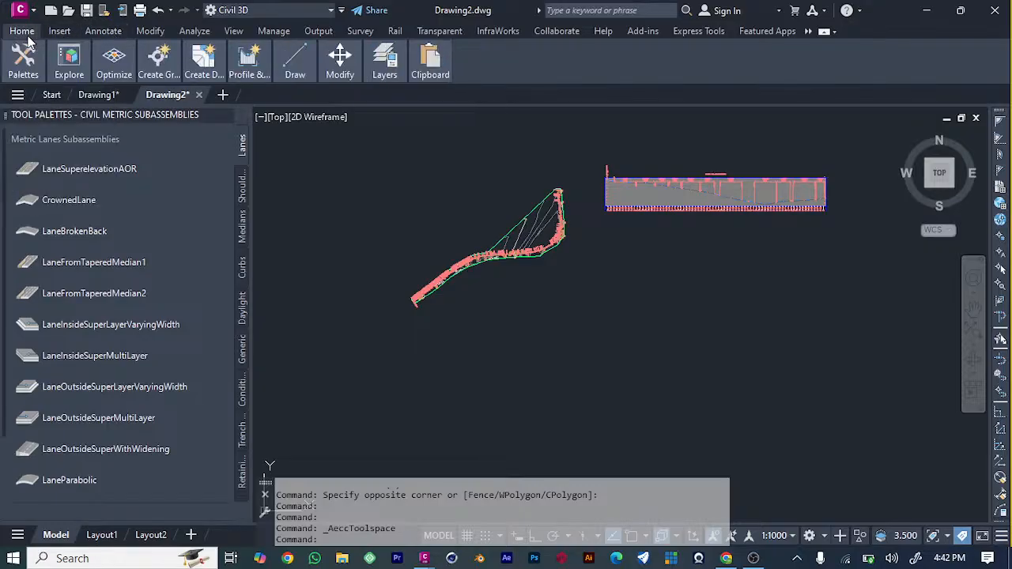
pyautogui.moveTo(32, 73)
pyautogui.click(28, 102)
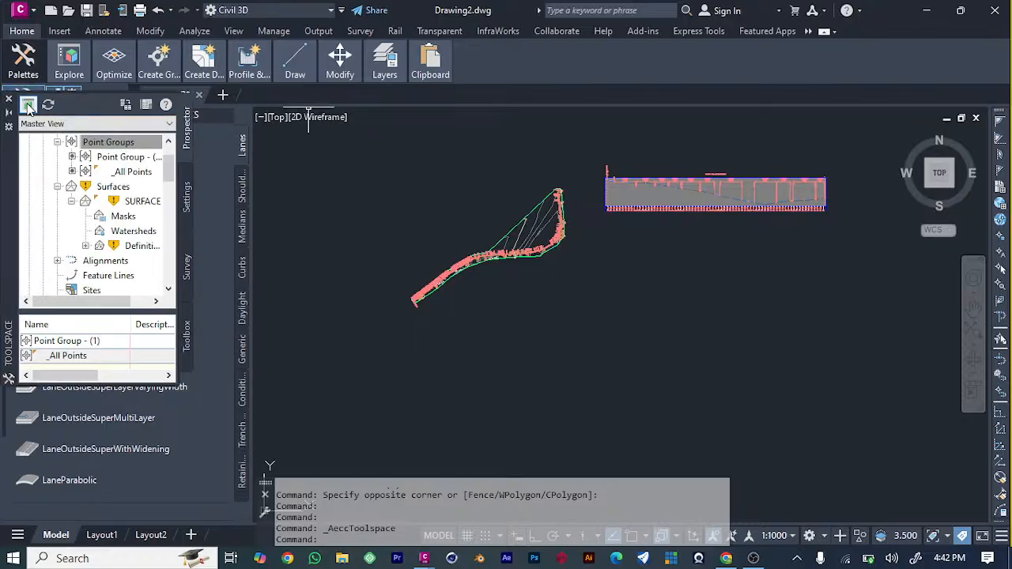
pyautogui.click(132, 125)
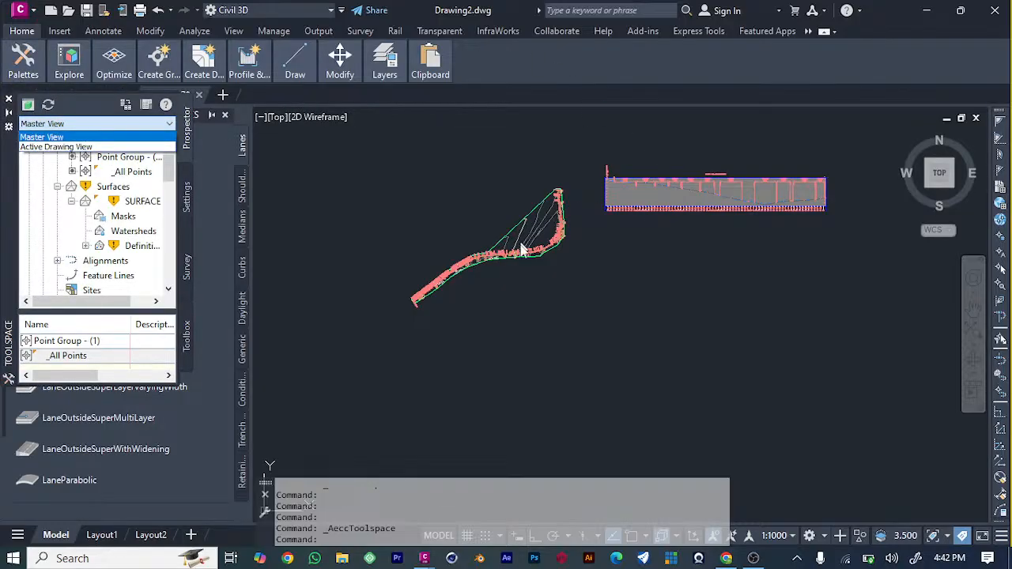
pyautogui.click(32, 37)
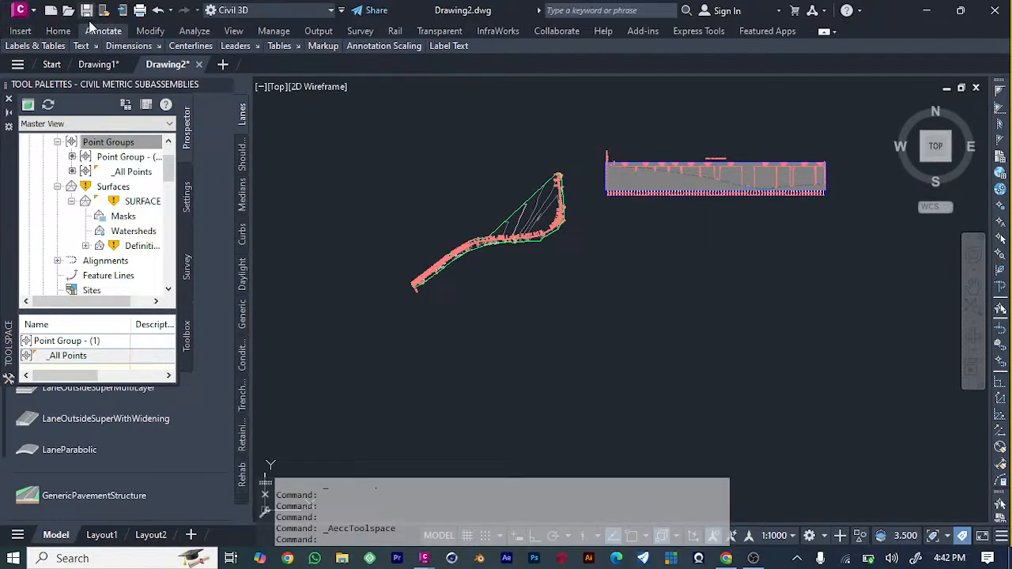
pyautogui.click(60, 30)
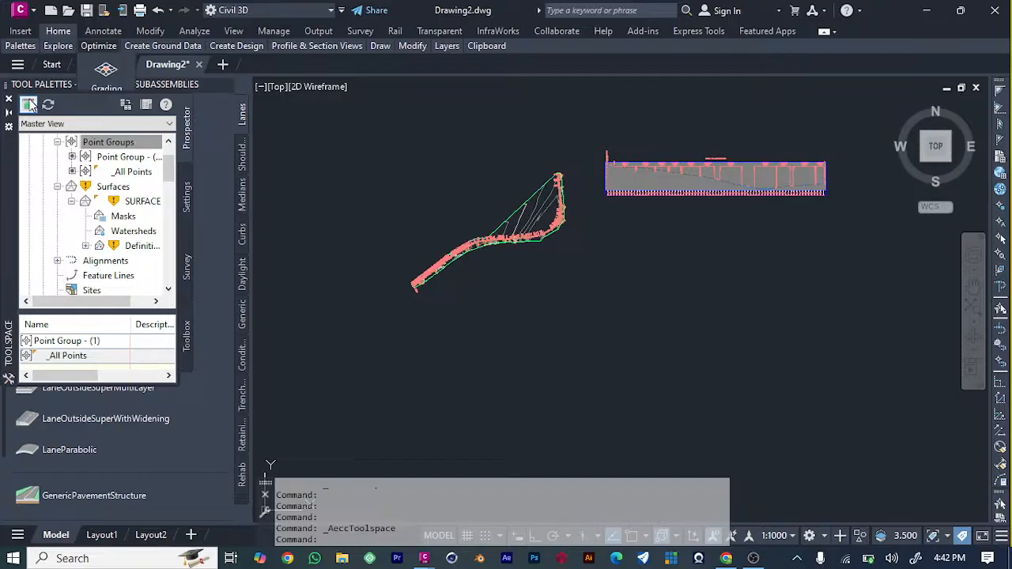
pyautogui.scroll(5, 487, 242)
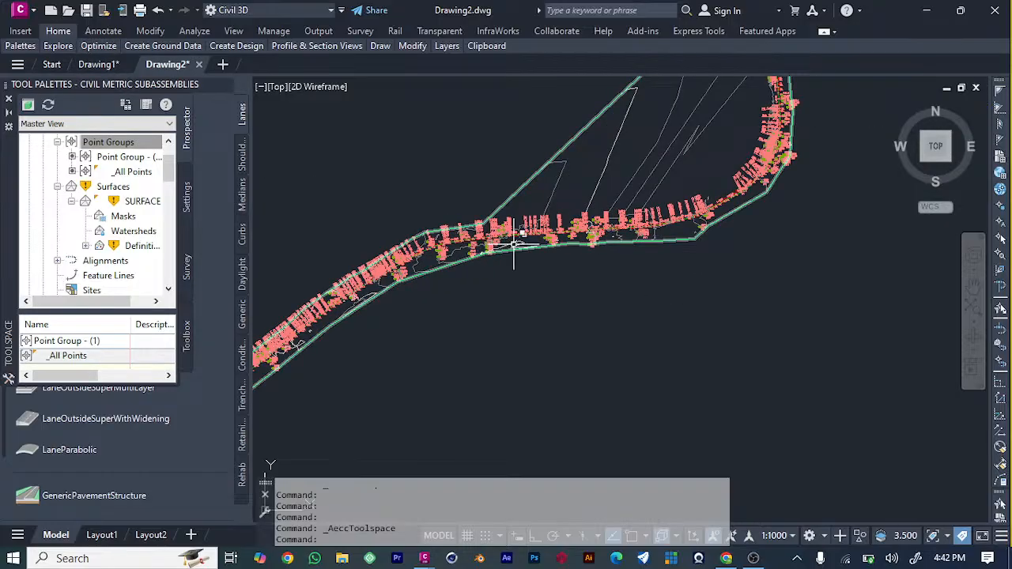
pyautogui.scroll(5, 558, 237)
pyautogui.scroll(-6, 558, 237)
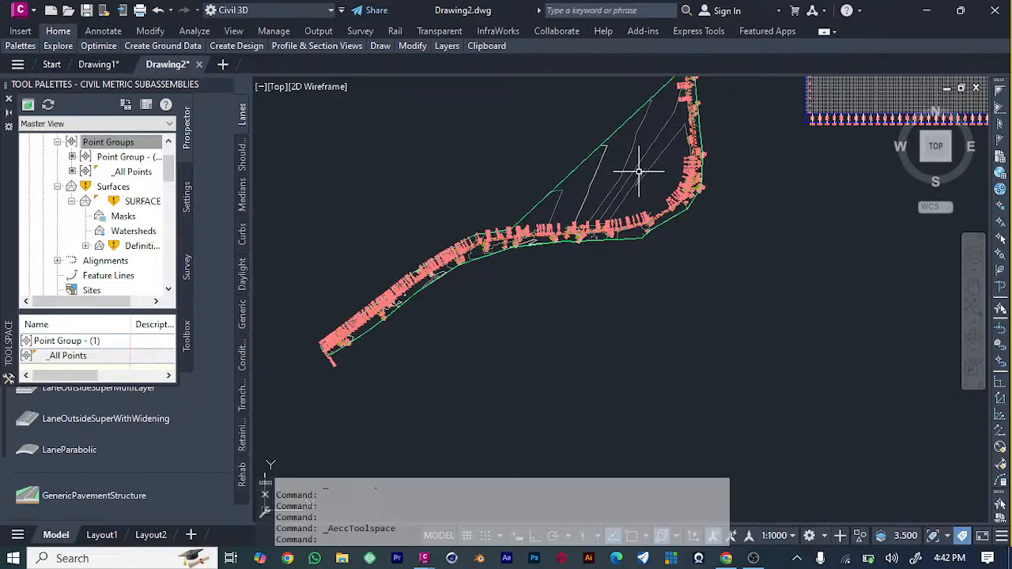
pyautogui.click(93, 32)
pyautogui.click(63, 33)
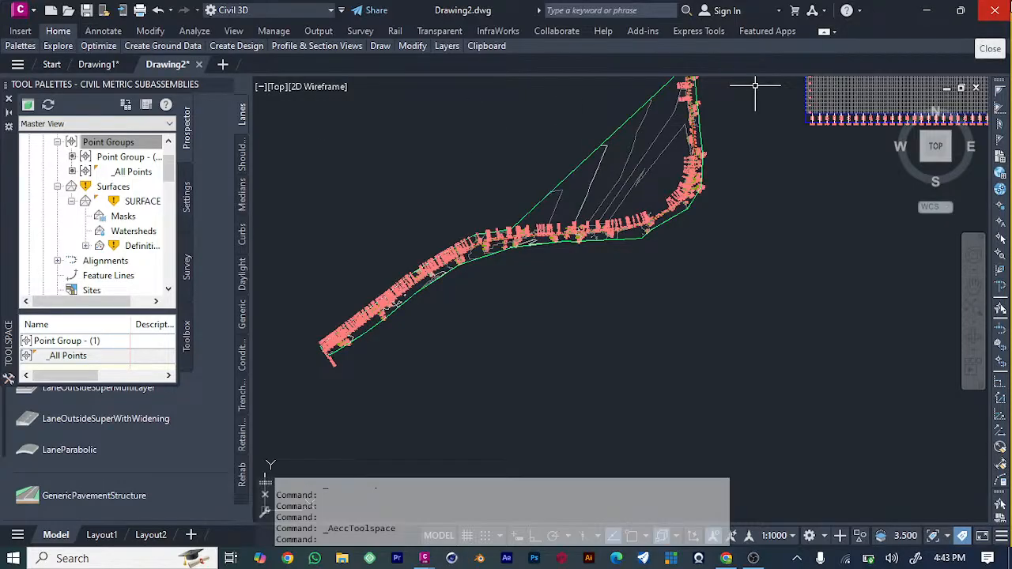
# Close the program, choosing to save the changes to Drawing2.dwg, and save the drawing on the Desktop under the file name TUTOR.
pyautogui.click(994, 10)
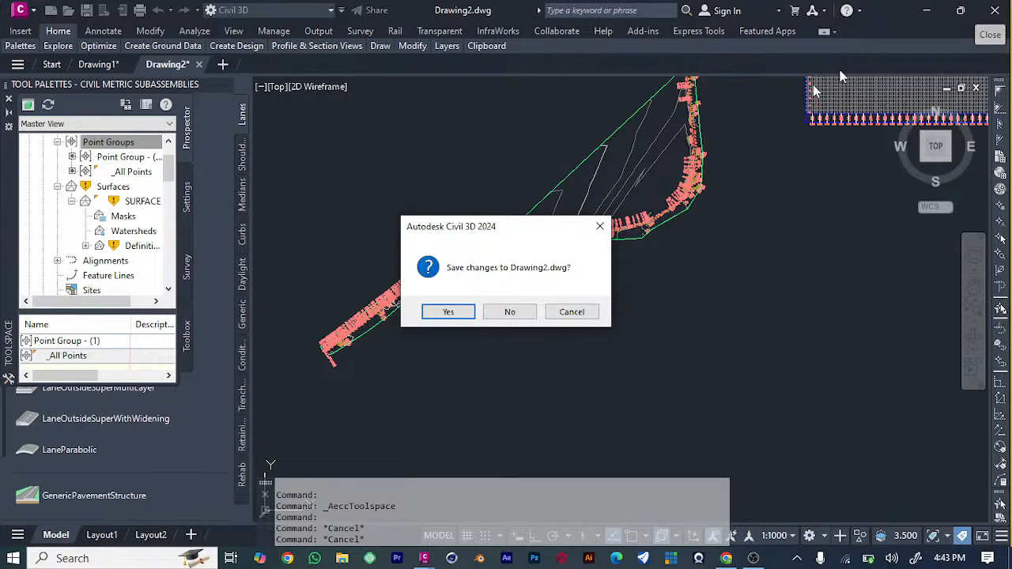
pyautogui.click(448, 312)
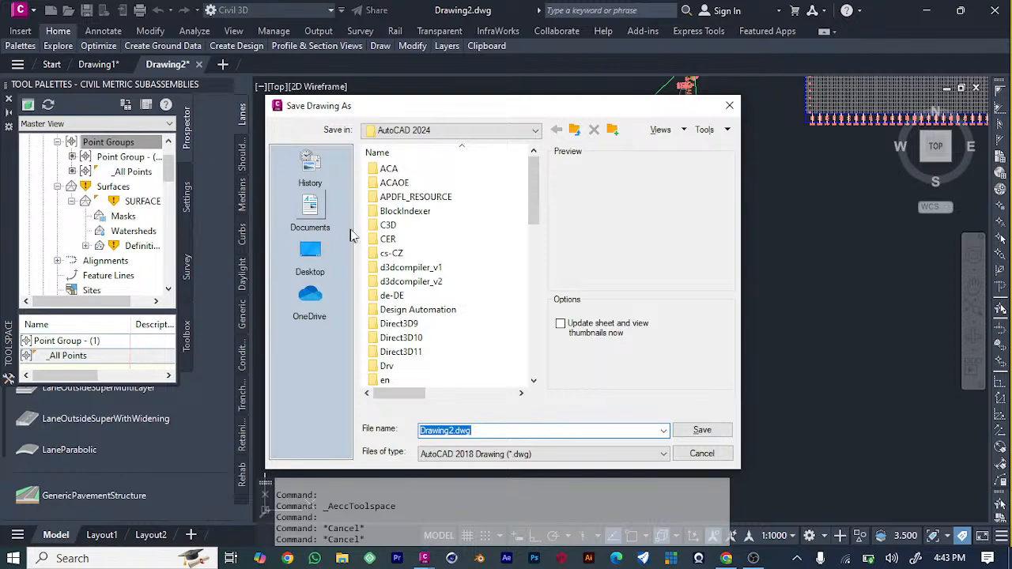
pyautogui.click(309, 257)
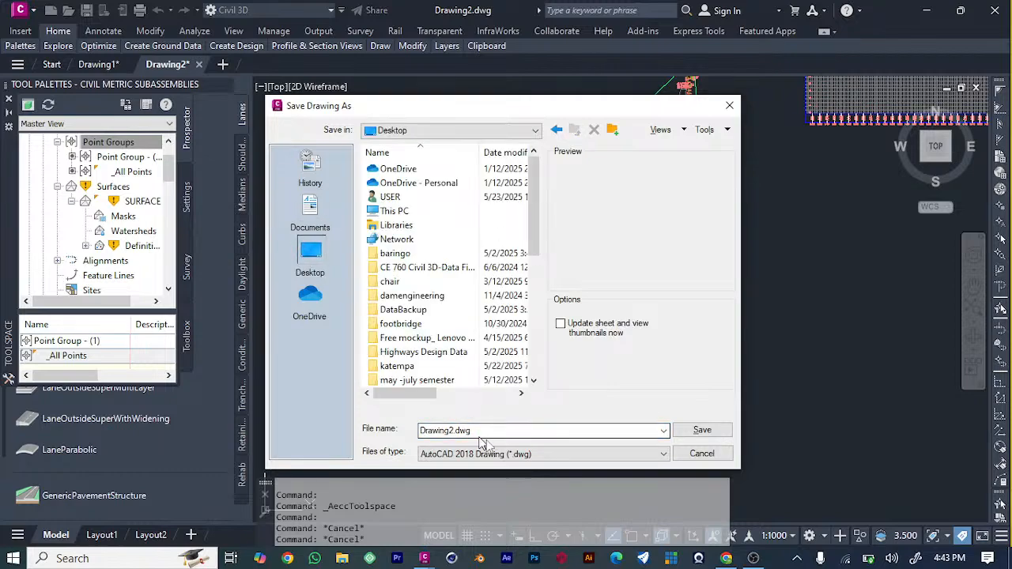
pyautogui.moveTo(500, 430); pyautogui.dragTo(423, 428)
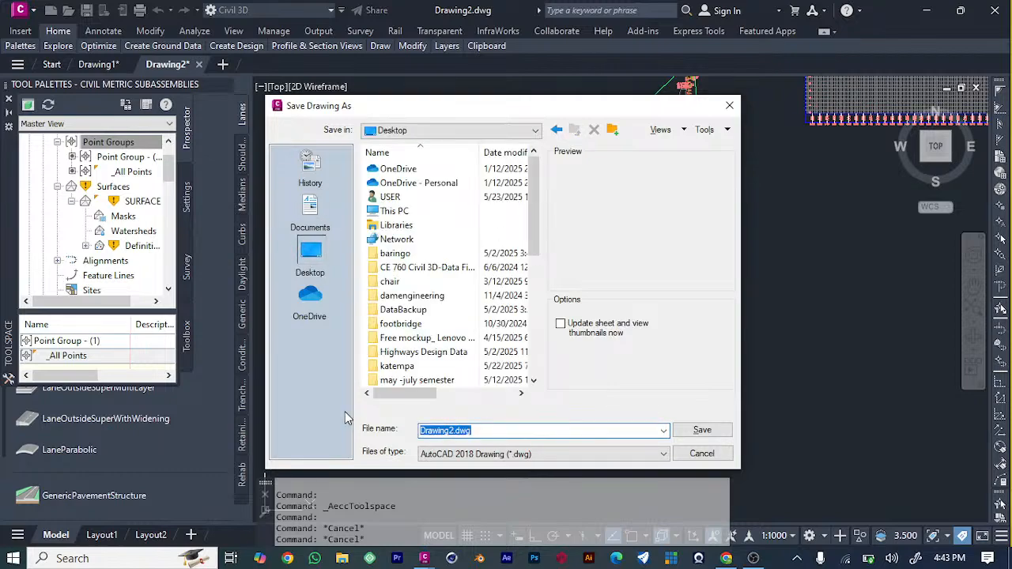
pyautogui.write('TUTOR')
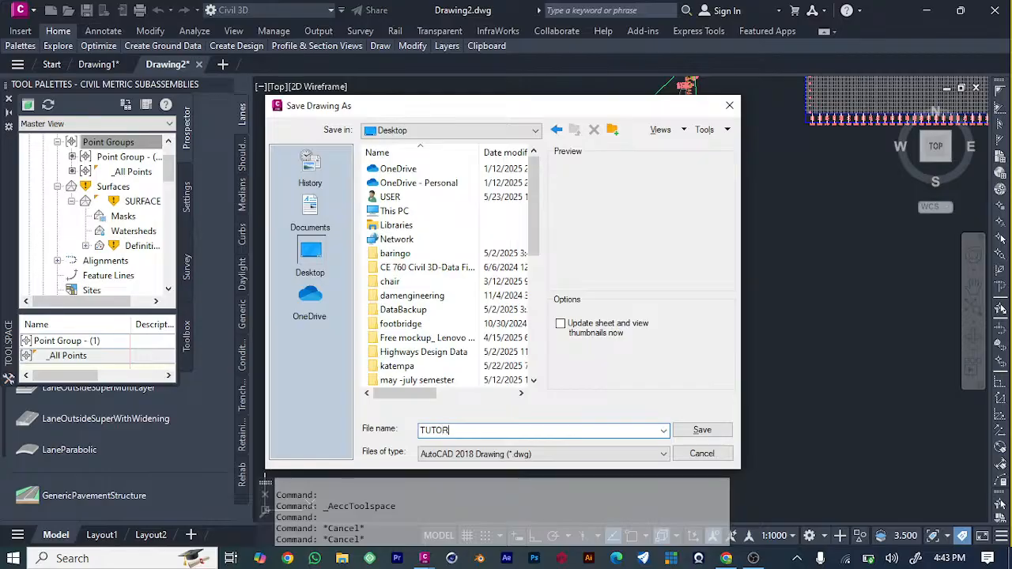